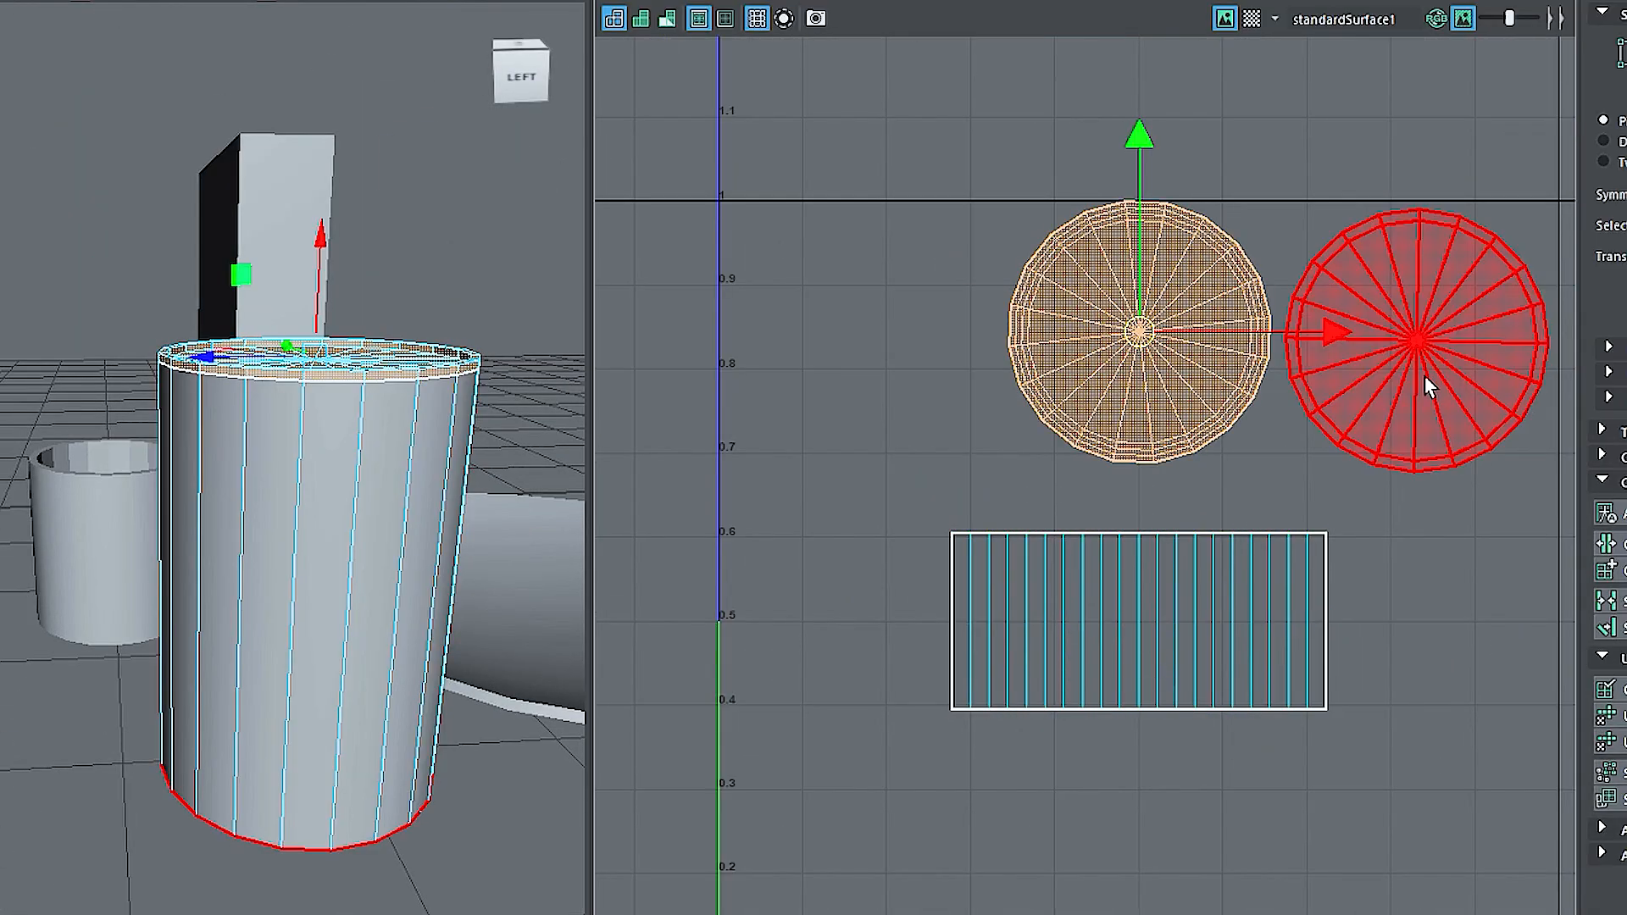
# Step: Add the second circular cap shell to the cylinder's UV selection and scale both cap shells down together
pyautogui.keyDown('shift'); pyautogui.click(1416, 338); pyautogui.keyUp('shift')
pyautogui.press('r')
pyautogui.moveTo(1278, 333); pyautogui.dragTo(1205, 377)
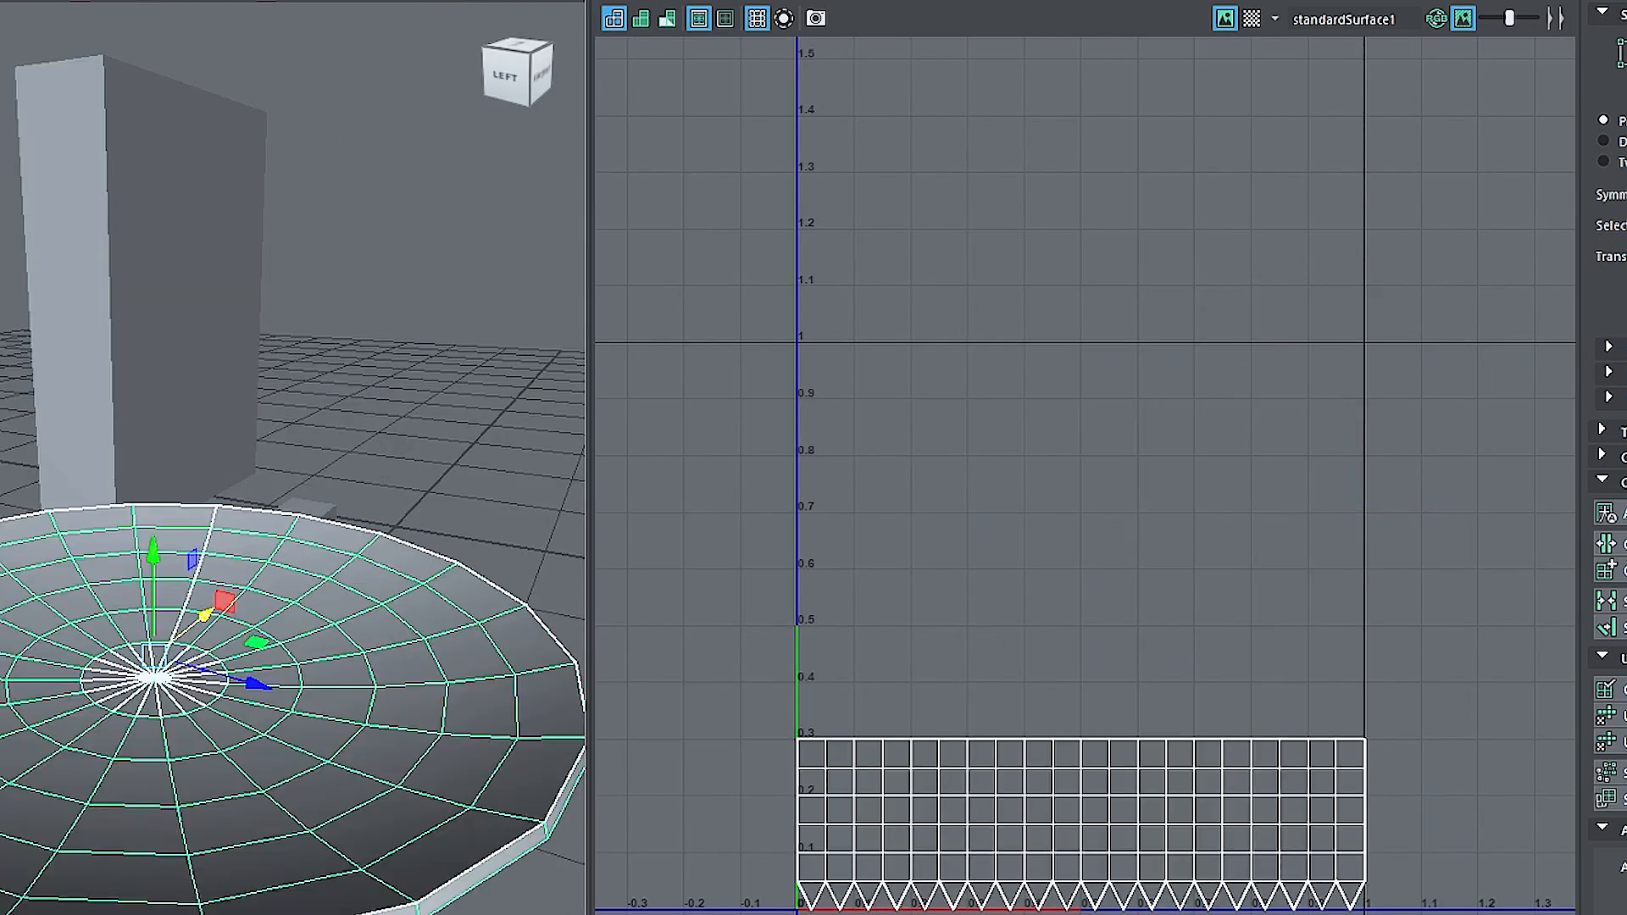
# Step: Apply a planar UV projection to the round dish, projecting along the Y axis
pyautogui.click(632, 3)
pyautogui.click(866, 170)
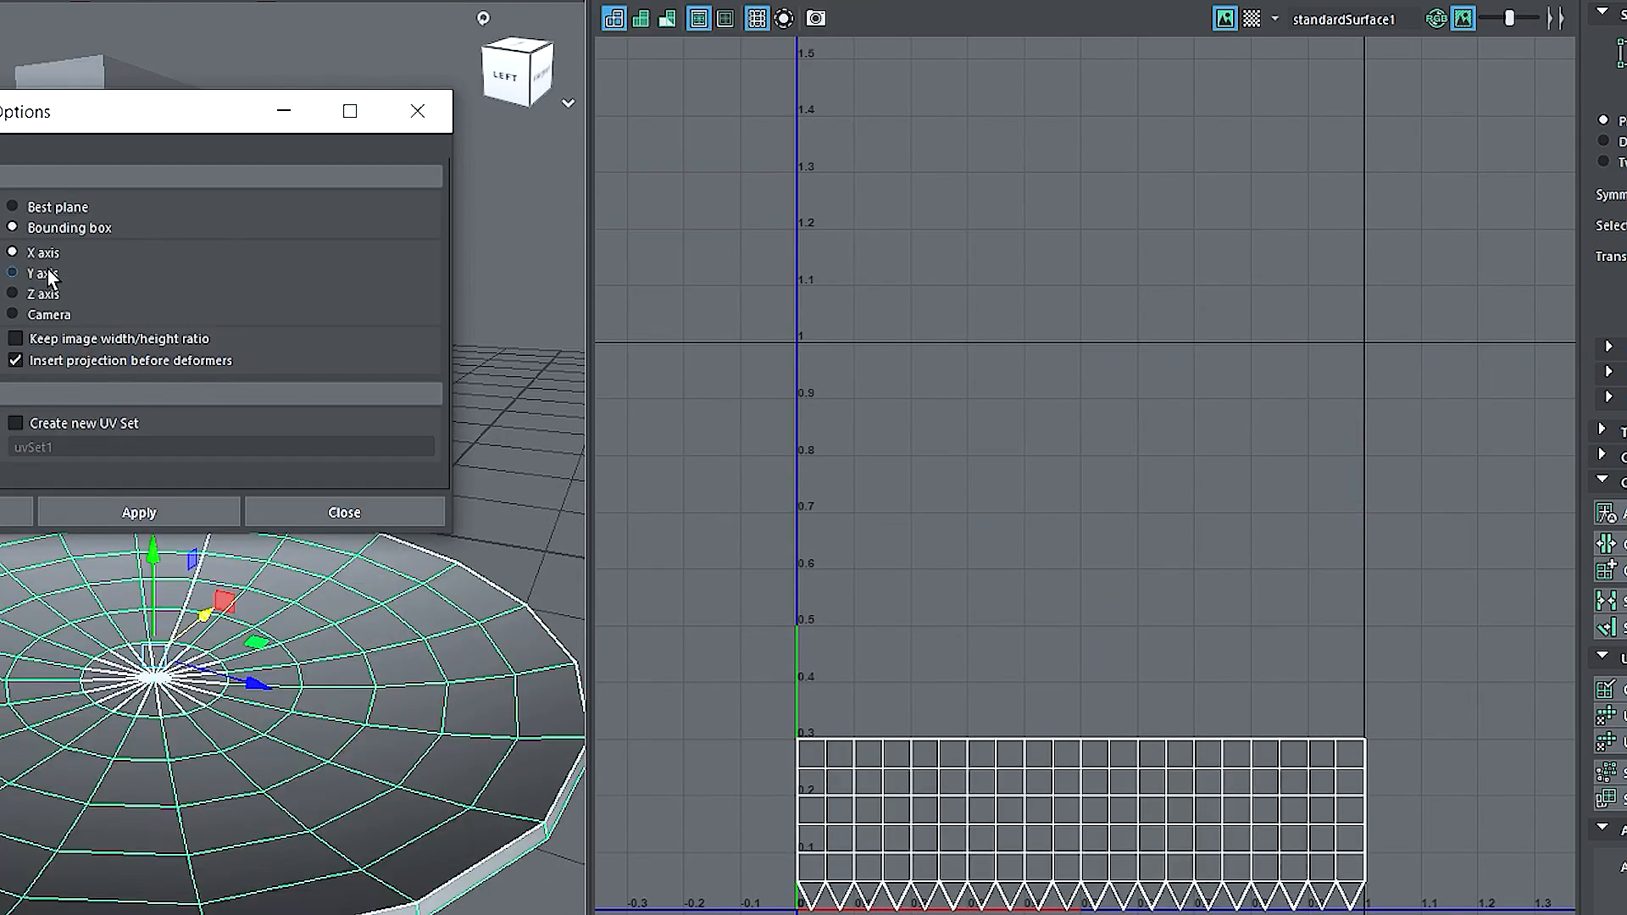
pyautogui.click(13, 272)
pyautogui.click(84, 514)
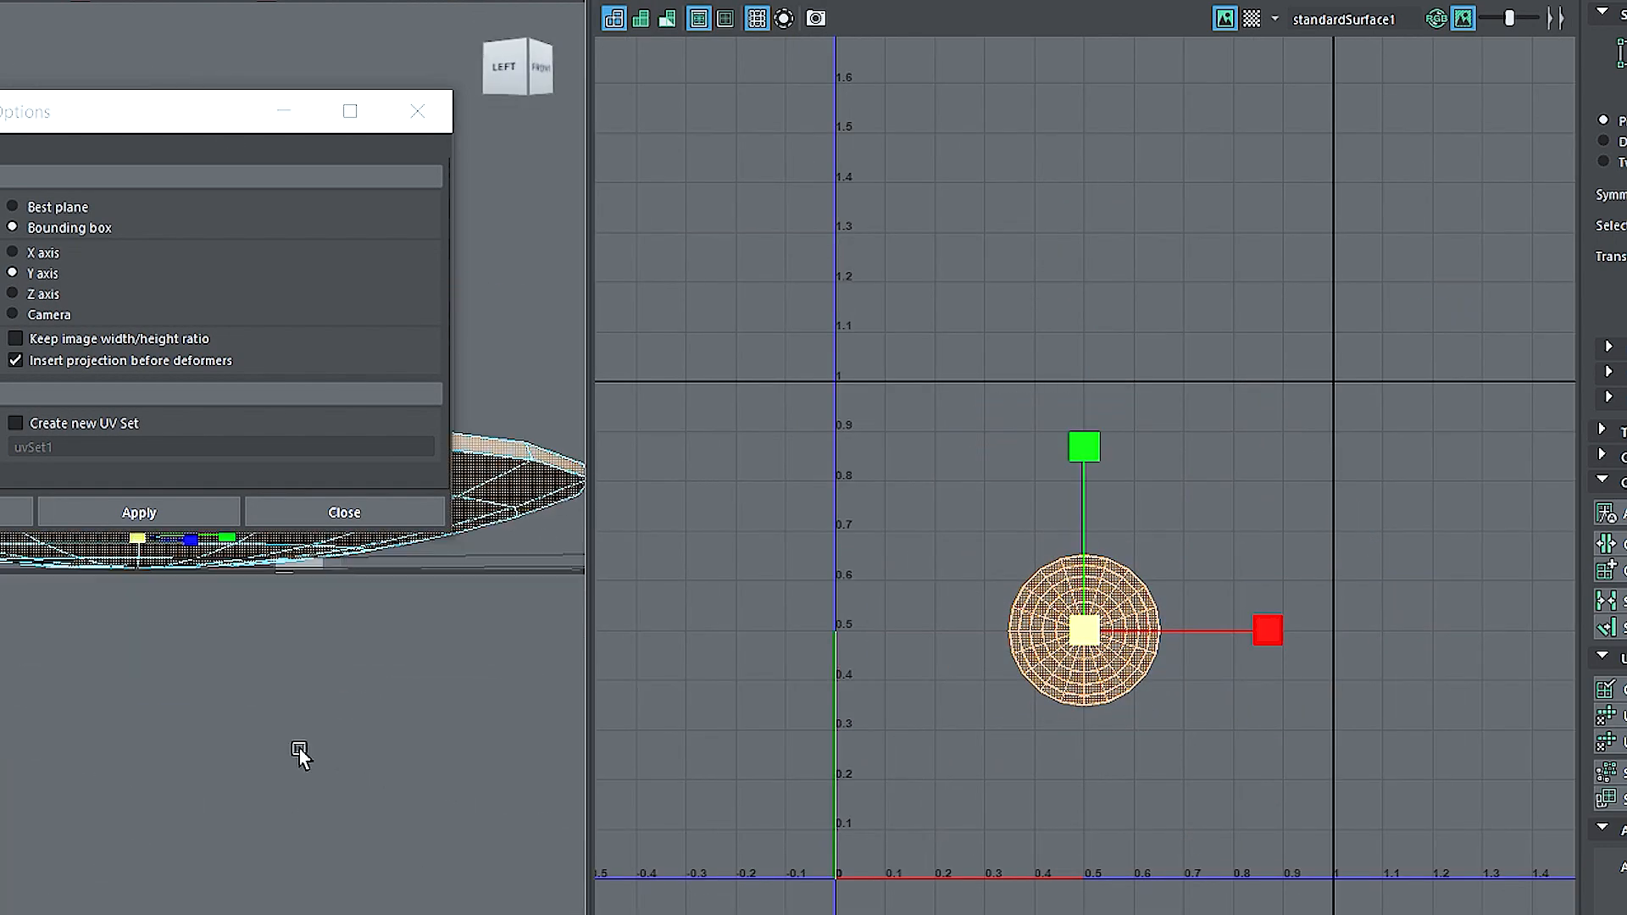
pyautogui.keyDown('alt'); pyautogui.moveTo(301, 755); pyautogui.dragTo(266, 676); pyautogui.keyUp('alt')
pyautogui.press('F10')
pyautogui.scroll(-2, 257, 670)
pyautogui.click(986, 592)
pyautogui.moveTo(866, 577); pyautogui.dragTo(866, 517, button='right')
pyautogui.moveTo(955, 676); pyautogui.dragTo(1292, 414, button='middle')
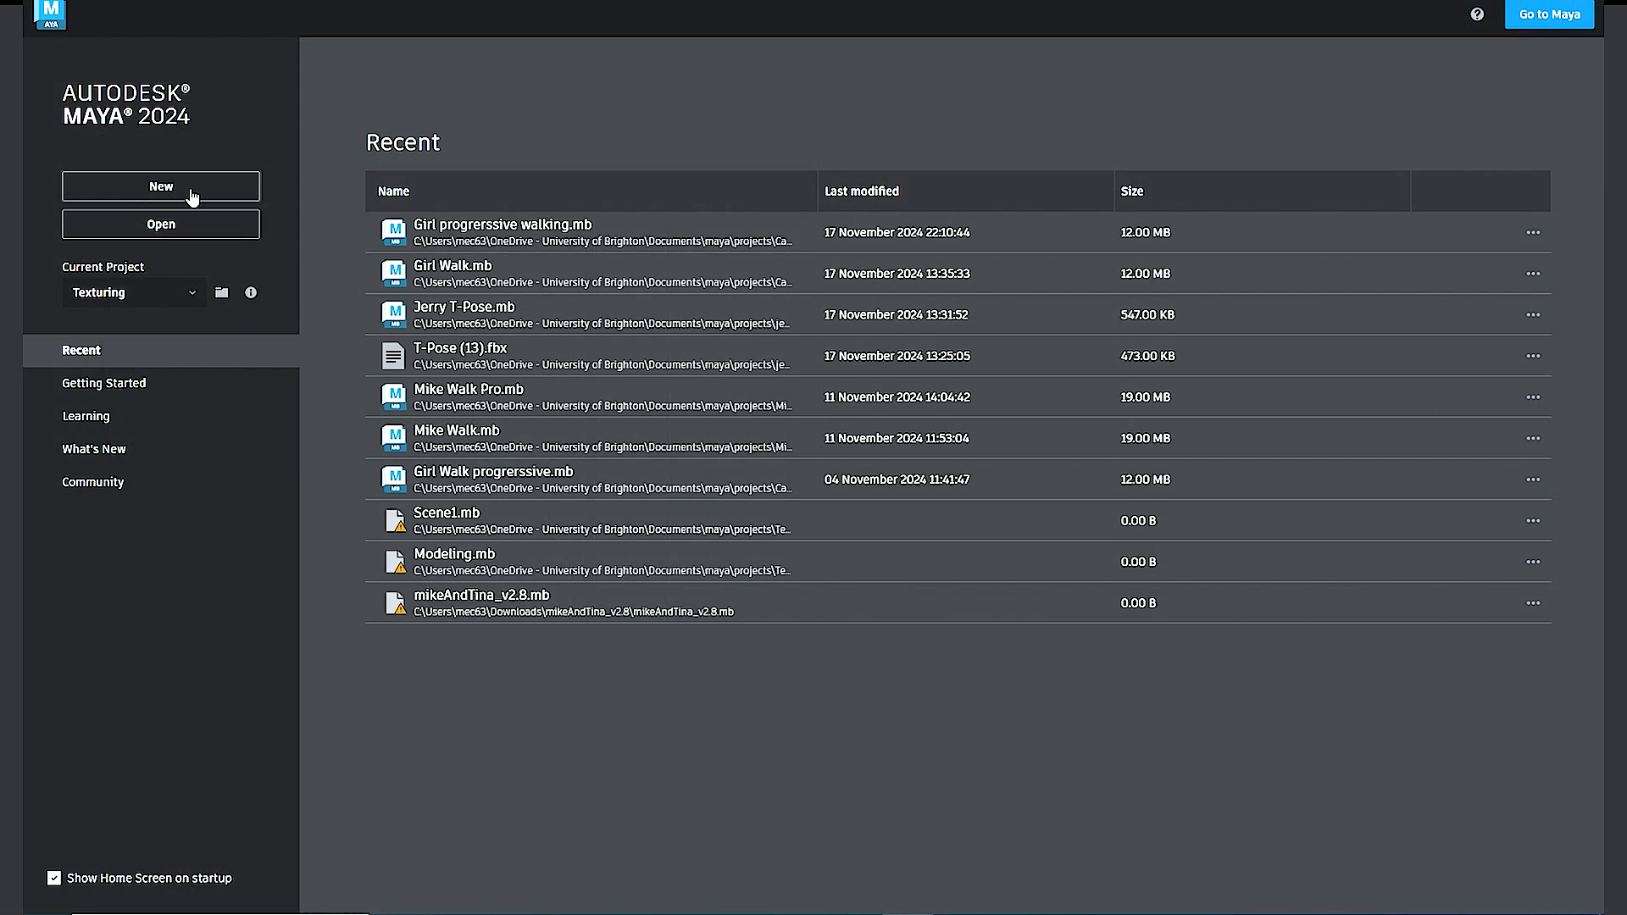
# Step: Start a new scene and create a new project named Texturing with the default folder locations
pyautogui.click(193, 195)
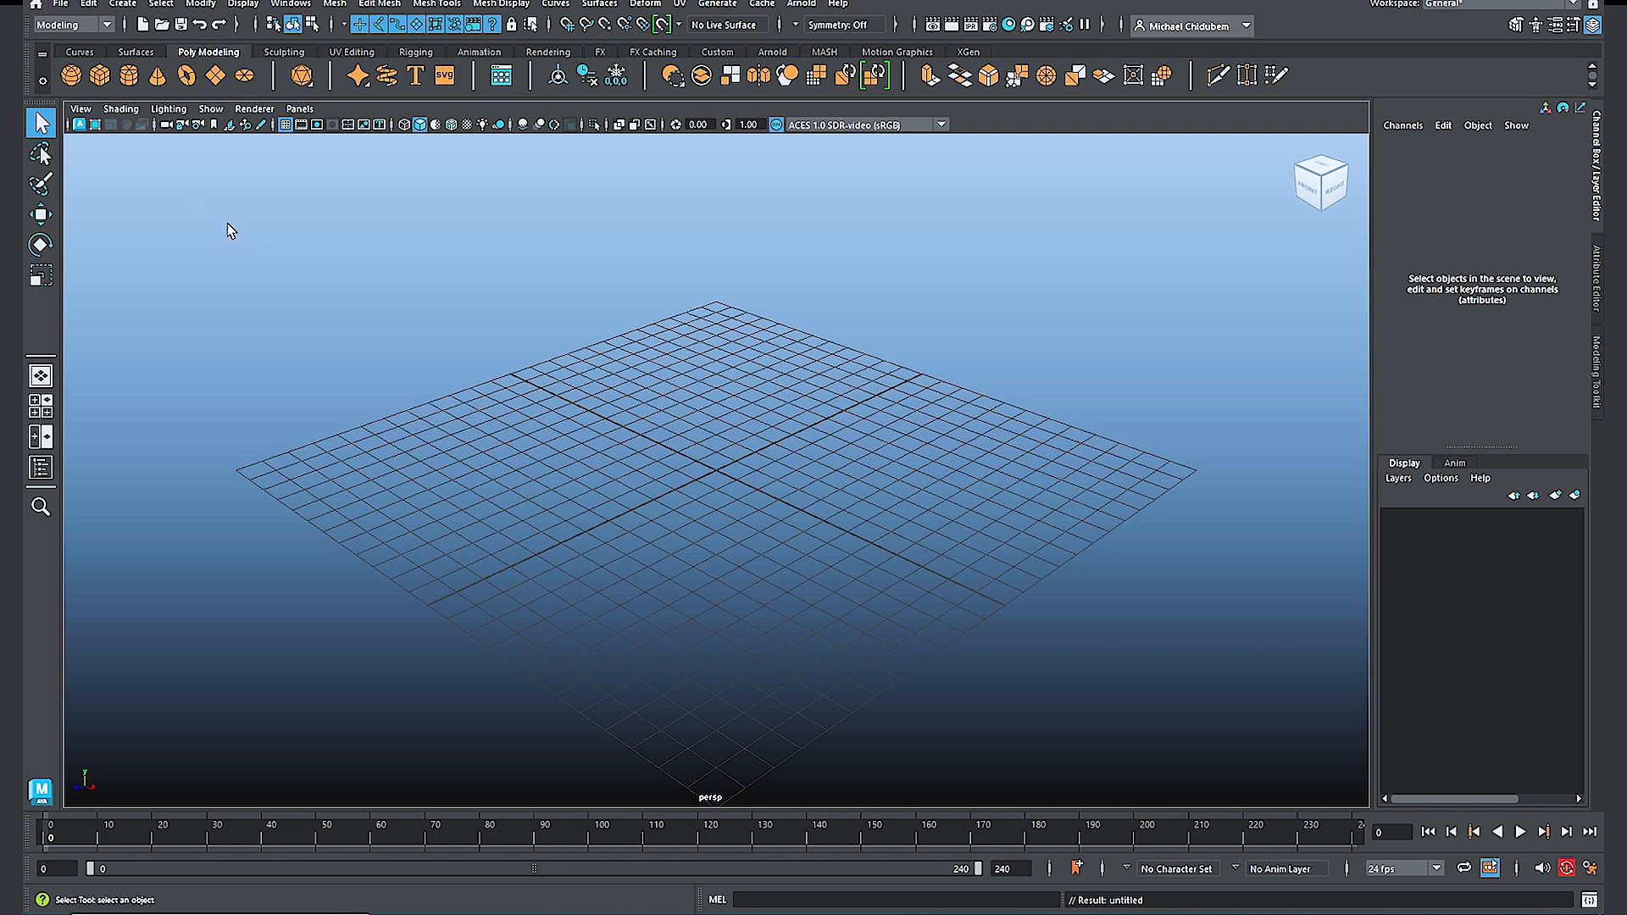
pyautogui.click(61, 5)
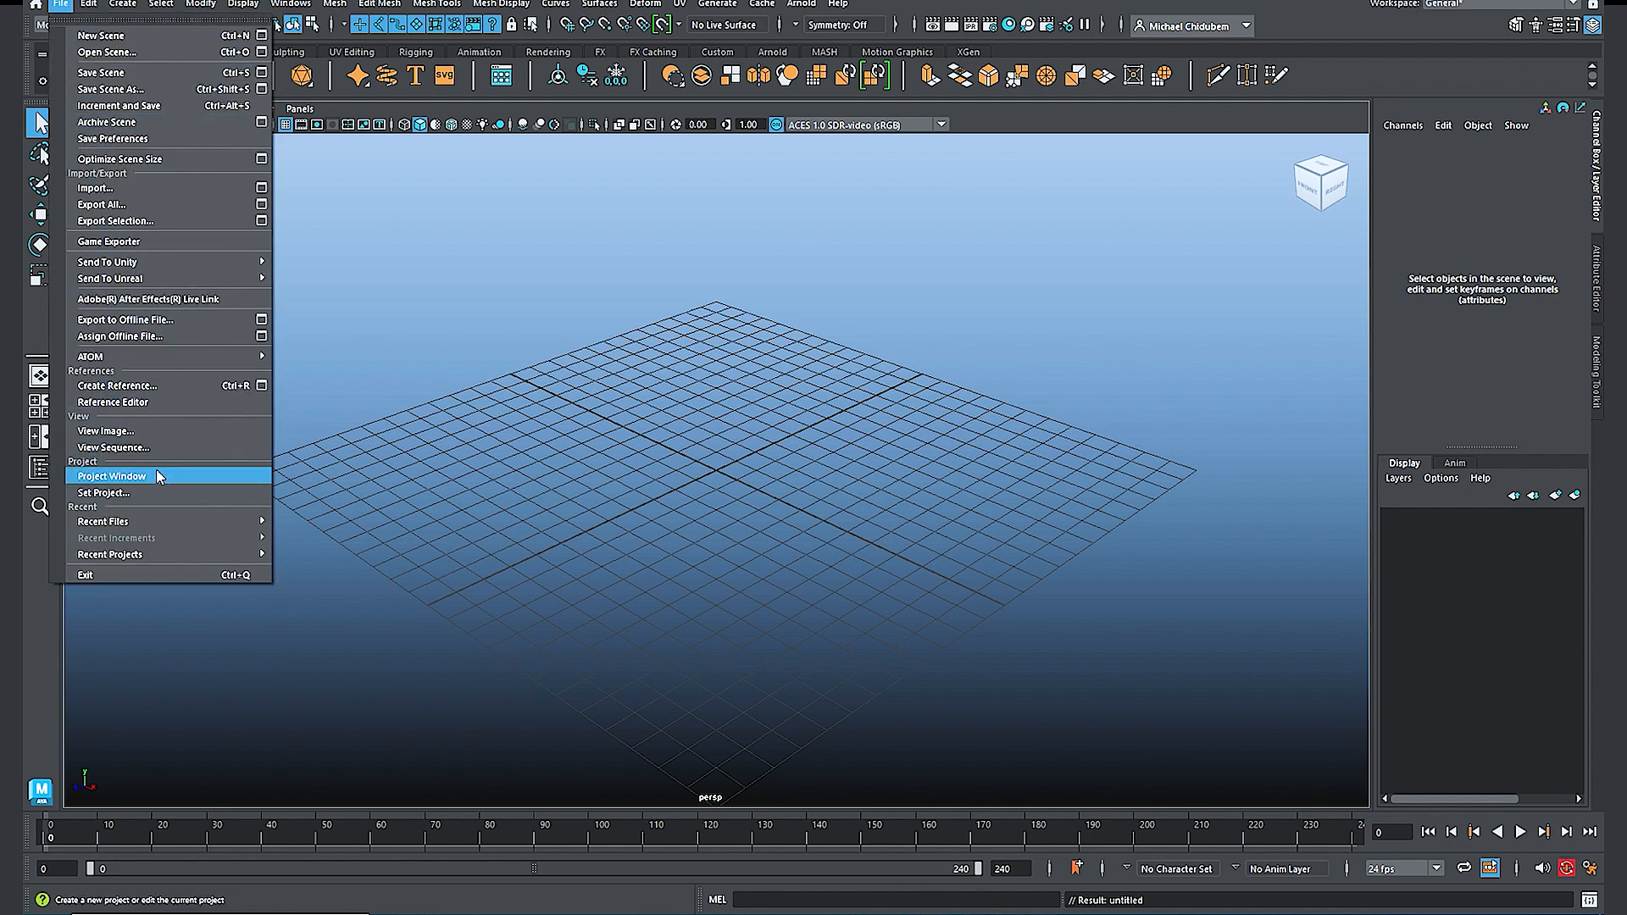
pyautogui.click(111, 476)
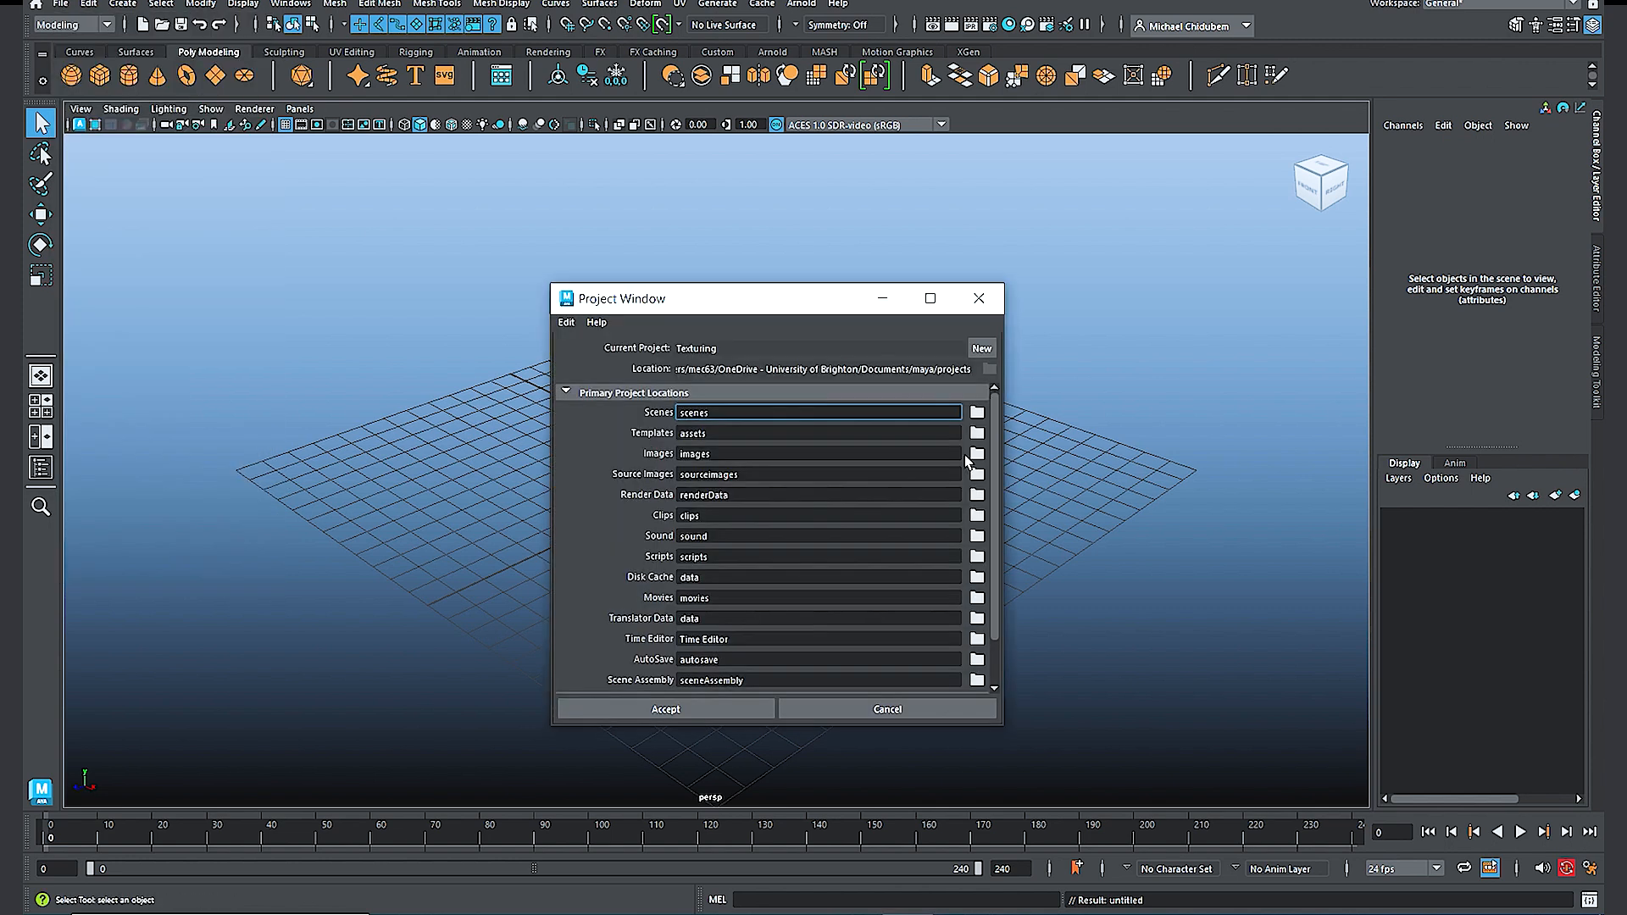
pyautogui.click(980, 348)
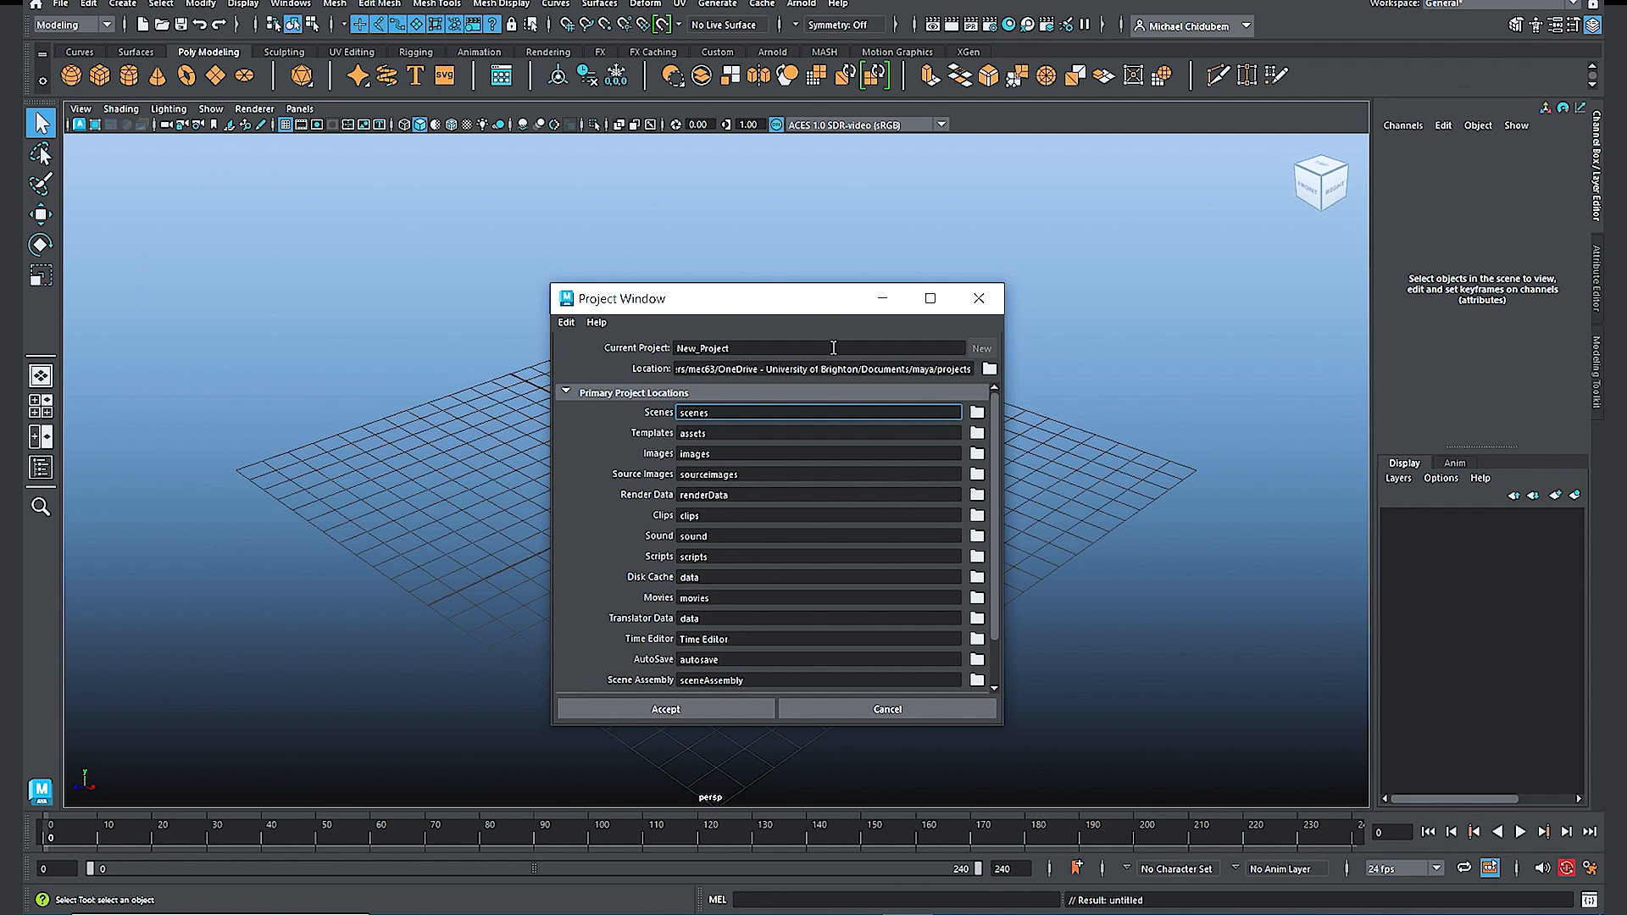
pyautogui.moveTo(793, 348); pyautogui.dragTo(631, 347)
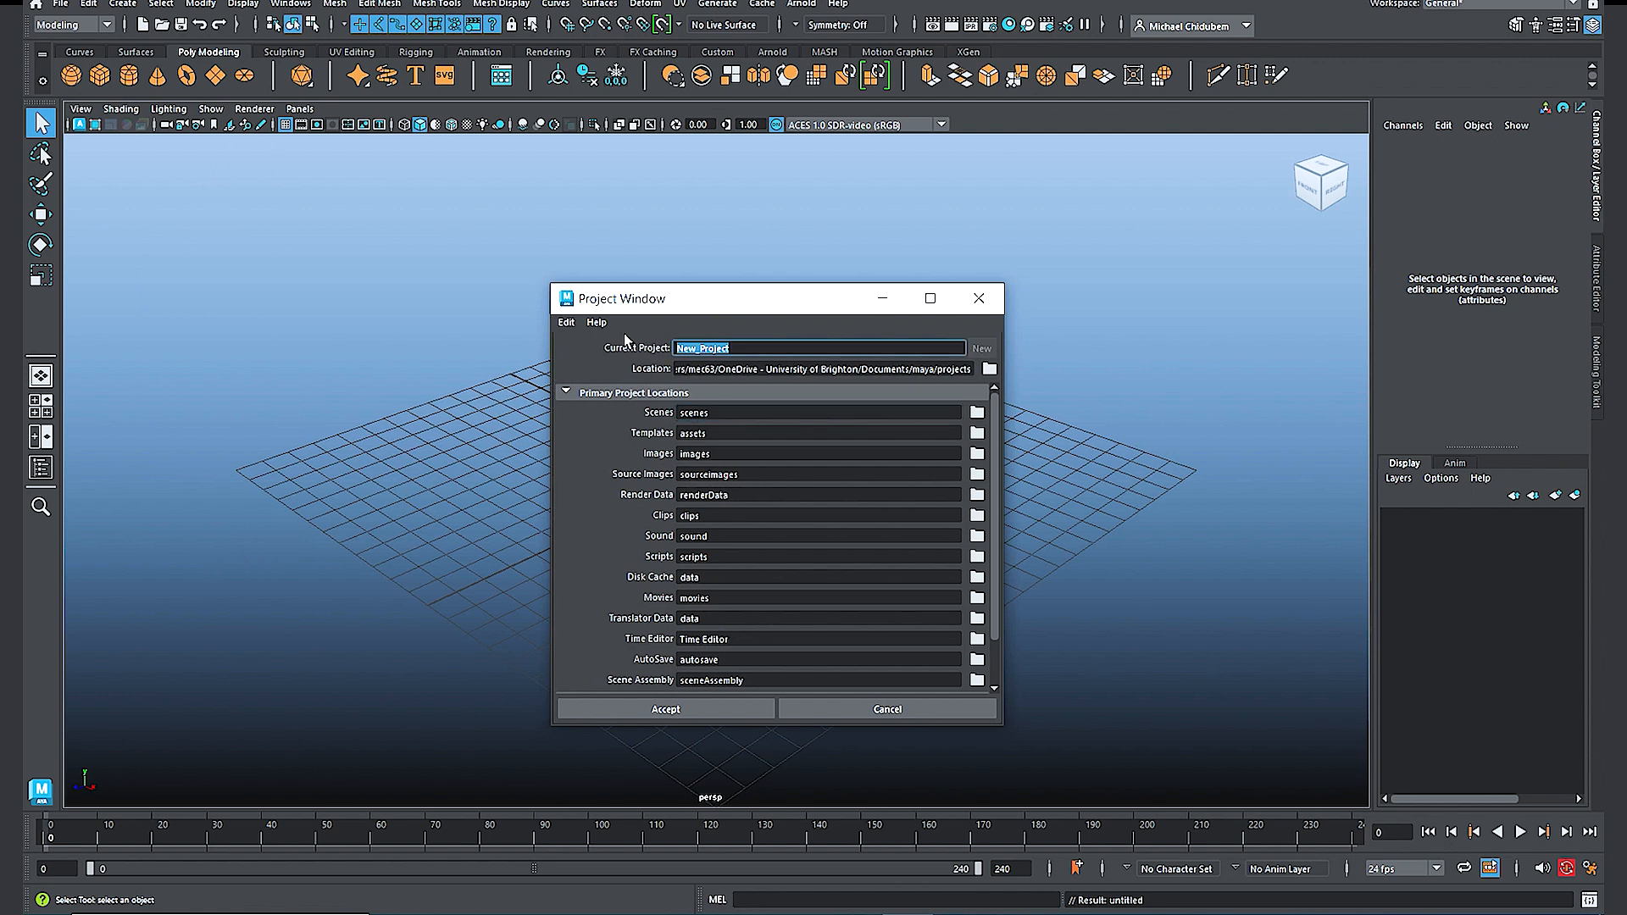
pyautogui.write('Texturing')
pyautogui.click(677, 716)
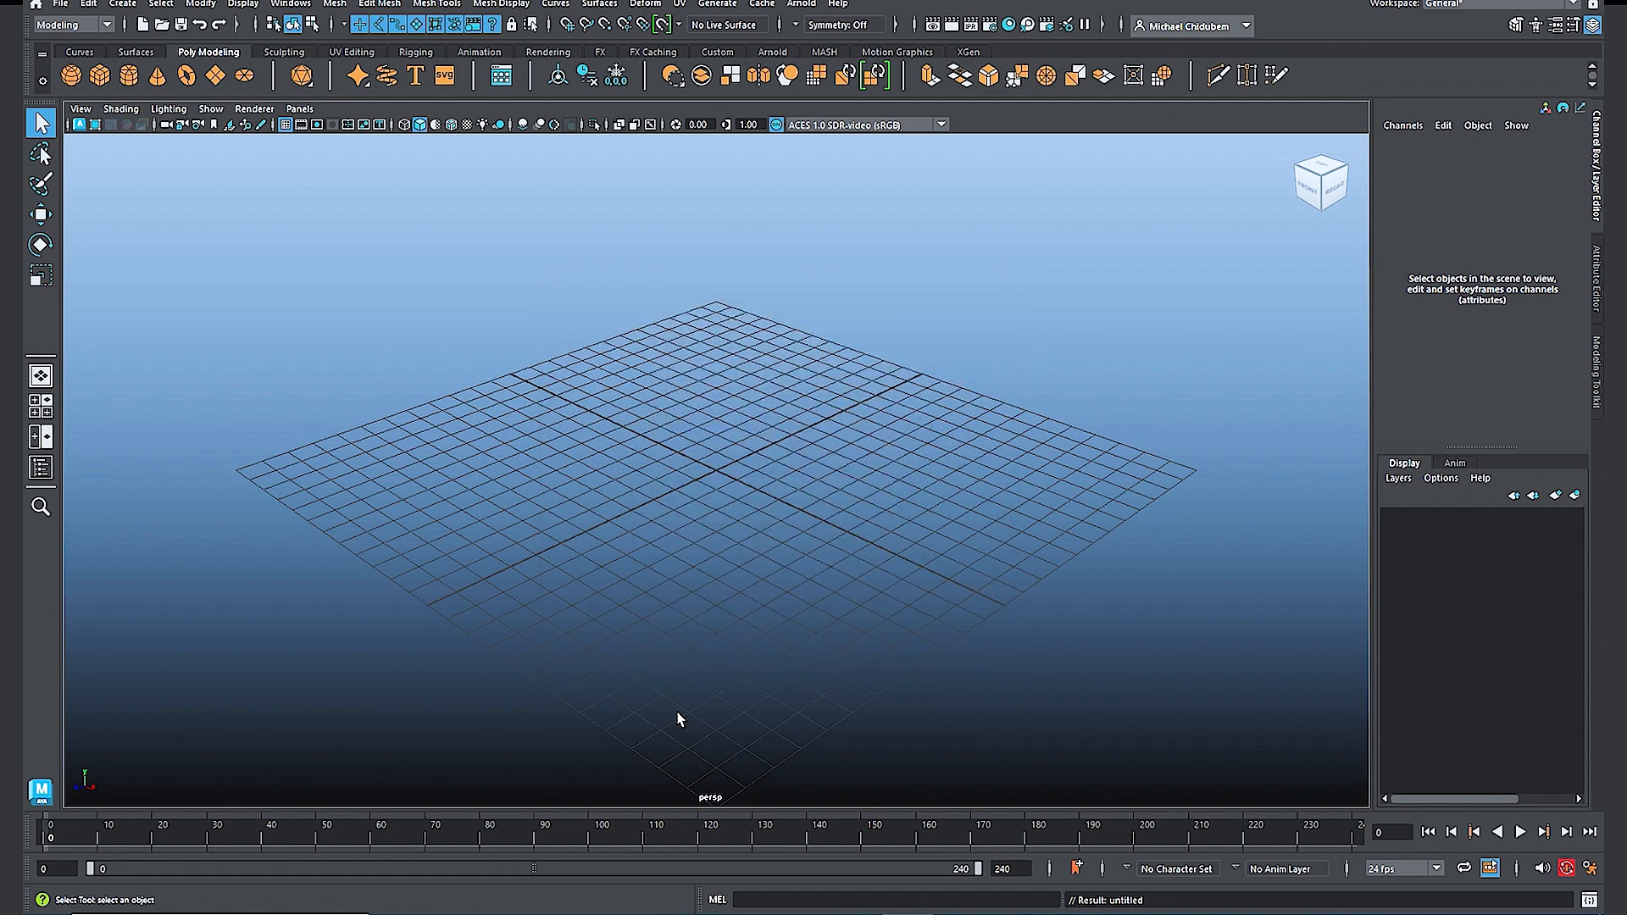
# Step: Set the Texturing folder as the current project
pyautogui.click(61, 4)
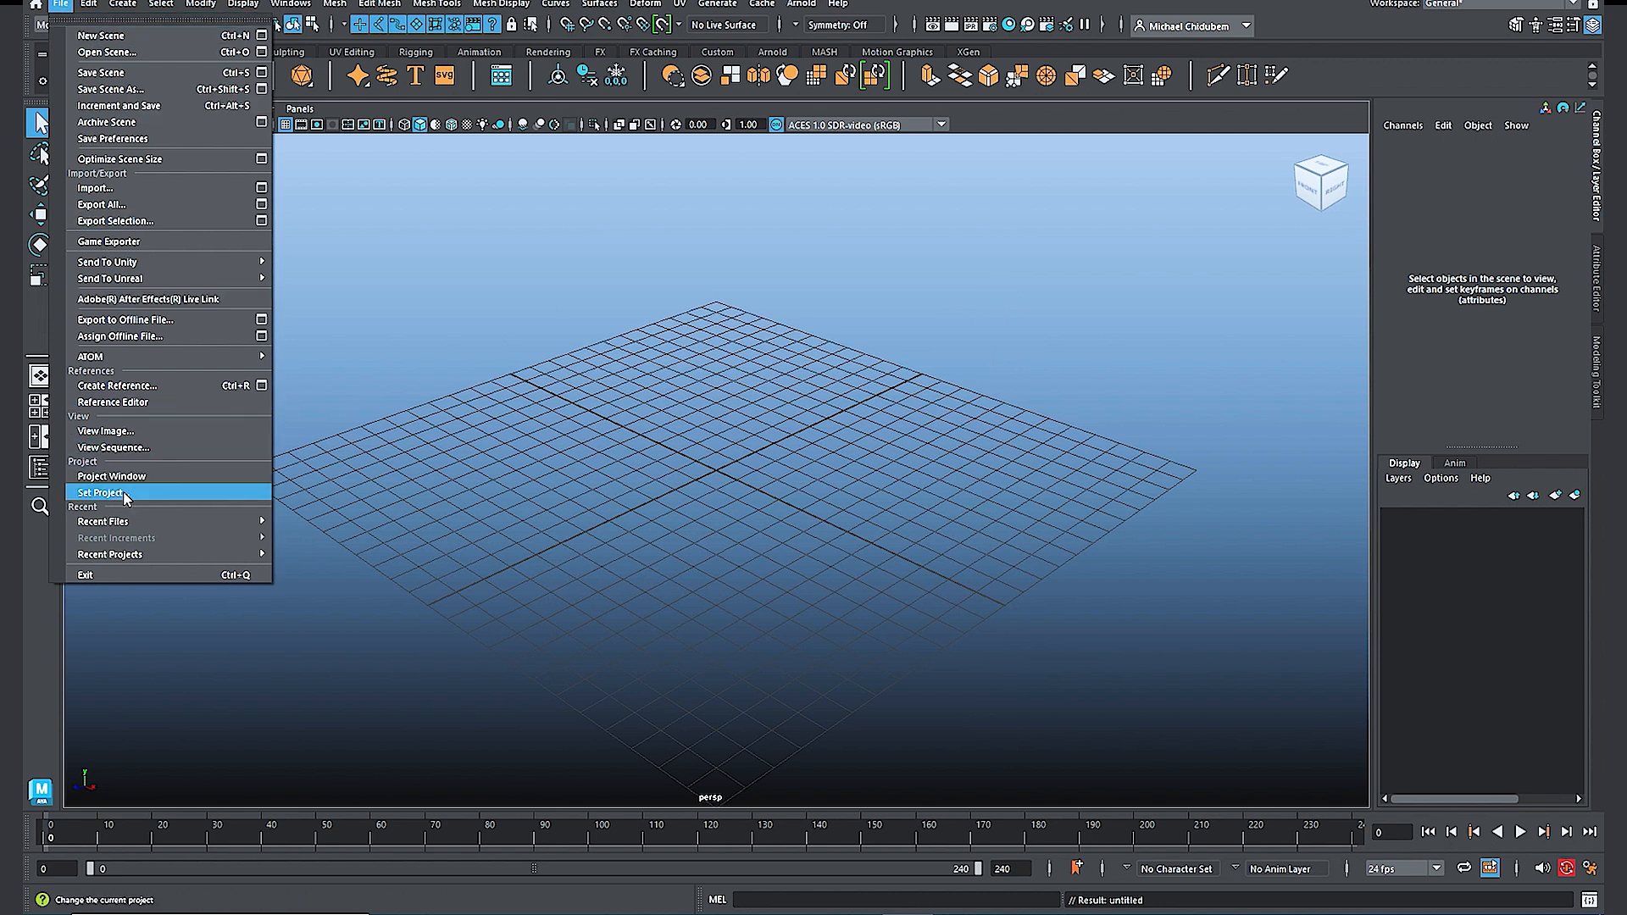
pyautogui.click(100, 492)
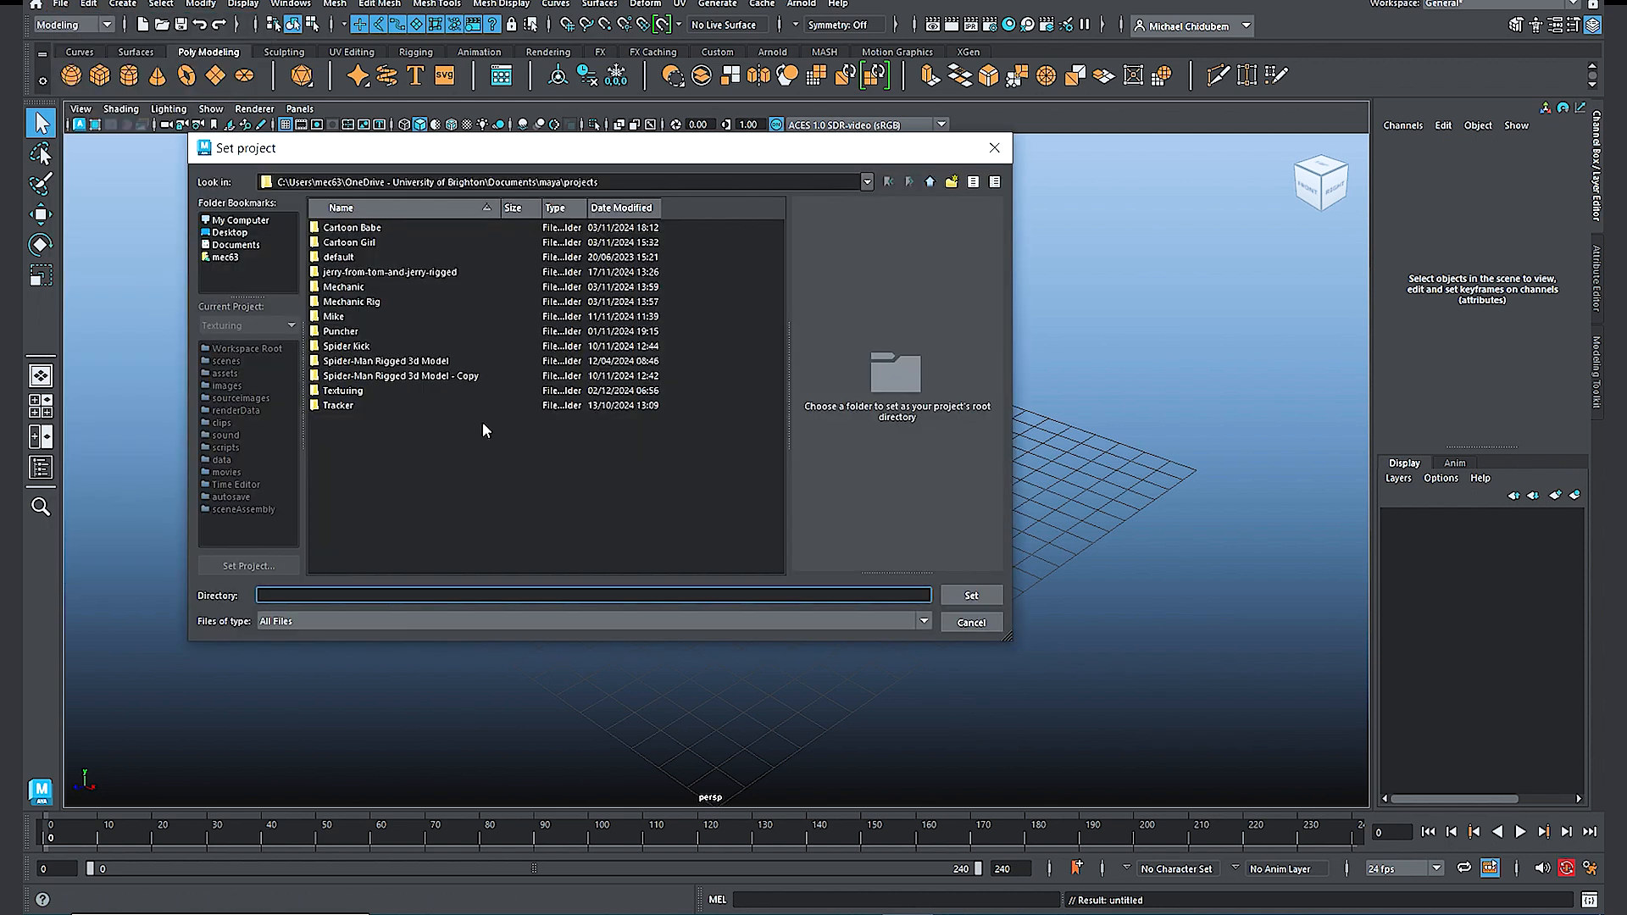
pyautogui.click(353, 392)
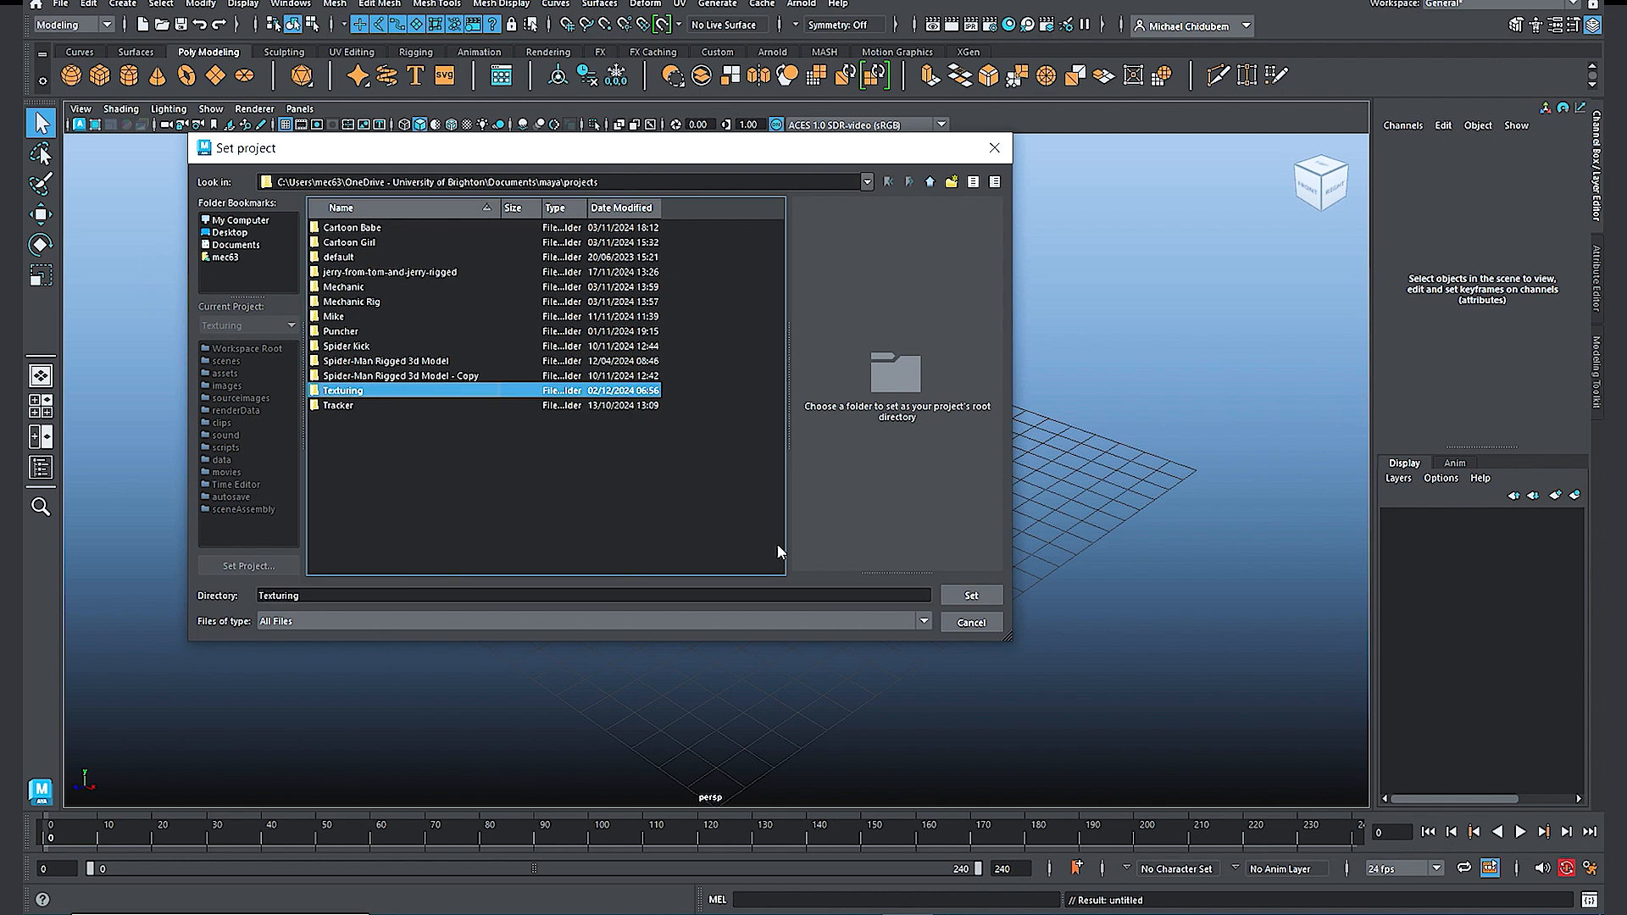
pyautogui.click(972, 604)
# Step: Save the scene as Modelling in Maya Binary format in the project's scenes folder
pyautogui.click(58, 5)
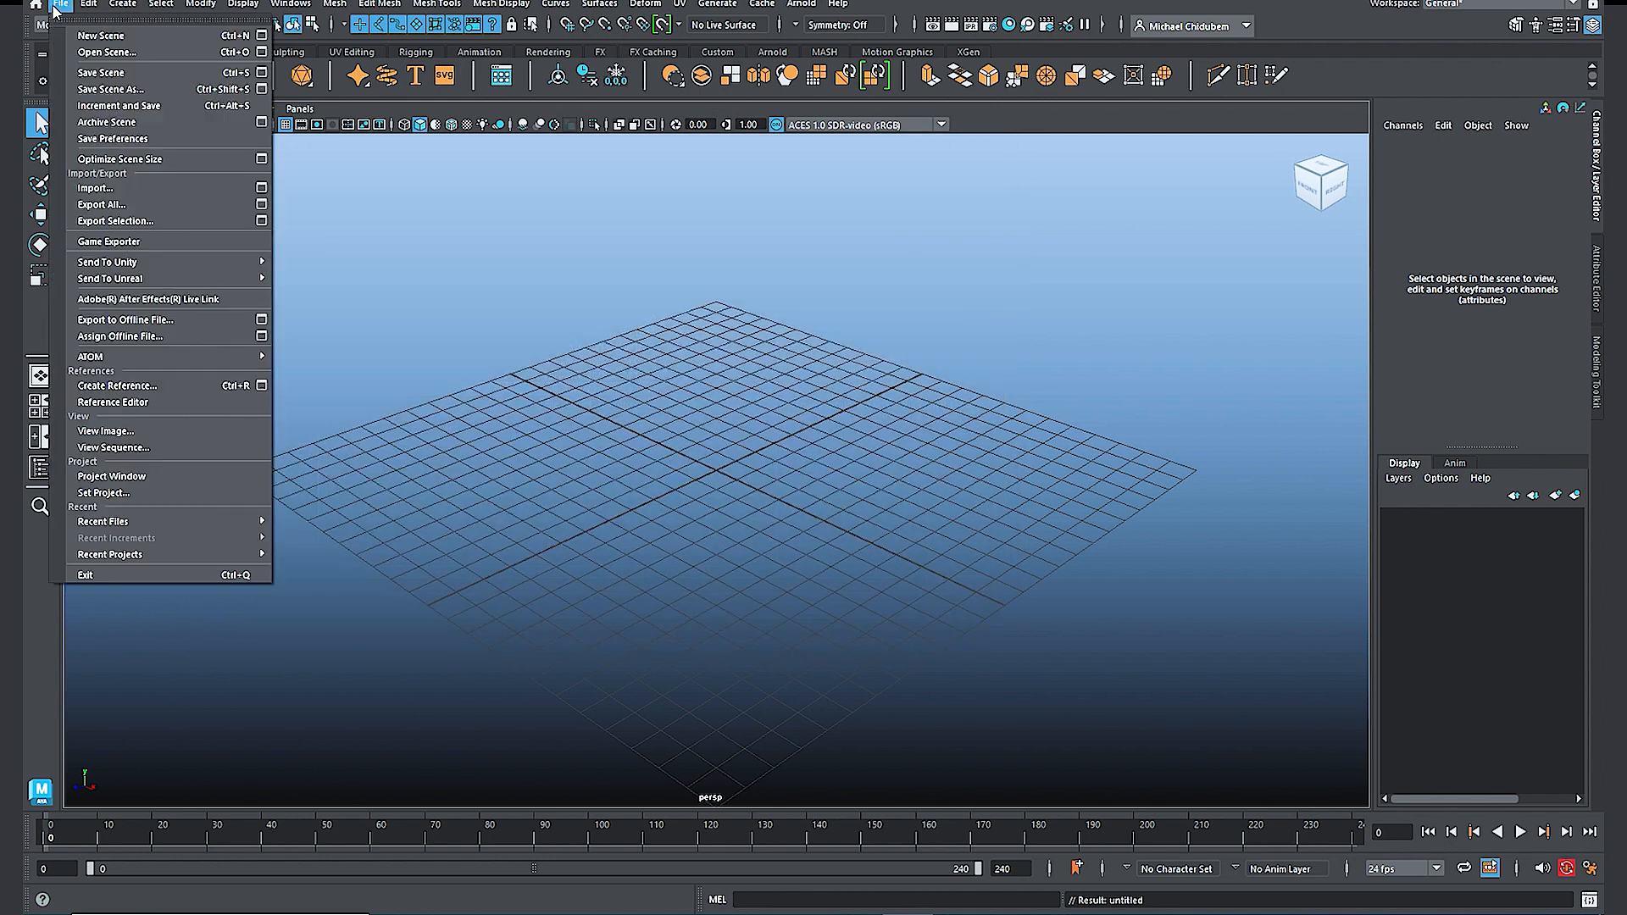
pyautogui.click(115, 92)
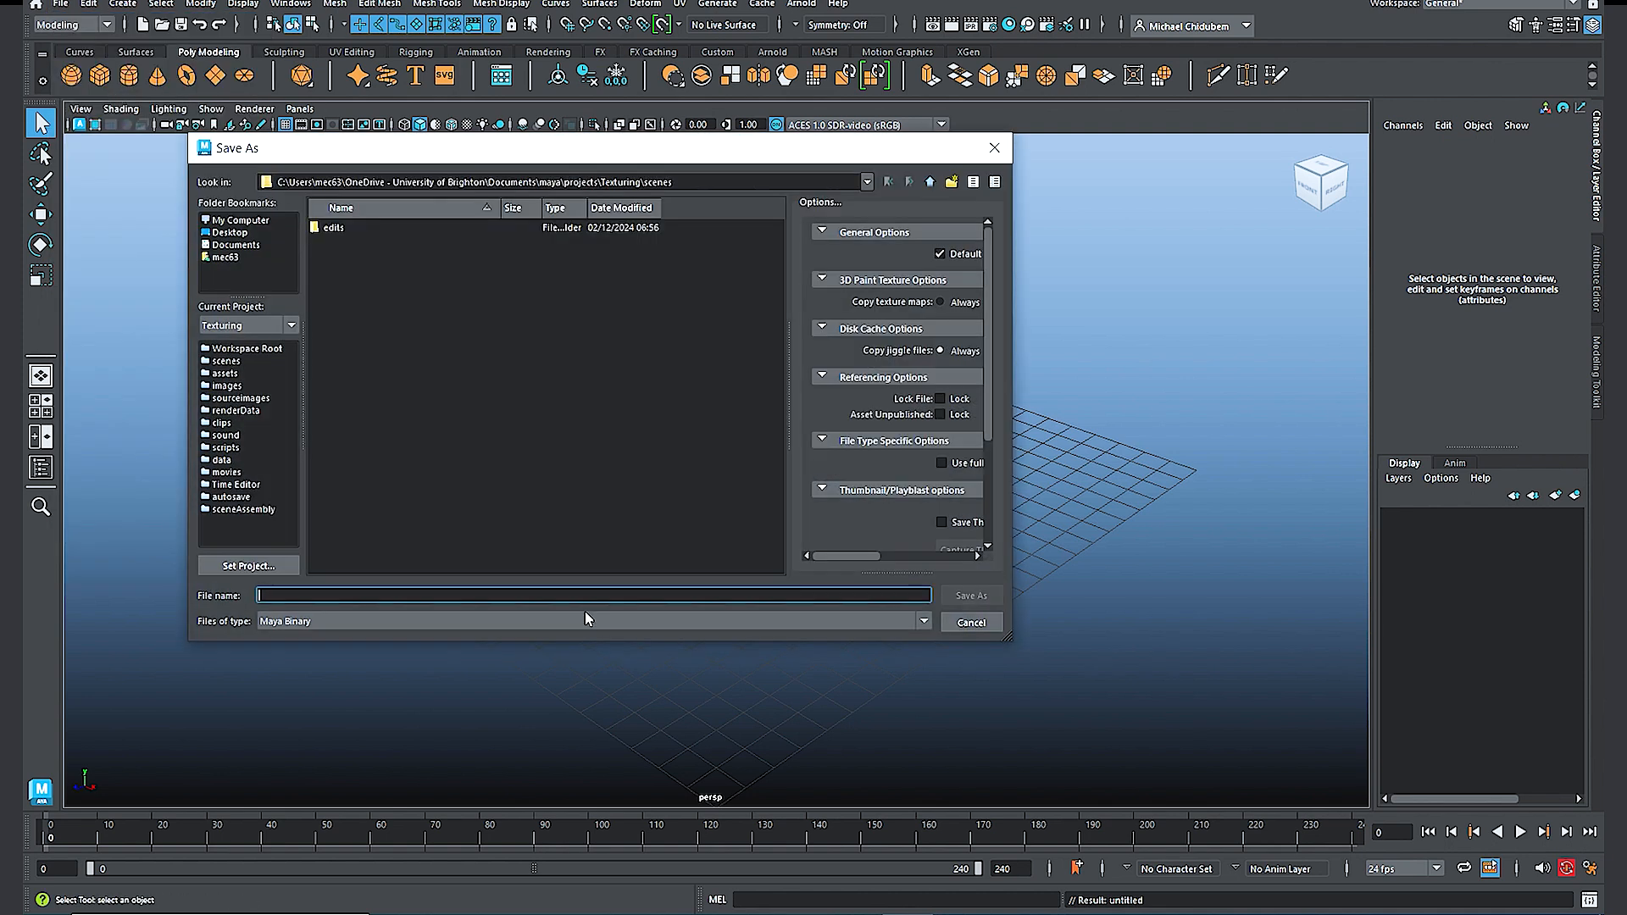
pyautogui.write('Modelling')
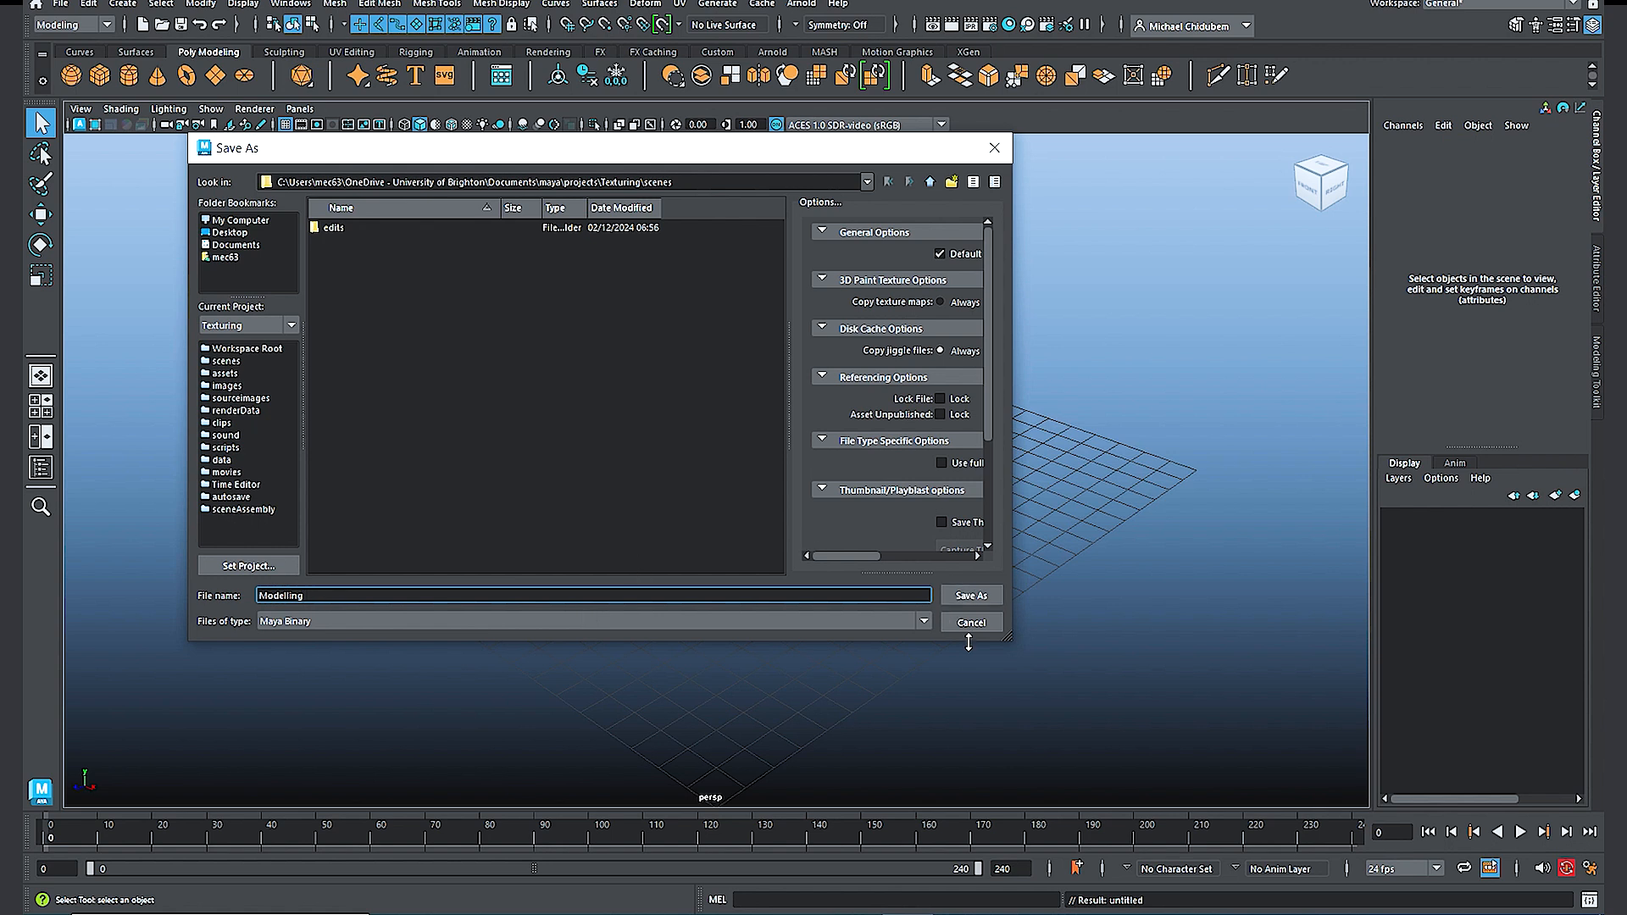
pyautogui.click(971, 595)
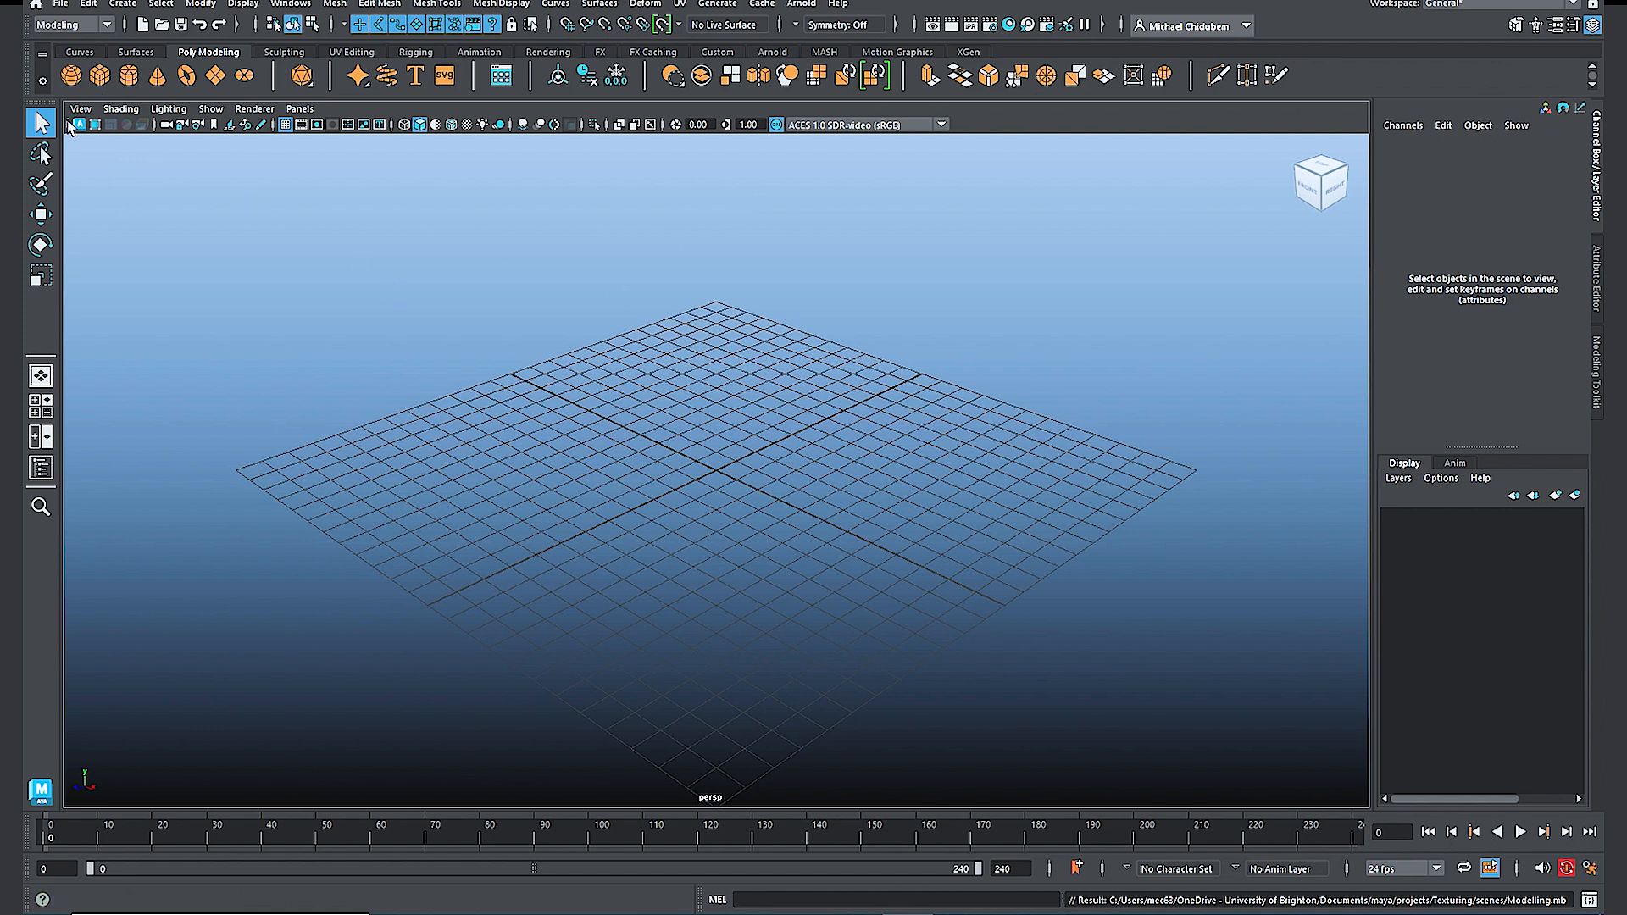
# Step: Create a default polygon cube at the centre of the grid and frame it in the view
pyautogui.click(126, 5)
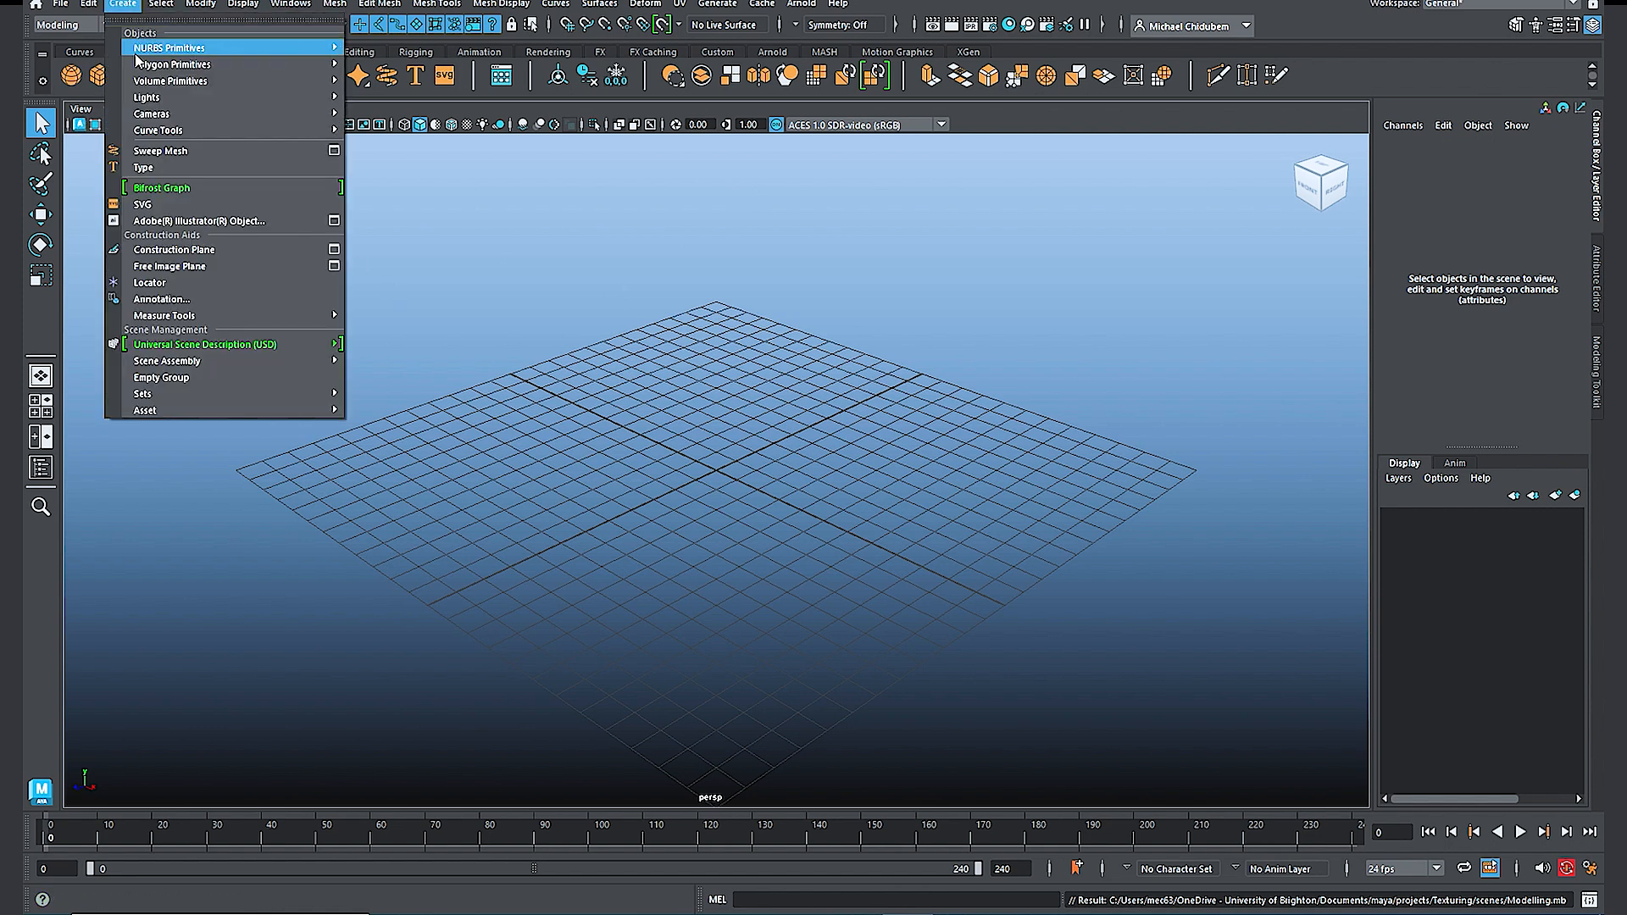
pyautogui.moveTo(169, 65)
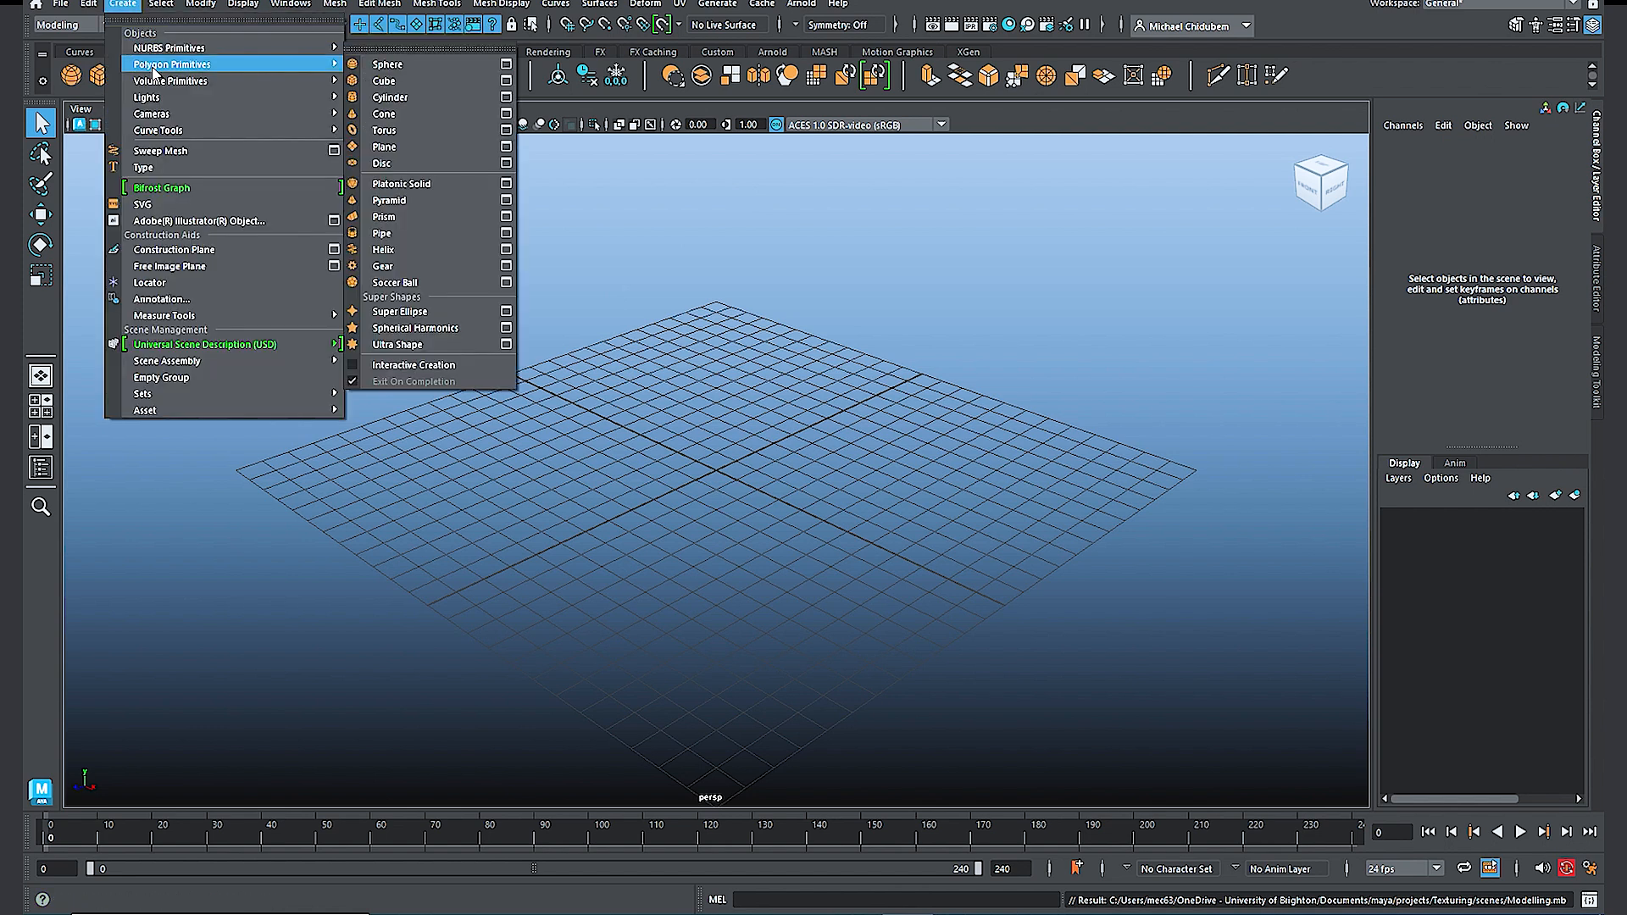
pyautogui.click(398, 81)
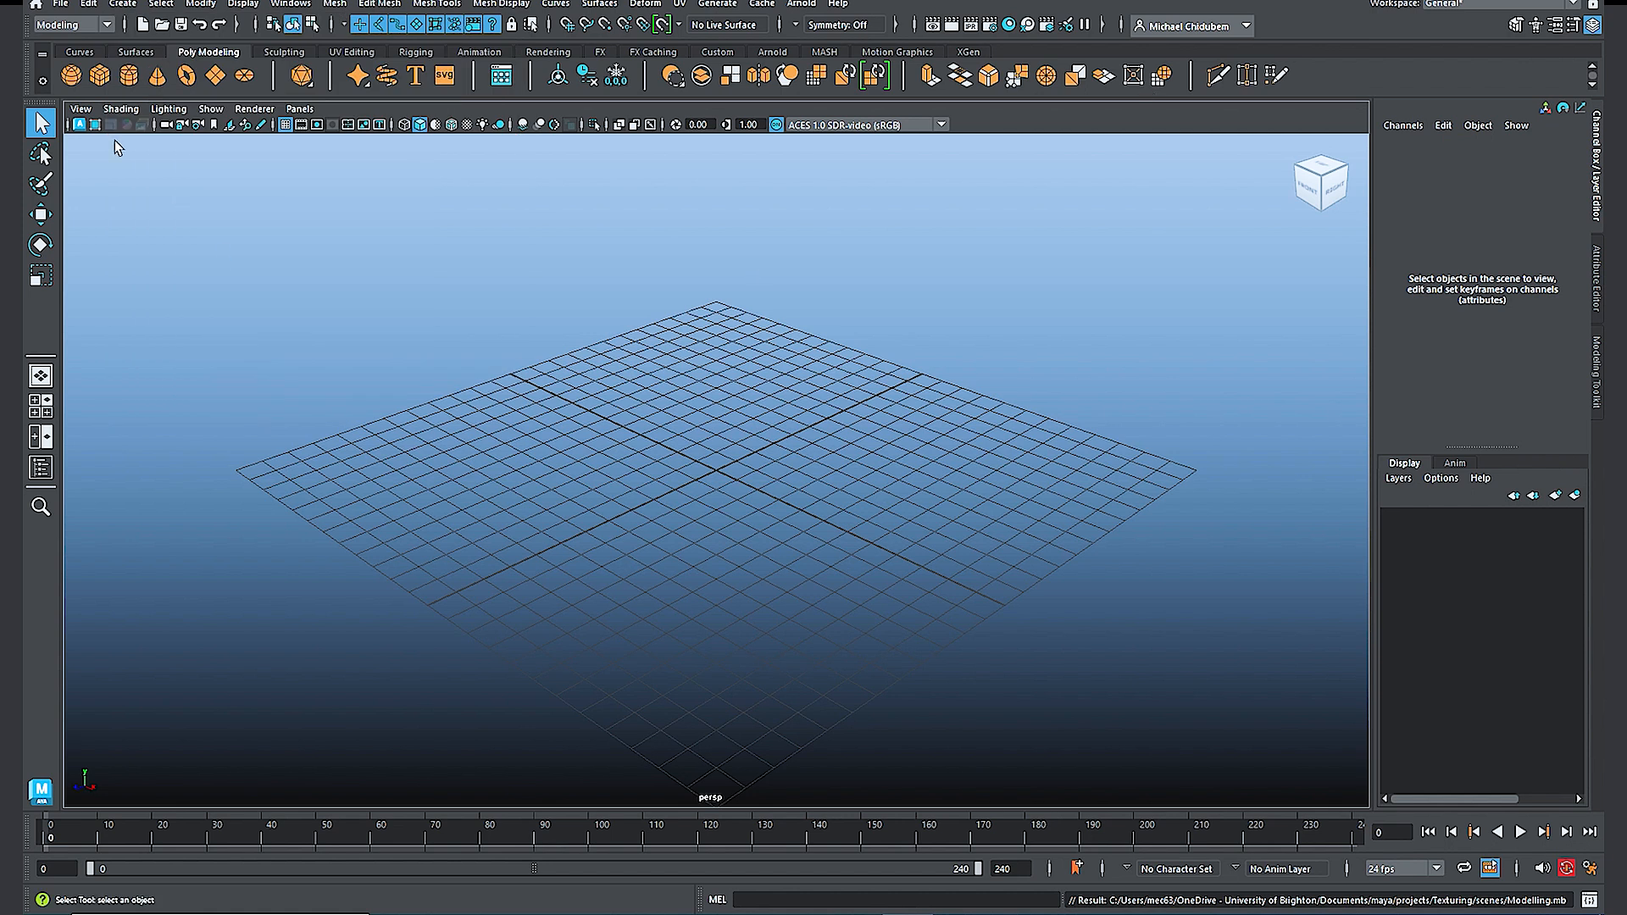
pyautogui.click(100, 76)
pyautogui.press('f')
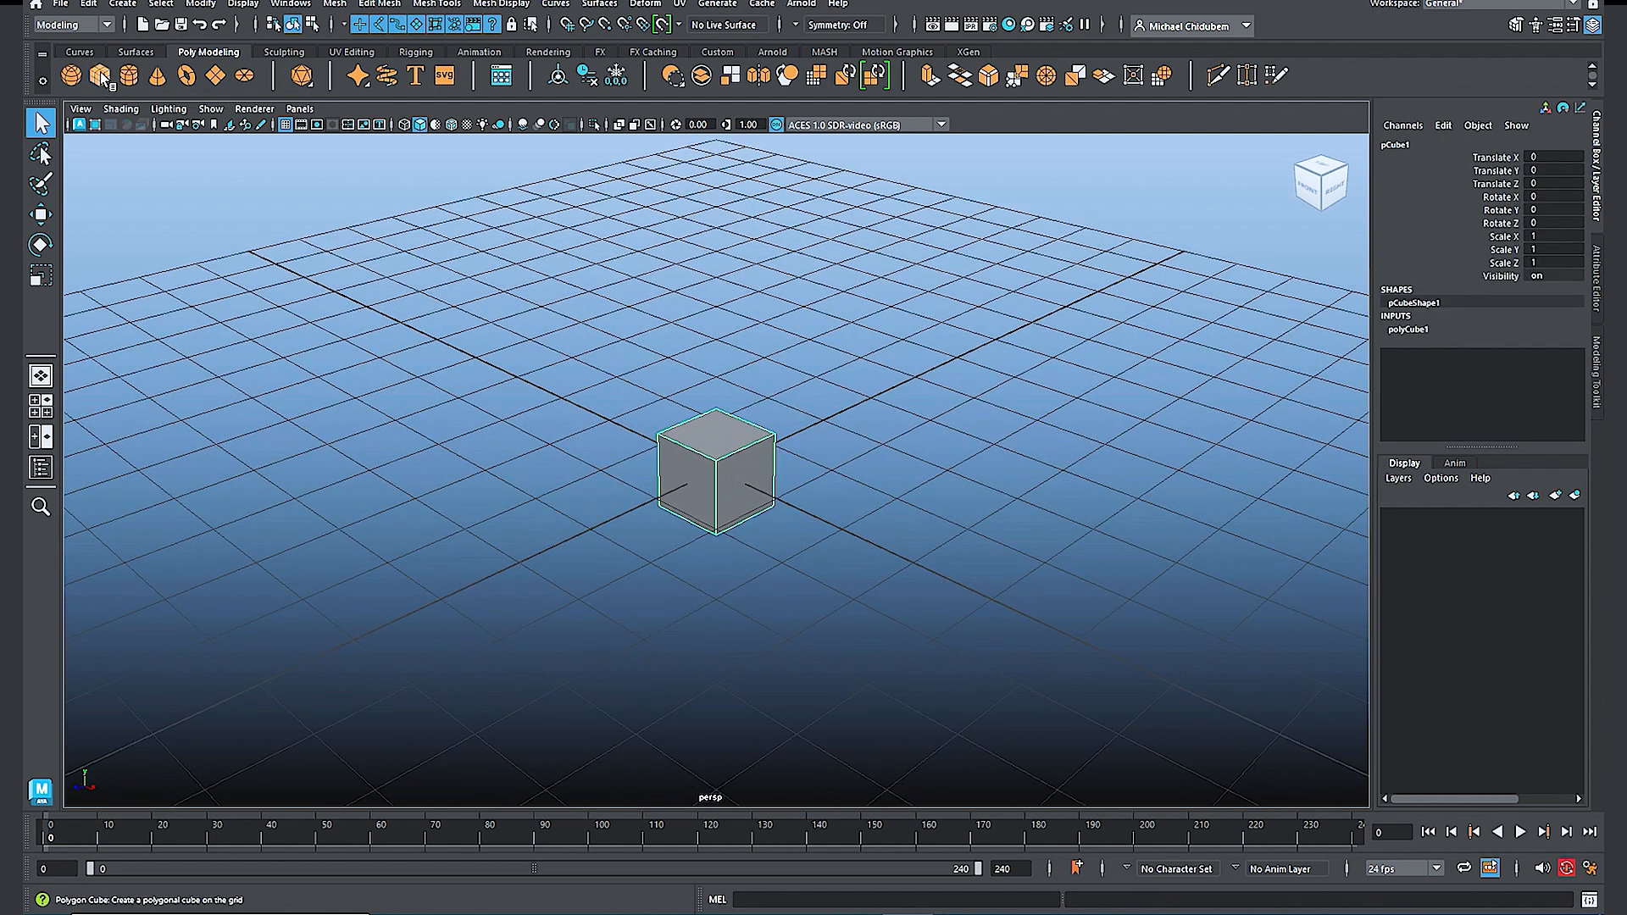
# Step: Inspect the cube on the grid from nearer and farther viewing distances
pyautogui.scroll(-3, 733, 483)
pyautogui.scroll(4, 734, 482)
pyautogui.scroll(-3, 733, 500)
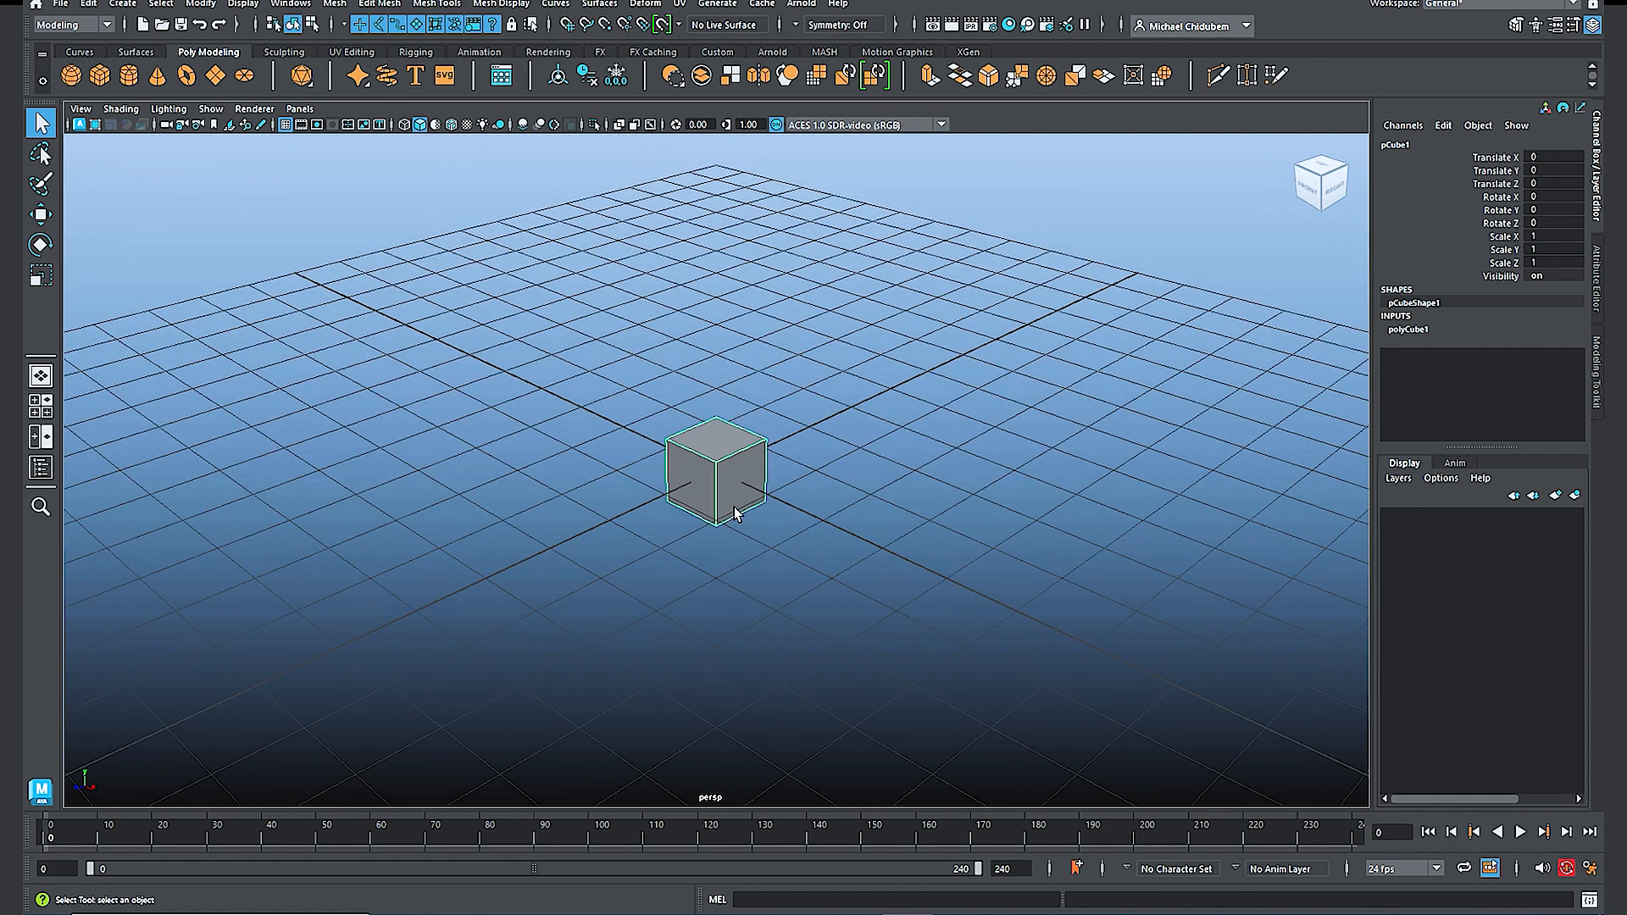
pyautogui.scroll(-2, 732, 517)
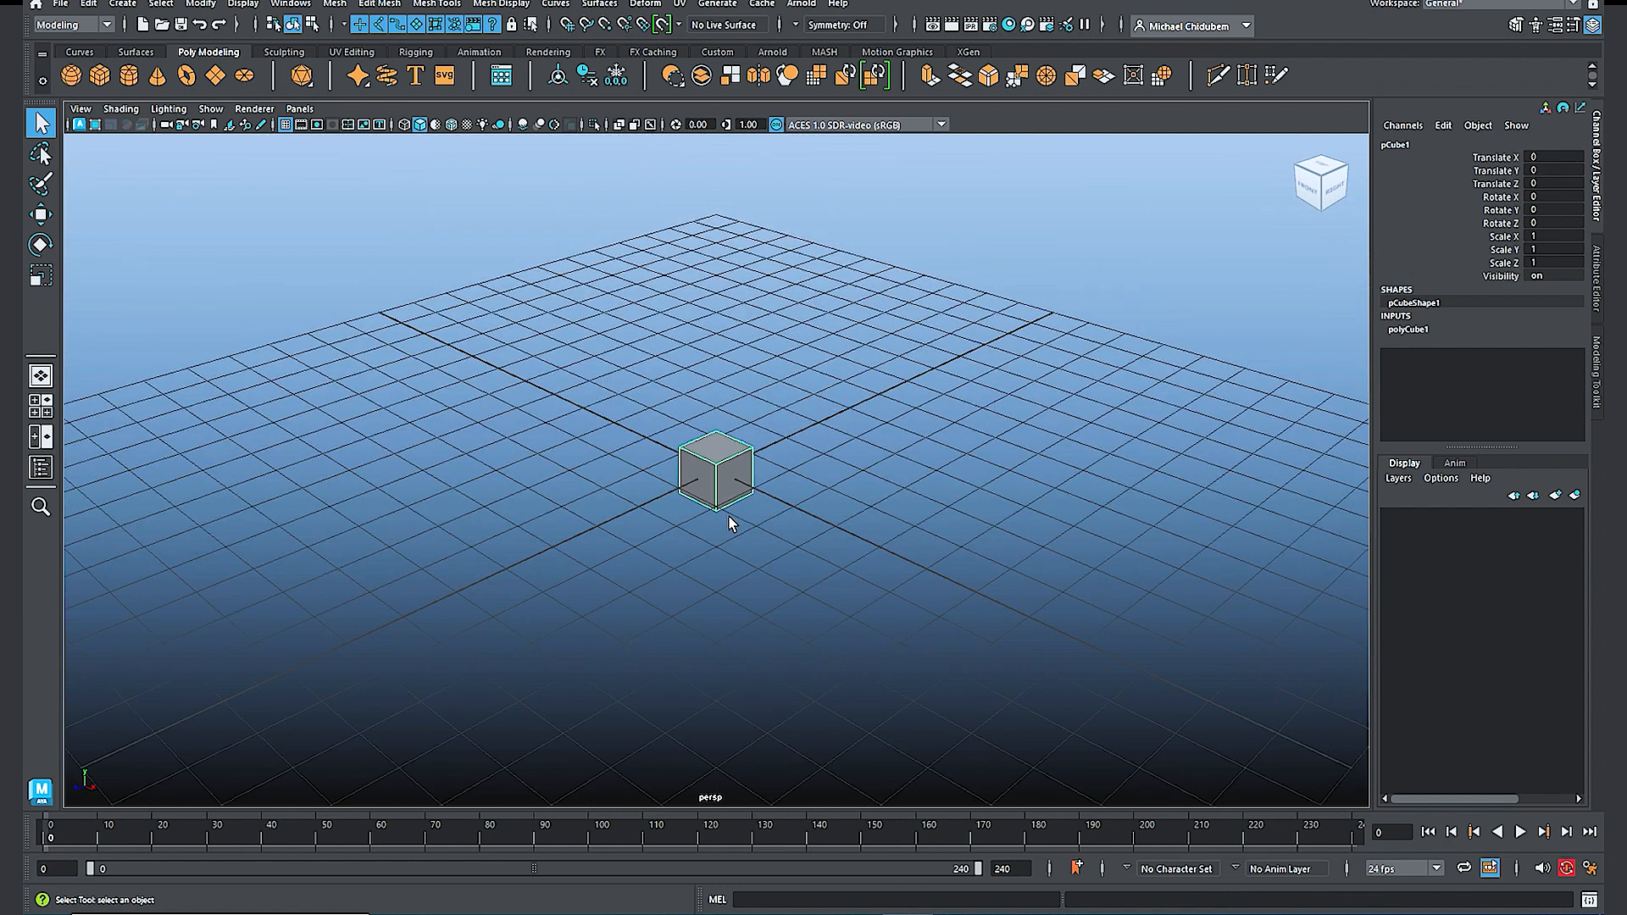
pyautogui.scroll(3, 733, 508)
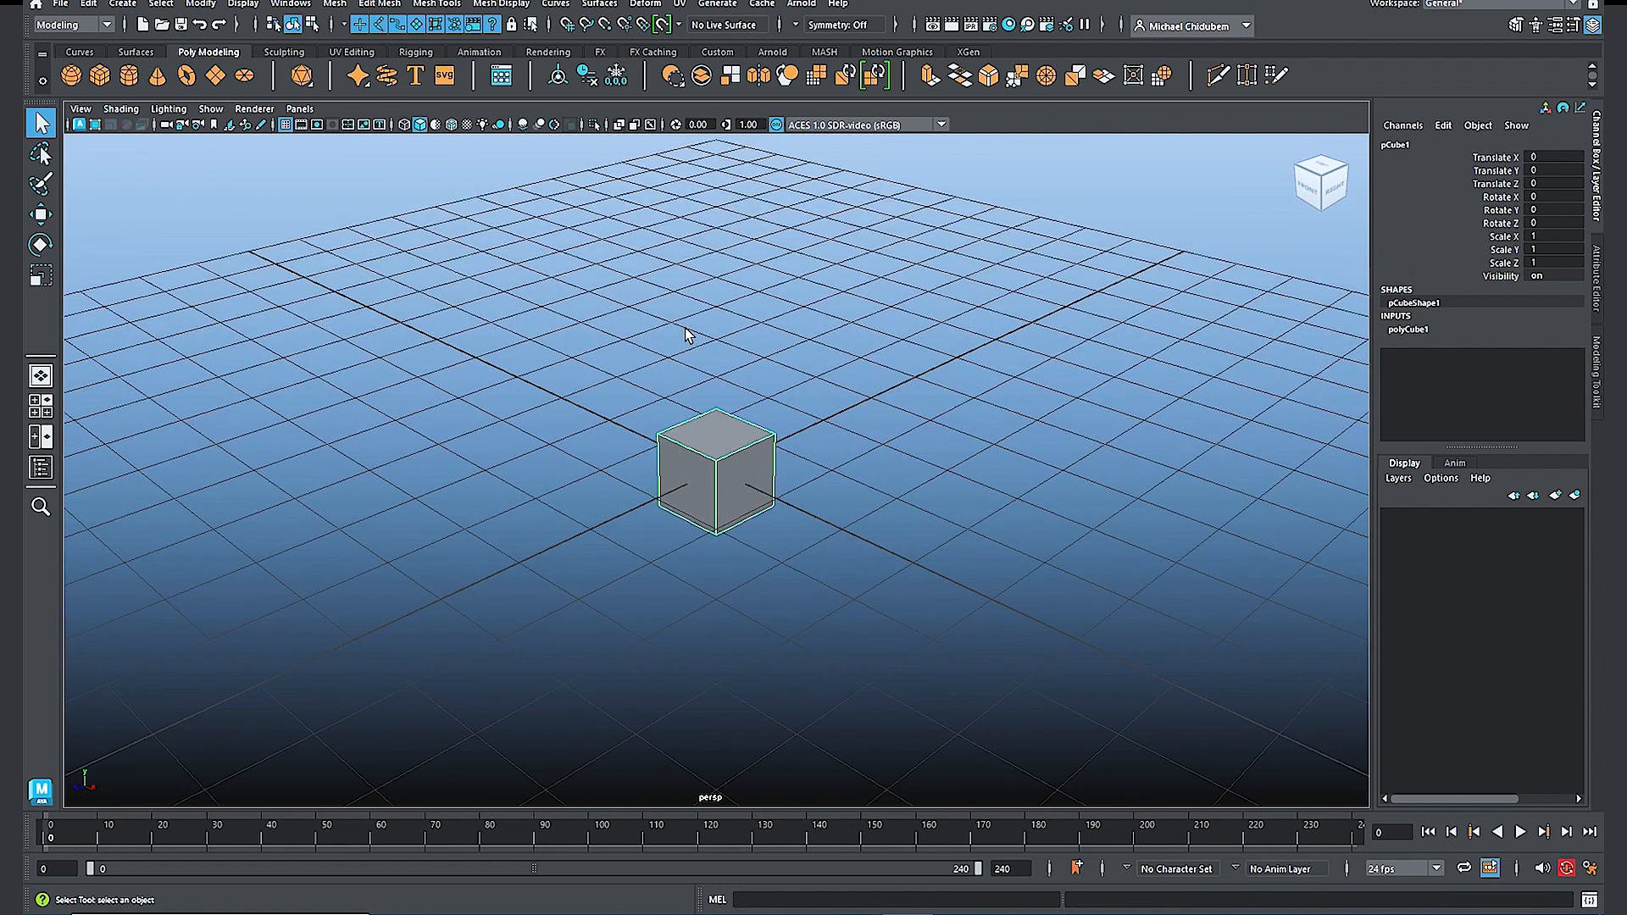
pyautogui.scroll(-2, 720, 534)
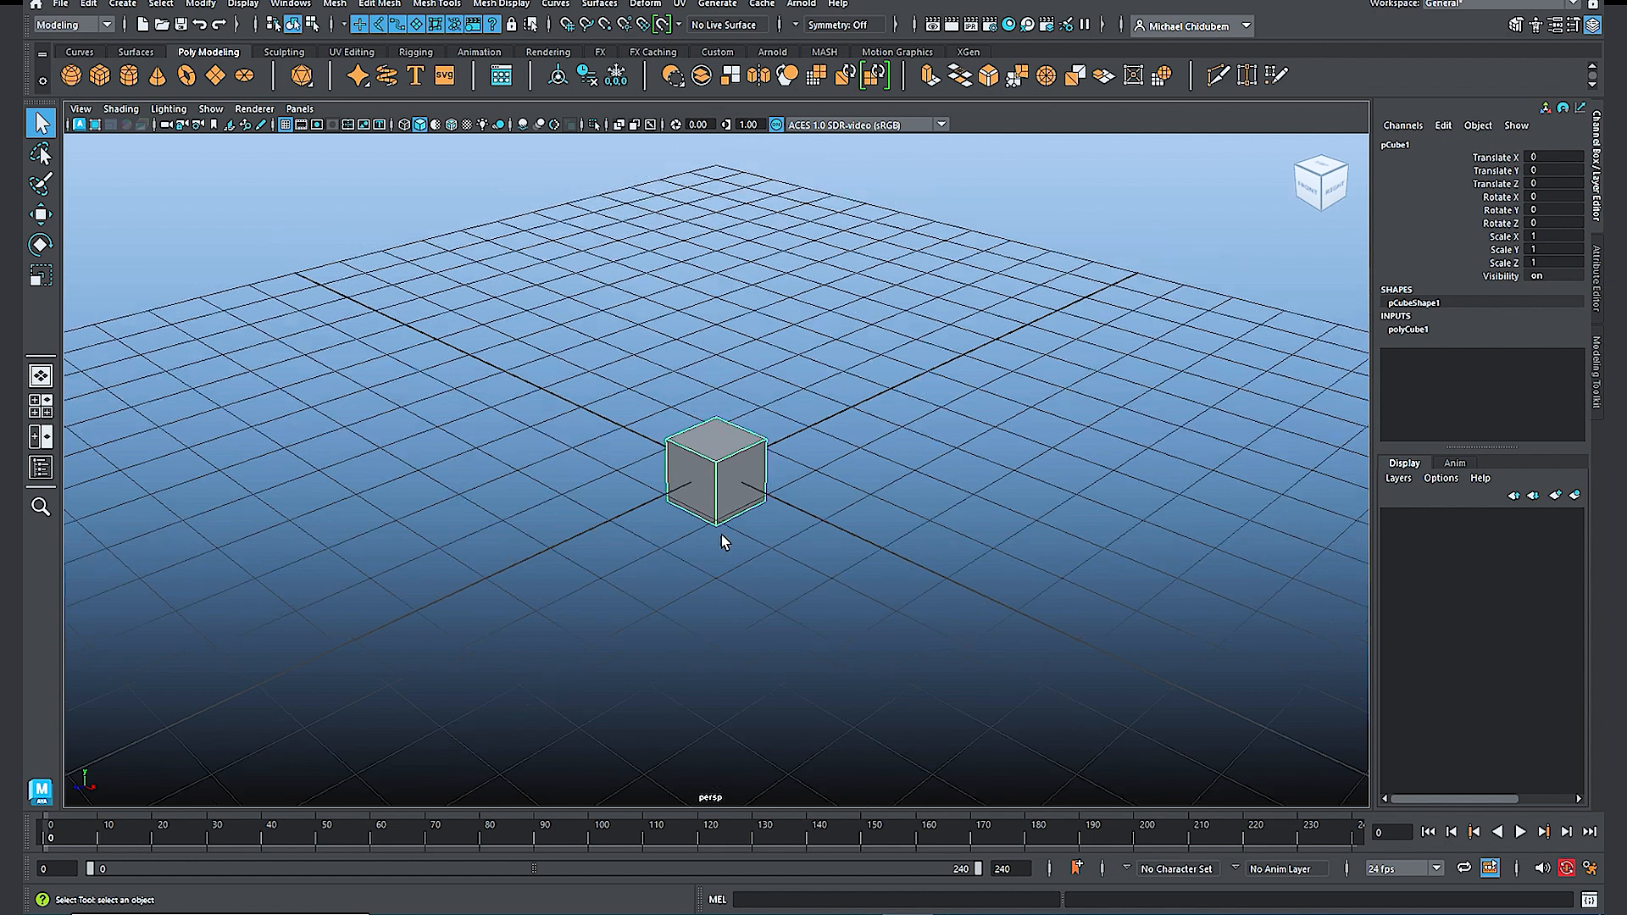
pyautogui.scroll(4, 720, 536)
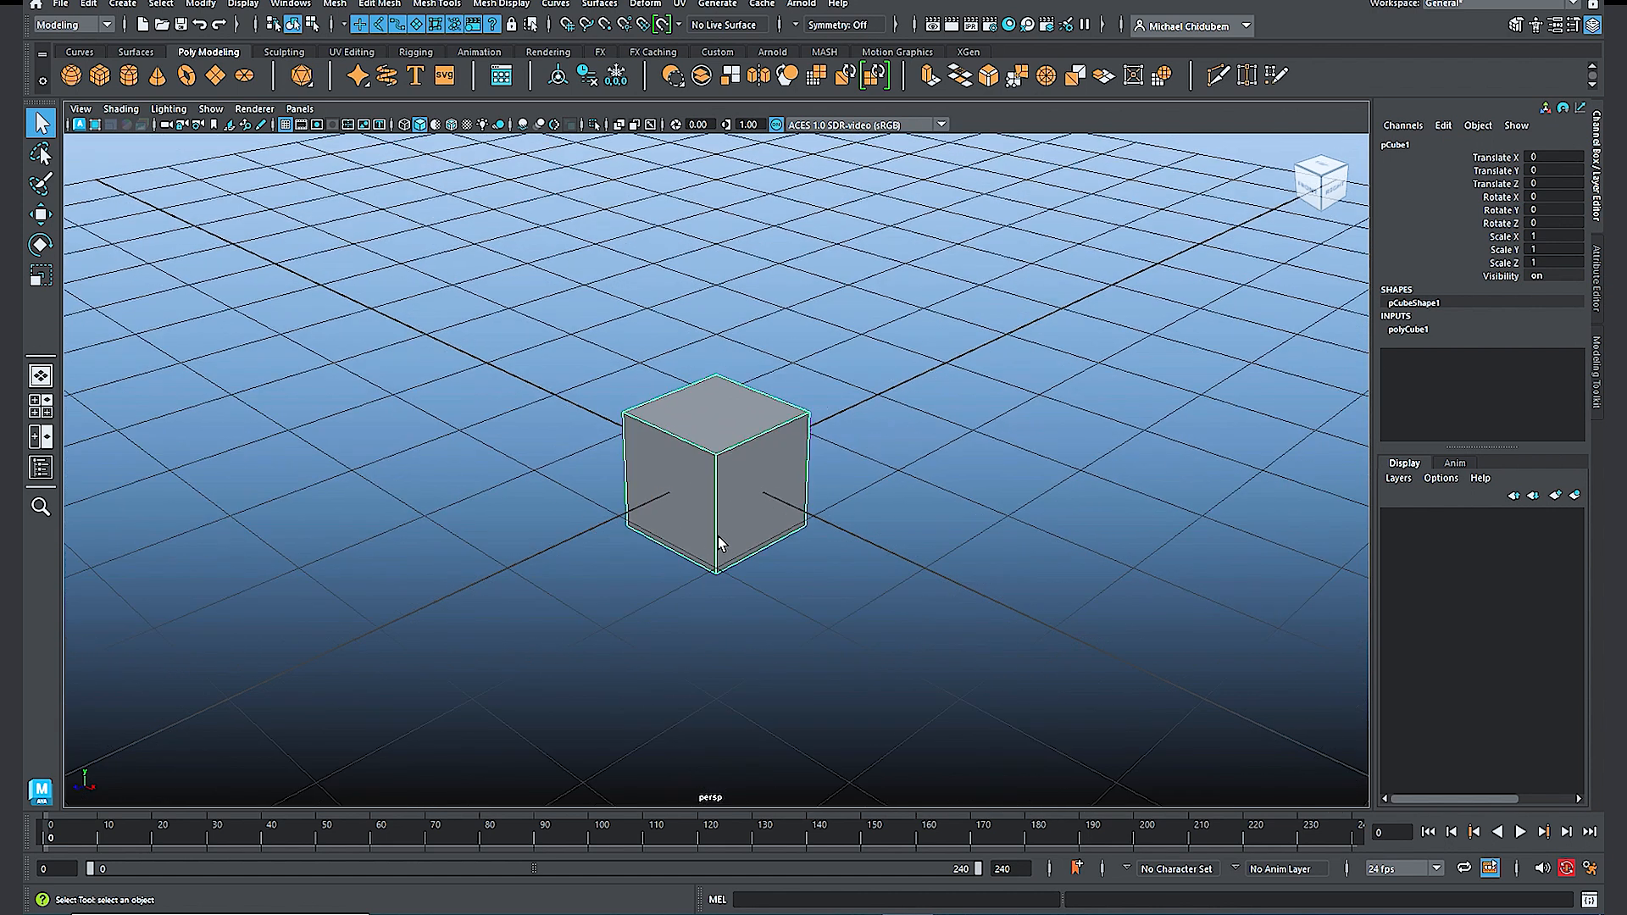
pyautogui.scroll(-2, 719, 542)
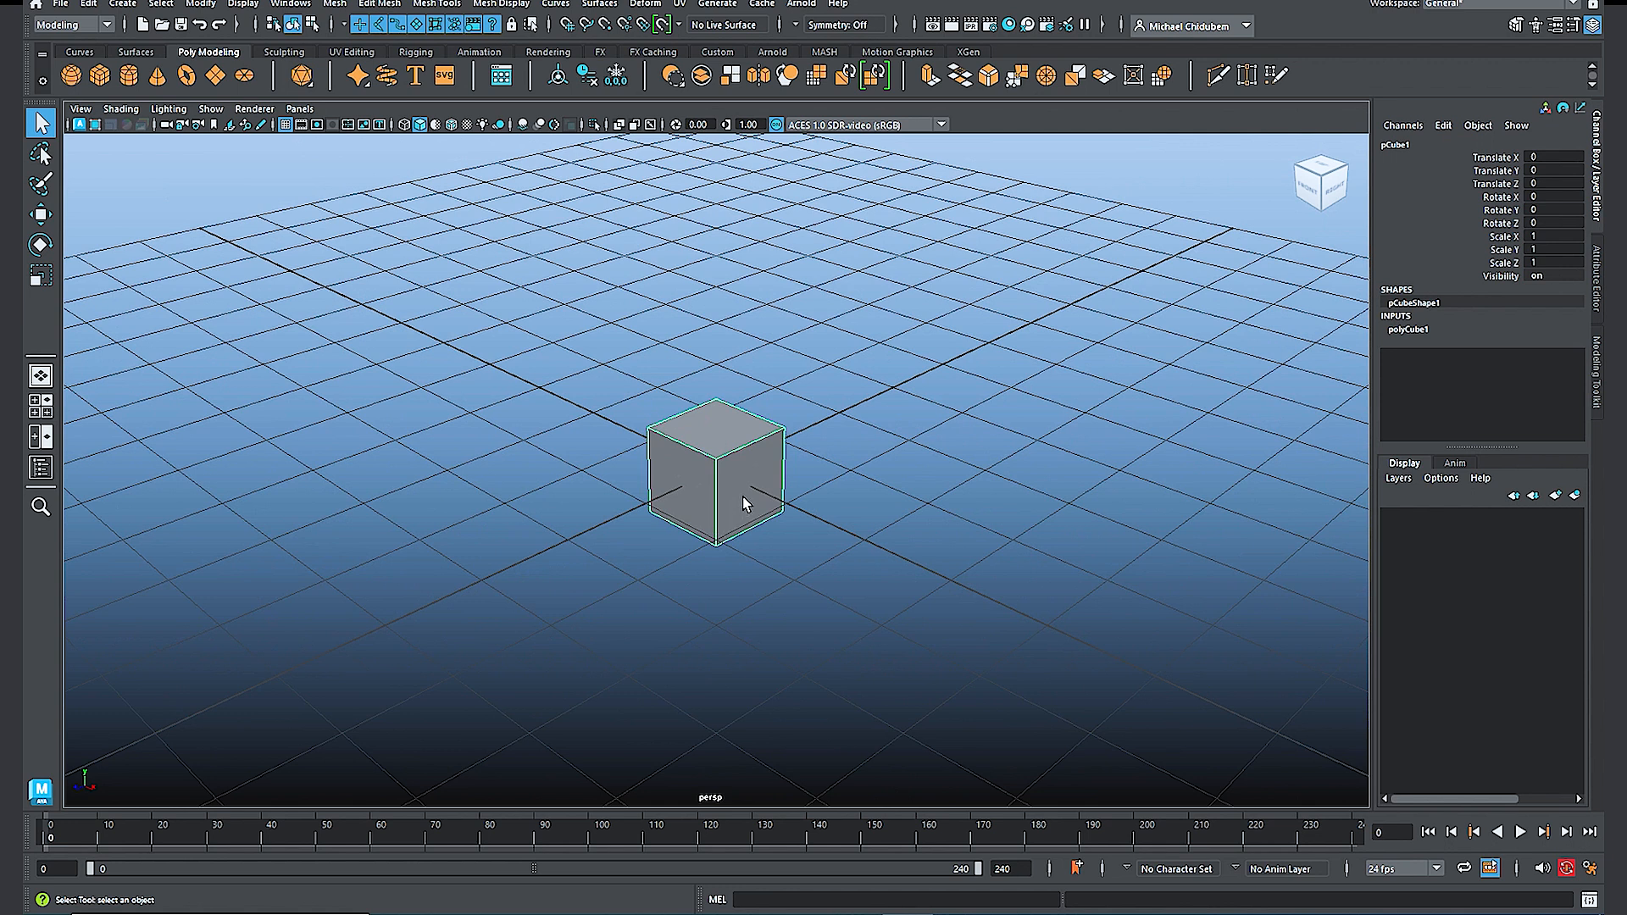
# Step: Delete the cube and enable Interactive Creation for polygon primitives
pyautogui.press('Delete')
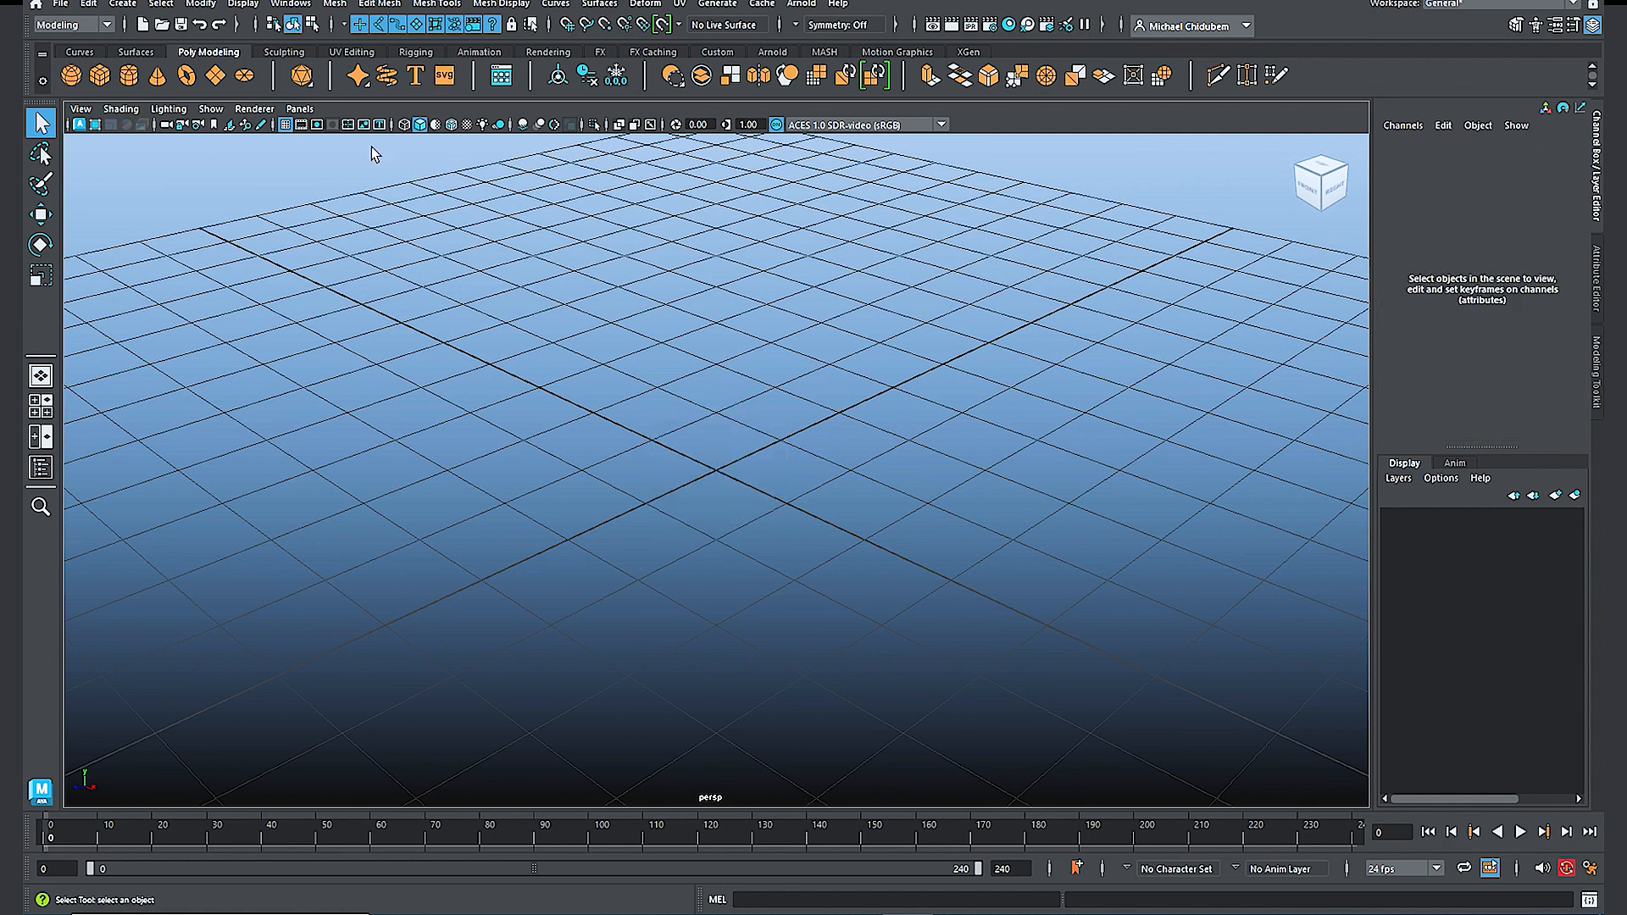
pyautogui.click(123, 4)
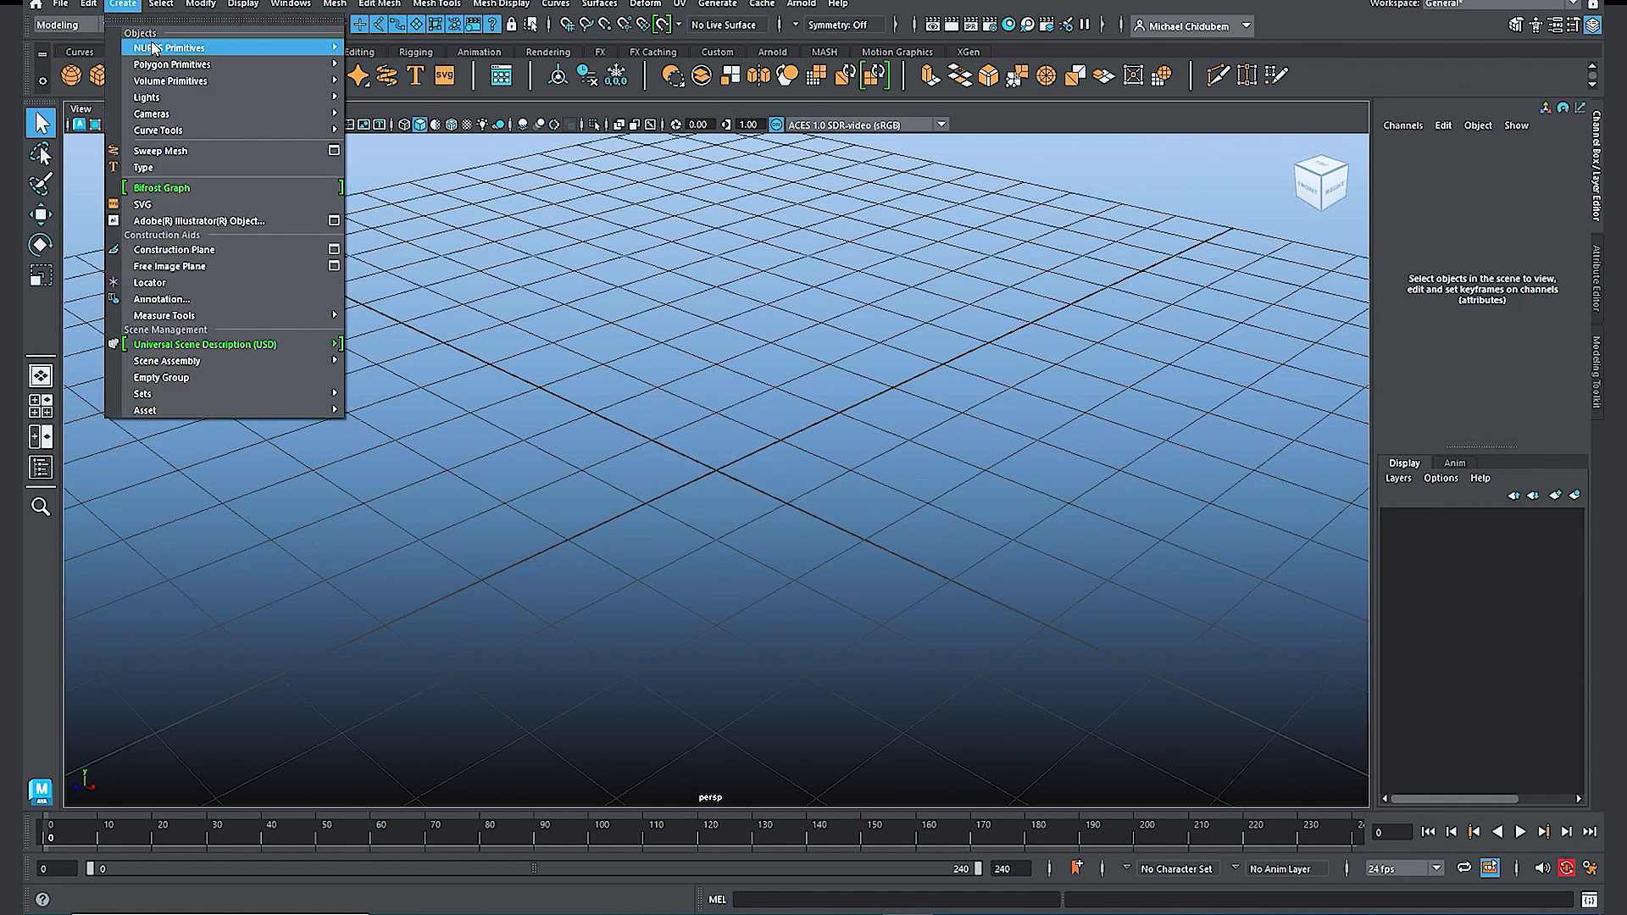
pyautogui.moveTo(158, 67)
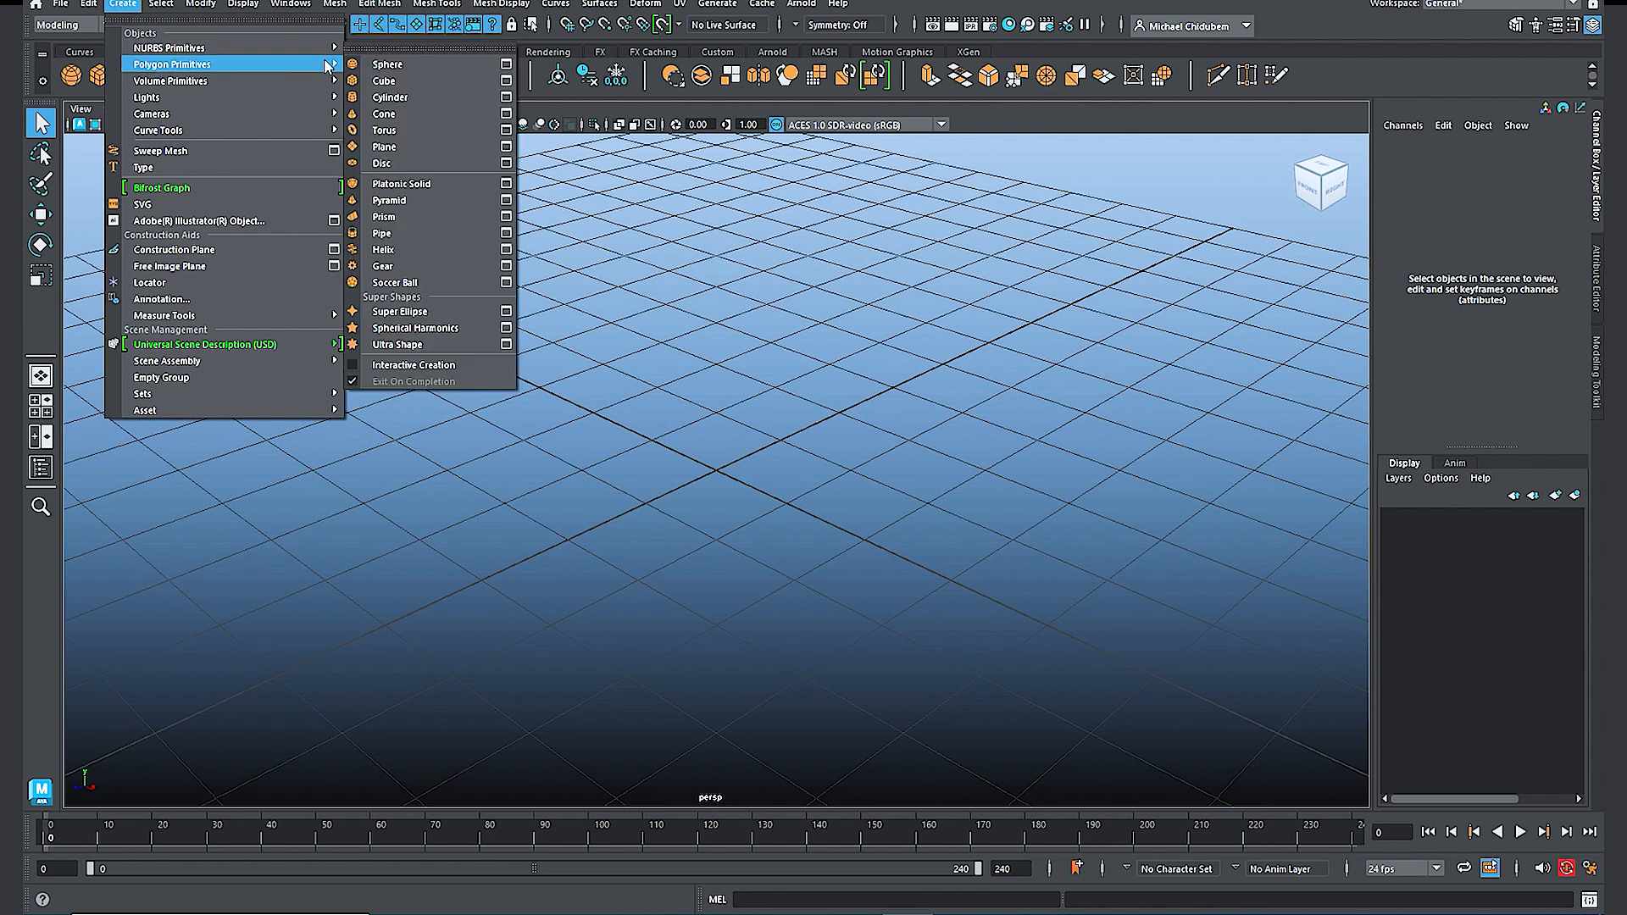
pyautogui.click(349, 363)
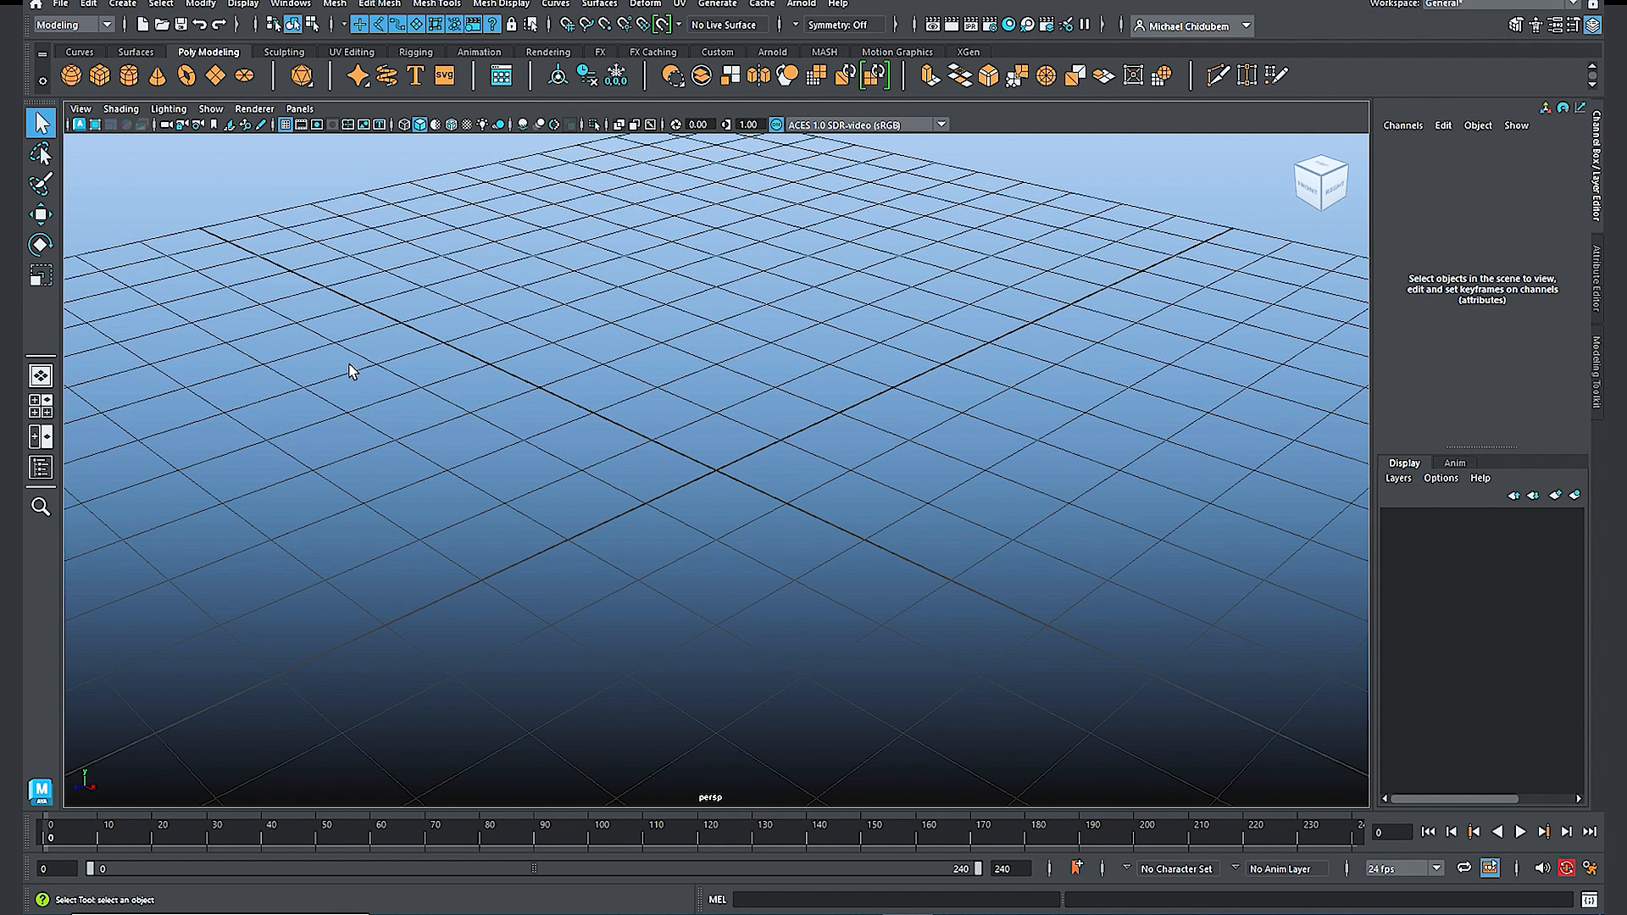
# Step: Draw a polygon cube interactively on the grid, about 2.47 wide, 2 deep and 1.96 high, offset from the origin
pyautogui.click(100, 76)
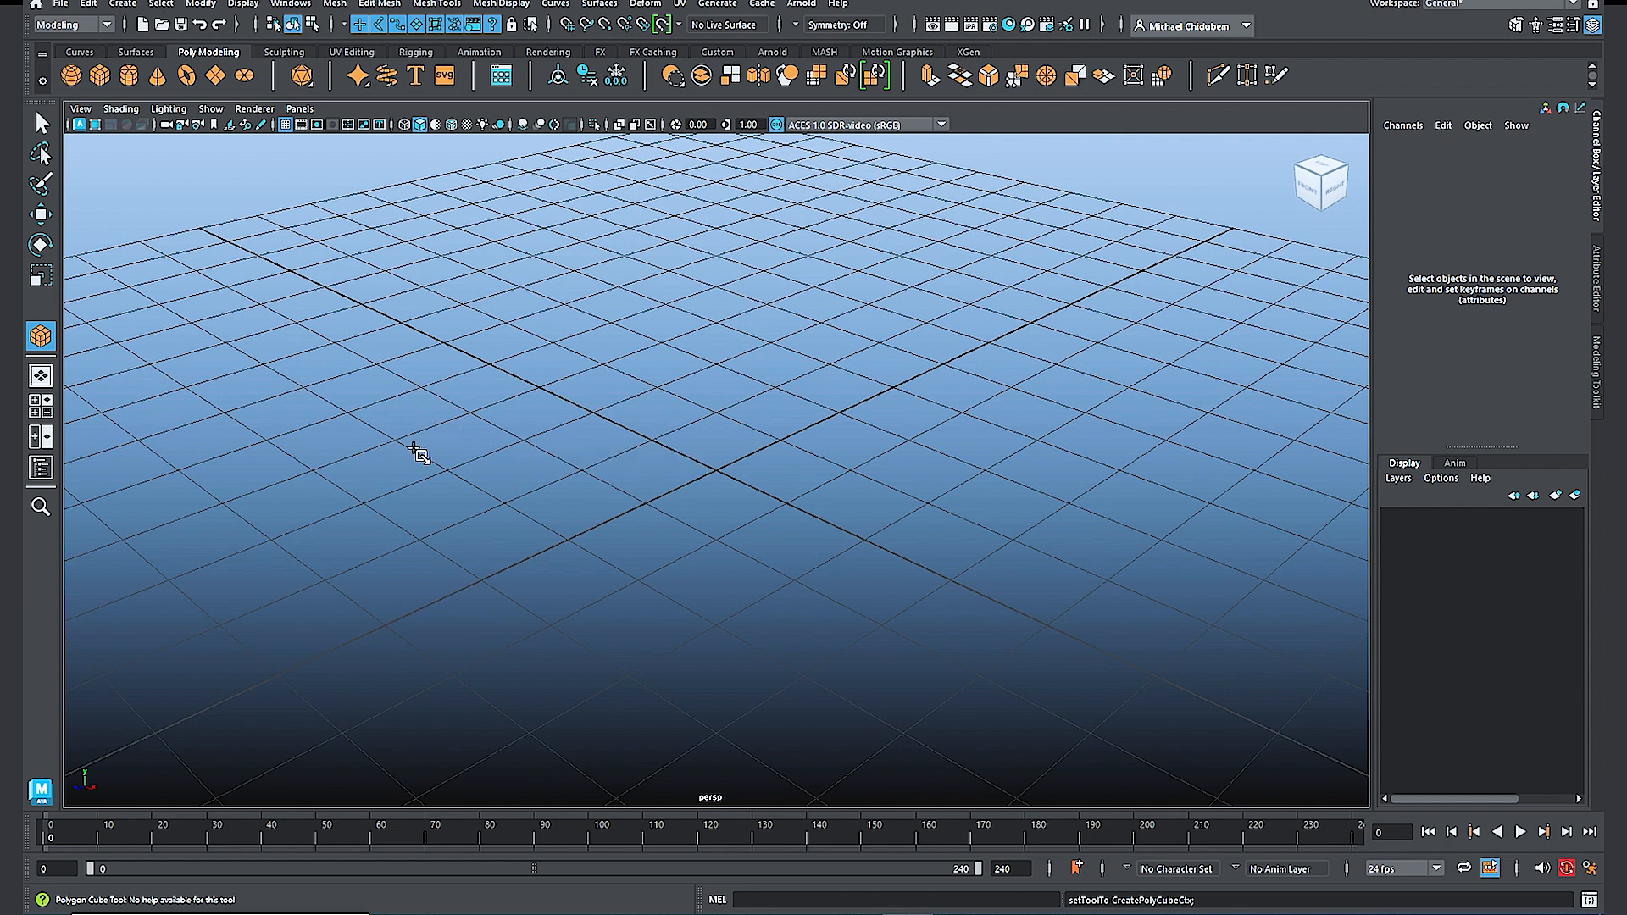
pyautogui.moveTo(405, 432); pyautogui.dragTo(364, 581)
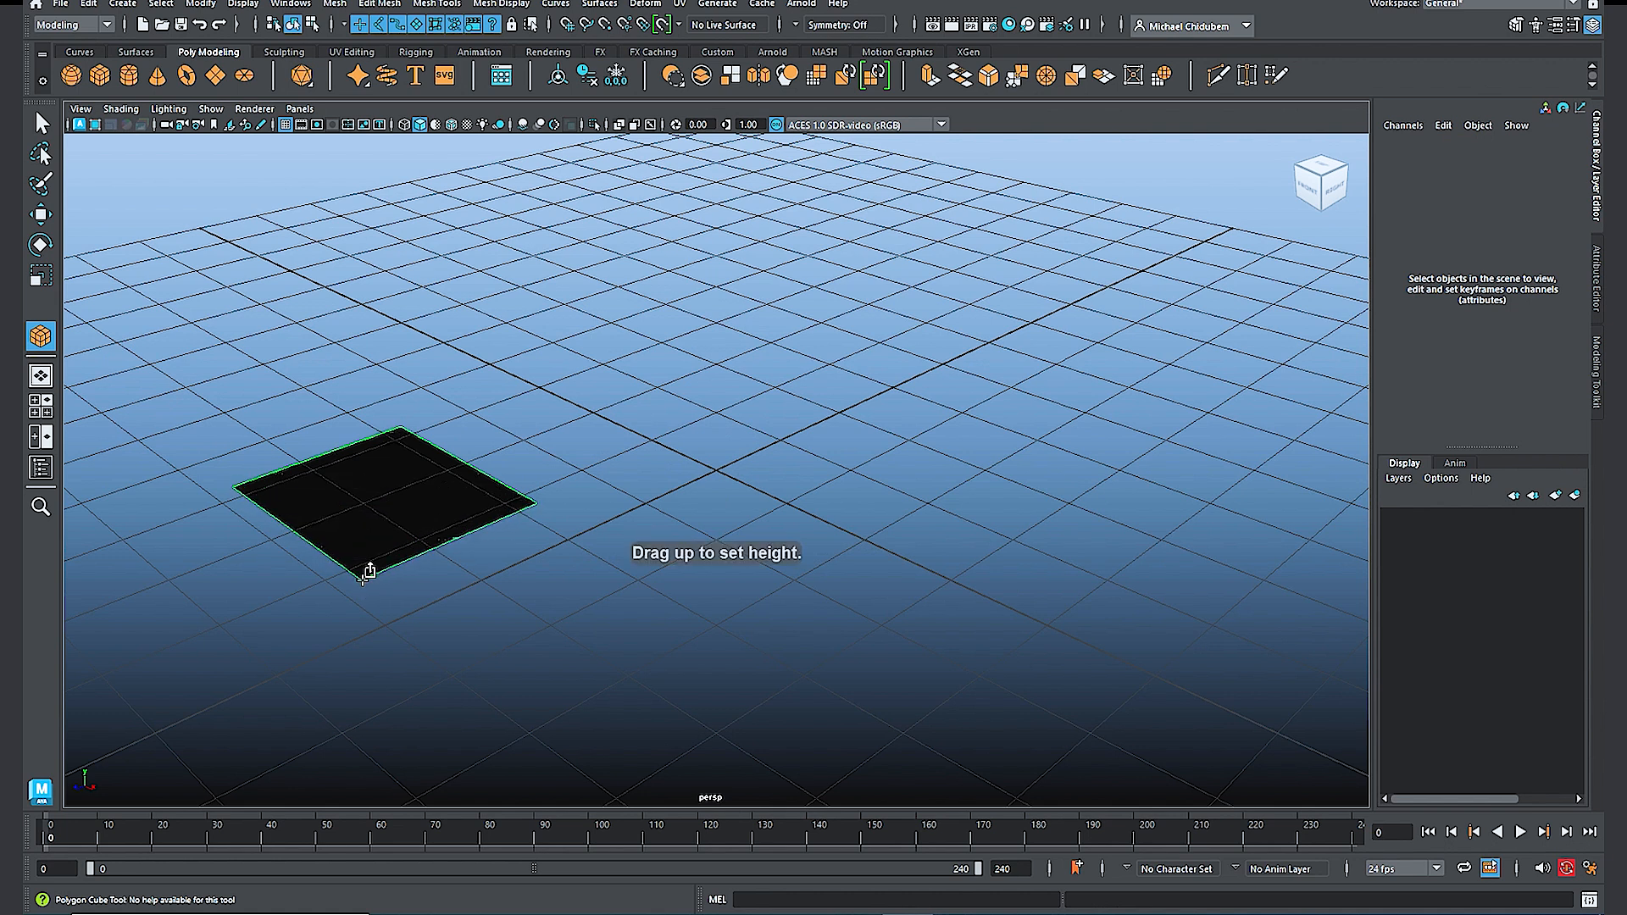
pyautogui.moveTo(364, 579); pyautogui.dragTo(338, 310)
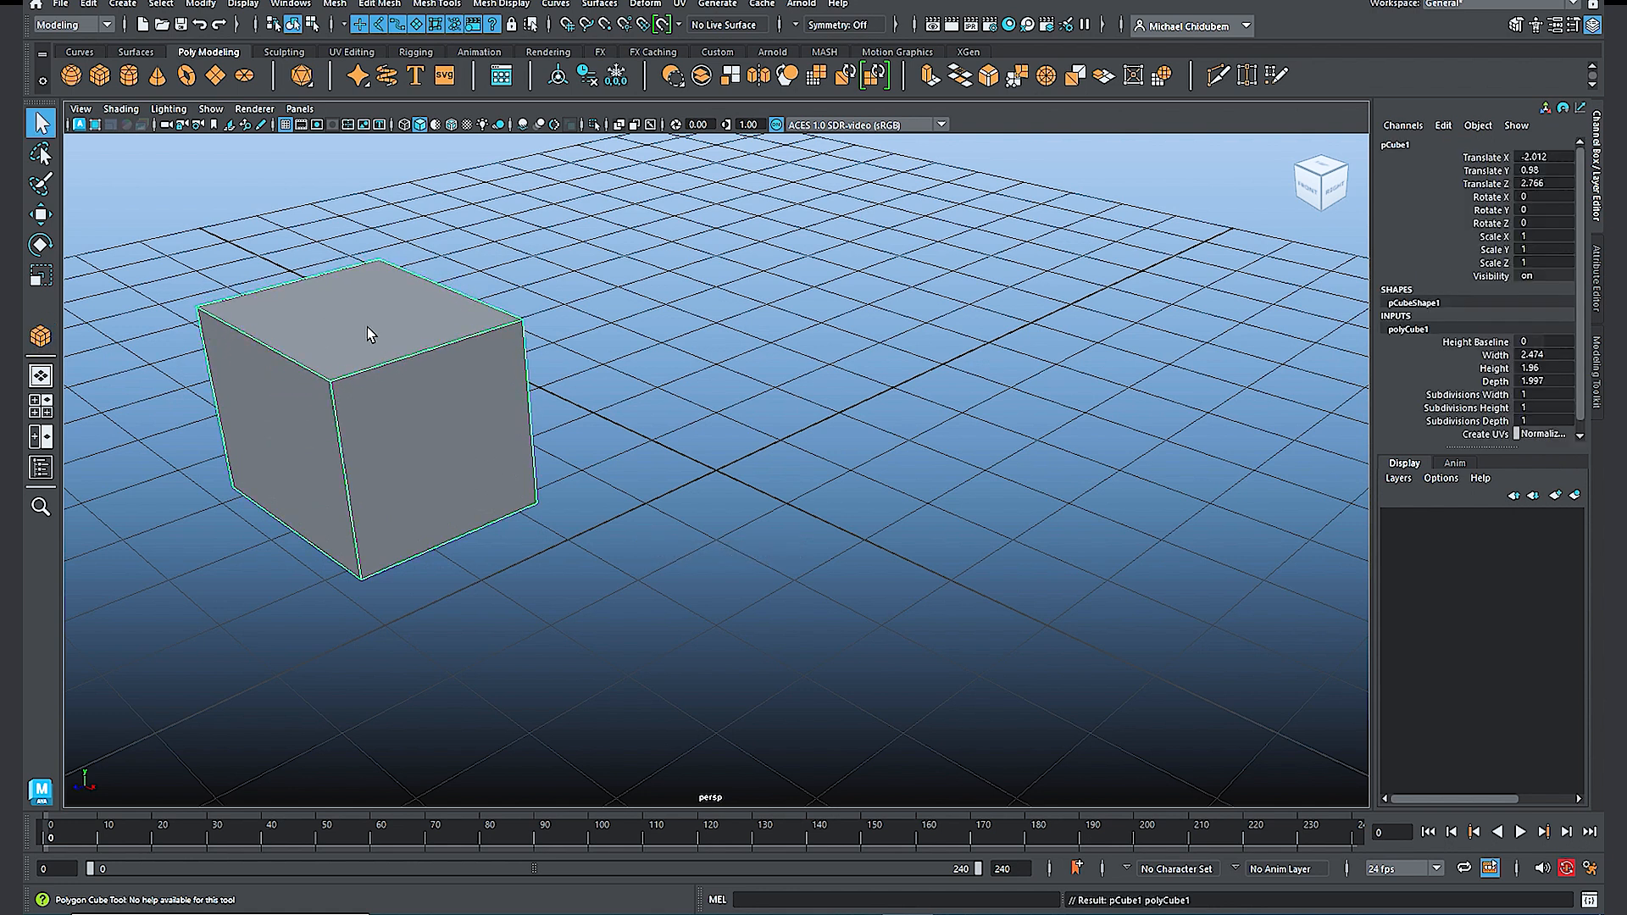
pyautogui.scroll(-2, 510, 445)
pyautogui.scroll(1, 510, 445)
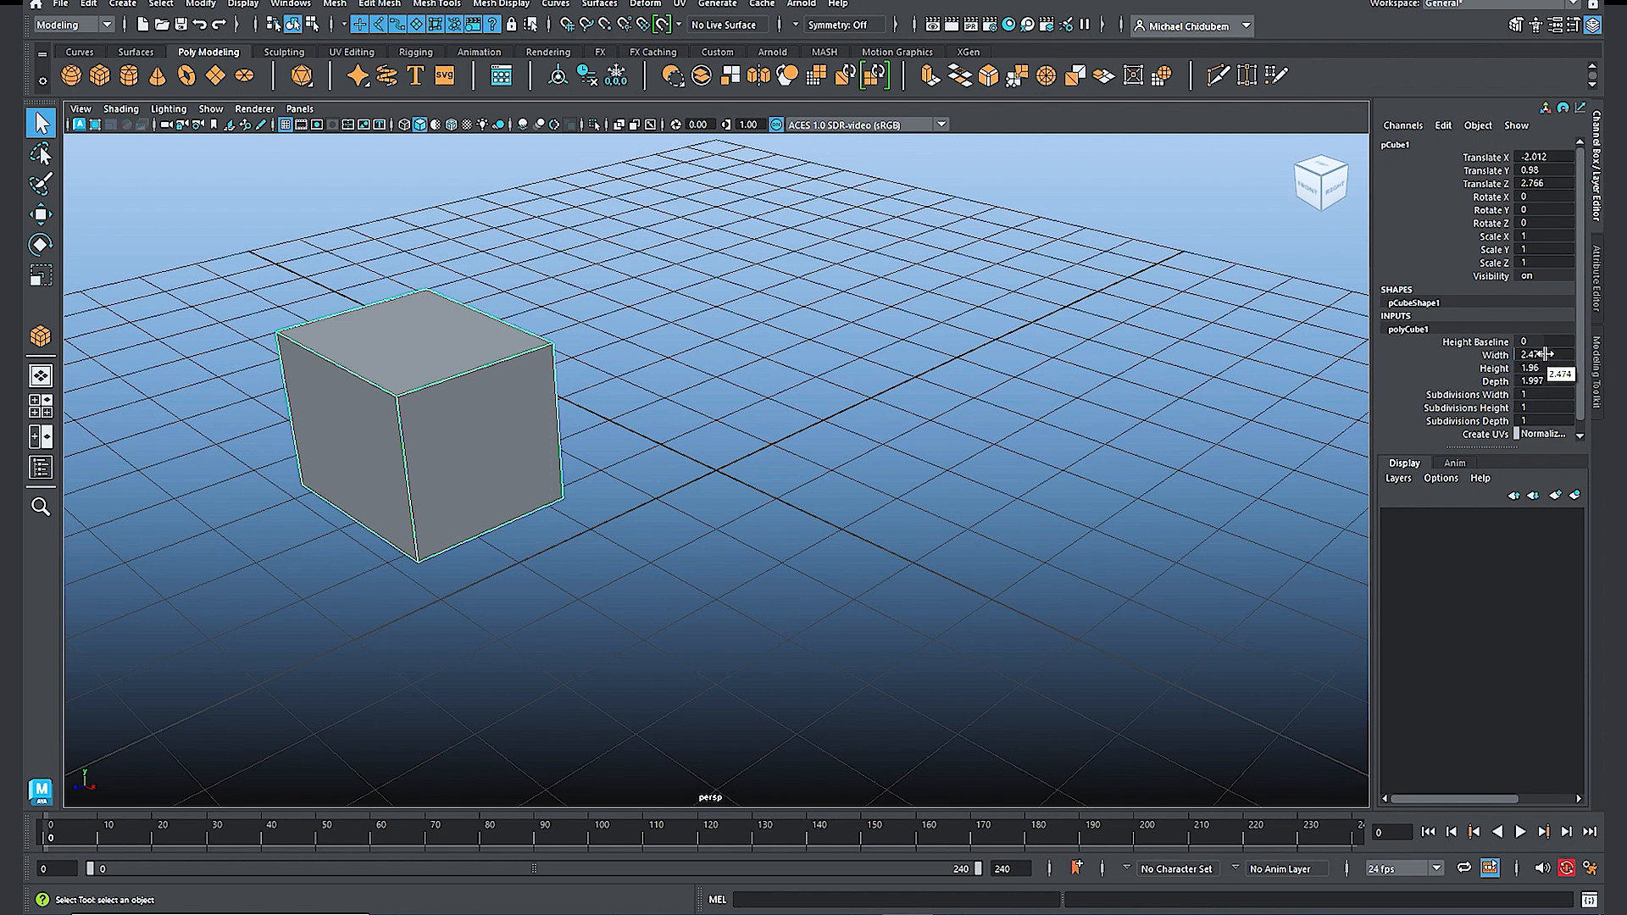
# Step: Set the cube's width, height and depth to 1
pyautogui.moveTo(1544, 354); pyautogui.dragTo(1545, 386)
pyautogui.write('1')
pyautogui.press('Return')
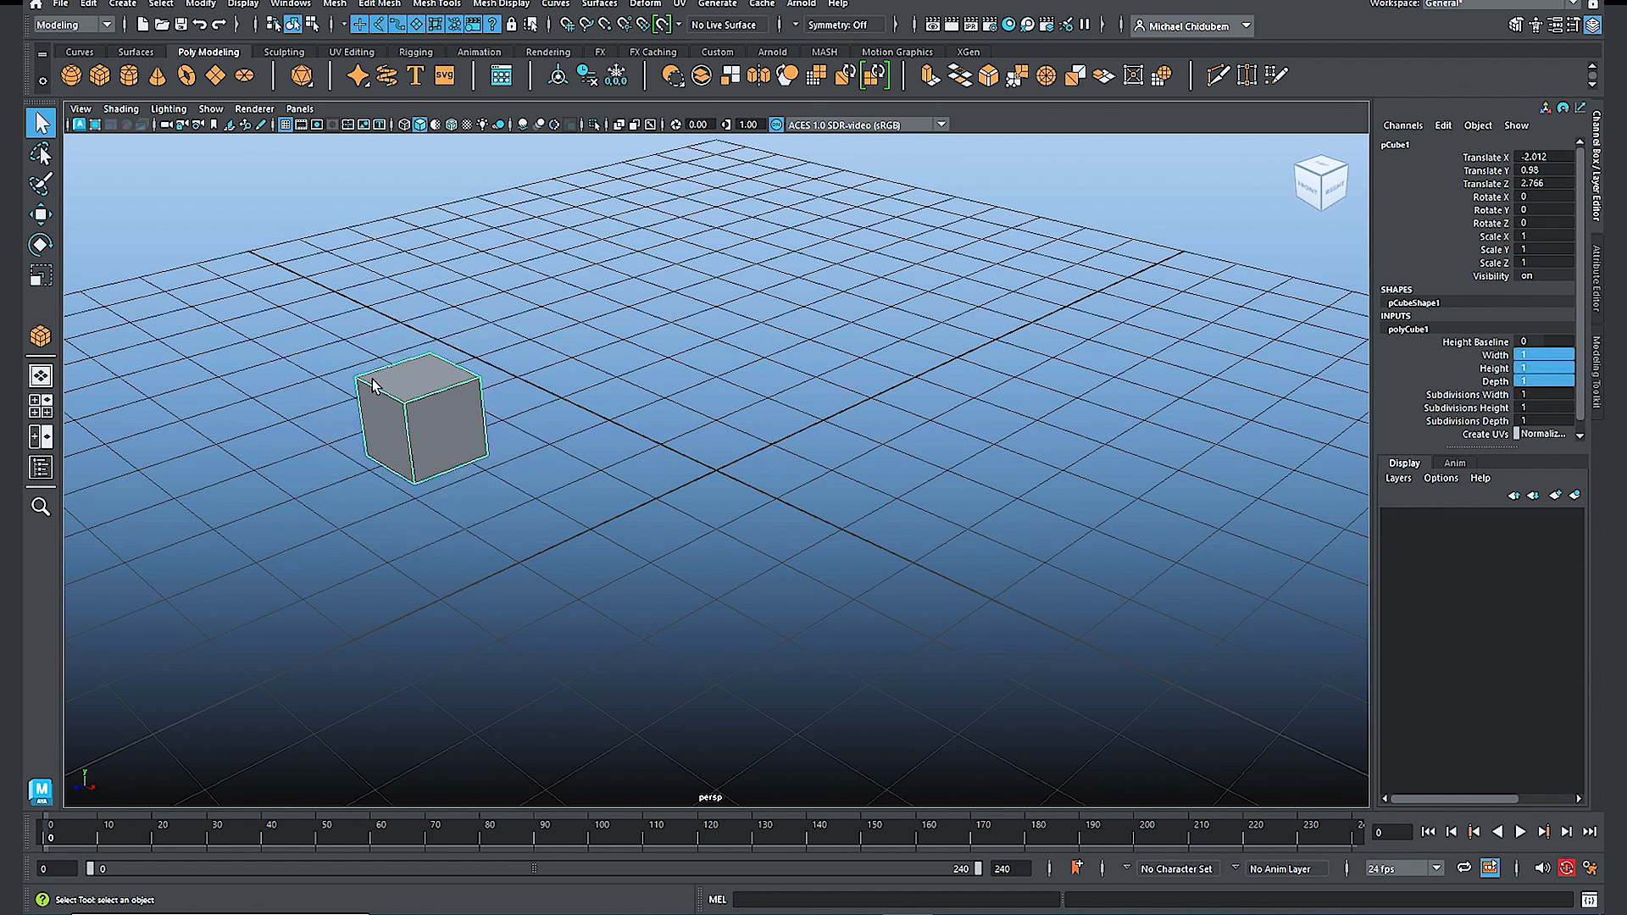
# Step: Rename the 1-unit cube as Cube
pyautogui.moveTo(423, 483)
pyautogui.keyDown('alt'); pyautogui.mouseDown()
pyautogui.moveTo(562, 461)
pyautogui.moveTo(450, 483)
pyautogui.mouseUp(); pyautogui.keyUp('alt')
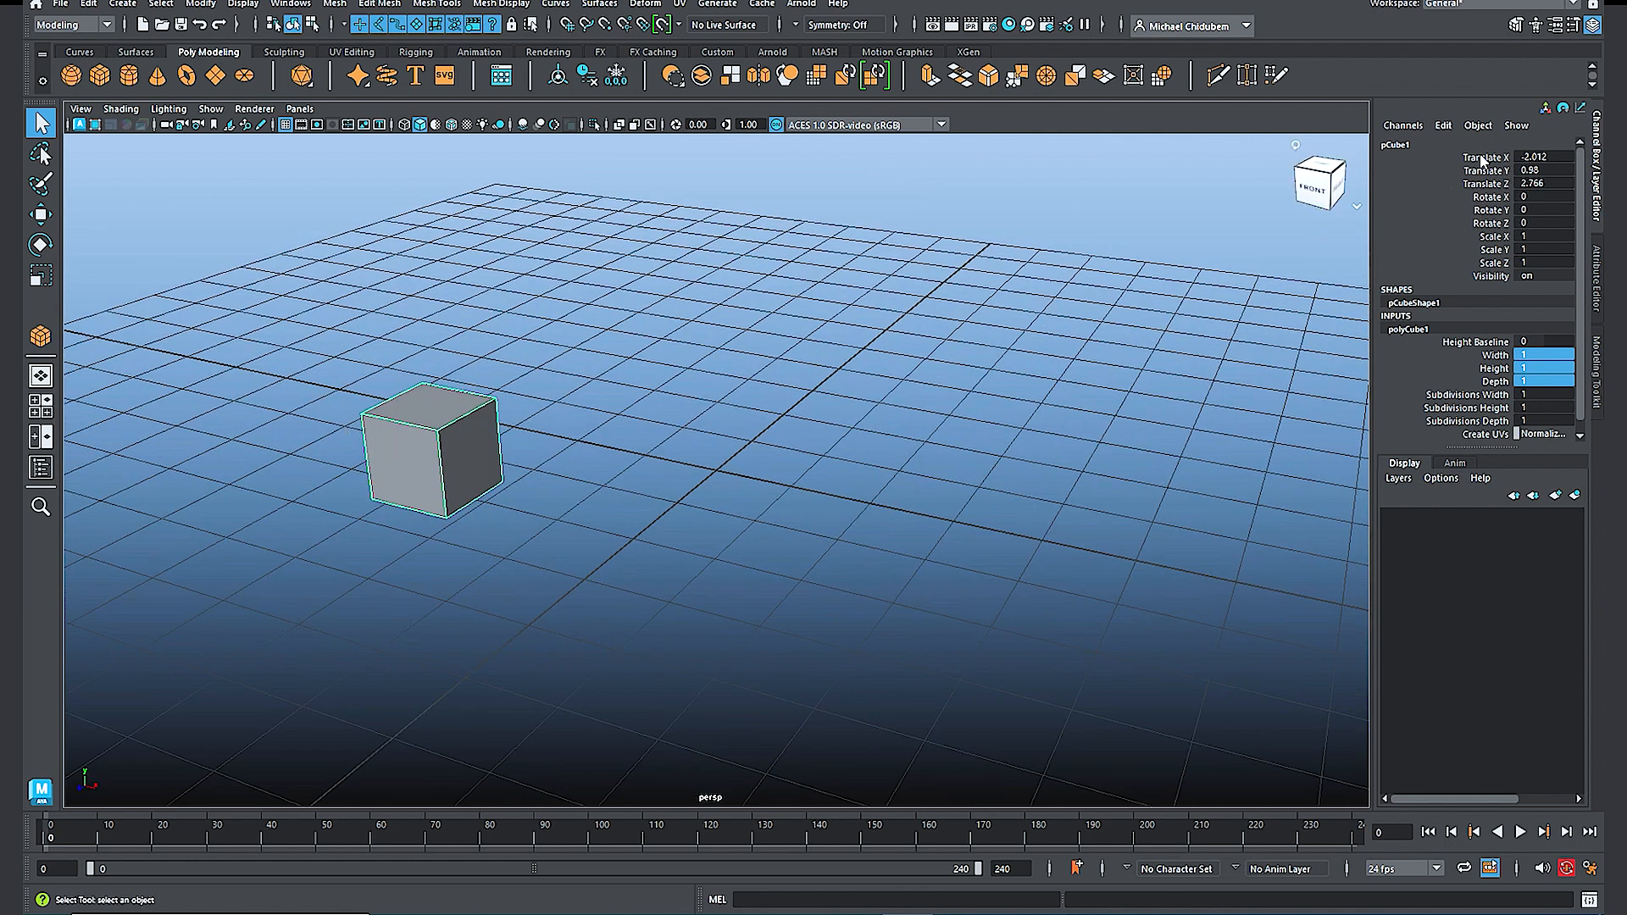
pyautogui.doubleClick(1408, 144)
pyautogui.write('cle')
pyautogui.press('Return')
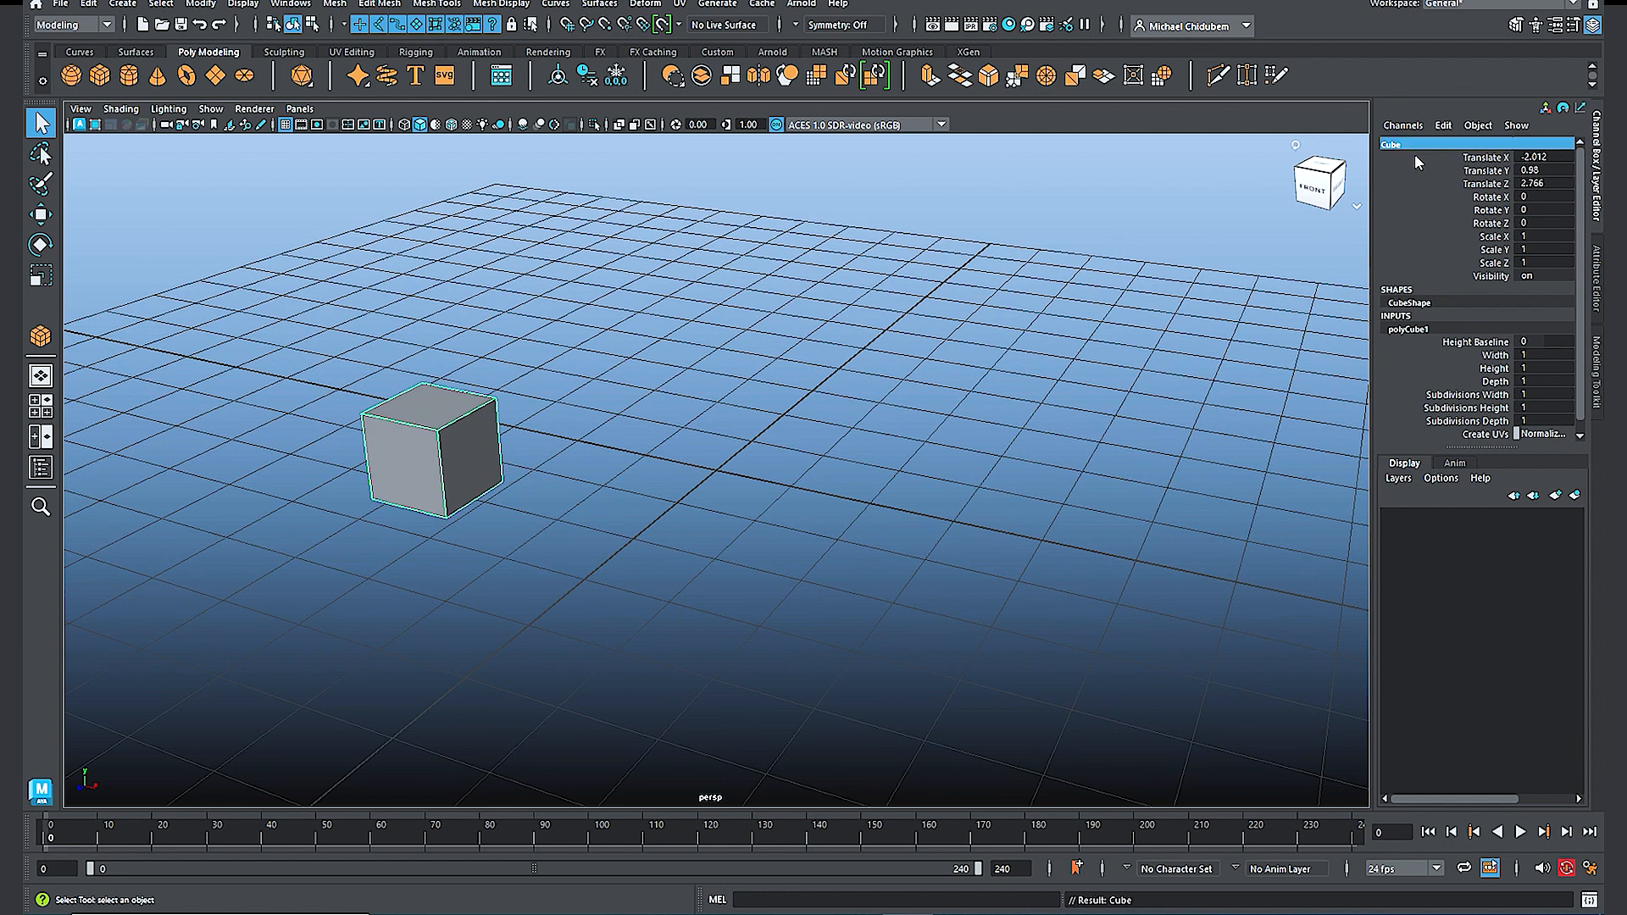
# Step: Draw a tall, thin polygon box on the grid beside the cube, about 2.21 wide, 2.9 high and 0.63 deep
pyautogui.click(100, 74)
pyautogui.moveTo(583, 479); pyautogui.dragTo(720, 430)
pyautogui.keyDown('alt'); pyautogui.moveTo(911, 428); pyautogui.dragTo(847, 434); pyautogui.keyUp('alt')
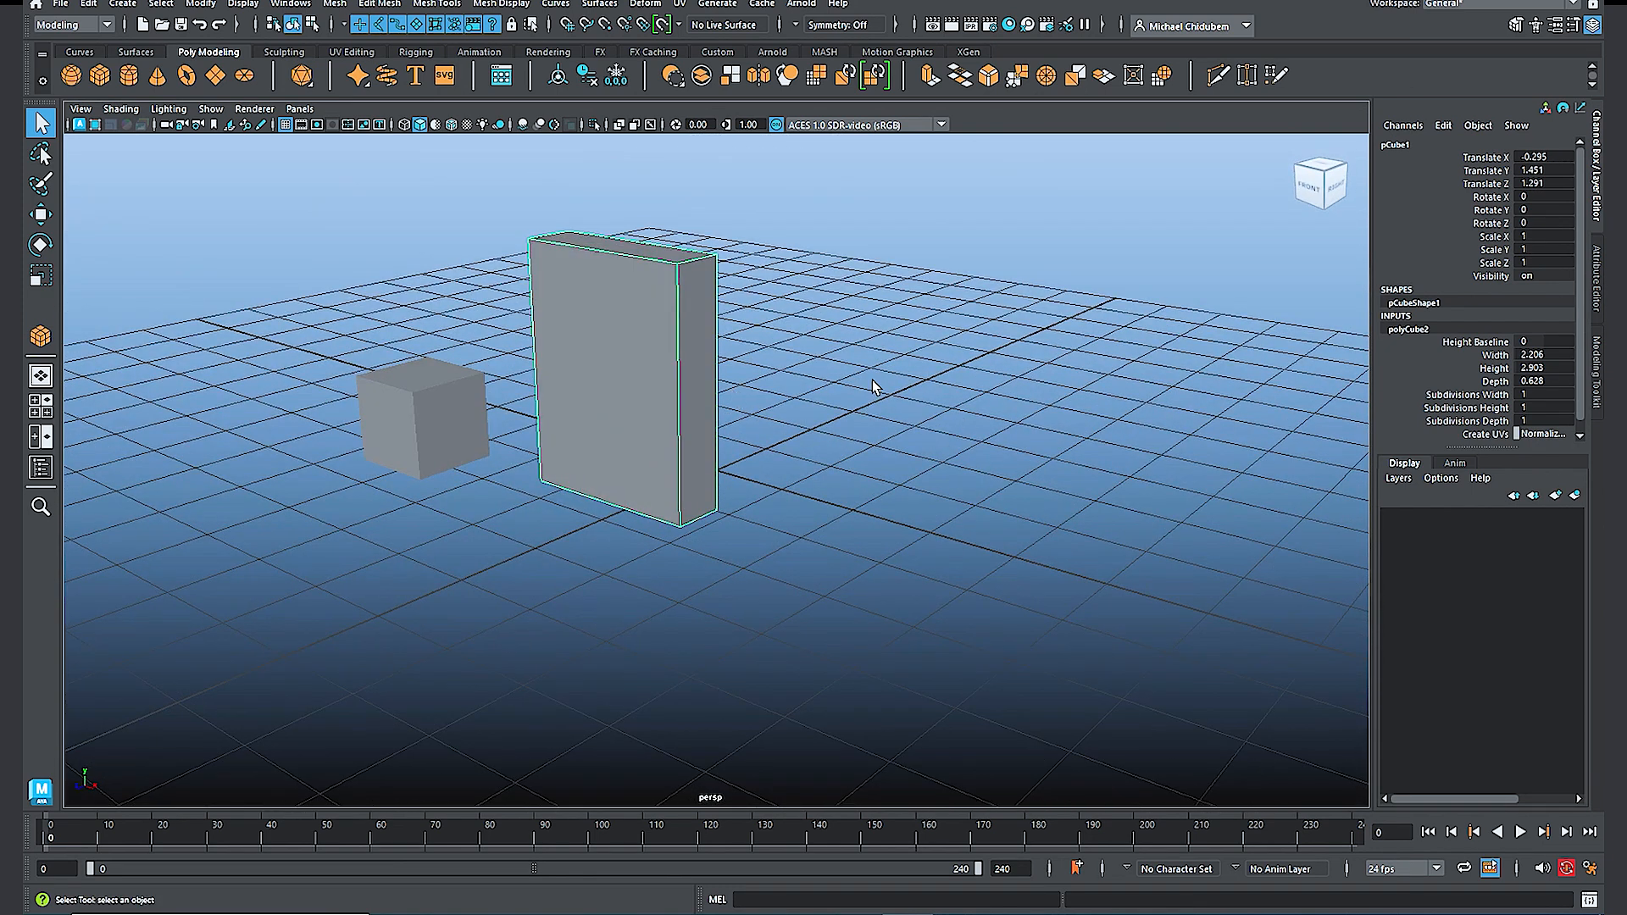
# Step: Rename the tall box as Cereal_box
pyautogui.doubleClick(1398, 145)
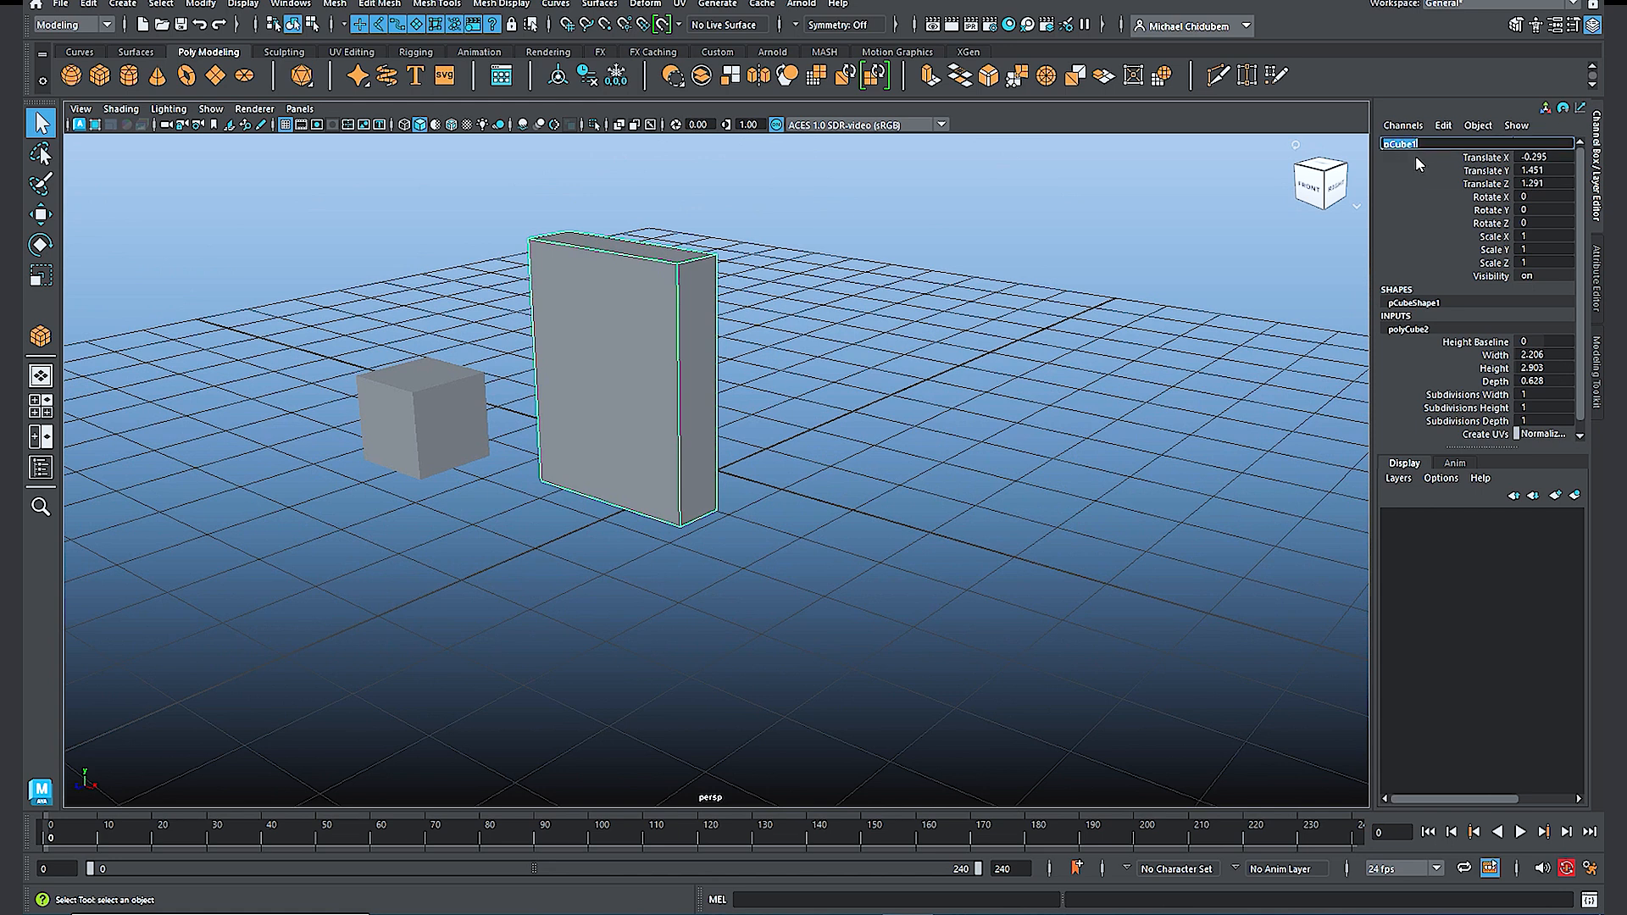
pyautogui.write('Cel')
pyautogui.write('ereal_box')
pyautogui.press('Return')
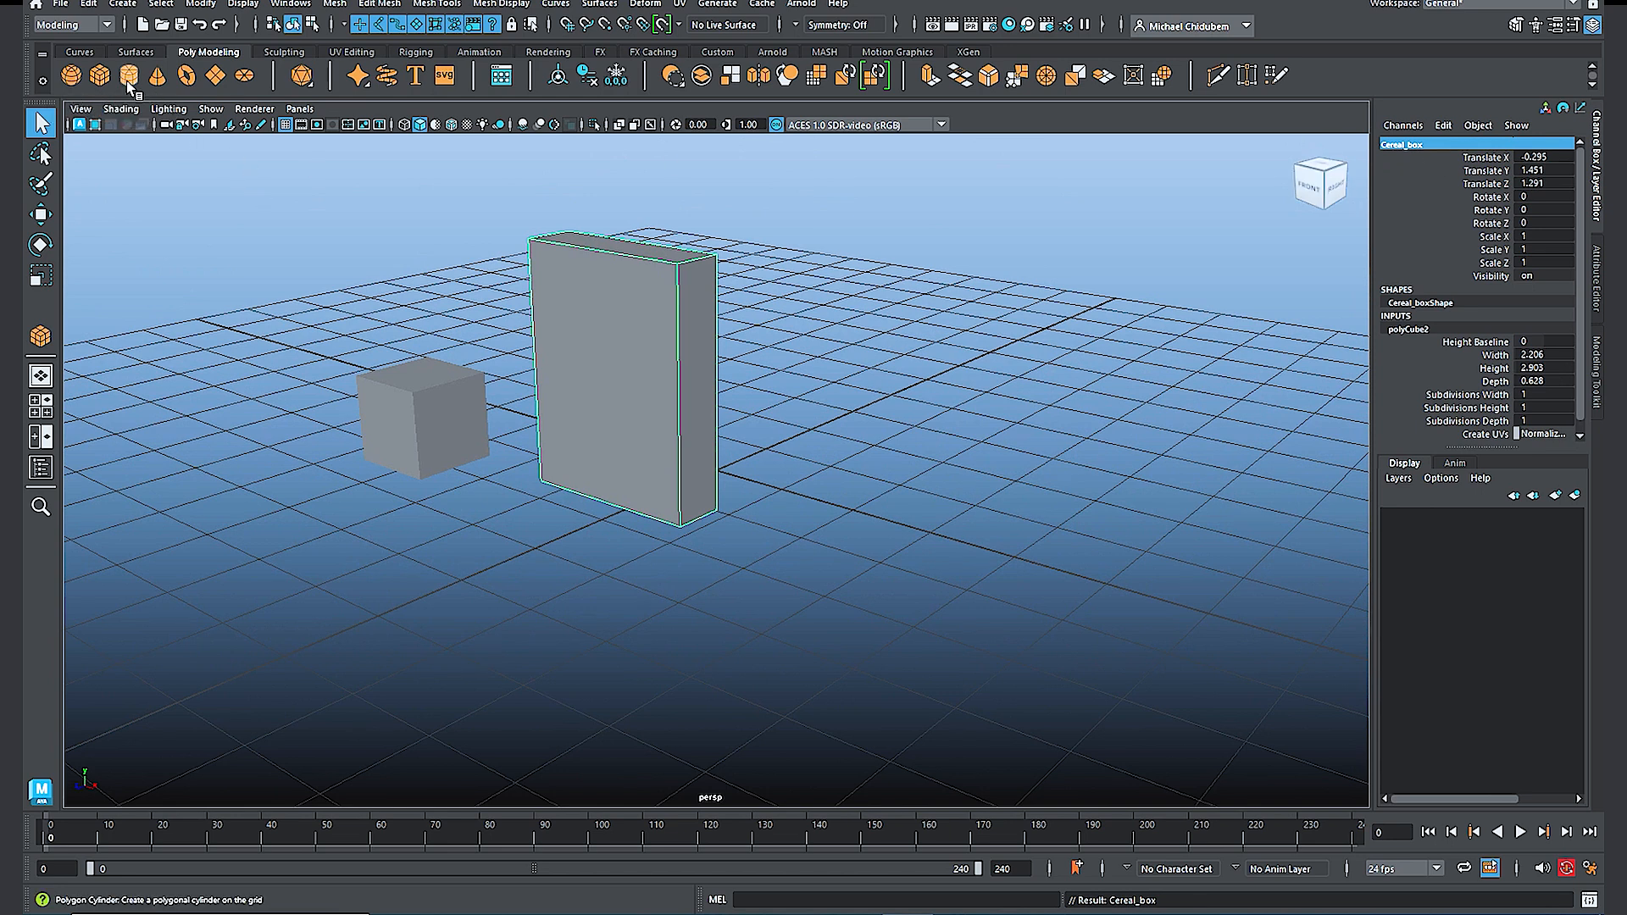
# Step: Draw a polygon sphere interactively on the grid beyond the cereal box, with a radius of about 2.14
pyautogui.click(70, 76)
pyautogui.keyDown('alt'); pyautogui.moveTo(956, 558); pyautogui.dragTo(894, 548); pyautogui.keyUp('alt')
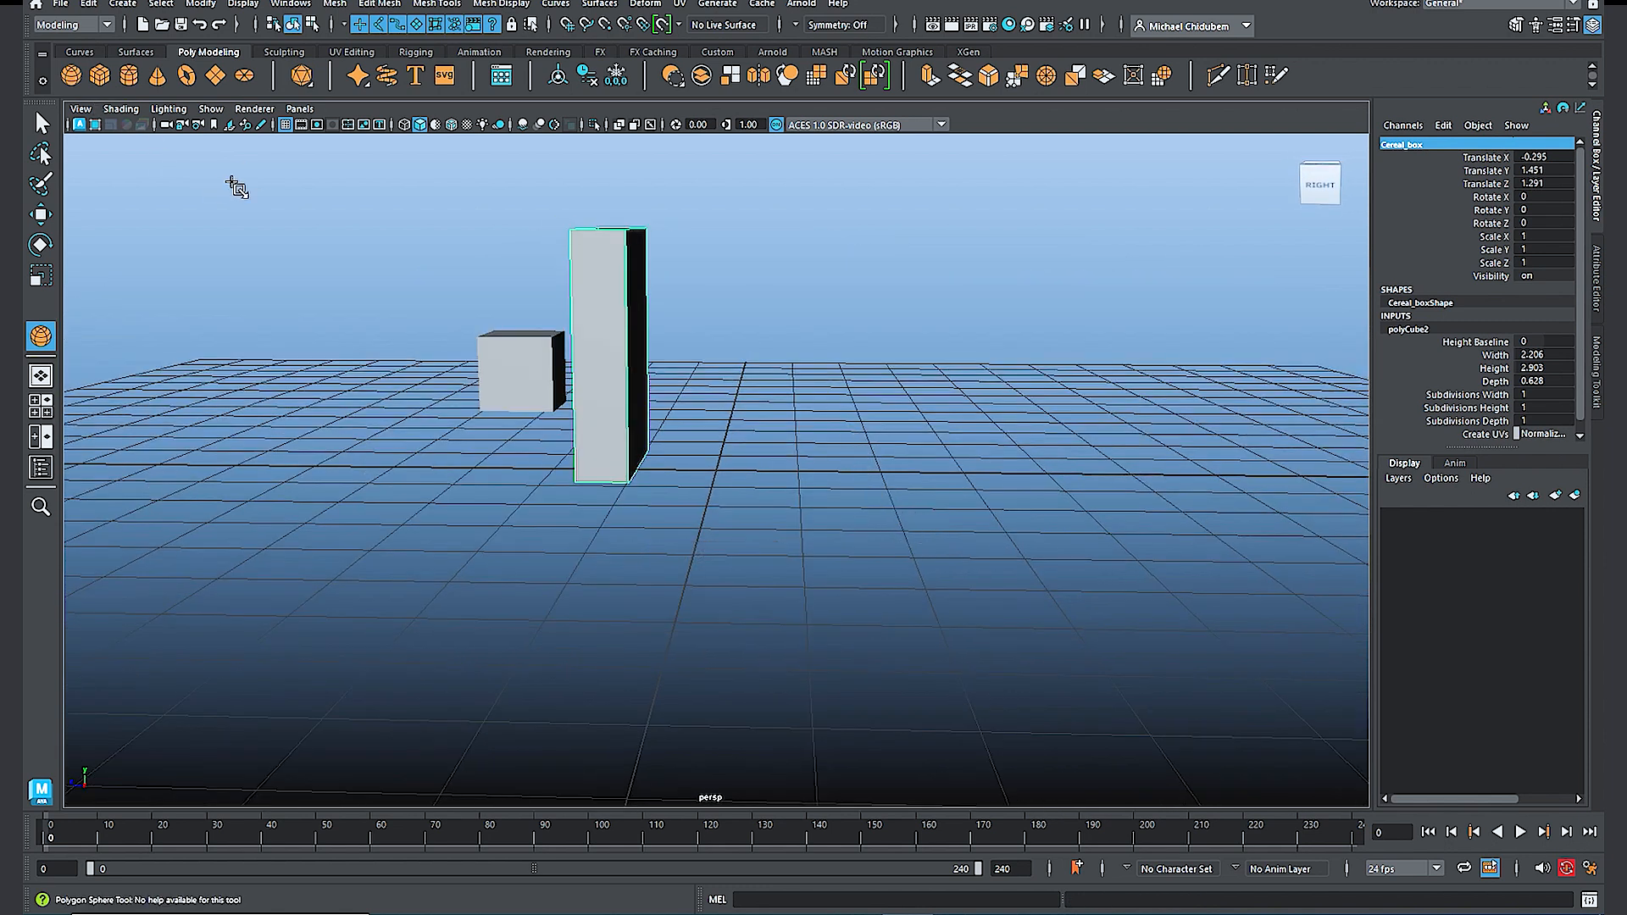
pyautogui.click(72, 76)
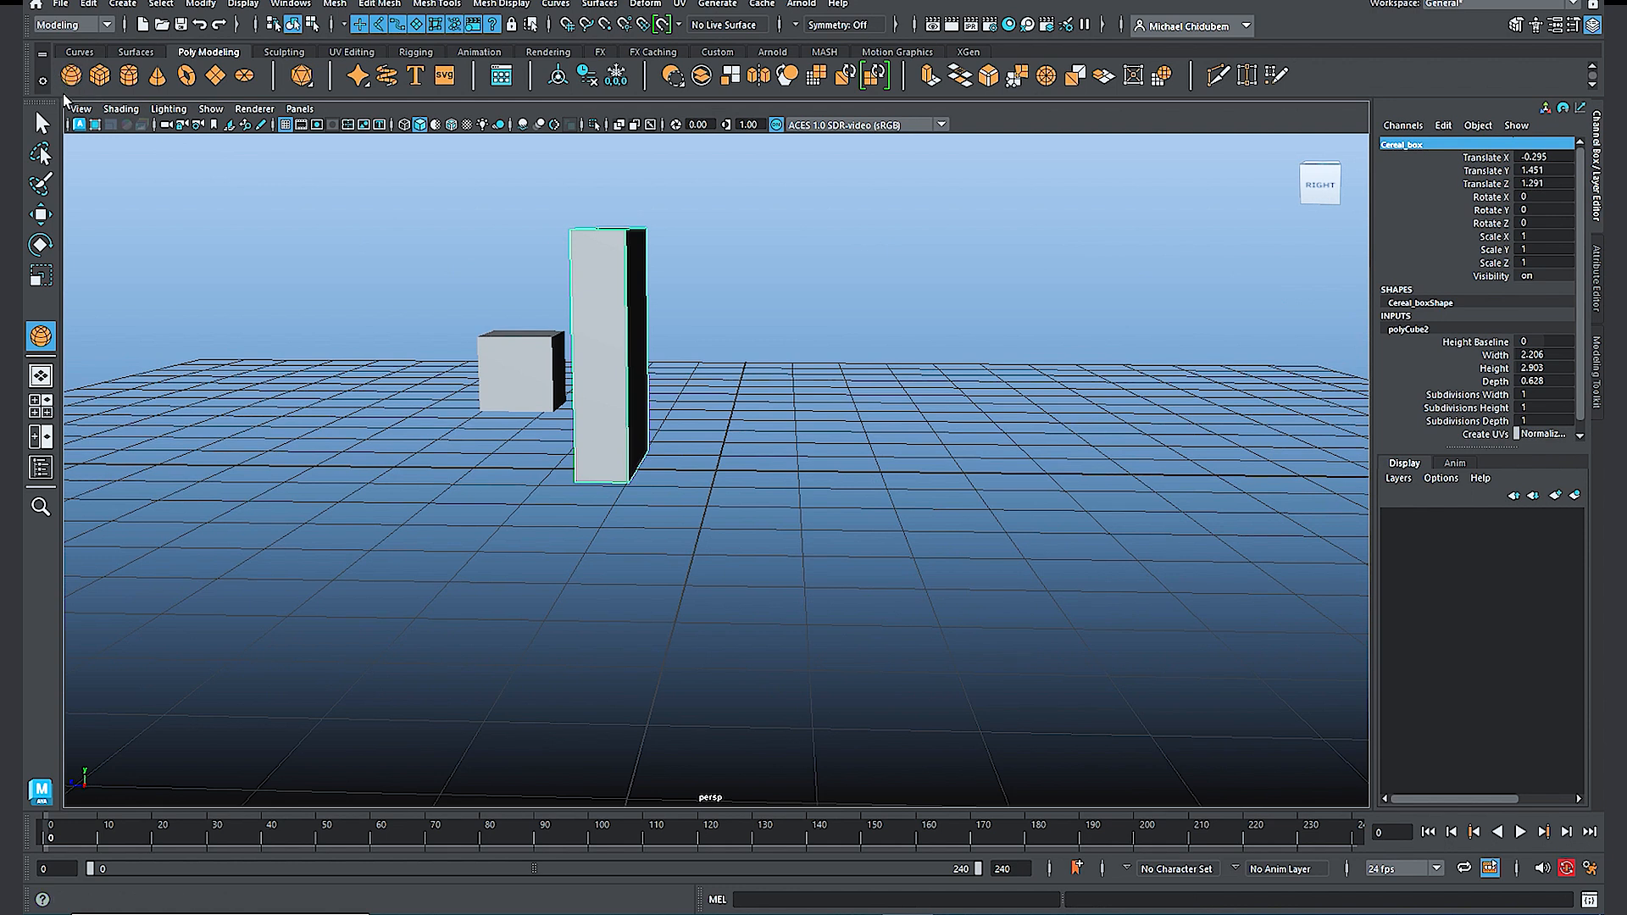
pyautogui.moveTo(839, 421)
pyautogui.mouseDown()
pyautogui.moveTo(856, 434)
pyautogui.moveTo(852, 410)
pyautogui.mouseUp()
pyautogui.keyDown('alt'); pyautogui.moveTo(949, 447); pyautogui.dragTo(947, 531); pyautogui.keyUp('alt')
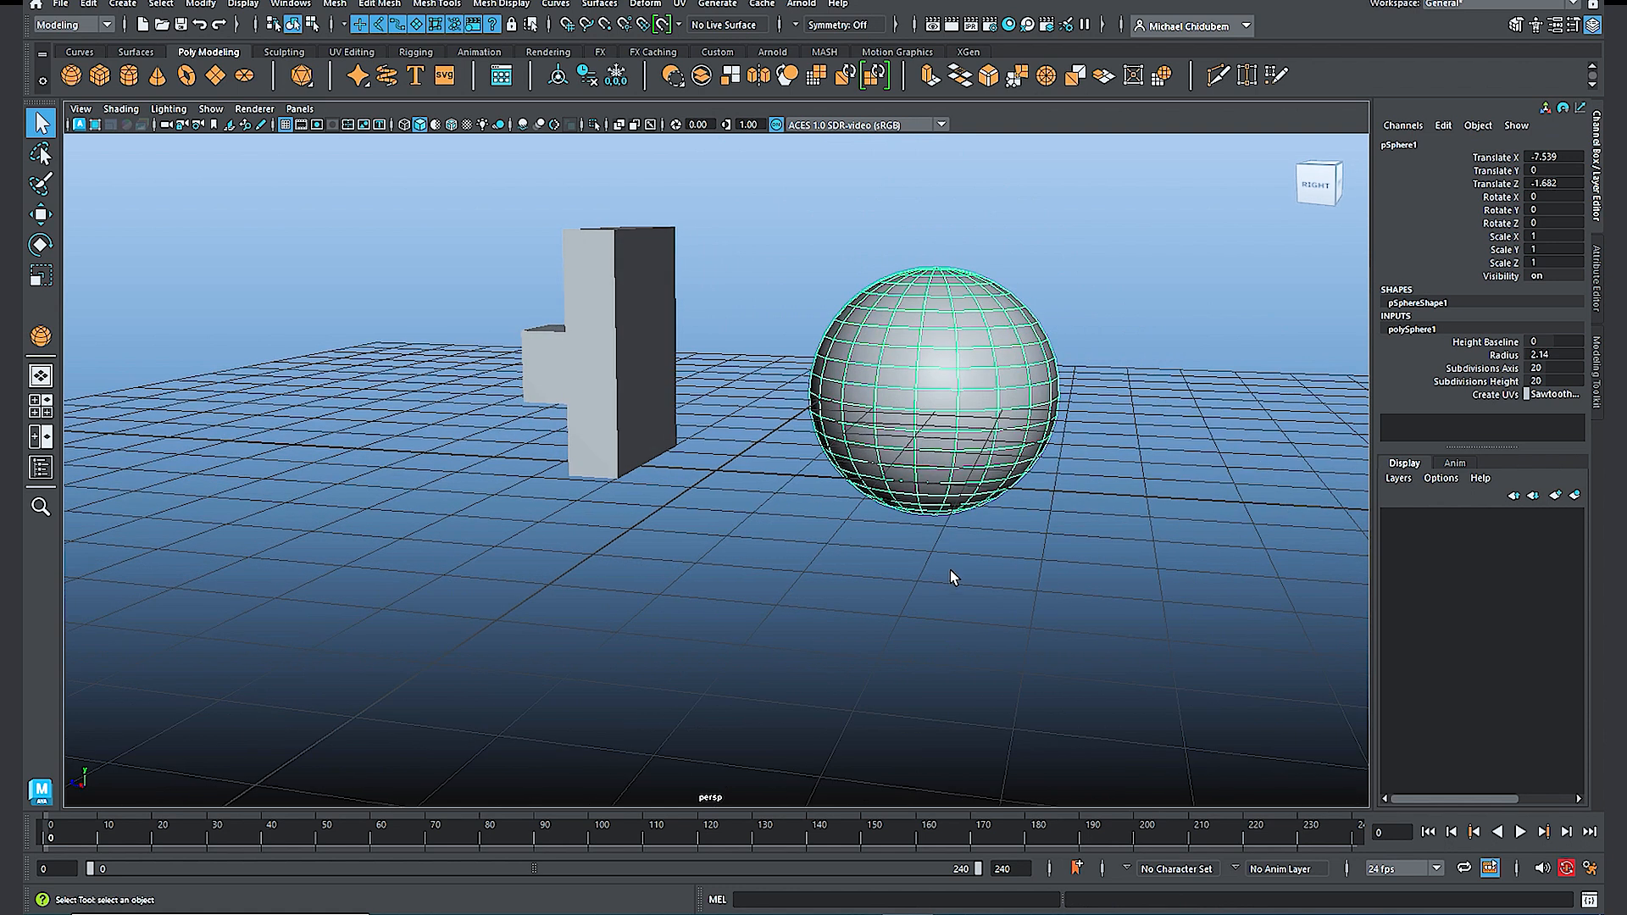
# Step: In the side view, delete the sphere's upper faces to leave only a shallow bottom cap, and return to object mode
pyautogui.press('space')
pyautogui.press('space')
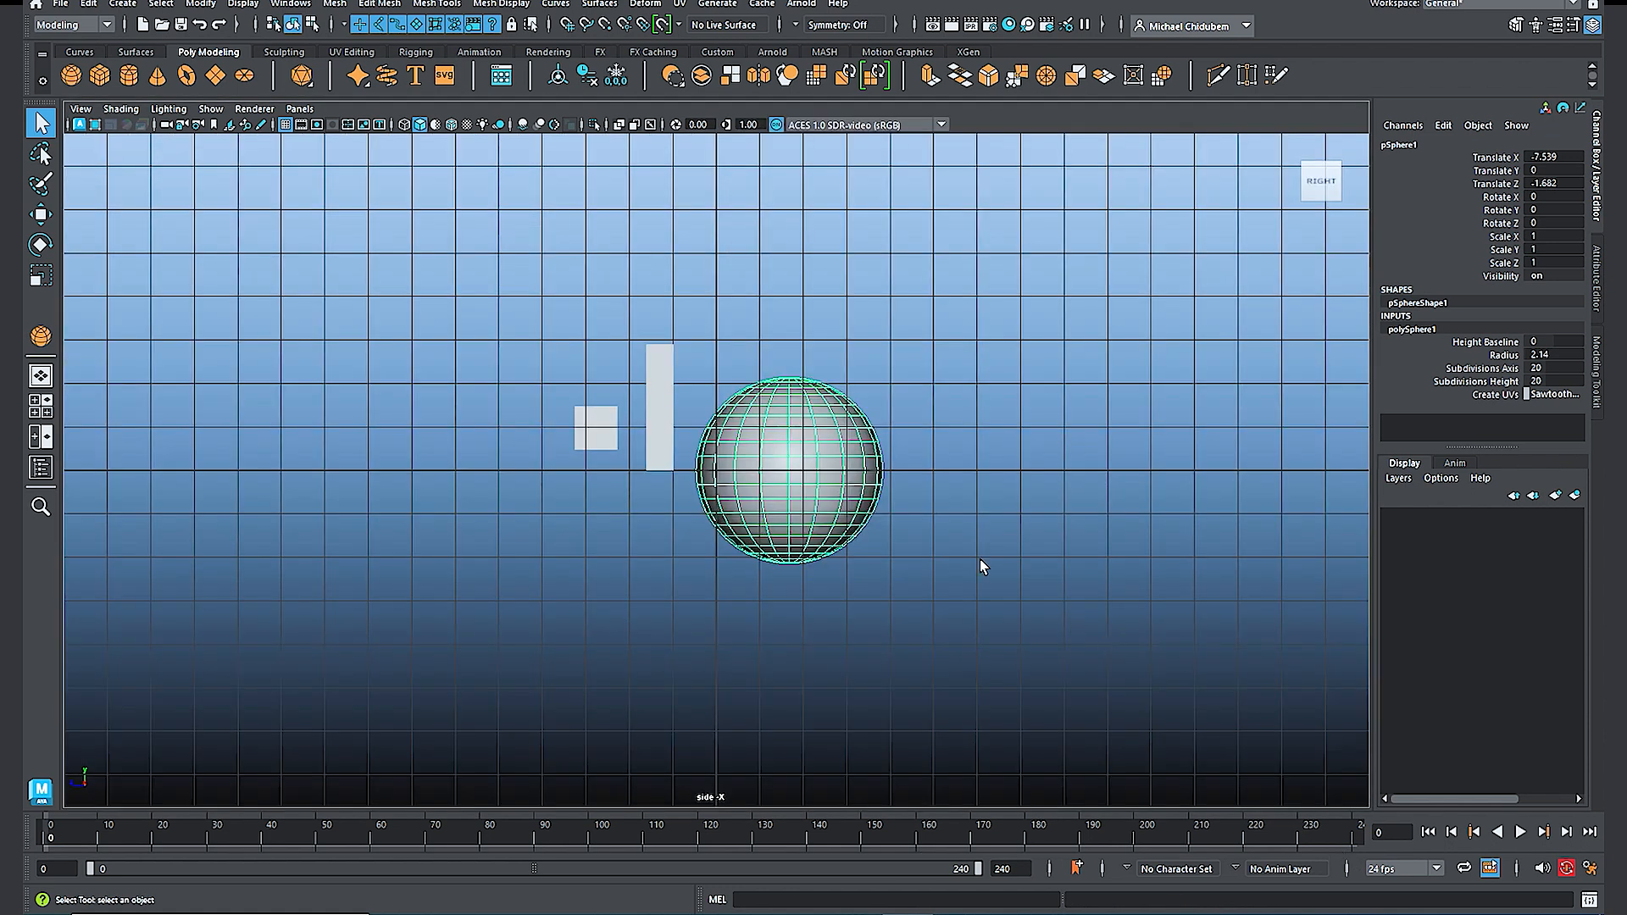
pyautogui.scroll(6, 811, 491)
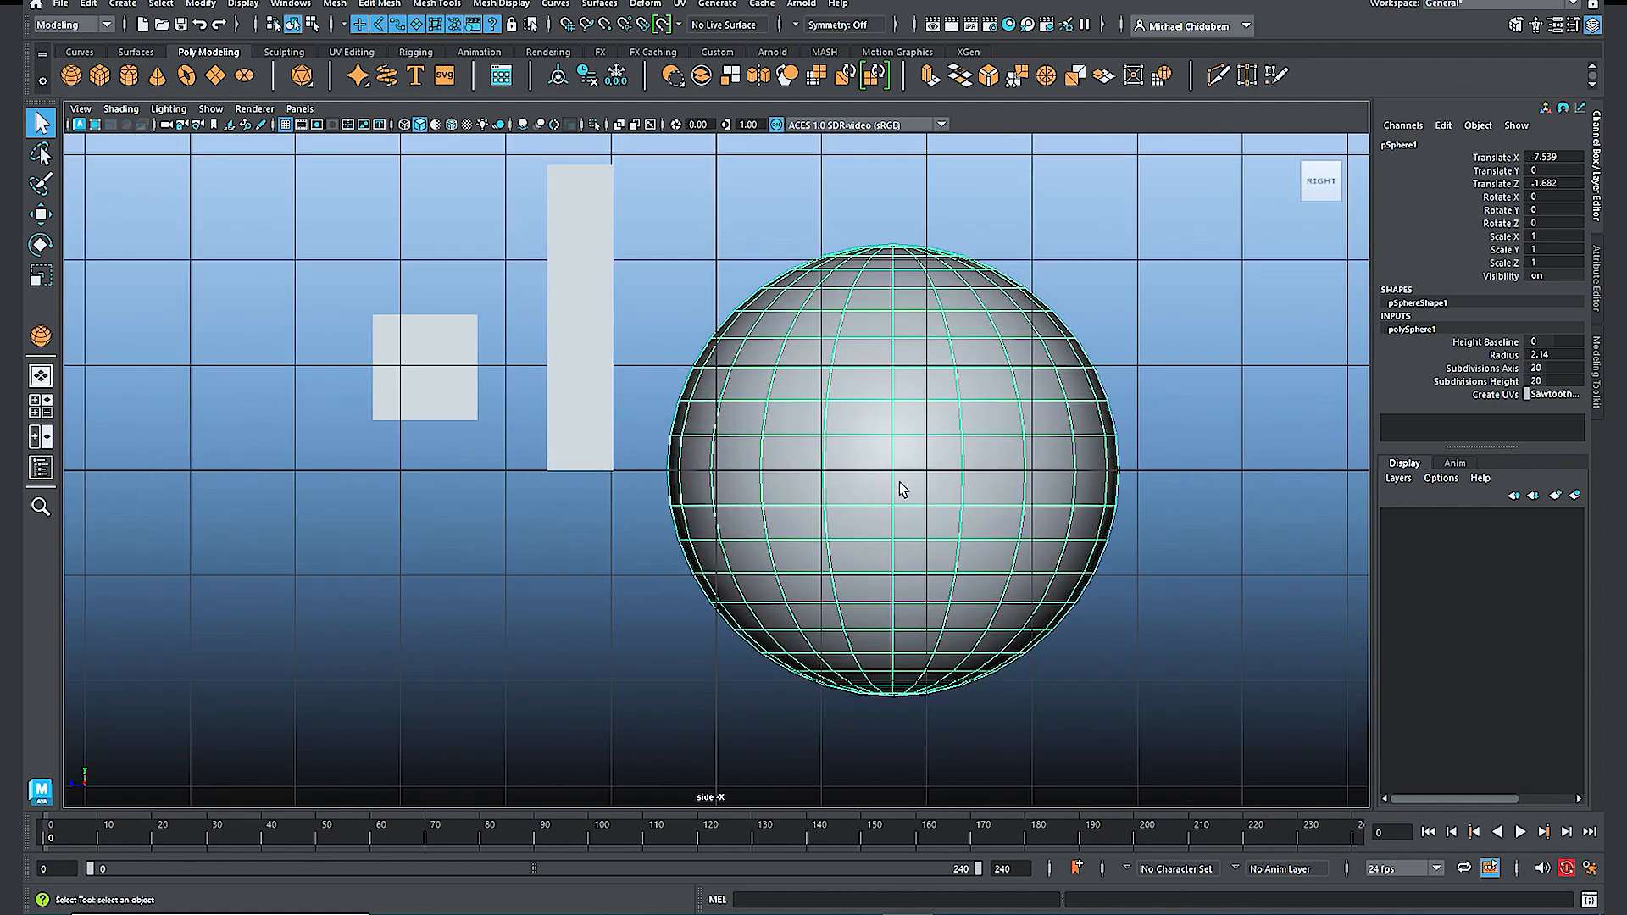
pyautogui.moveTo(900, 437); pyautogui.dragTo(905, 471, button='right')
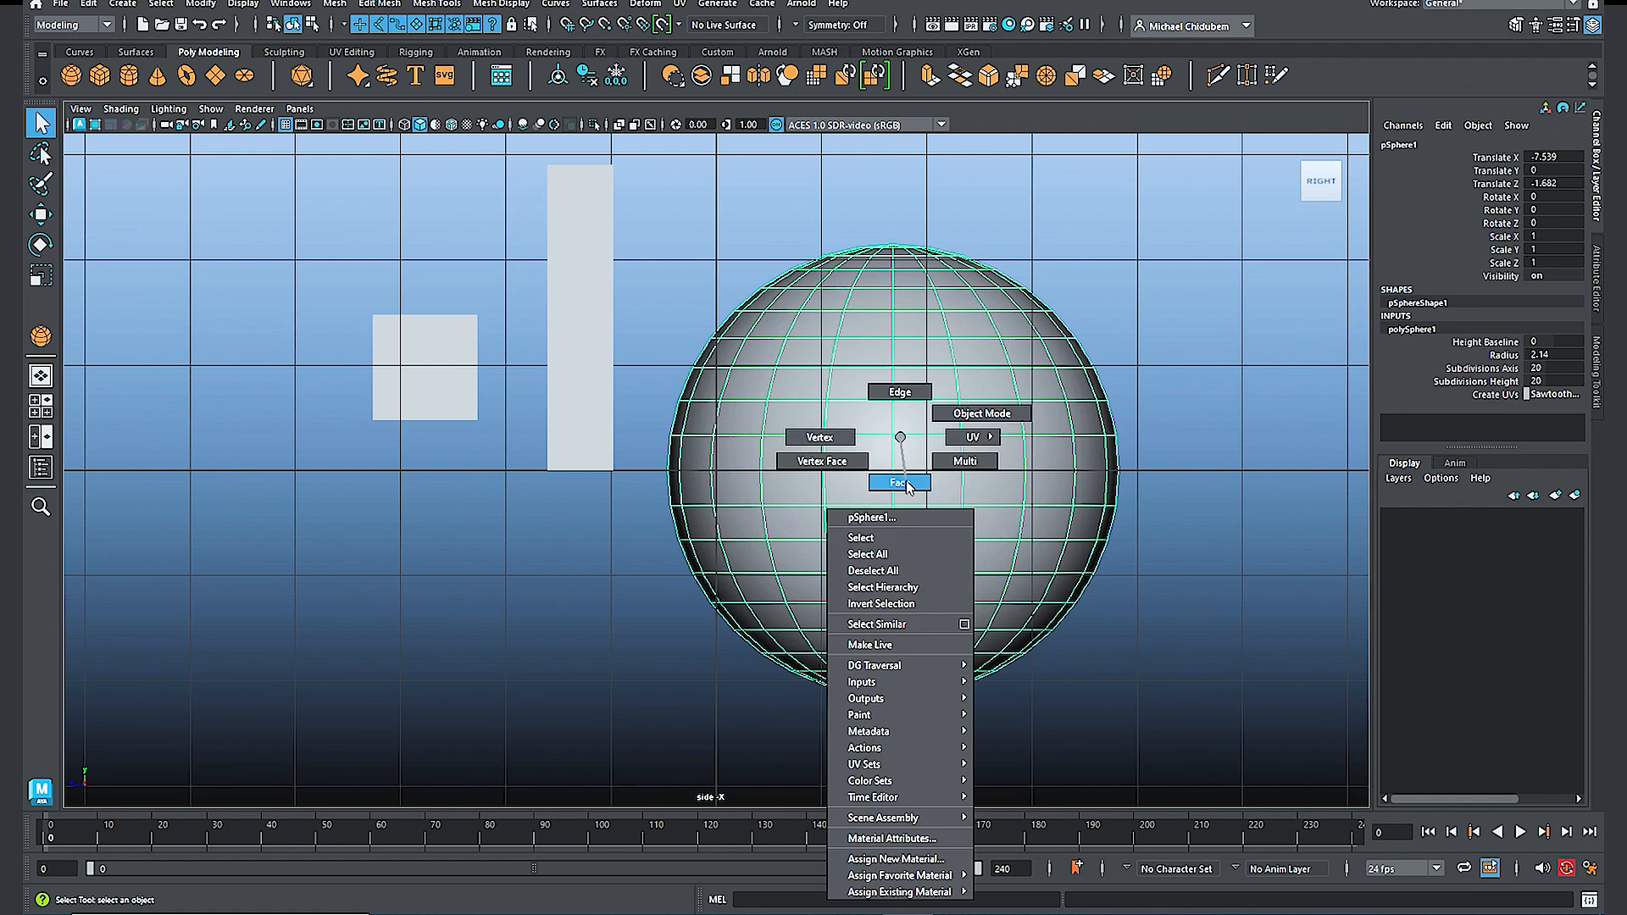
pyautogui.moveTo(907, 484); pyautogui.dragTo(907, 484, button='right')
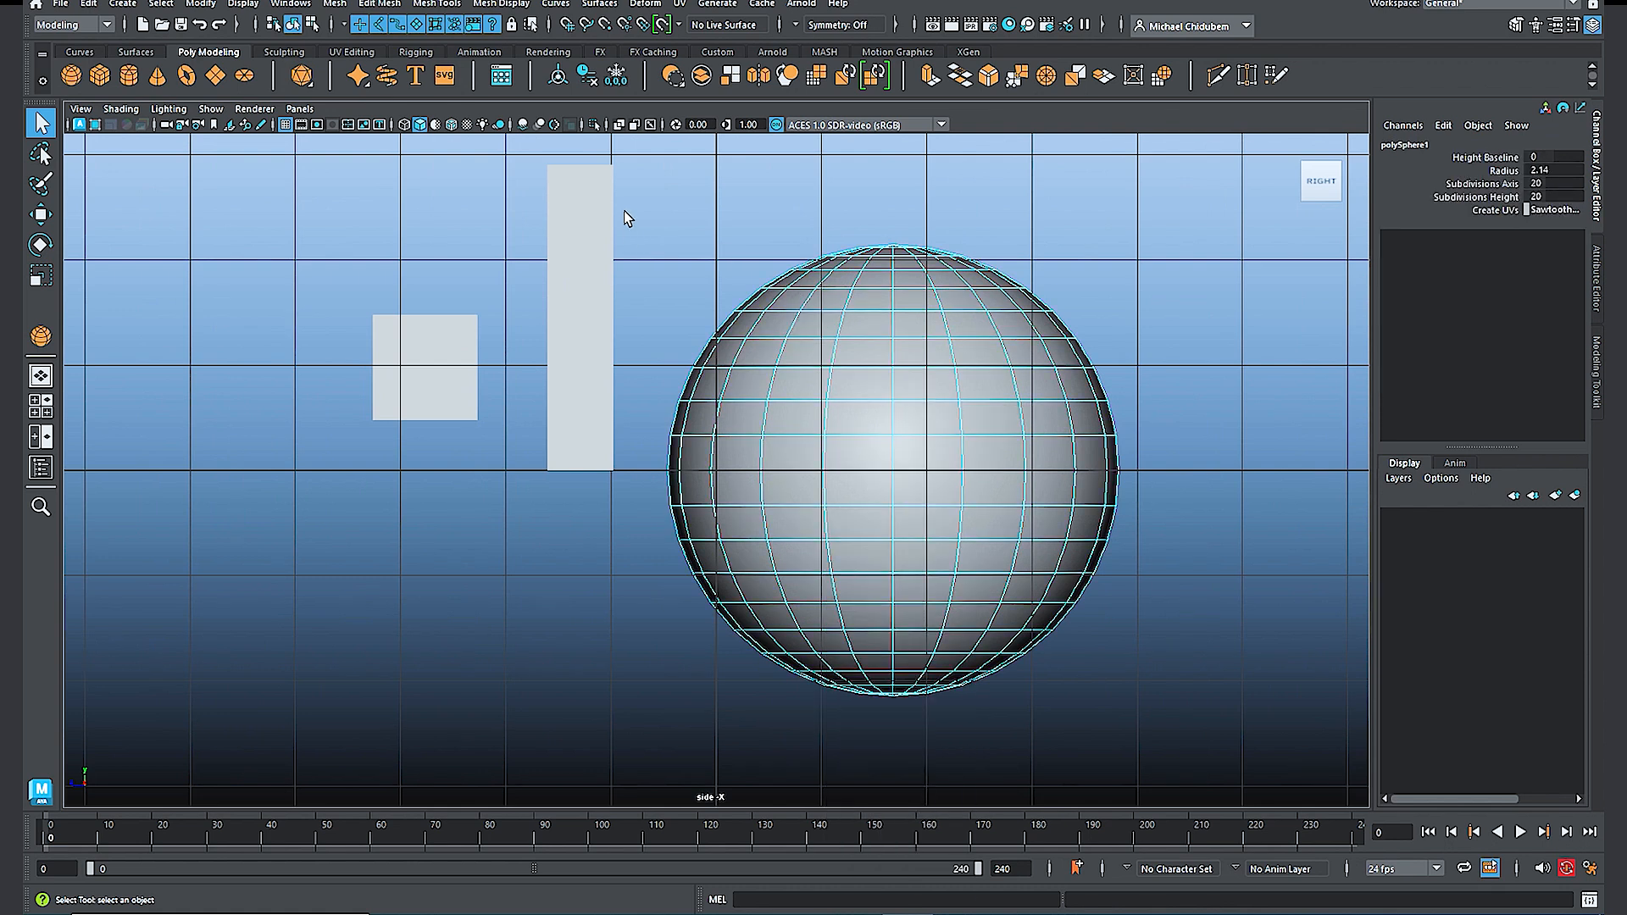
pyautogui.moveTo(726, 394); pyautogui.dragTo(1191, 602)
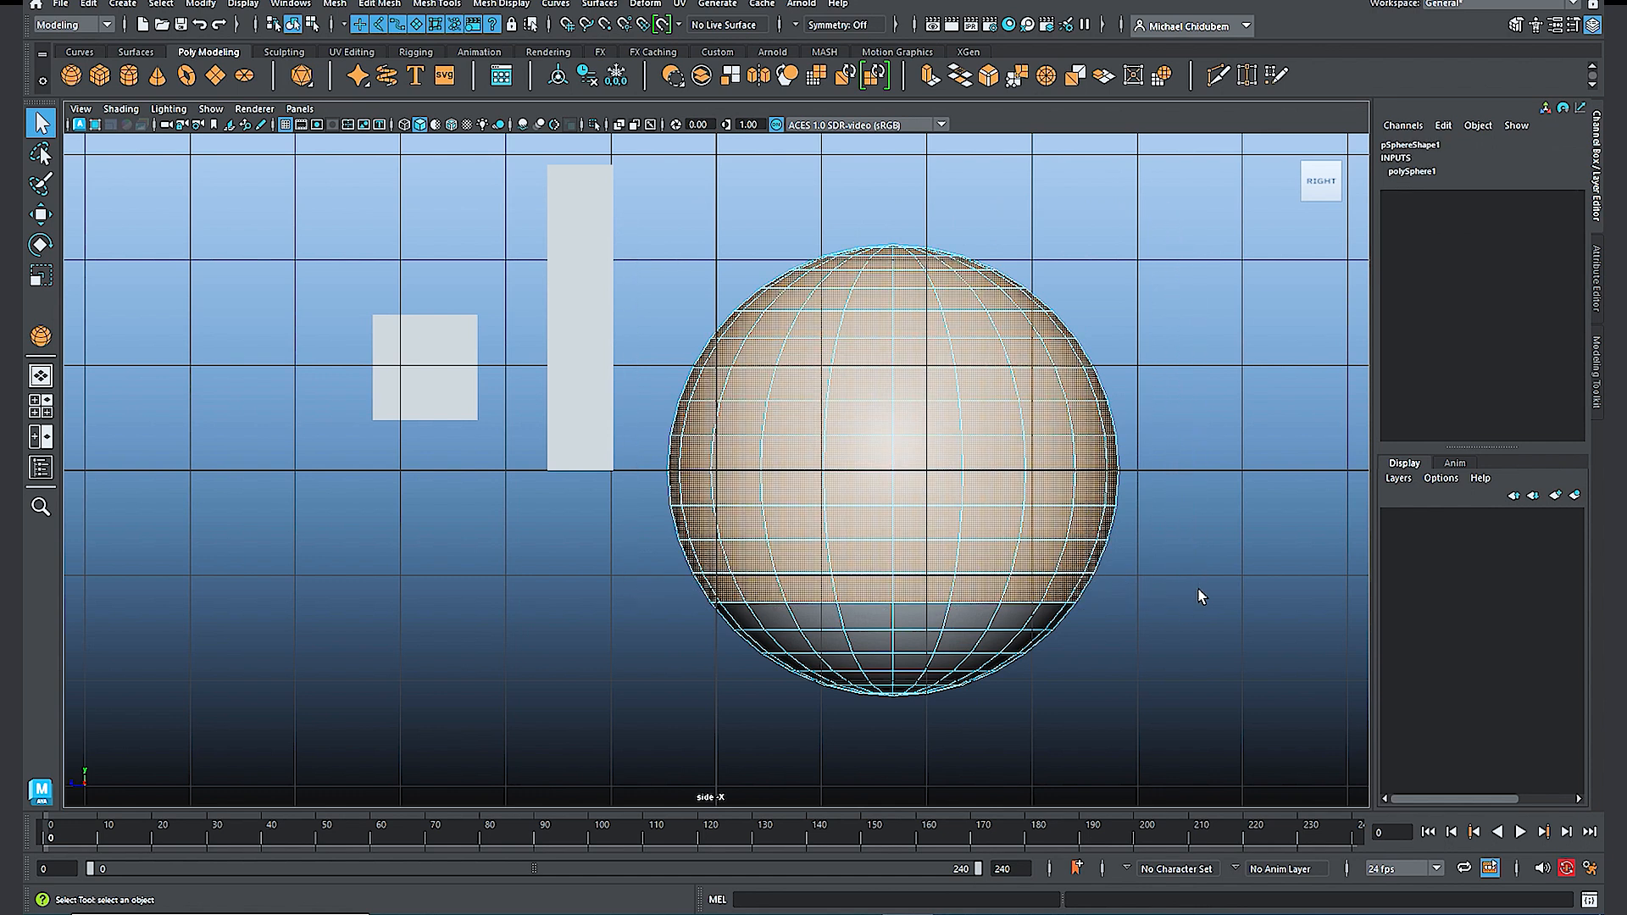
pyautogui.press('Delete')
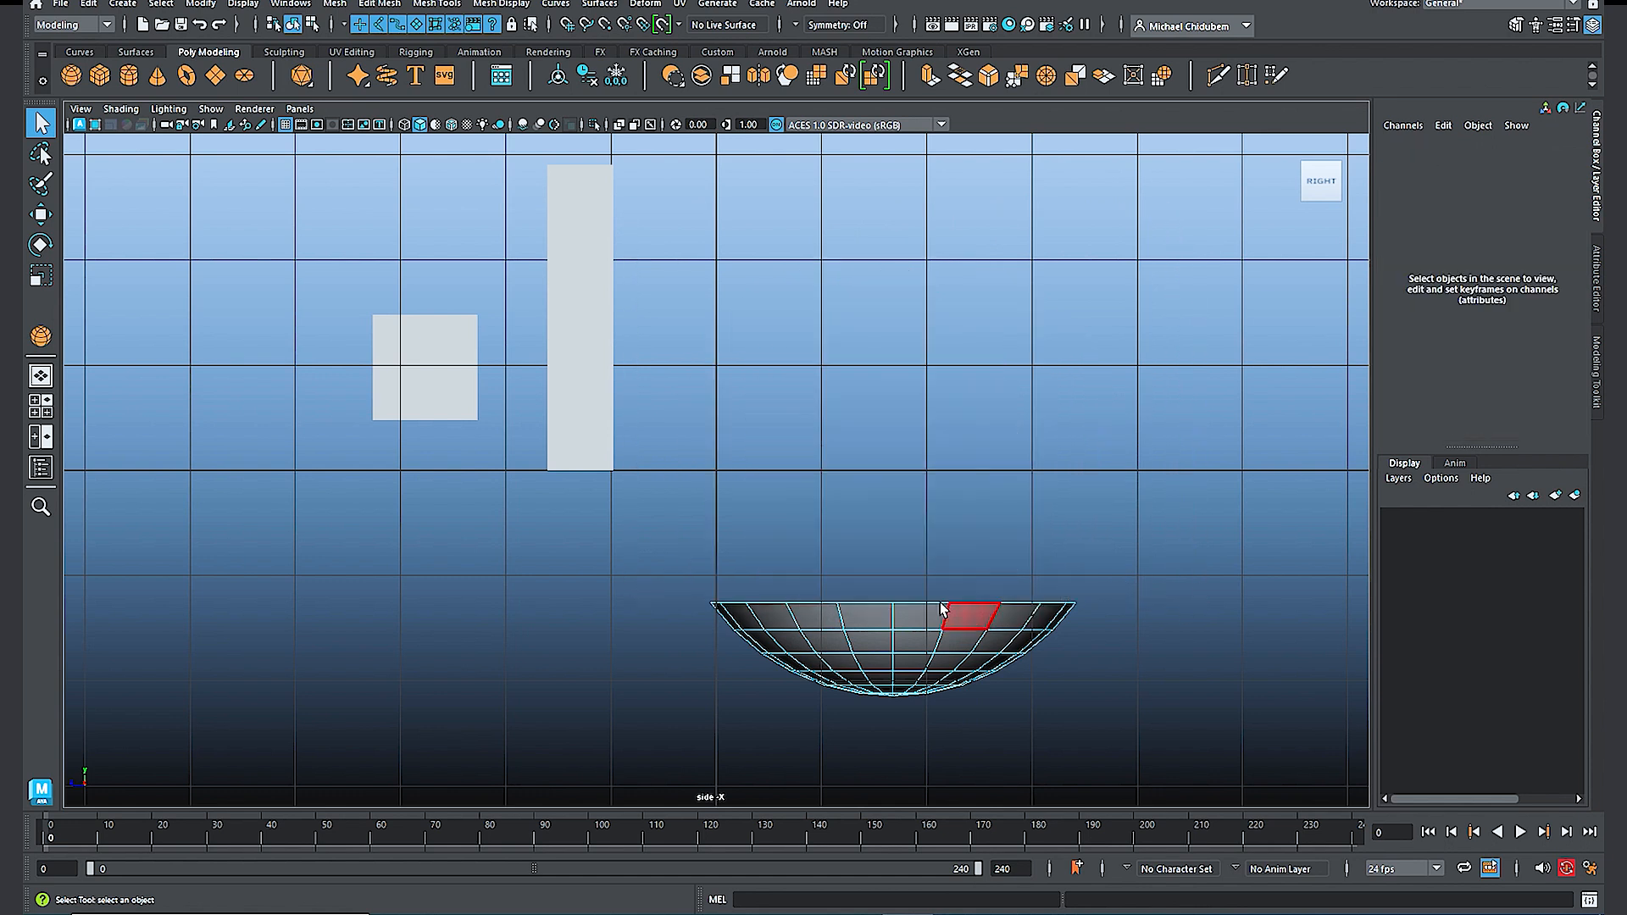
pyautogui.moveTo(932, 615); pyautogui.dragTo(1022, 421, button='right')
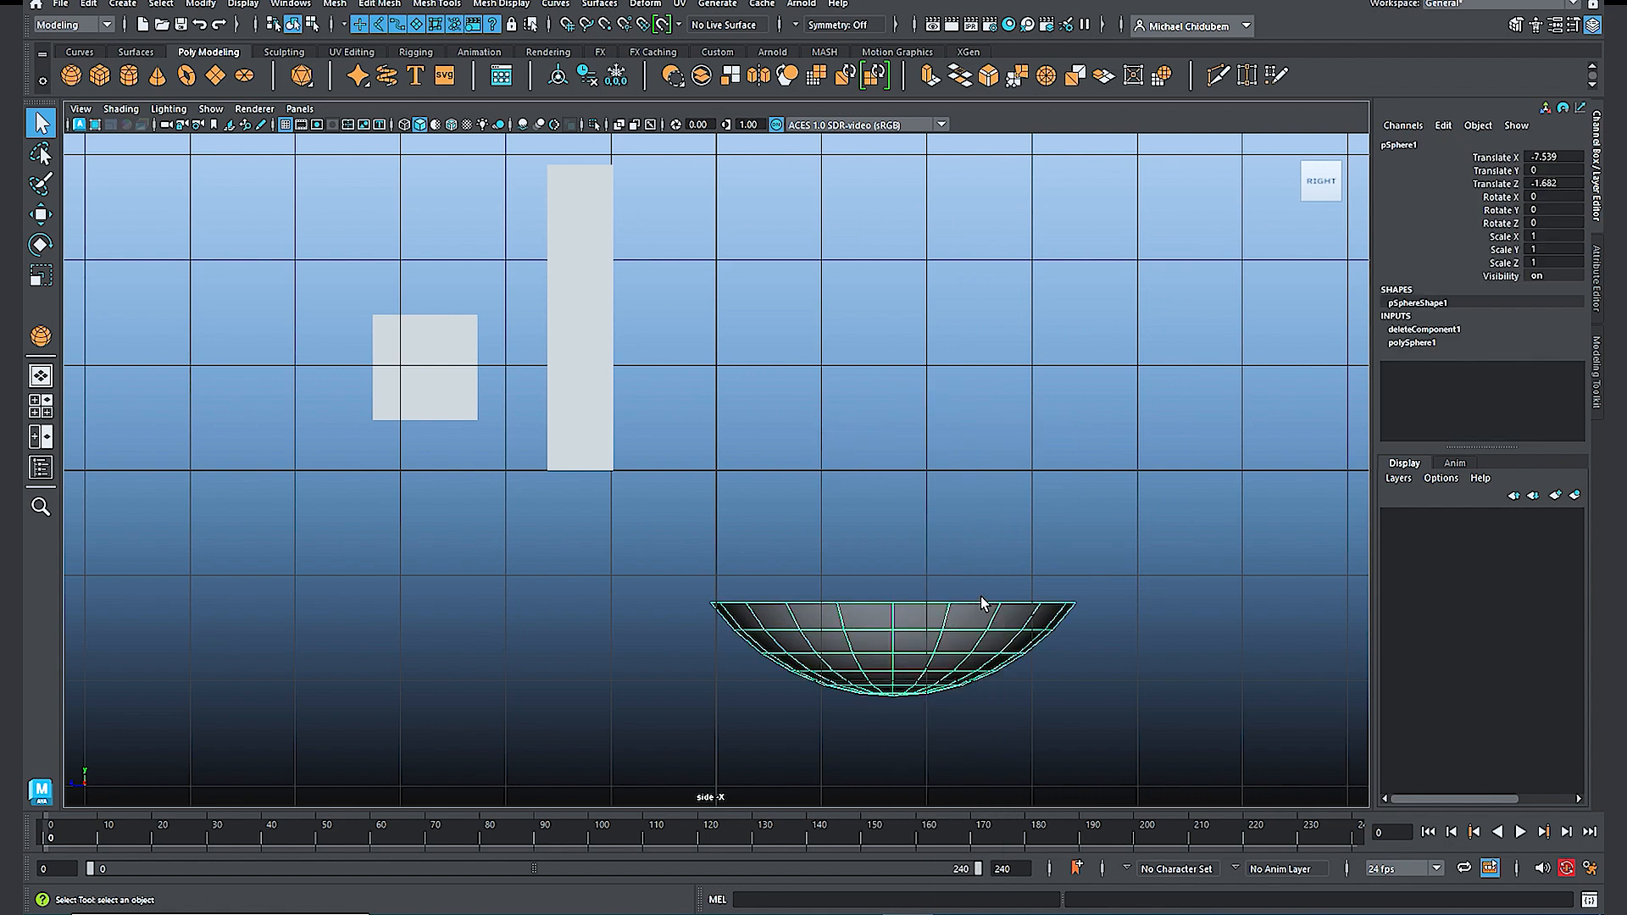
# Step: Flatten the remaining cap vertically to a Y scale of about 0.31 and frame it in the perspective view
pyautogui.press('r')
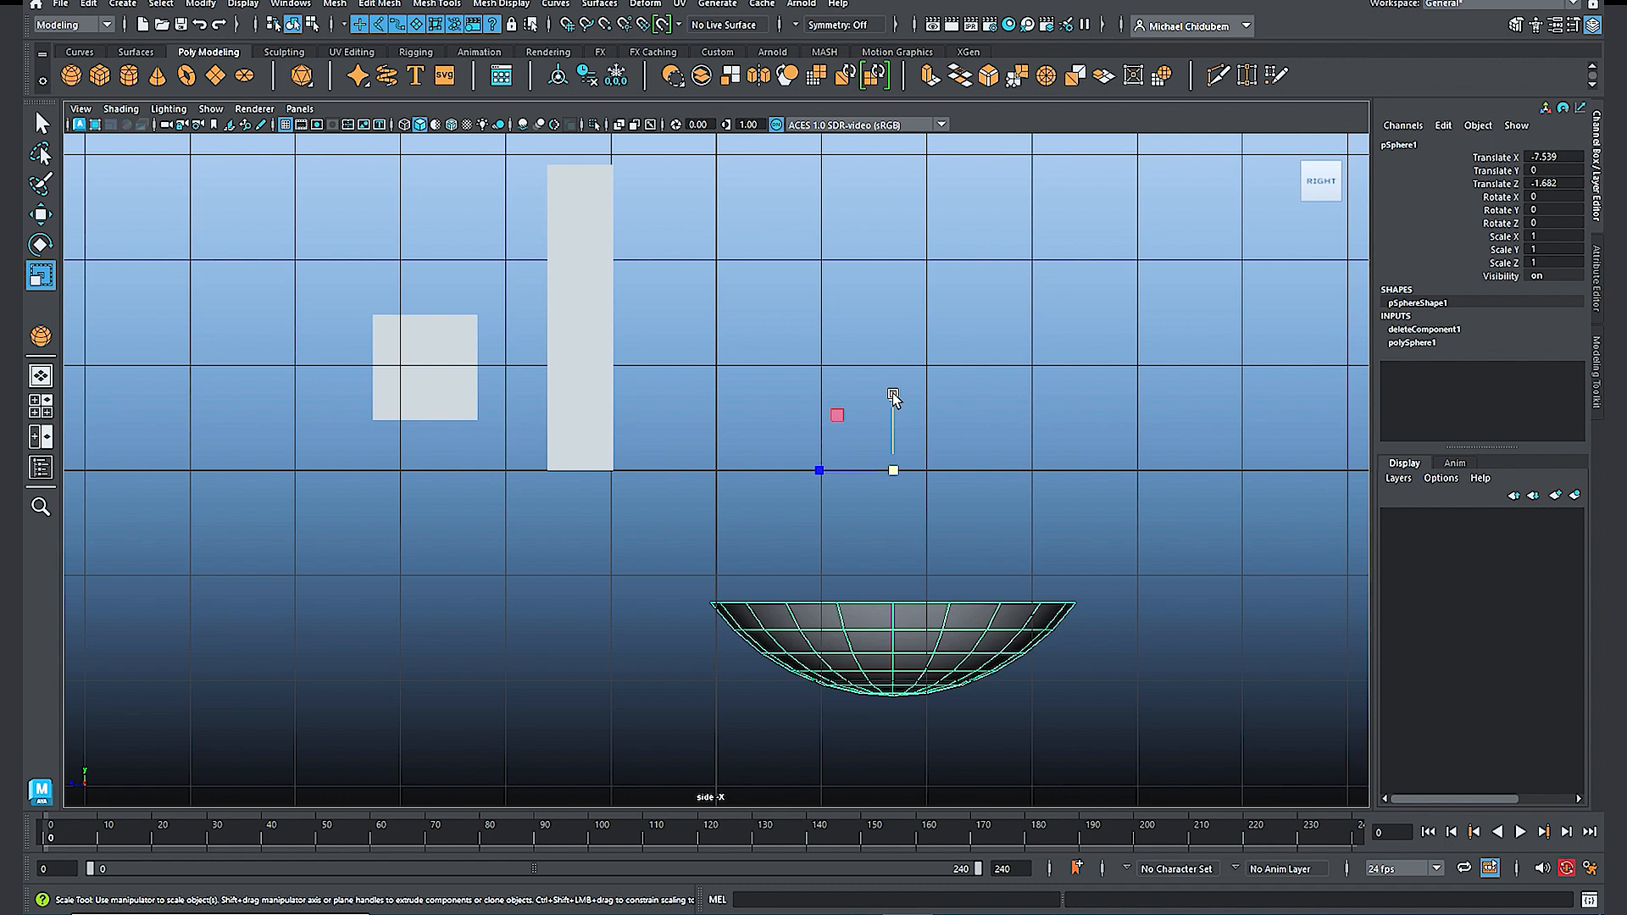
pyautogui.moveTo(892, 394); pyautogui.dragTo(911, 451)
pyautogui.press('space')
pyautogui.press('space')
pyautogui.moveTo(1035, 501)
pyautogui.keyDown('alt'); pyautogui.mouseDown()
pyautogui.moveTo(1005, 475)
pyautogui.moveTo(1059, 496)
pyautogui.mouseUp(); pyautogui.keyUp('alt')
pyautogui.press('f')
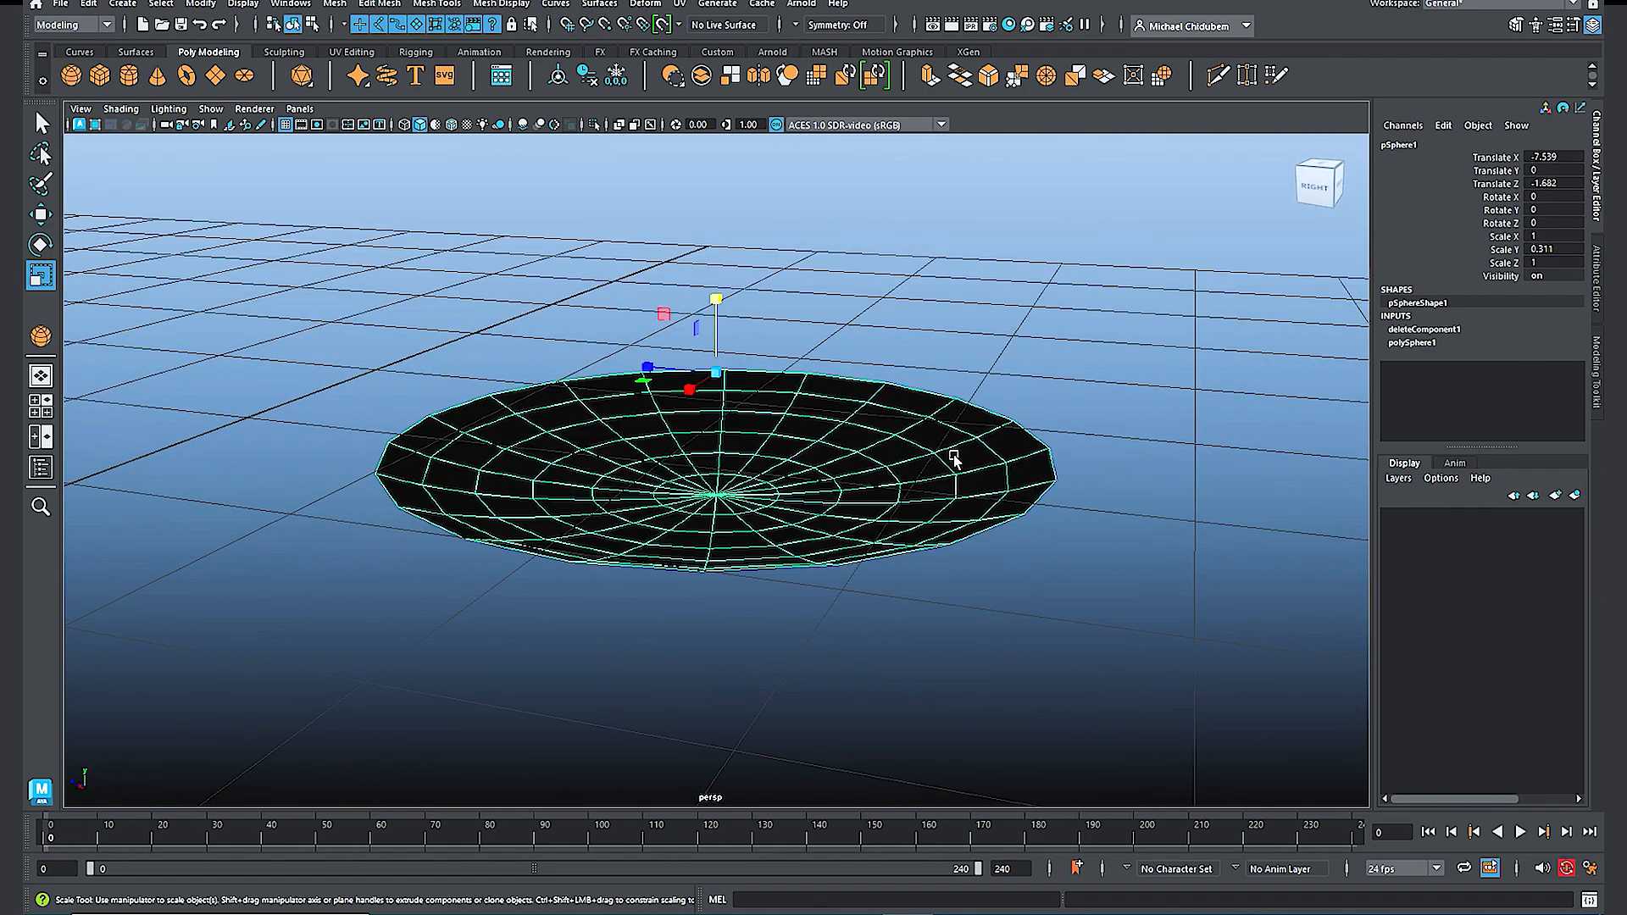
# Step: Freeze the dish's transformations and delete its construction history
pyautogui.keyDown('alt'); pyautogui.moveTo(977, 517); pyautogui.dragTo(1065, 455); pyautogui.keyUp('alt')
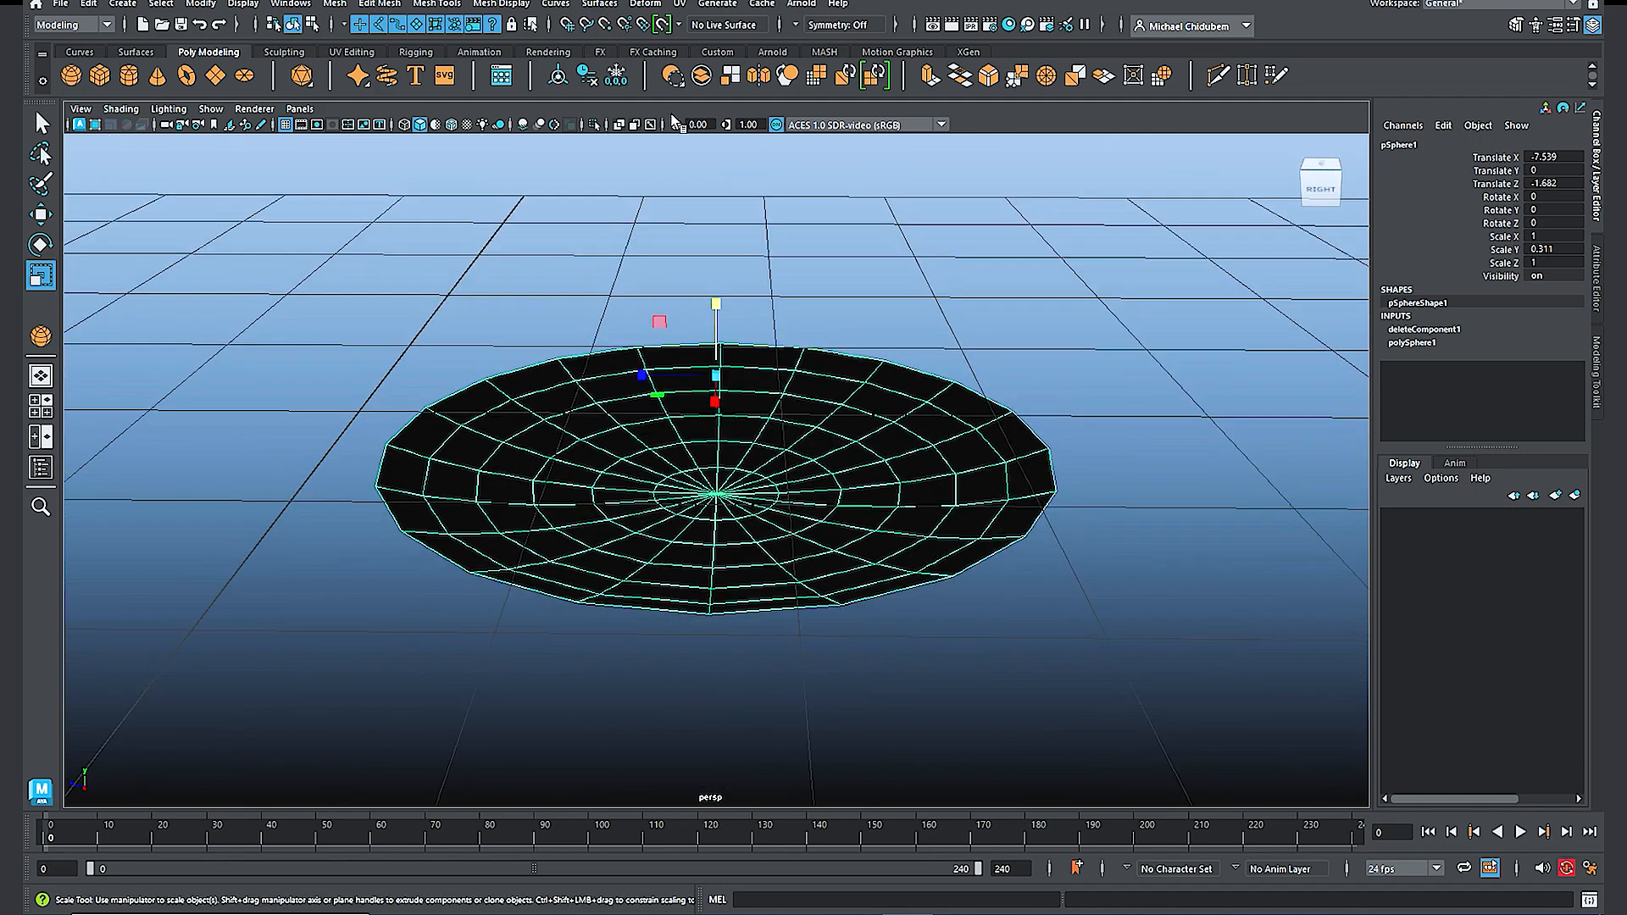
pyautogui.click(588, 76)
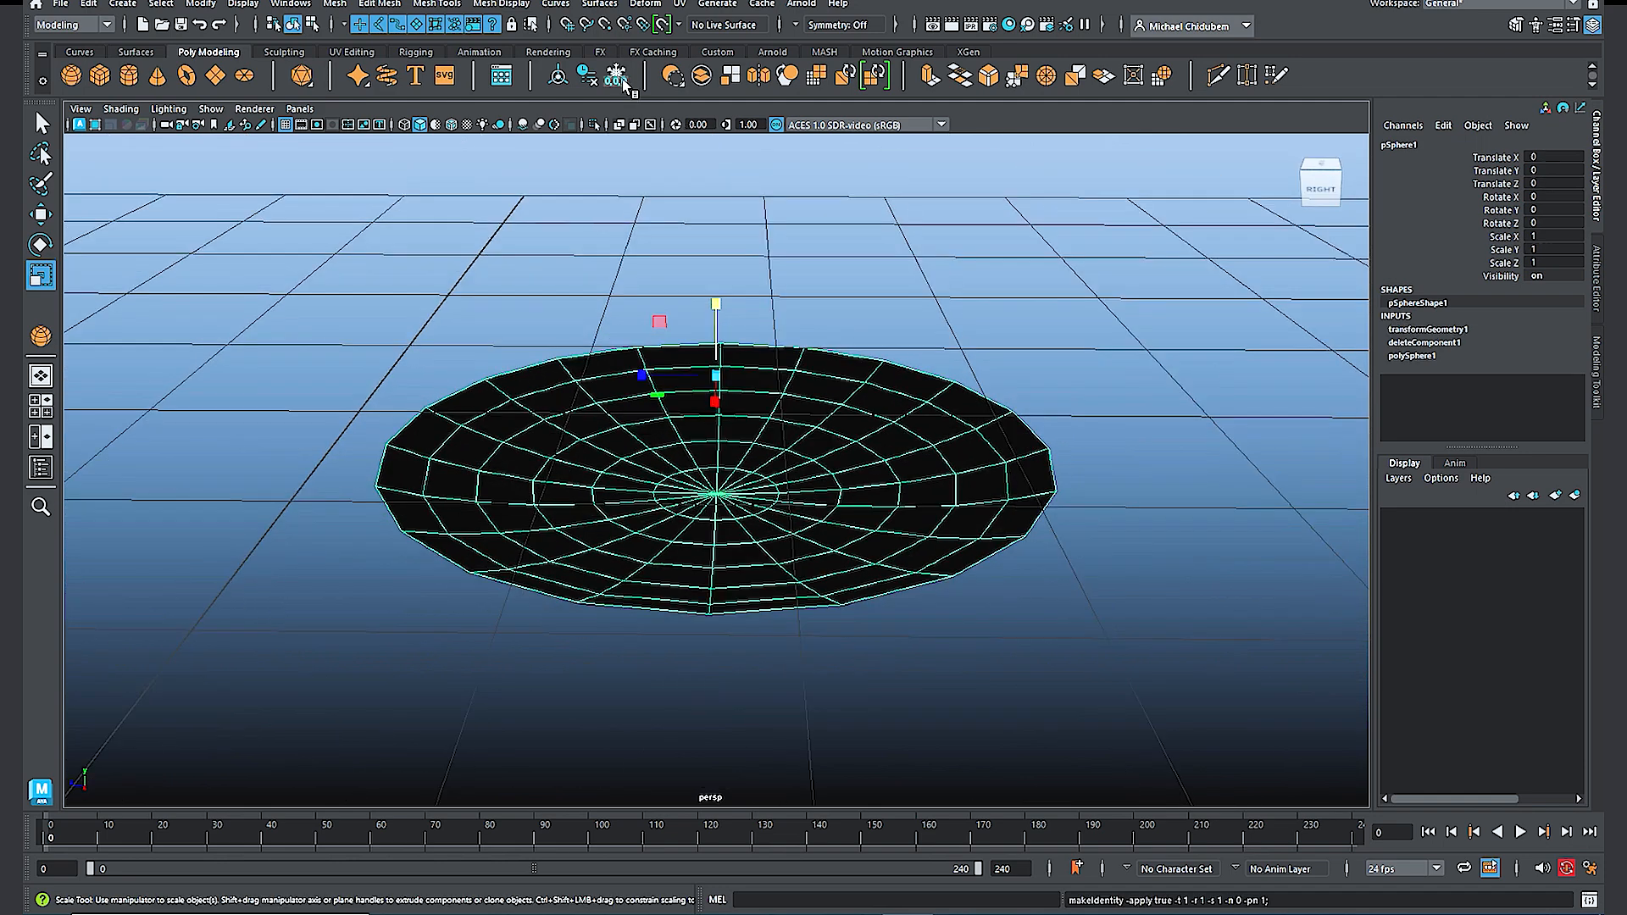
pyautogui.keyDown('alt'); pyautogui.moveTo(955, 465); pyautogui.dragTo(1055, 407); pyautogui.keyUp('alt')
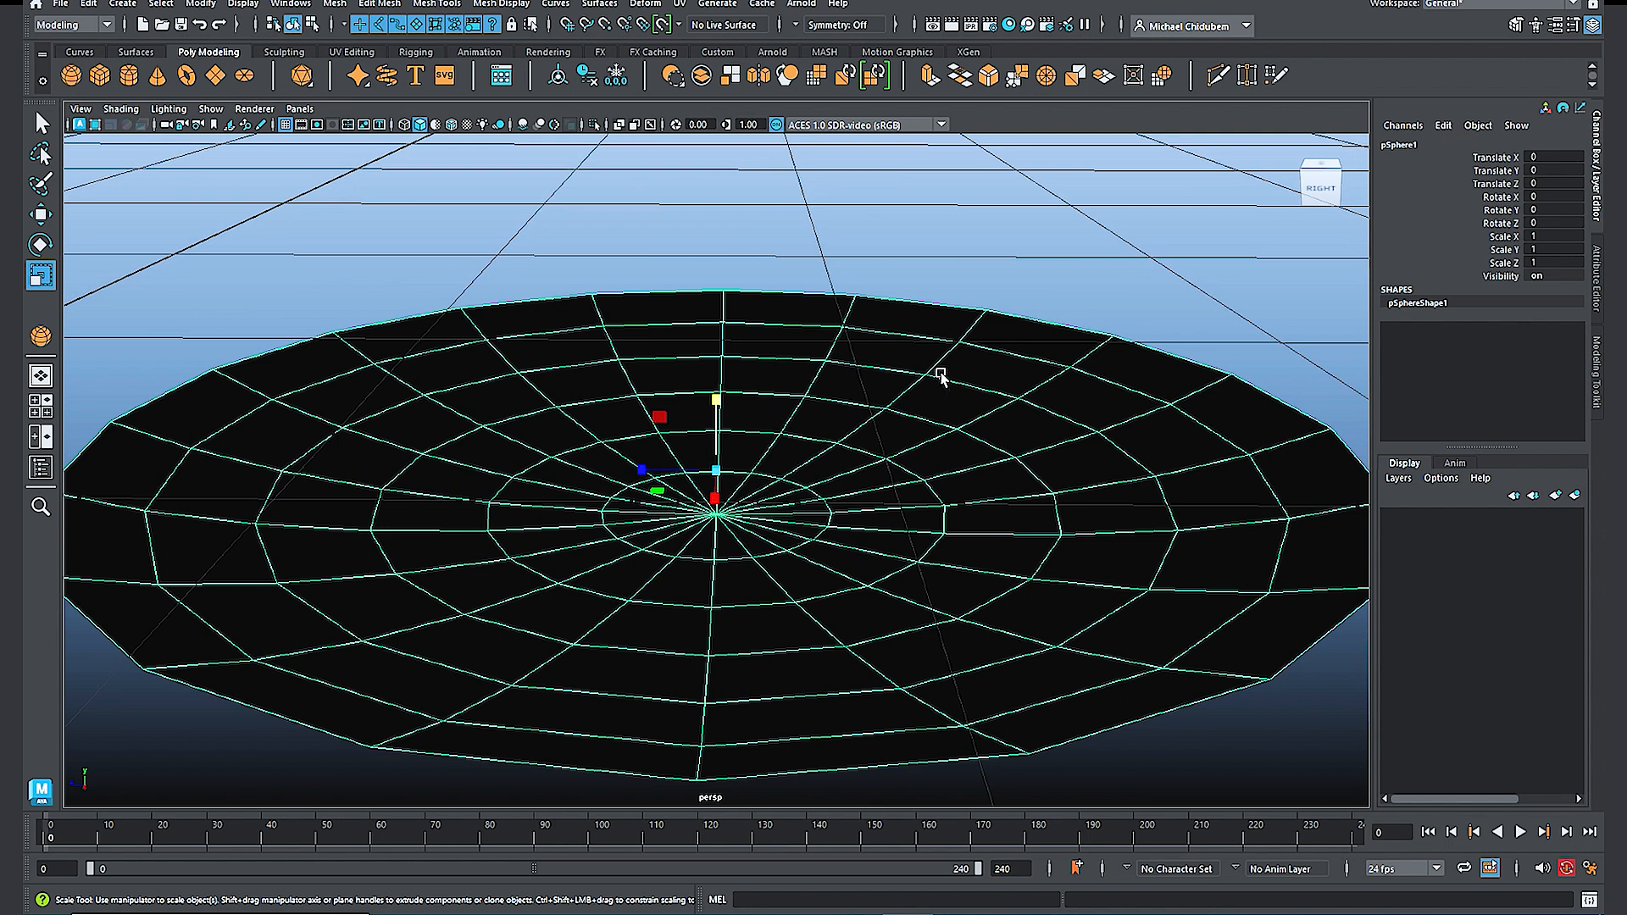
# Step: Extrude all of the dish's faces with a thickness of 0.05 and return to object mode
pyautogui.click(339, 6)
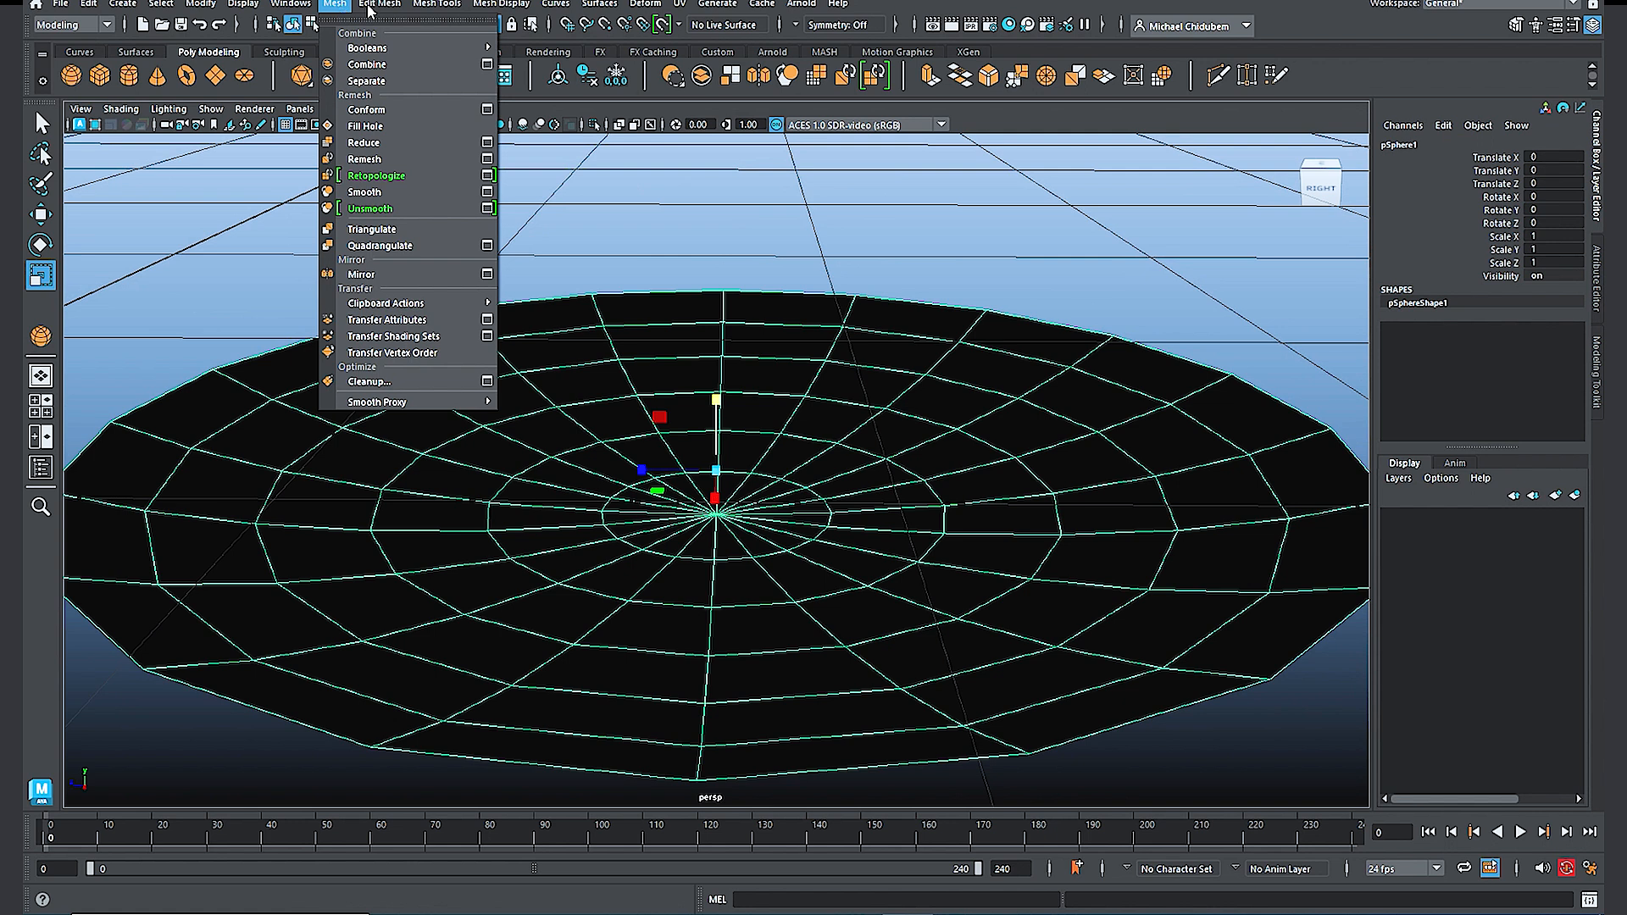
pyautogui.moveTo(385, 7)
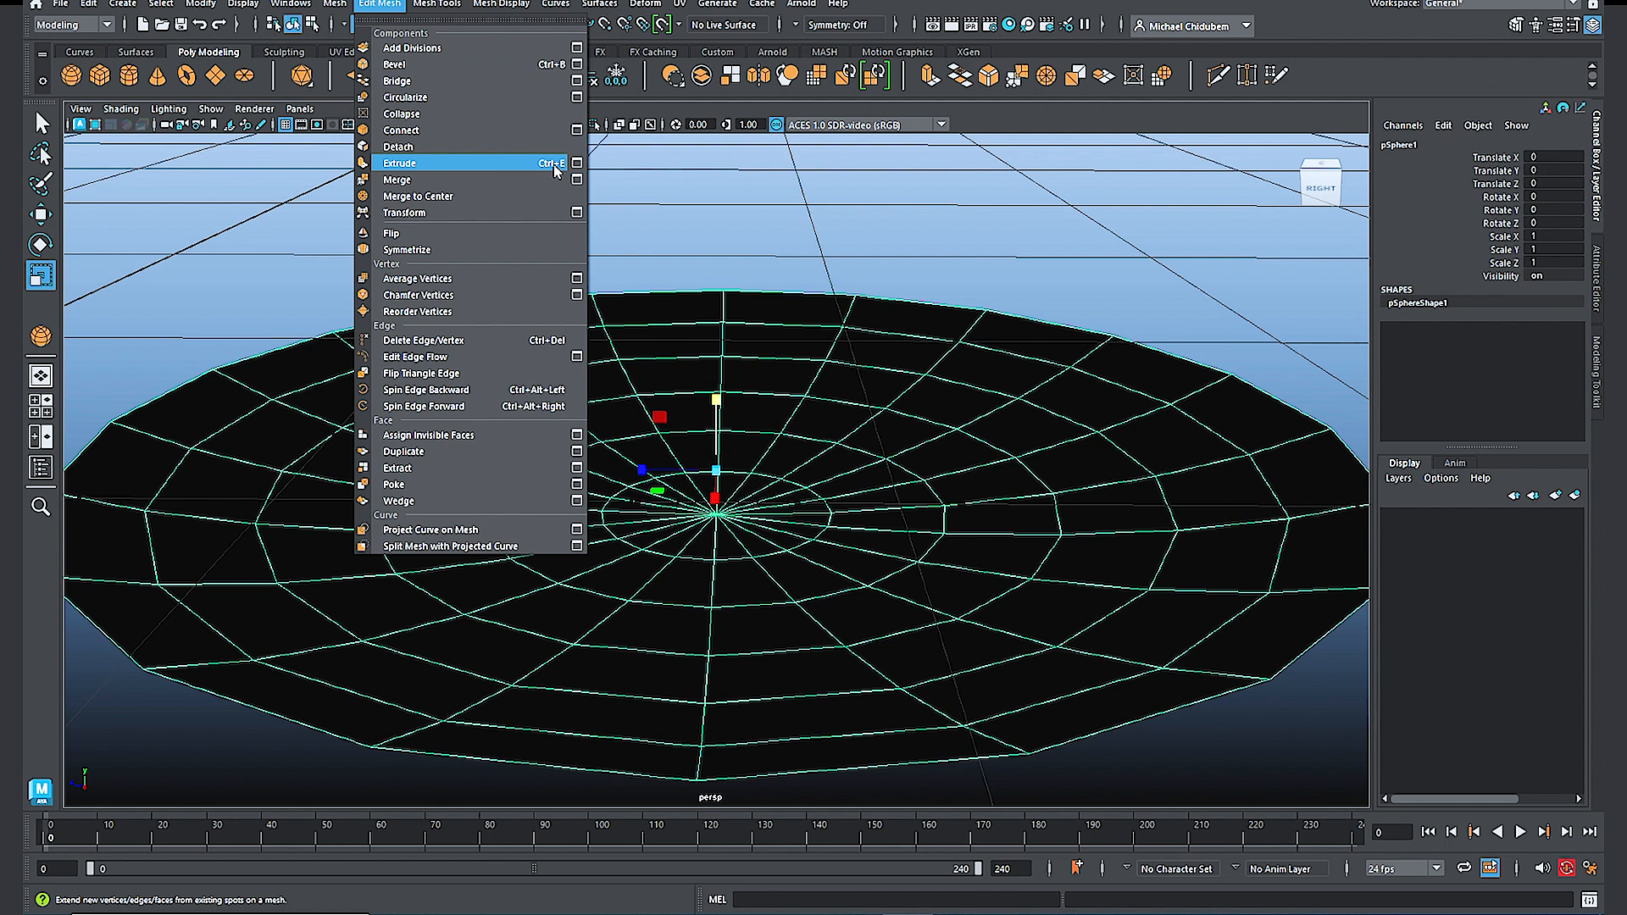
pyautogui.click(422, 163)
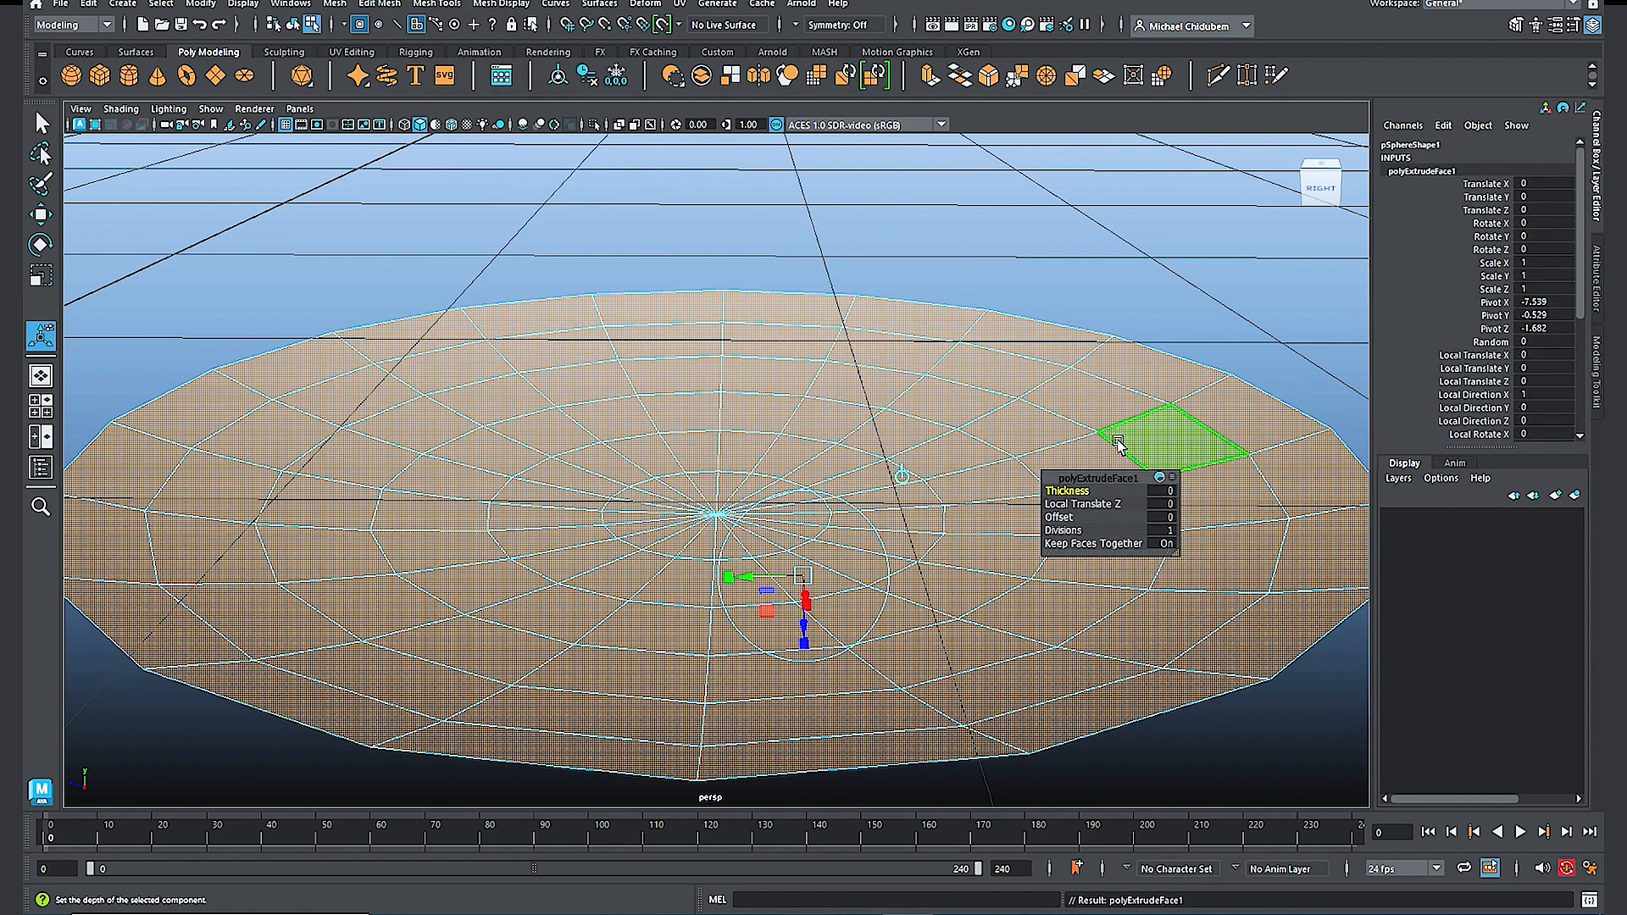
pyautogui.click(1170, 491)
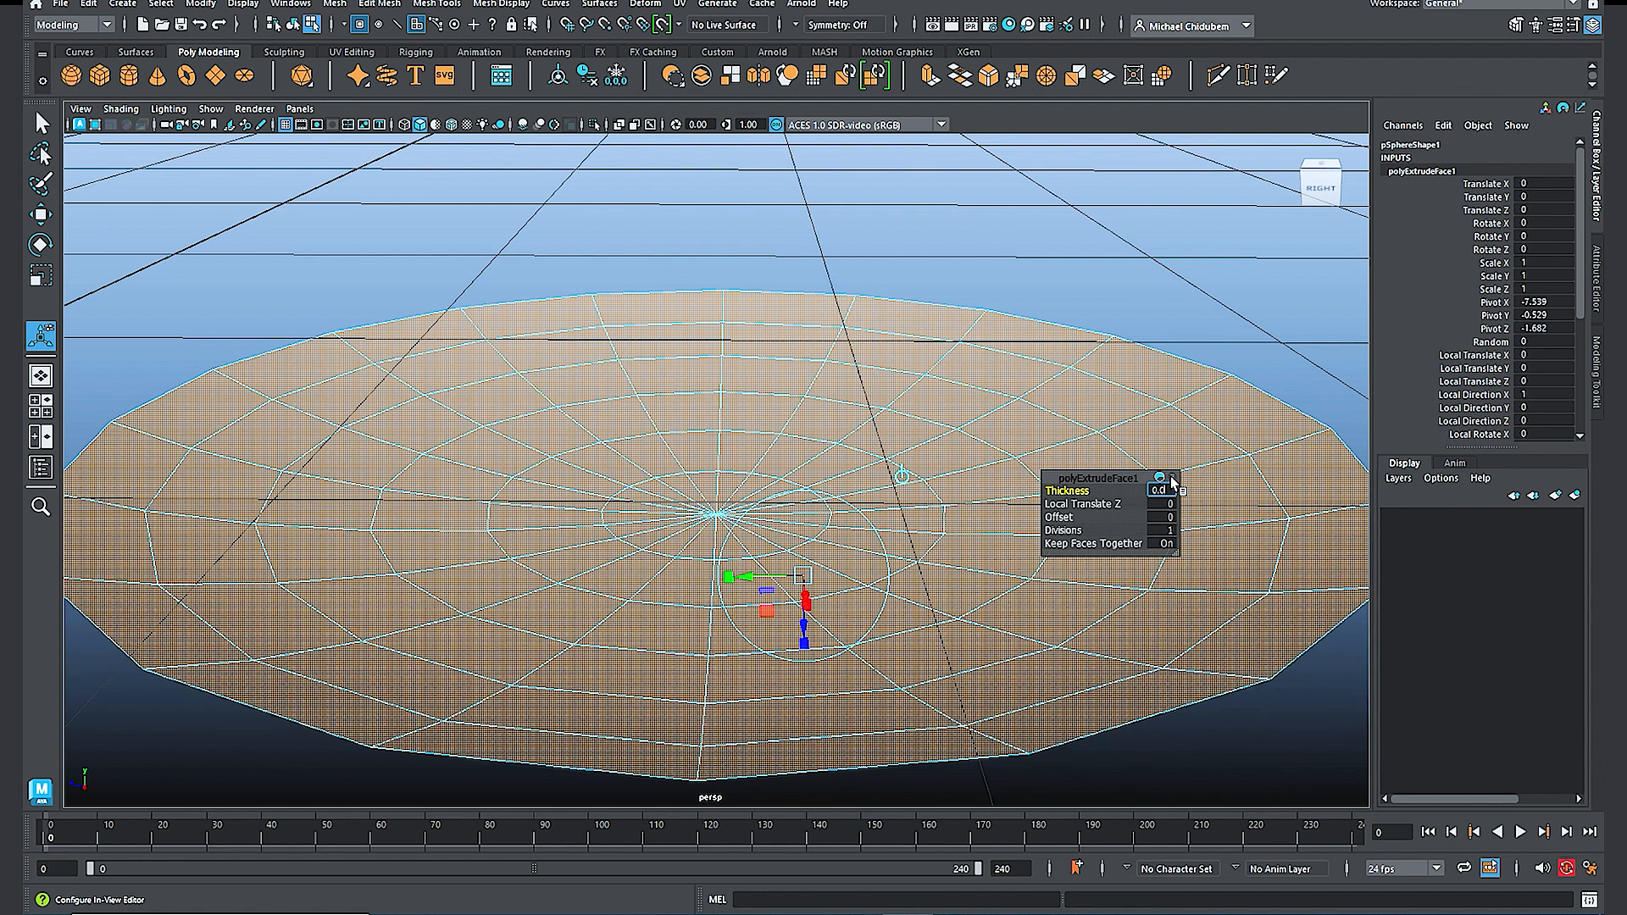
pyautogui.write('0.05')
pyautogui.press('Return')
pyautogui.scroll(-5, 856, 644)
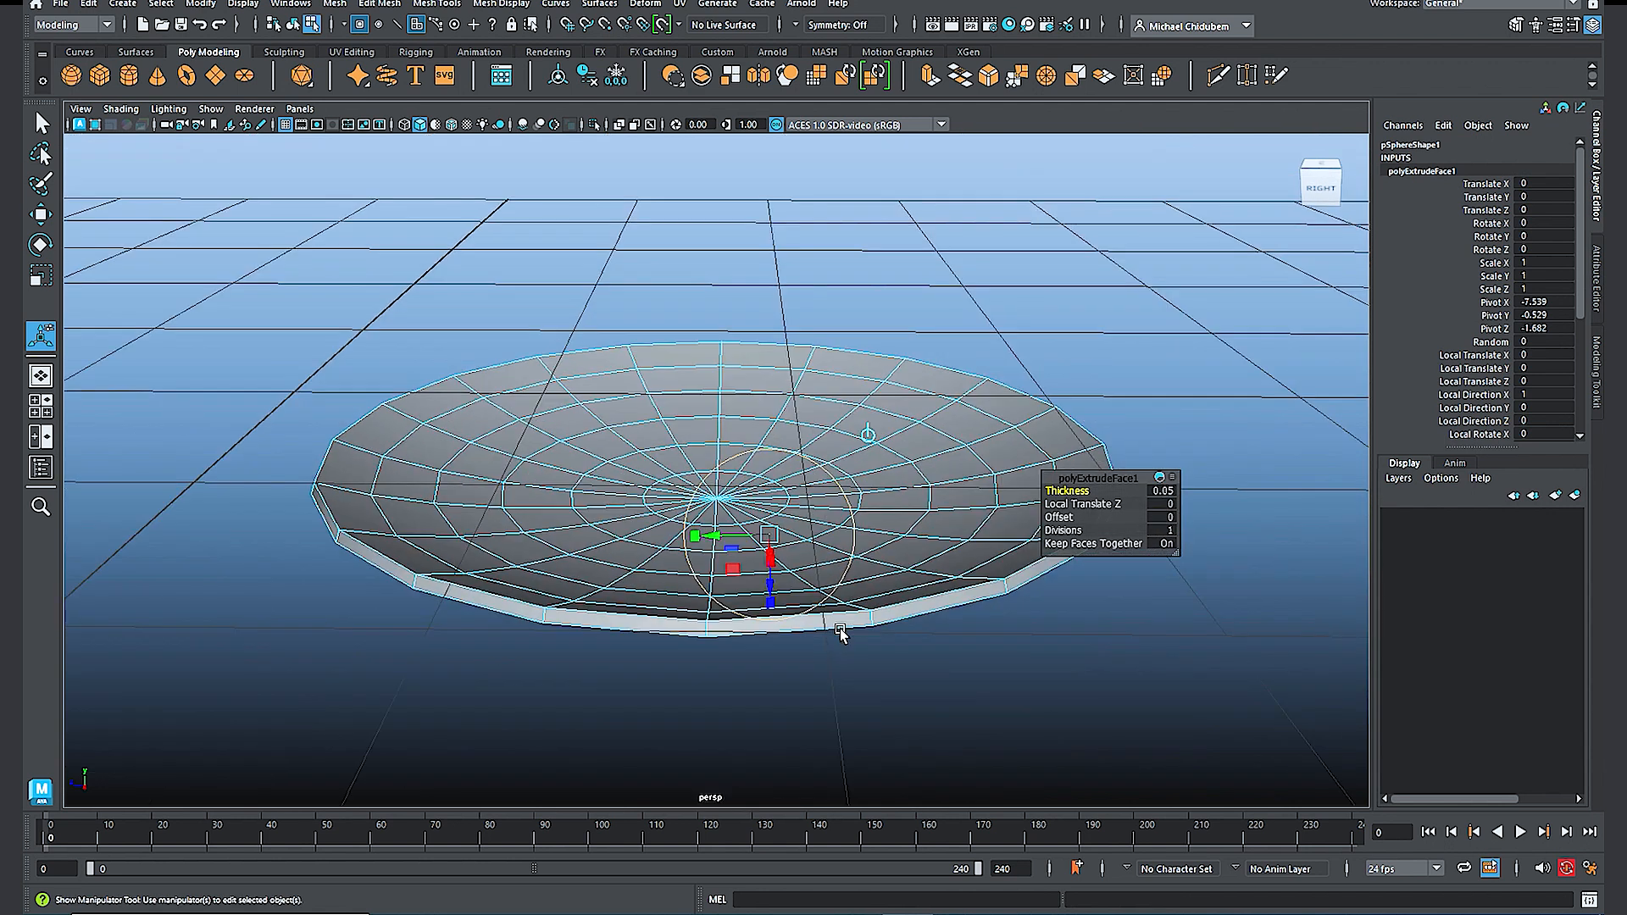
pyautogui.moveTo(799, 410); pyautogui.dragTo(872, 385, button='right')
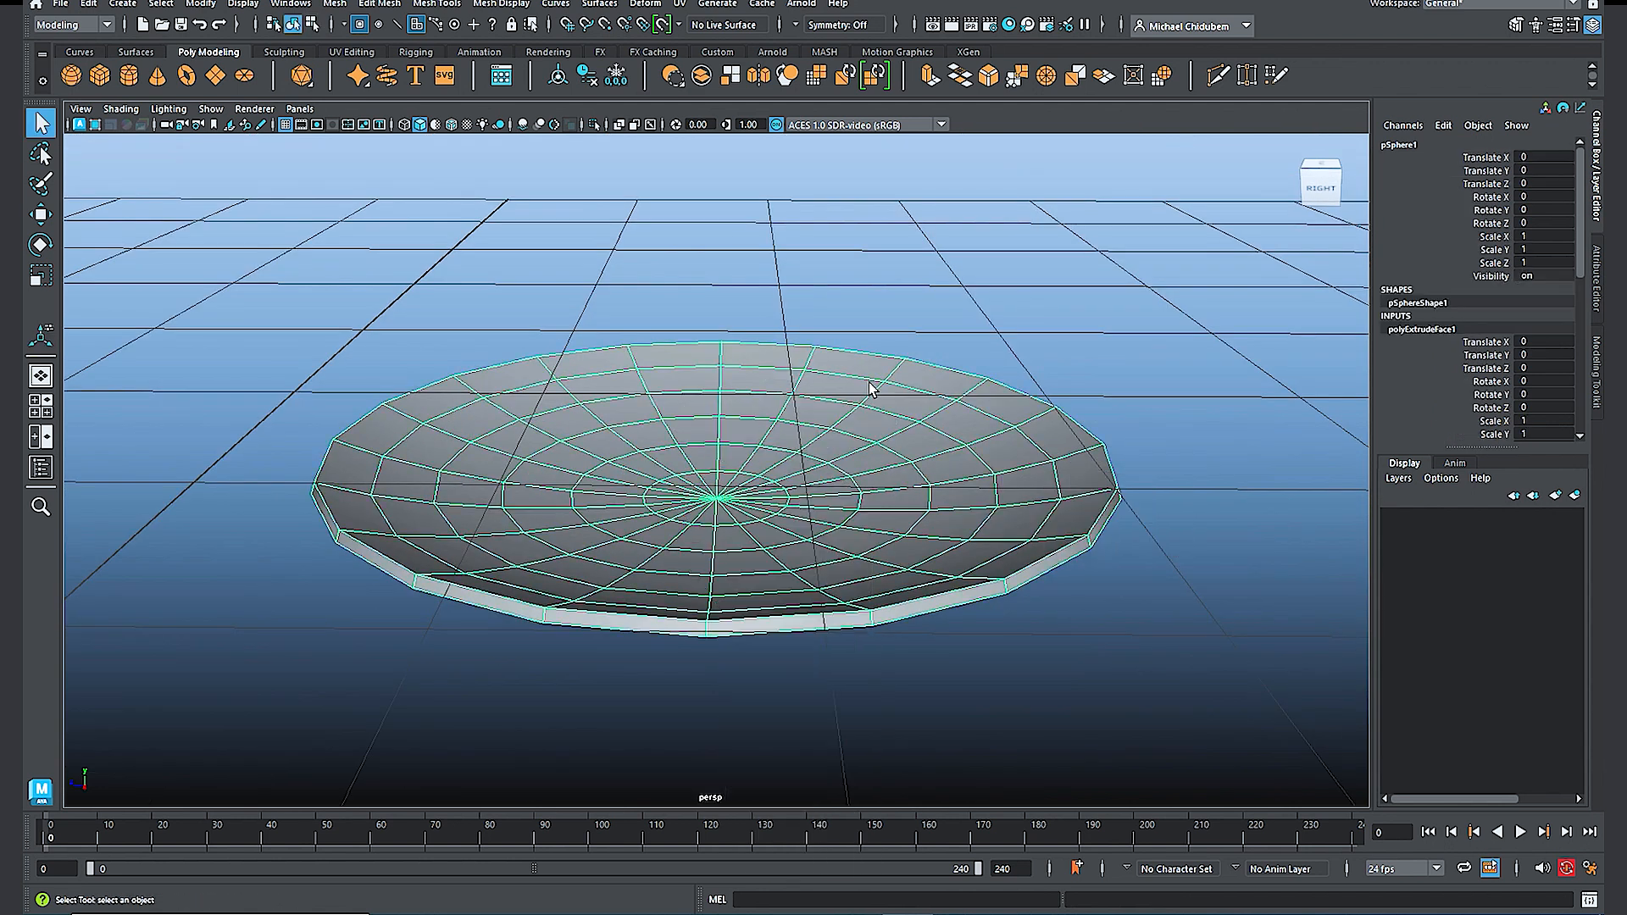
# Step: Preview the thickened dish as a smoothed mesh and view it together with the two boxes
pyautogui.scroll(-3, 941, 475)
pyautogui.moveTo(1010, 542)
pyautogui.keyDown('alt'); pyautogui.mouseDown()
pyautogui.moveTo(963, 490)
pyautogui.moveTo(1009, 552)
pyautogui.mouseUp(); pyautogui.keyUp('alt')
pyautogui.press('3')
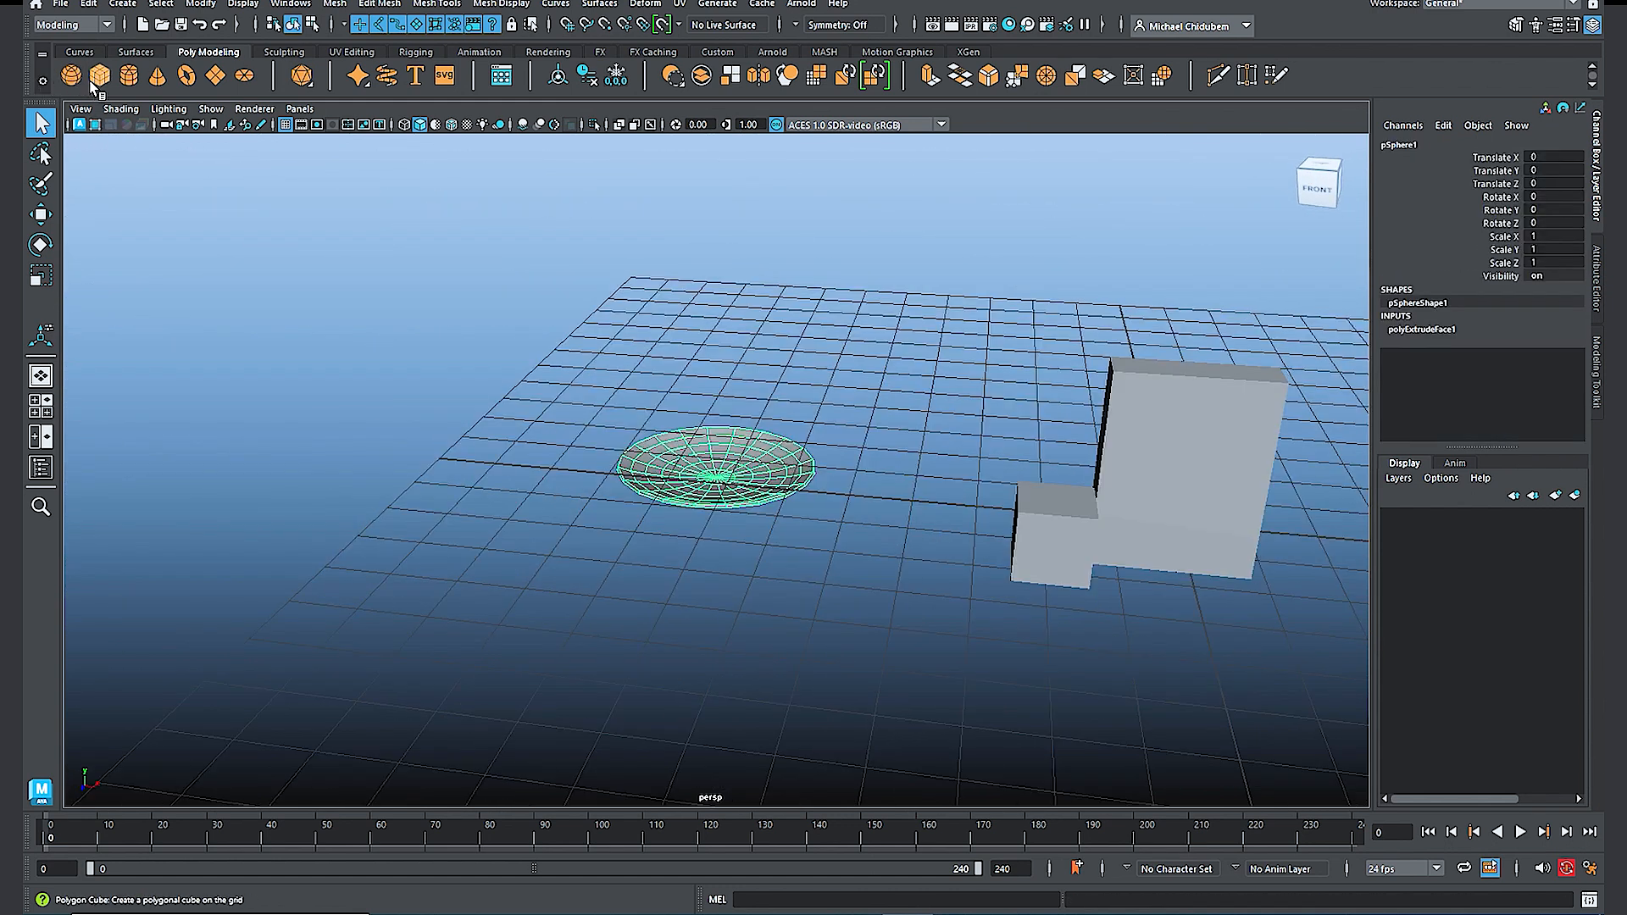
# Step: Draw a polygon cylinder on the grid between the dish and the boxes, about 0.59 in radius and 1.74 high
pyautogui.click(127, 78)
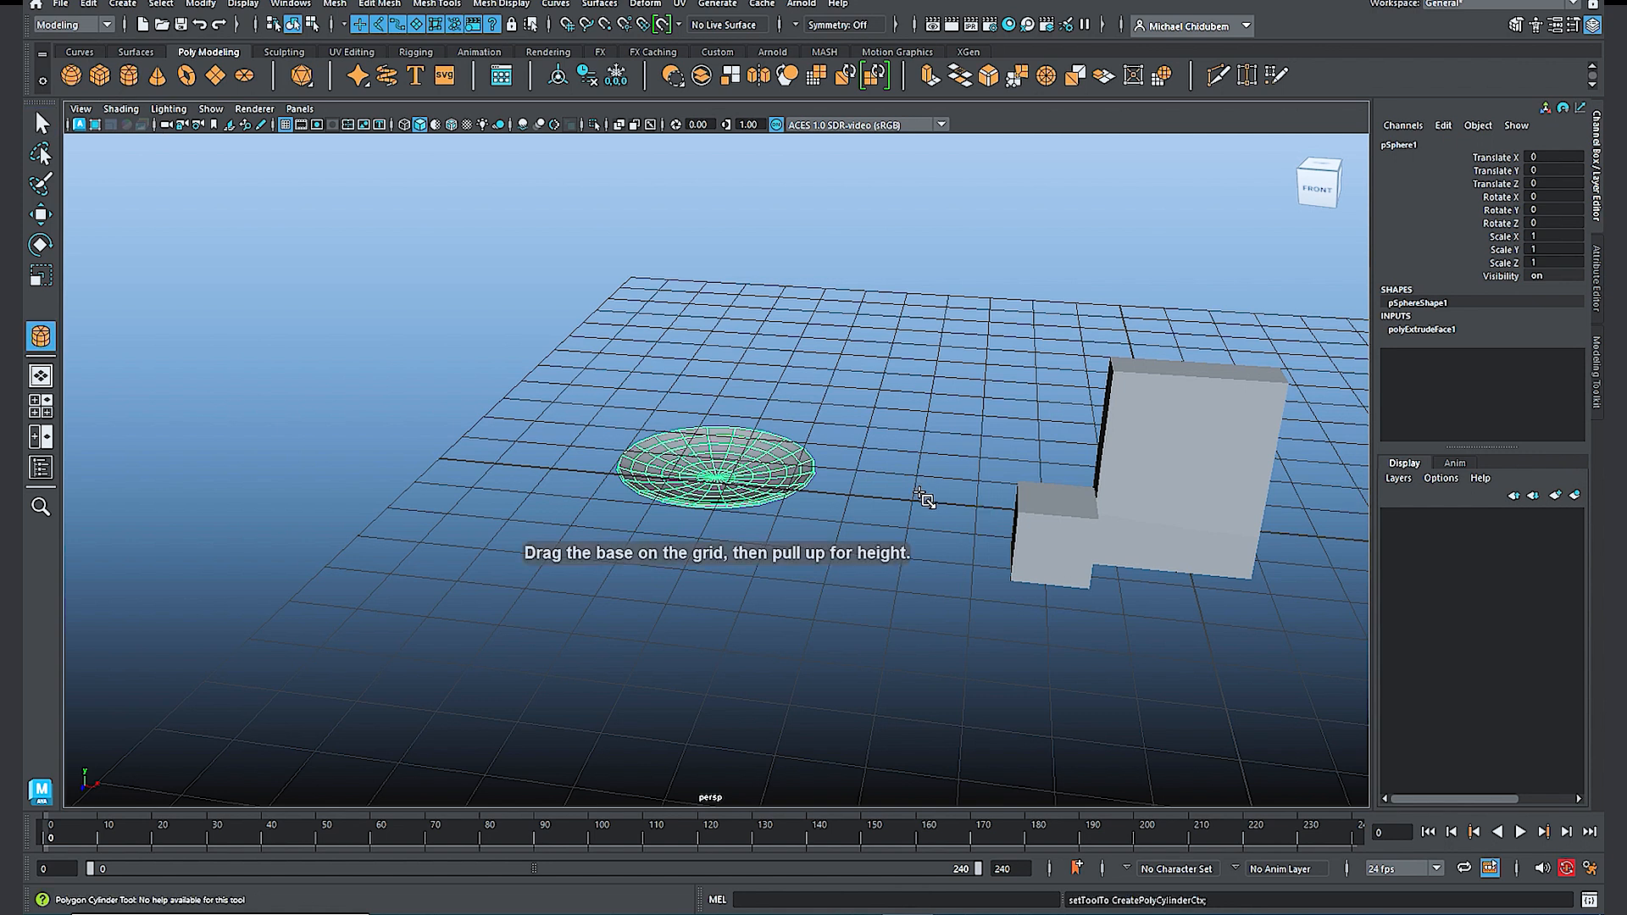
pyautogui.keyDown('alt'); pyautogui.moveTo(920, 493); pyautogui.dragTo(958, 487); pyautogui.keyUp('alt')
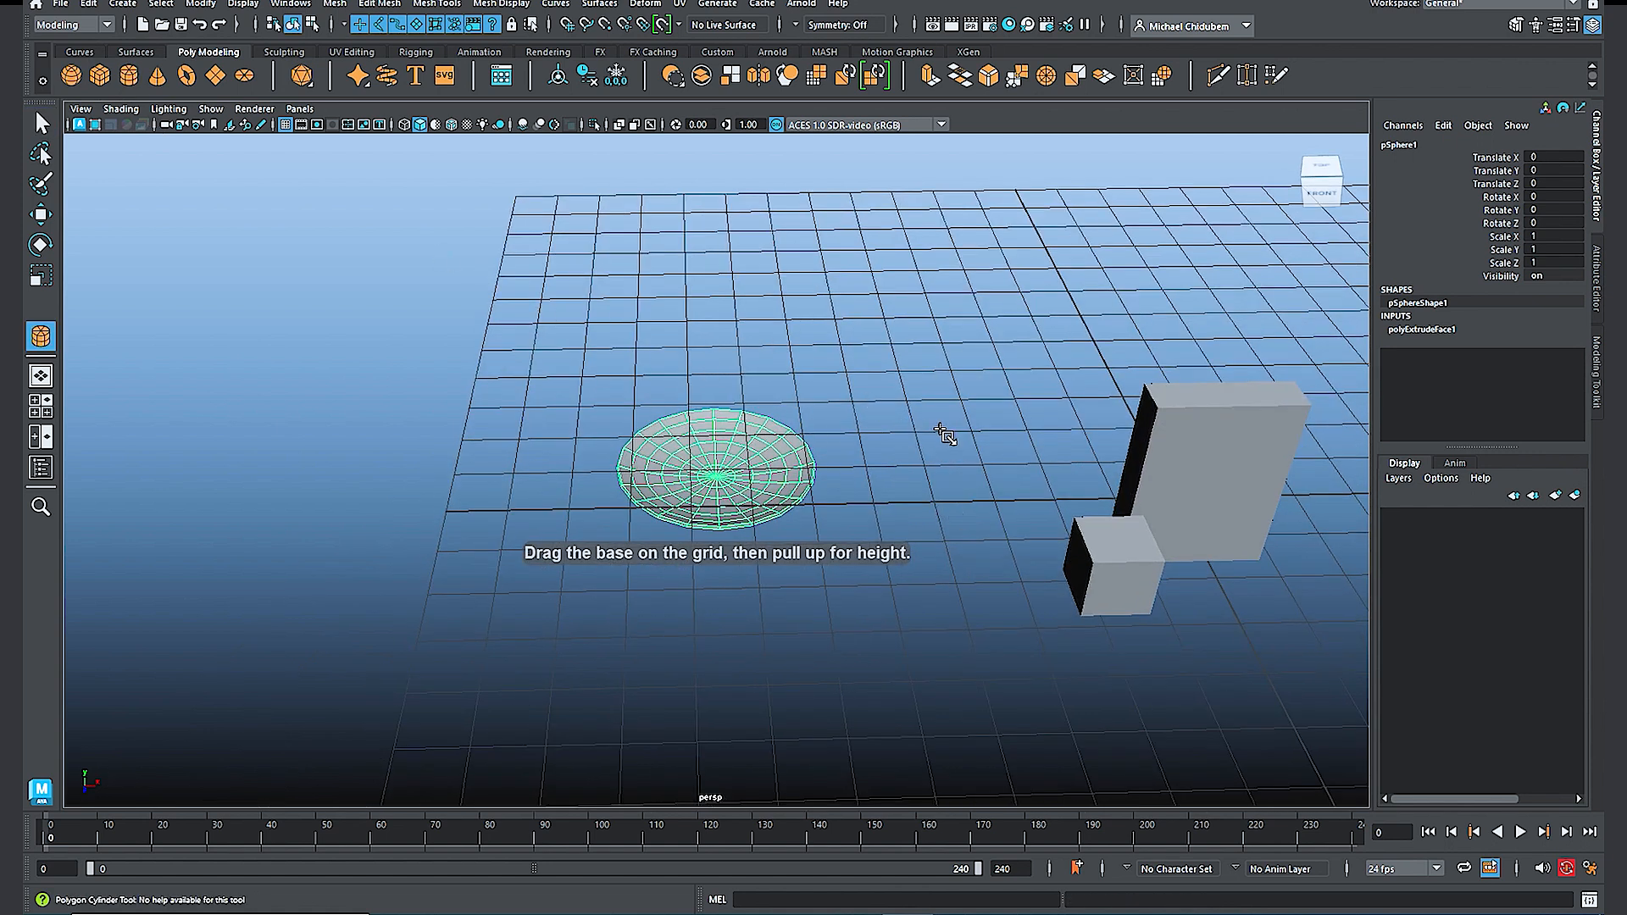
pyautogui.moveTo(913, 425); pyautogui.dragTo(929, 450)
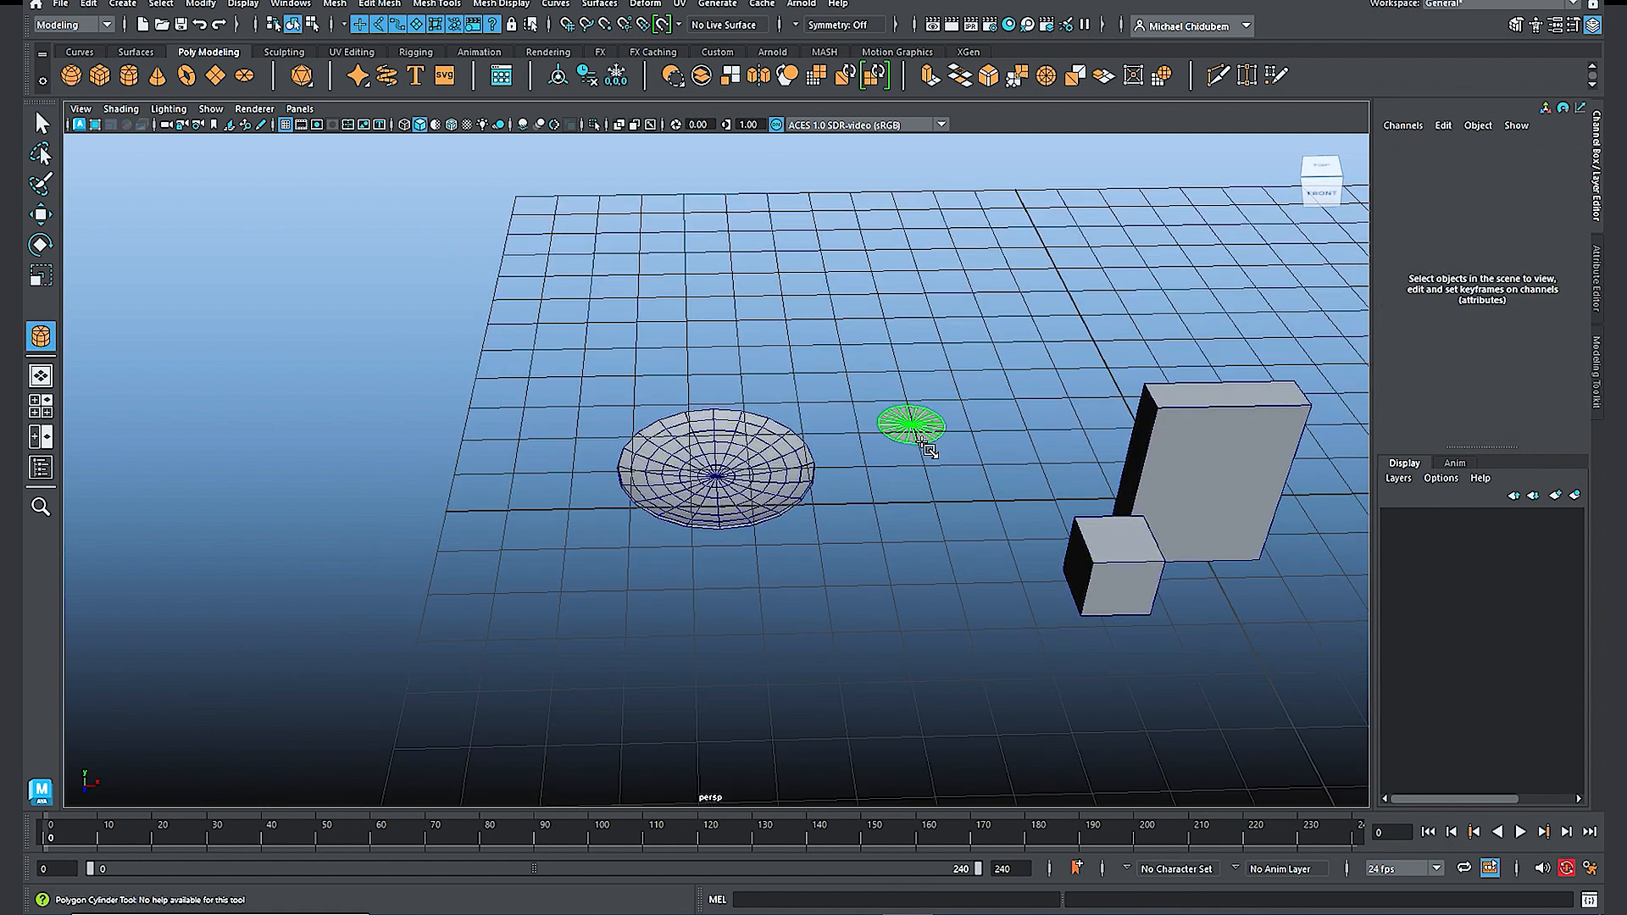
pyautogui.moveTo(925, 434); pyautogui.dragTo(918, 338)
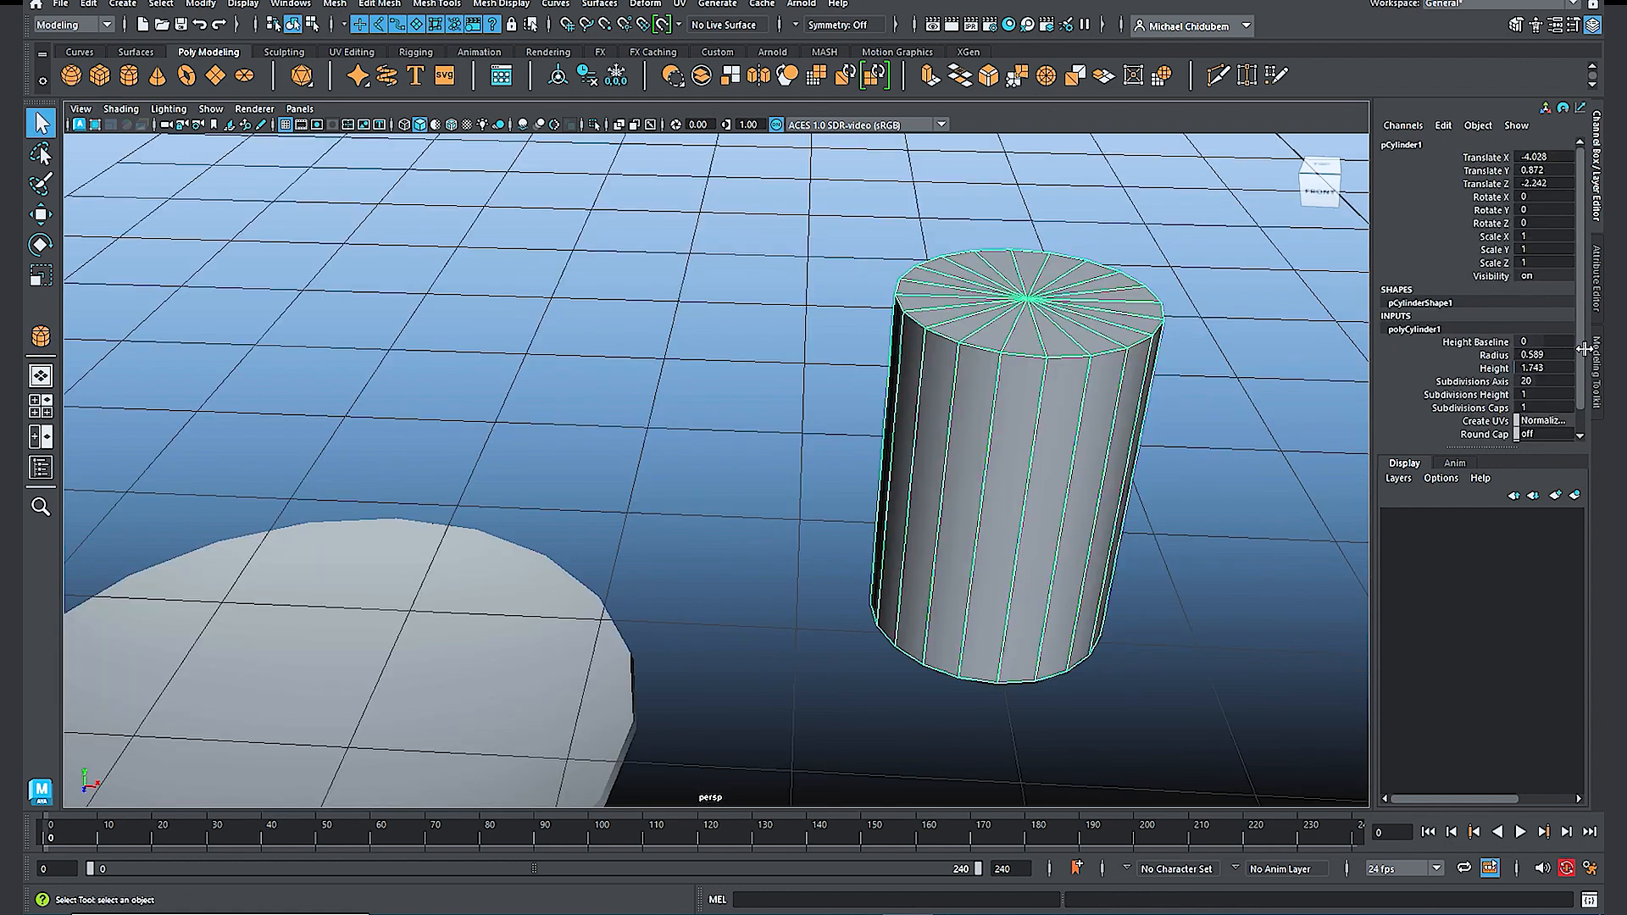
# Step: Set the tall cylinder's cap subdivisions to 2
pyautogui.moveTo(1582, 347); pyautogui.dragTo(1589, 385)
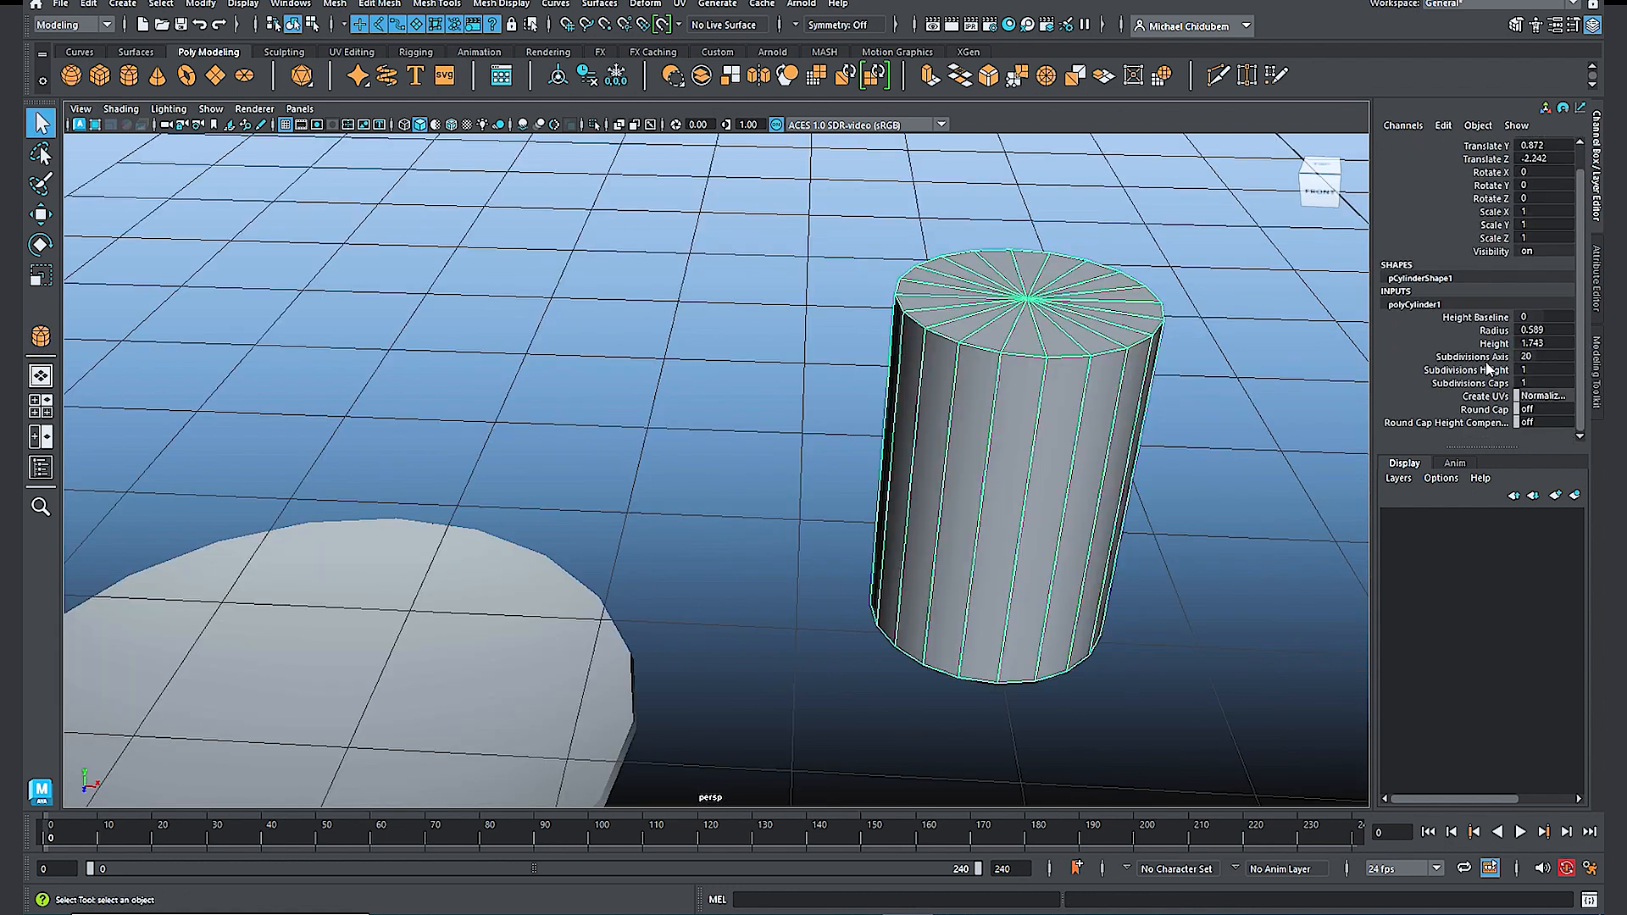
pyautogui.moveTo(1110, 335); pyautogui.dragTo(1124, 333, button='right')
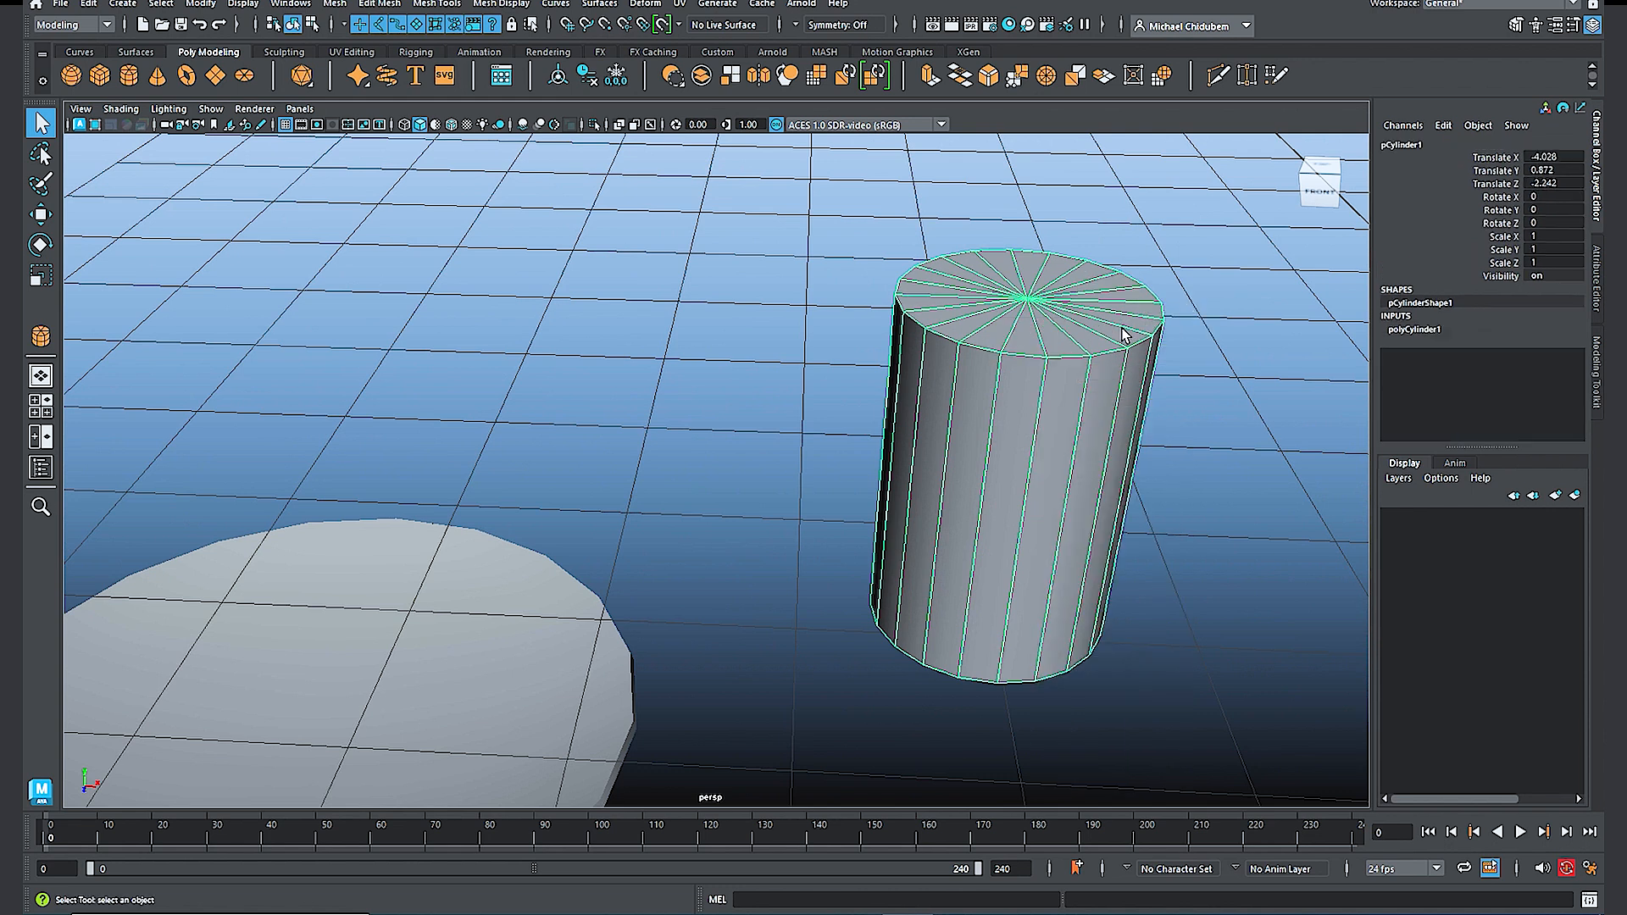
pyautogui.click(1423, 335)
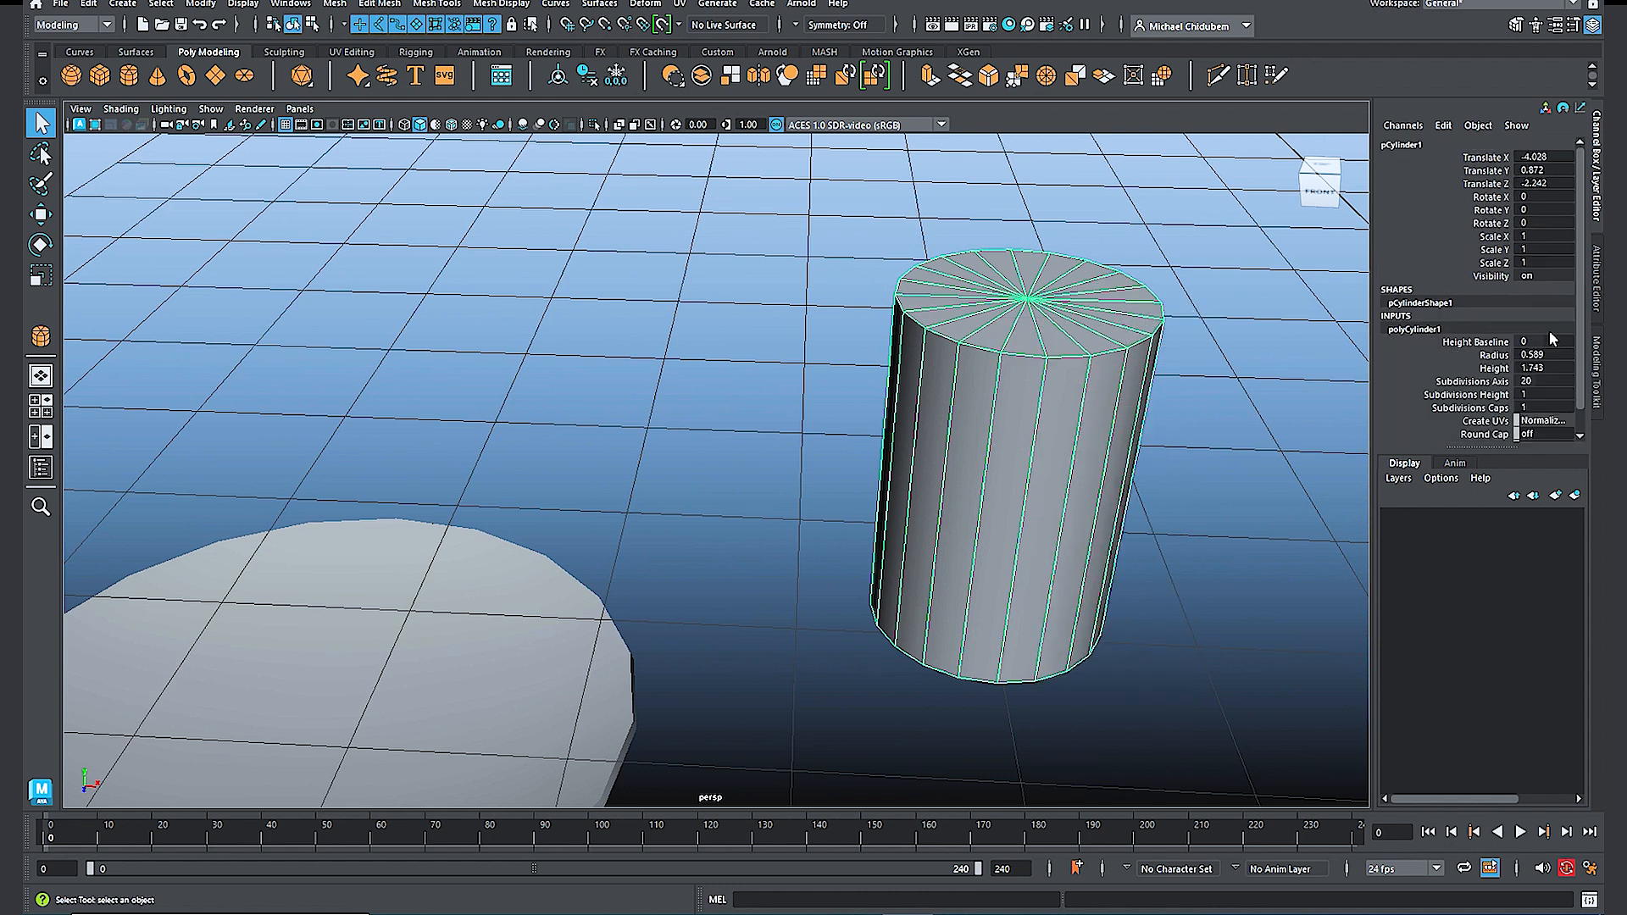
pyautogui.moveTo(1580, 320); pyautogui.dragTo(1579, 339)
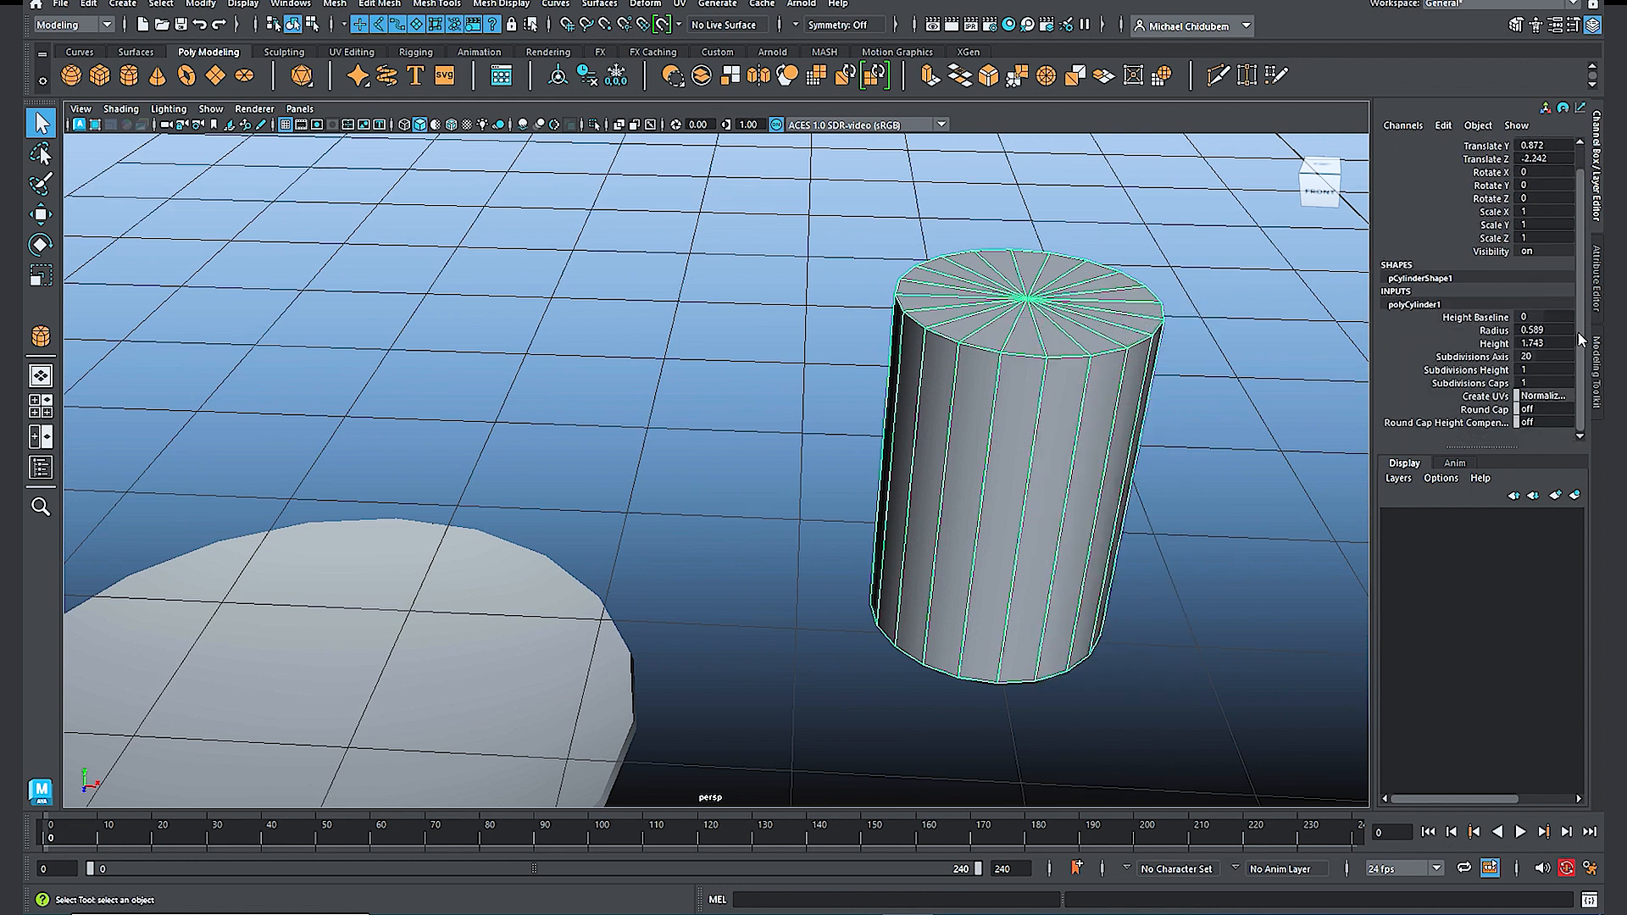
pyautogui.doubleClick(1537, 382)
pyautogui.write('2')
pyautogui.press('Return')
# Step: Scale the inner edge loop on the tall cylinder's top cap outward until it sits close to the rim
pyautogui.moveTo(1071, 352); pyautogui.dragTo(1064, 269, button='right')
pyautogui.scroll(3, 1068, 335)
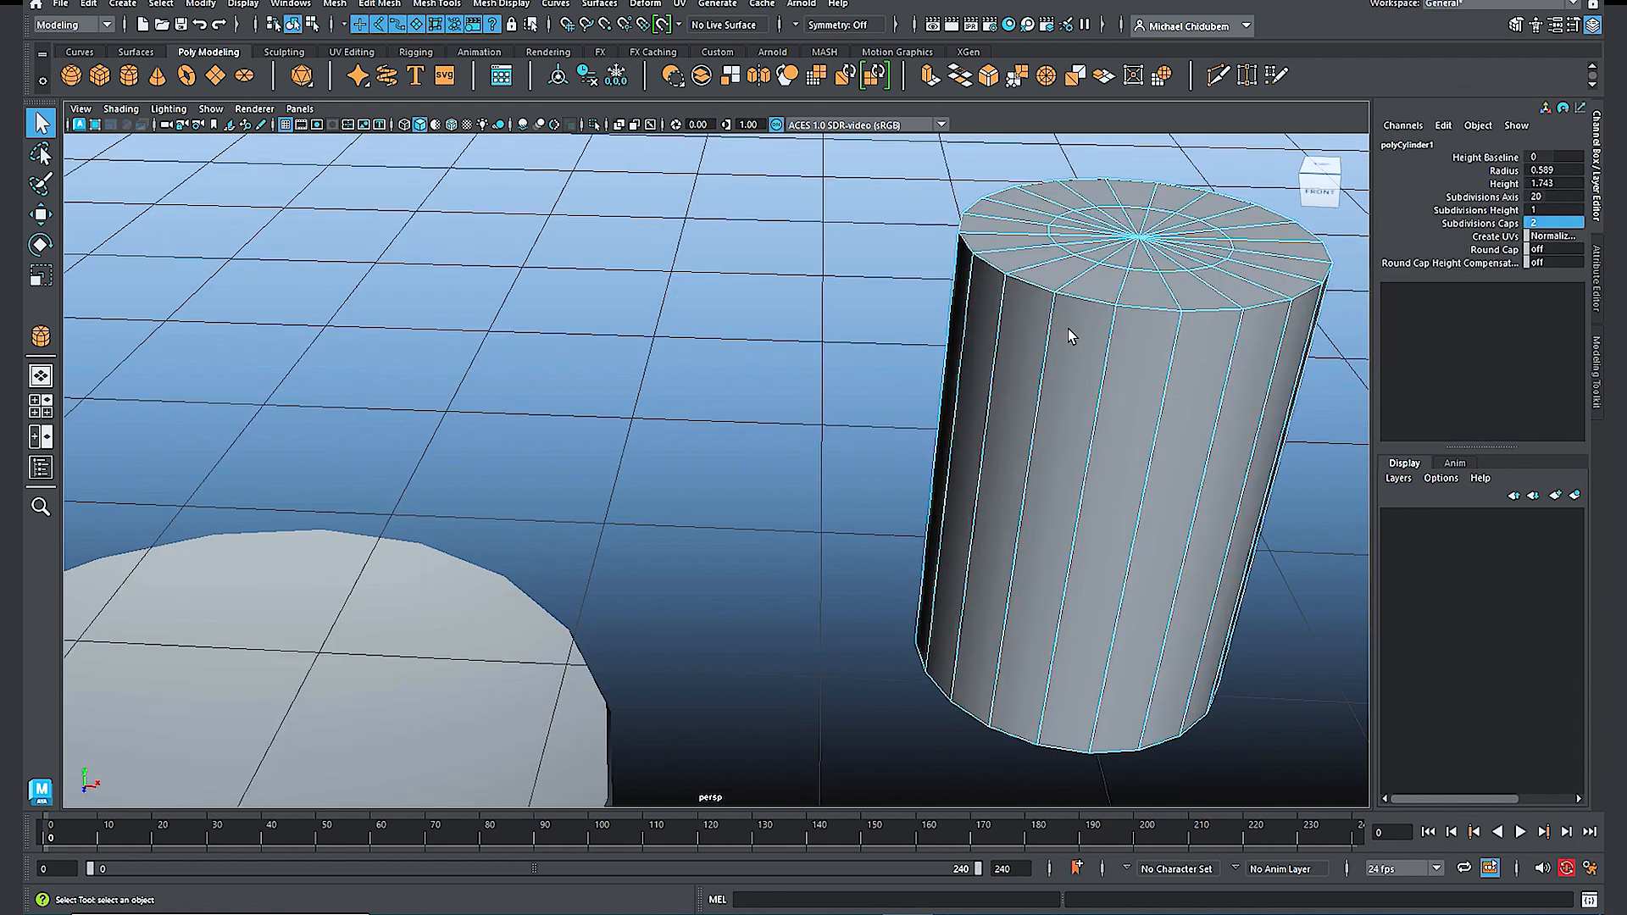
pyautogui.doubleClick(1114, 268)
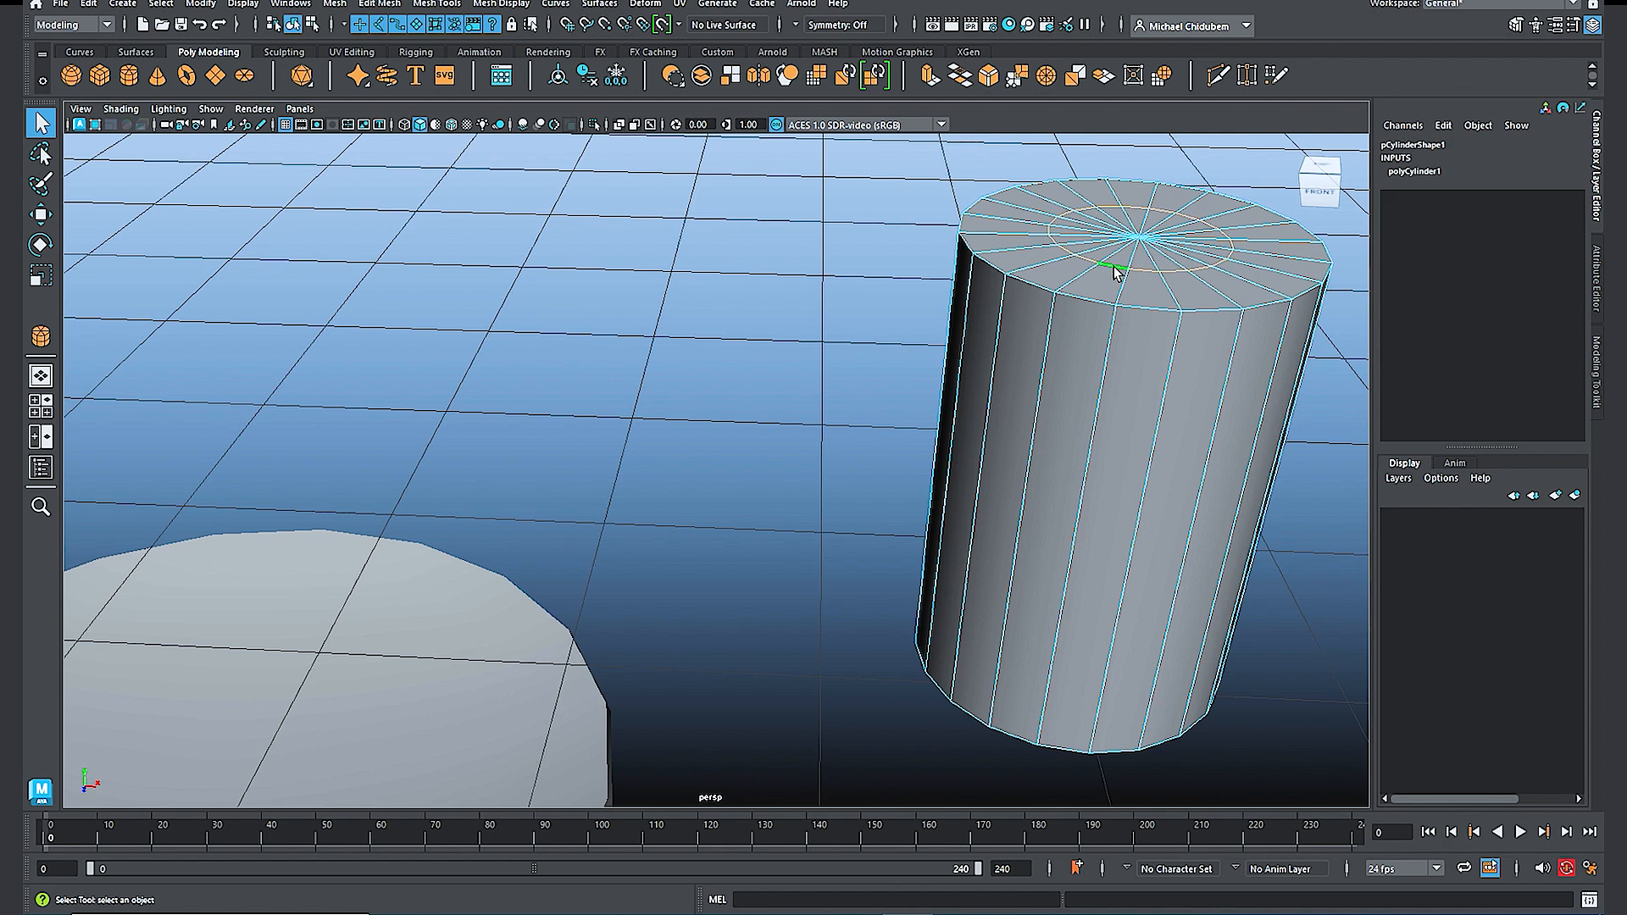
pyautogui.press('r')
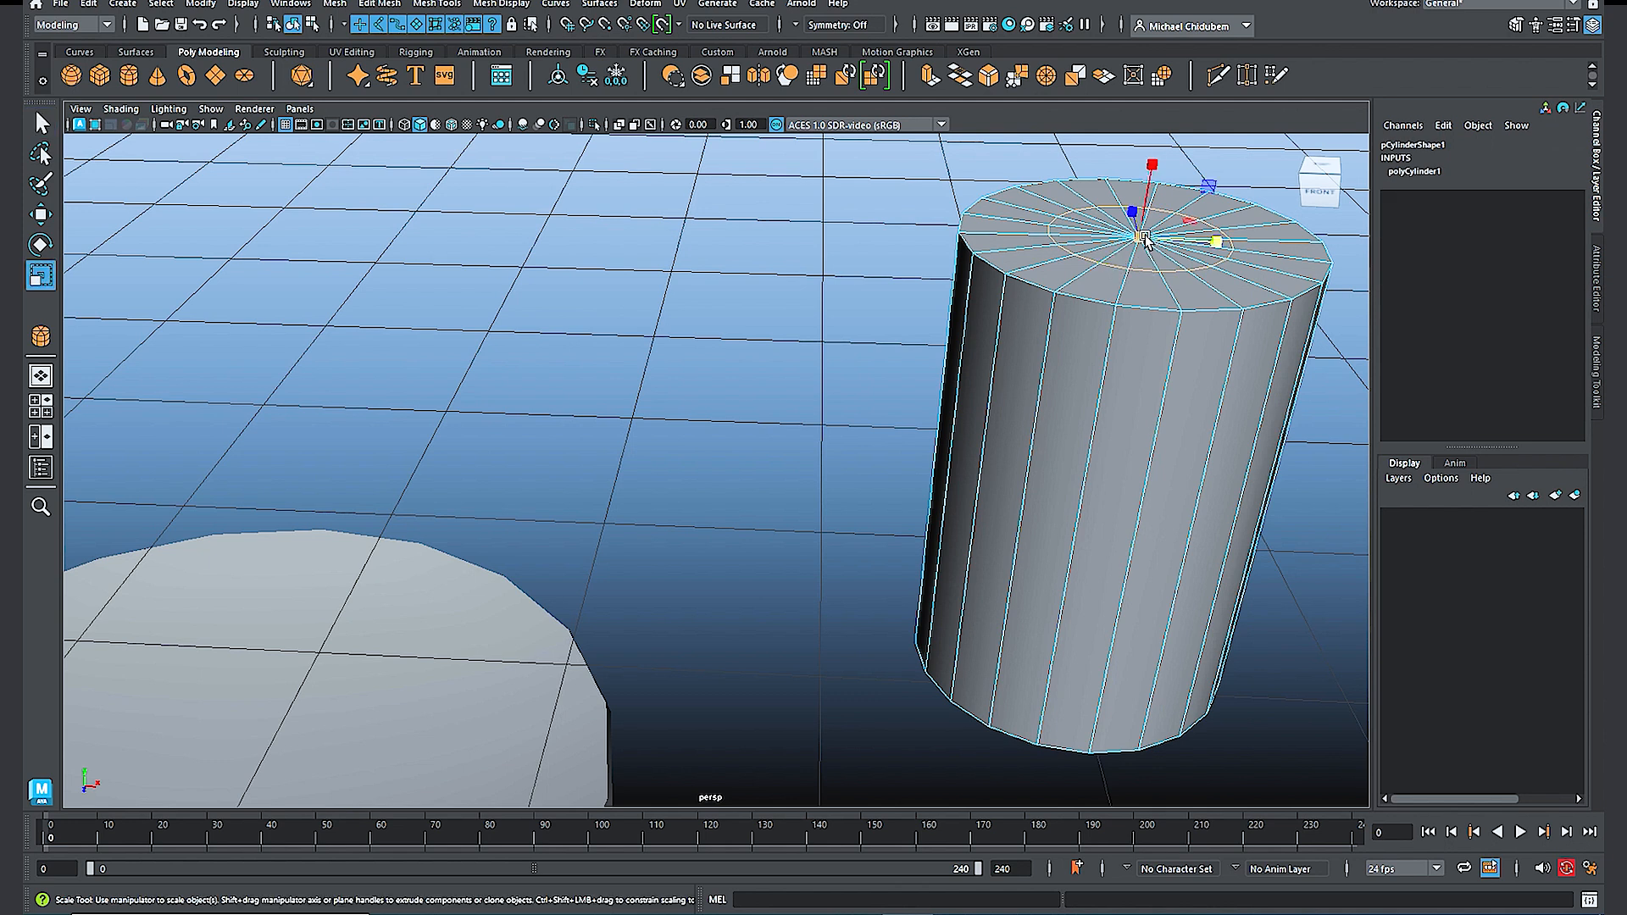
pyautogui.moveTo(1140, 241); pyautogui.dragTo(1130, 343)
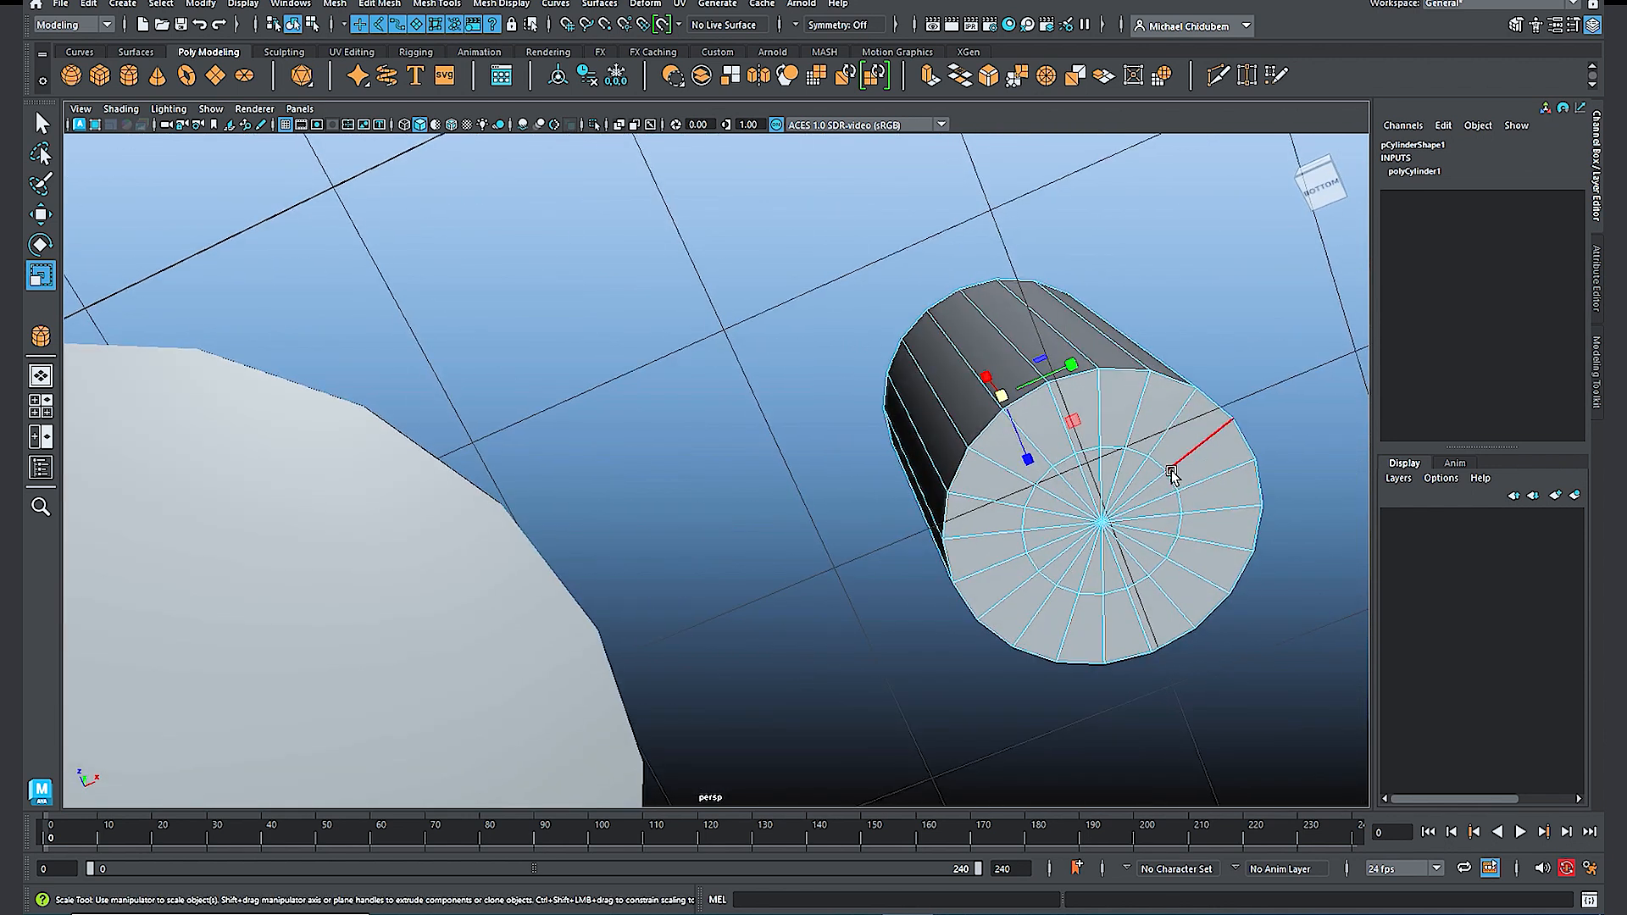
# Step: Scale the inner edge loop on the tall cylinder's bottom cap outward to just inside the rim
pyautogui.doubleClick(1158, 468)
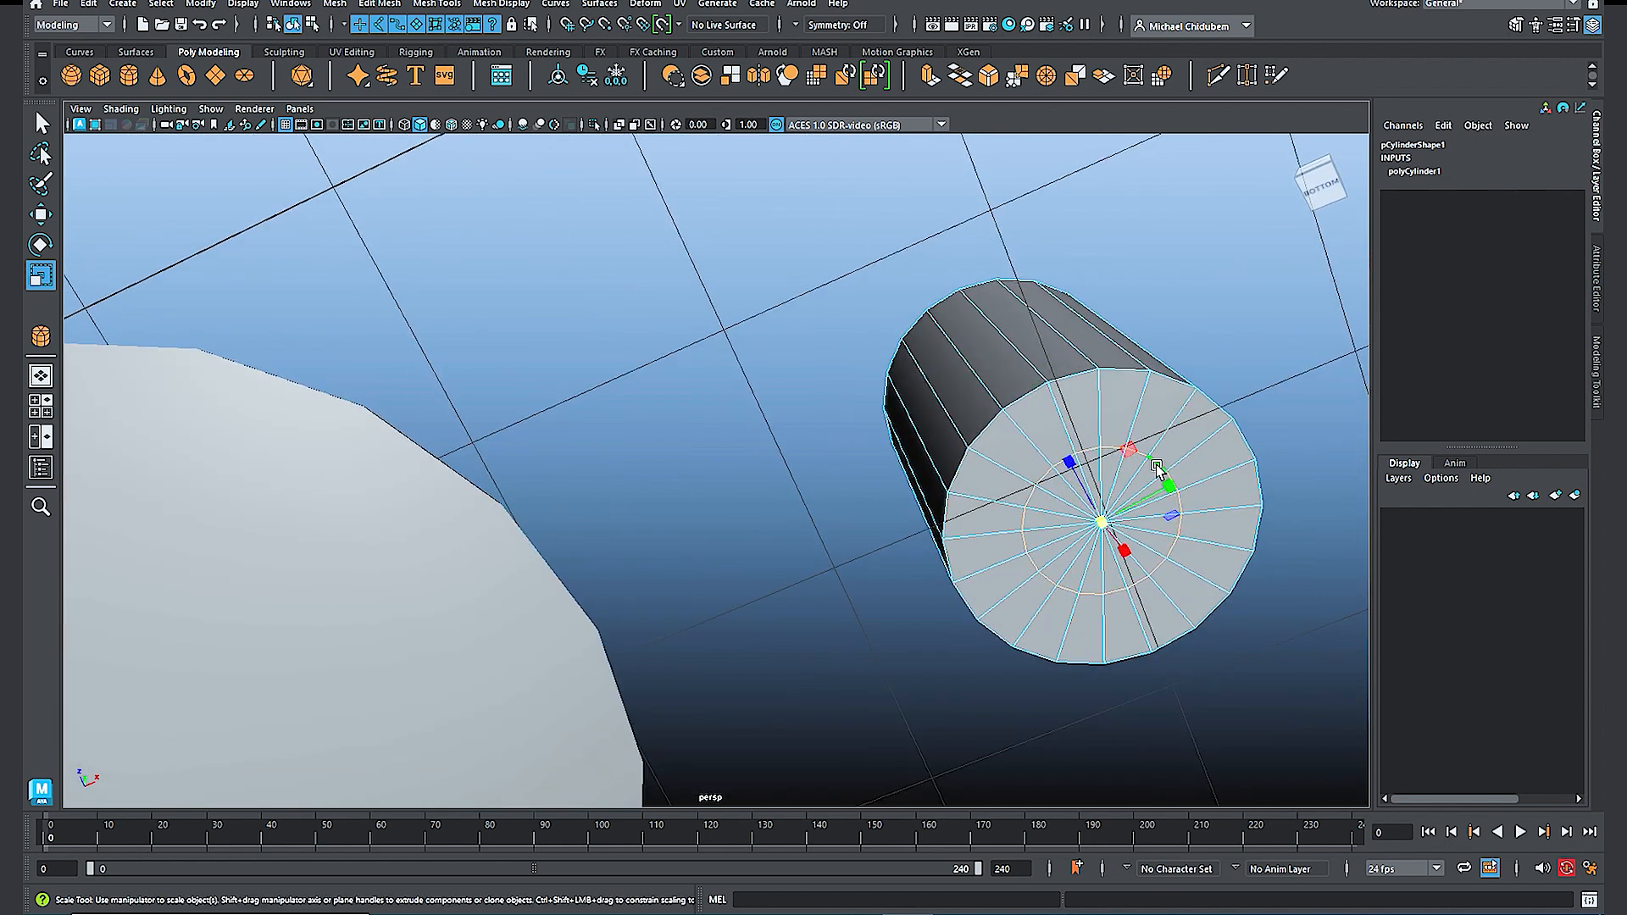
pyautogui.moveTo(1102, 523); pyautogui.dragTo(1184, 512)
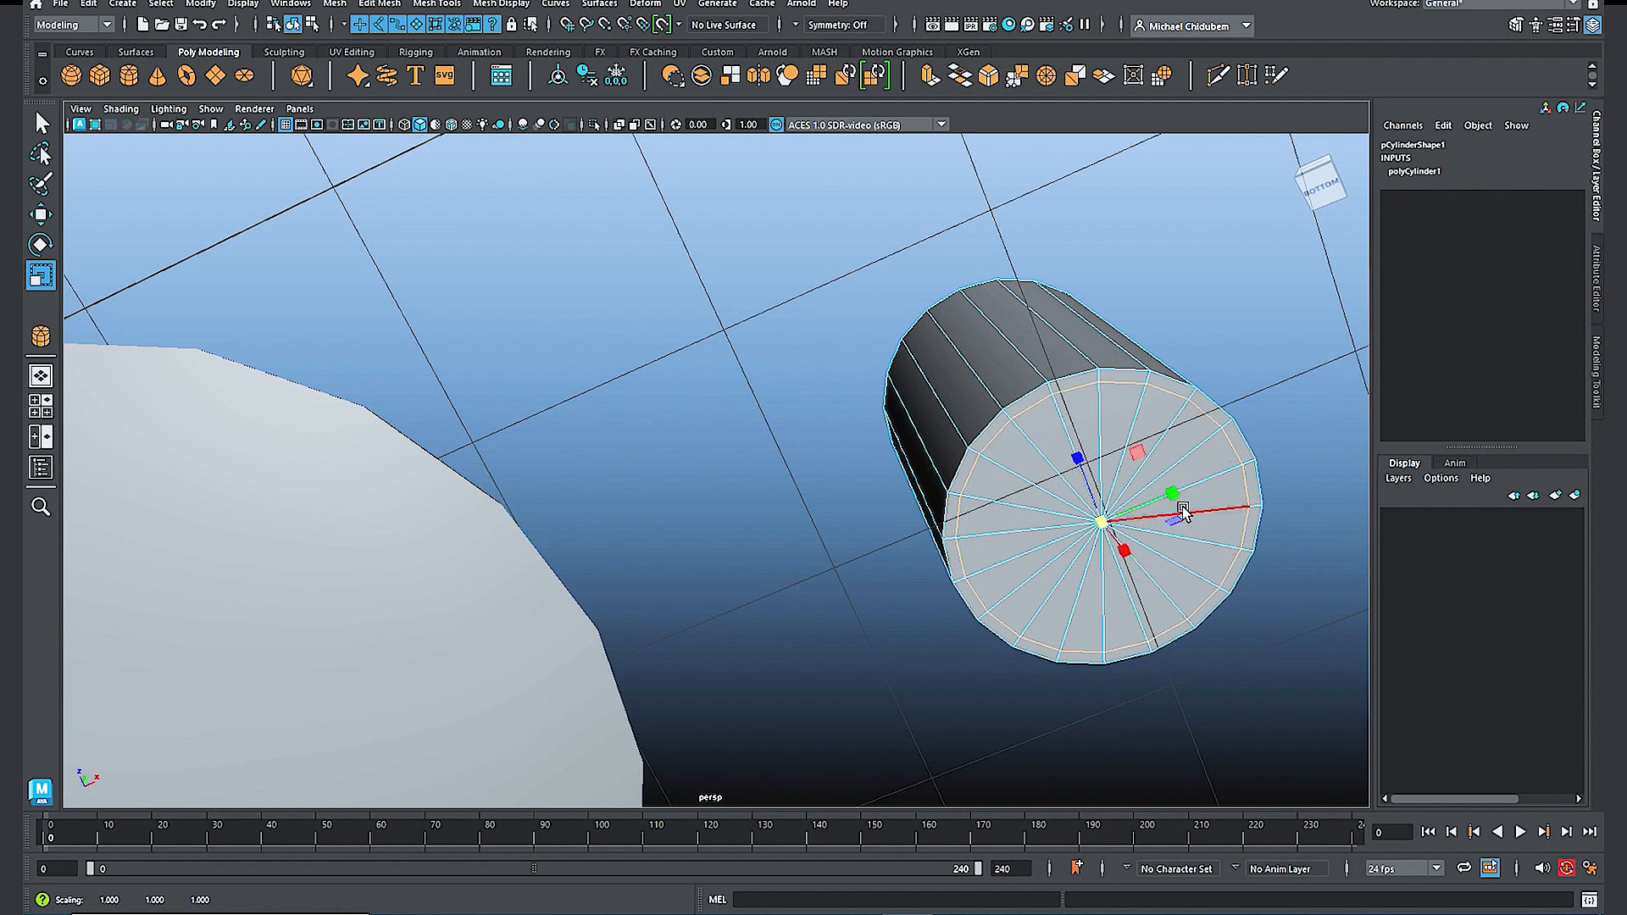
pyautogui.scroll(2, 1101, 493)
pyautogui.scroll(-3, 1067, 404)
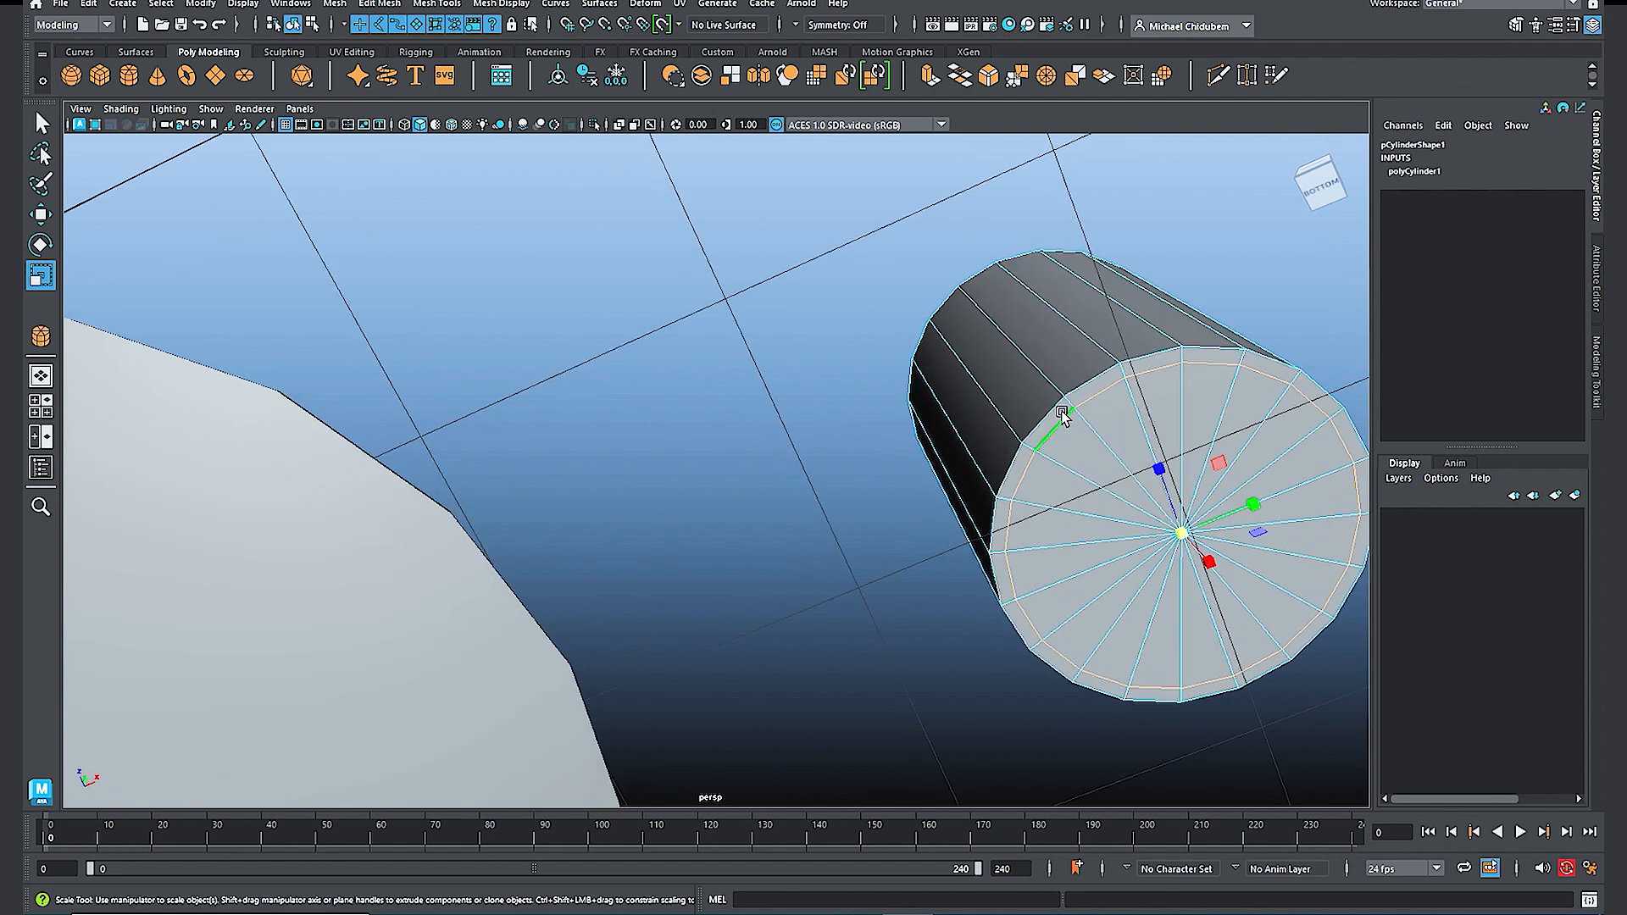
# Step: Extrude the narrow ring of rim faces on the tall cylinder's top cap upward by about 0.03 and return to object mode
pyautogui.keyDown('alt'); pyautogui.moveTo(1058, 423); pyautogui.dragTo(828, 440); pyautogui.keyUp('alt')
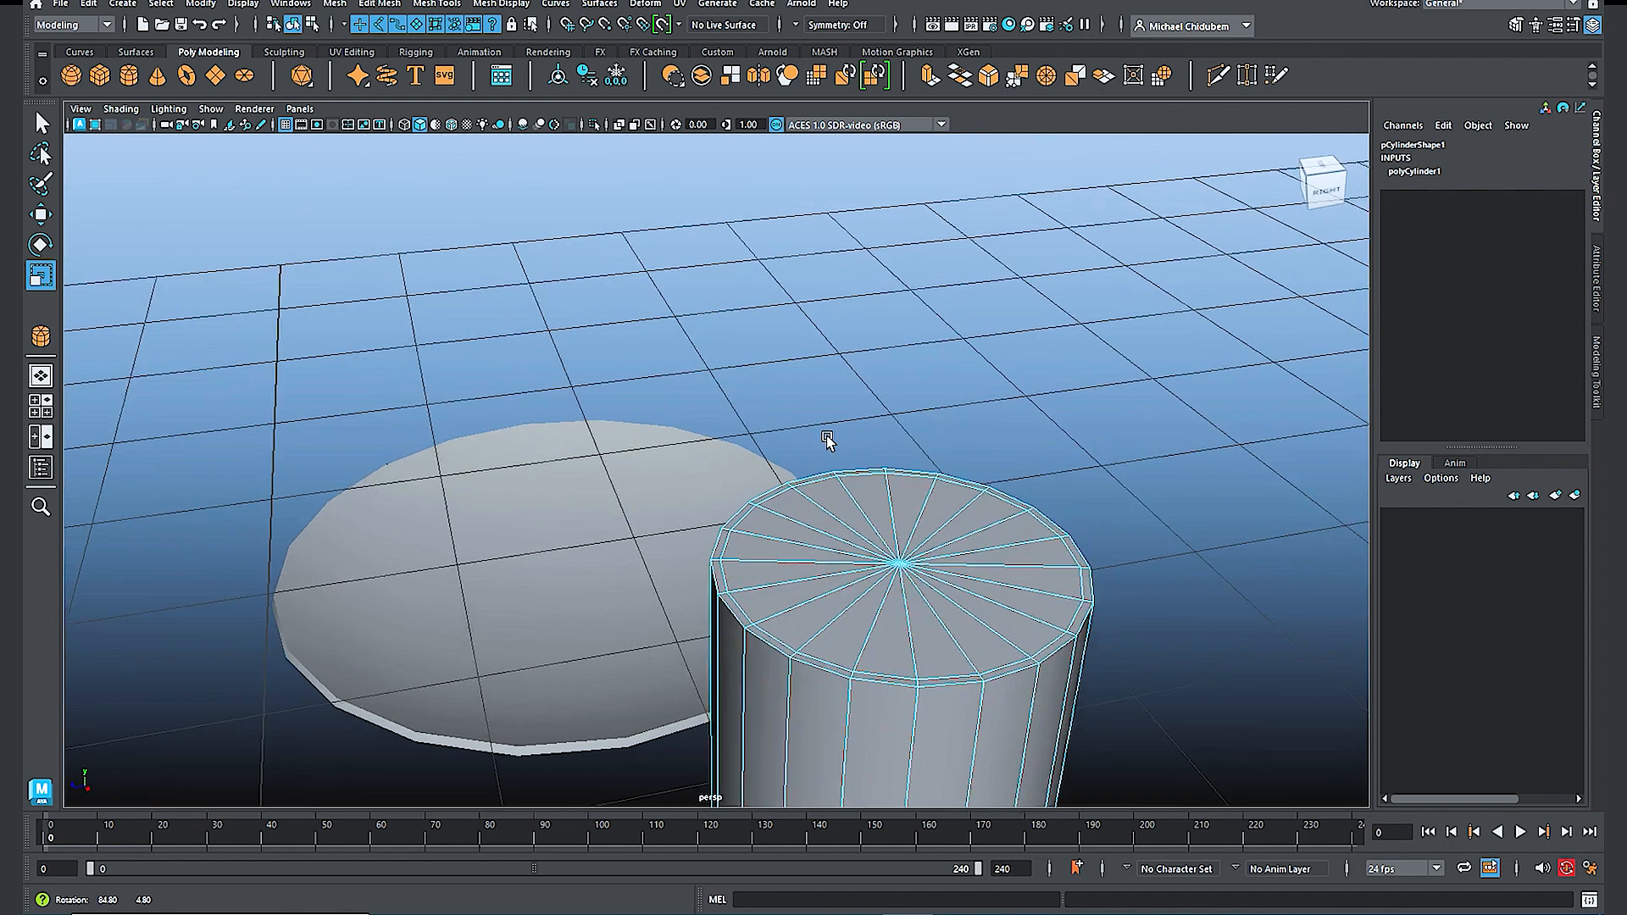
pyautogui.scroll(3, 847, 480)
pyautogui.scroll(4, 977, 603)
pyautogui.scroll(-4, 1023, 602)
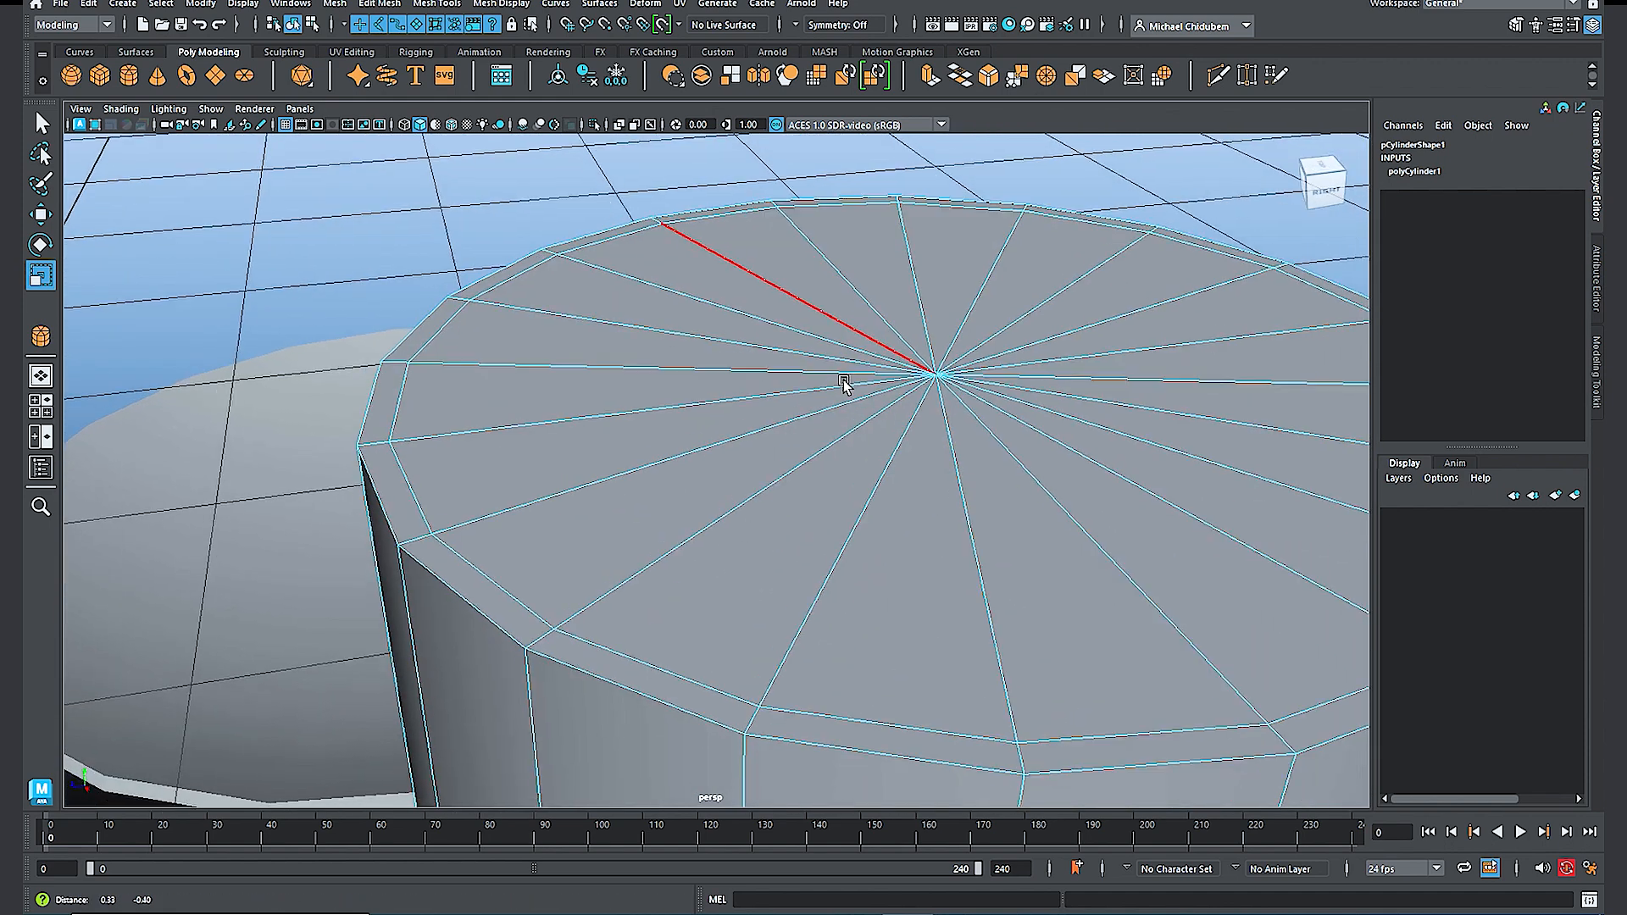
pyautogui.keyDown('alt'); pyautogui.moveTo(843, 378); pyautogui.dragTo(893, 465); pyautogui.keyUp('alt')
pyautogui.rightClick(632, 325)
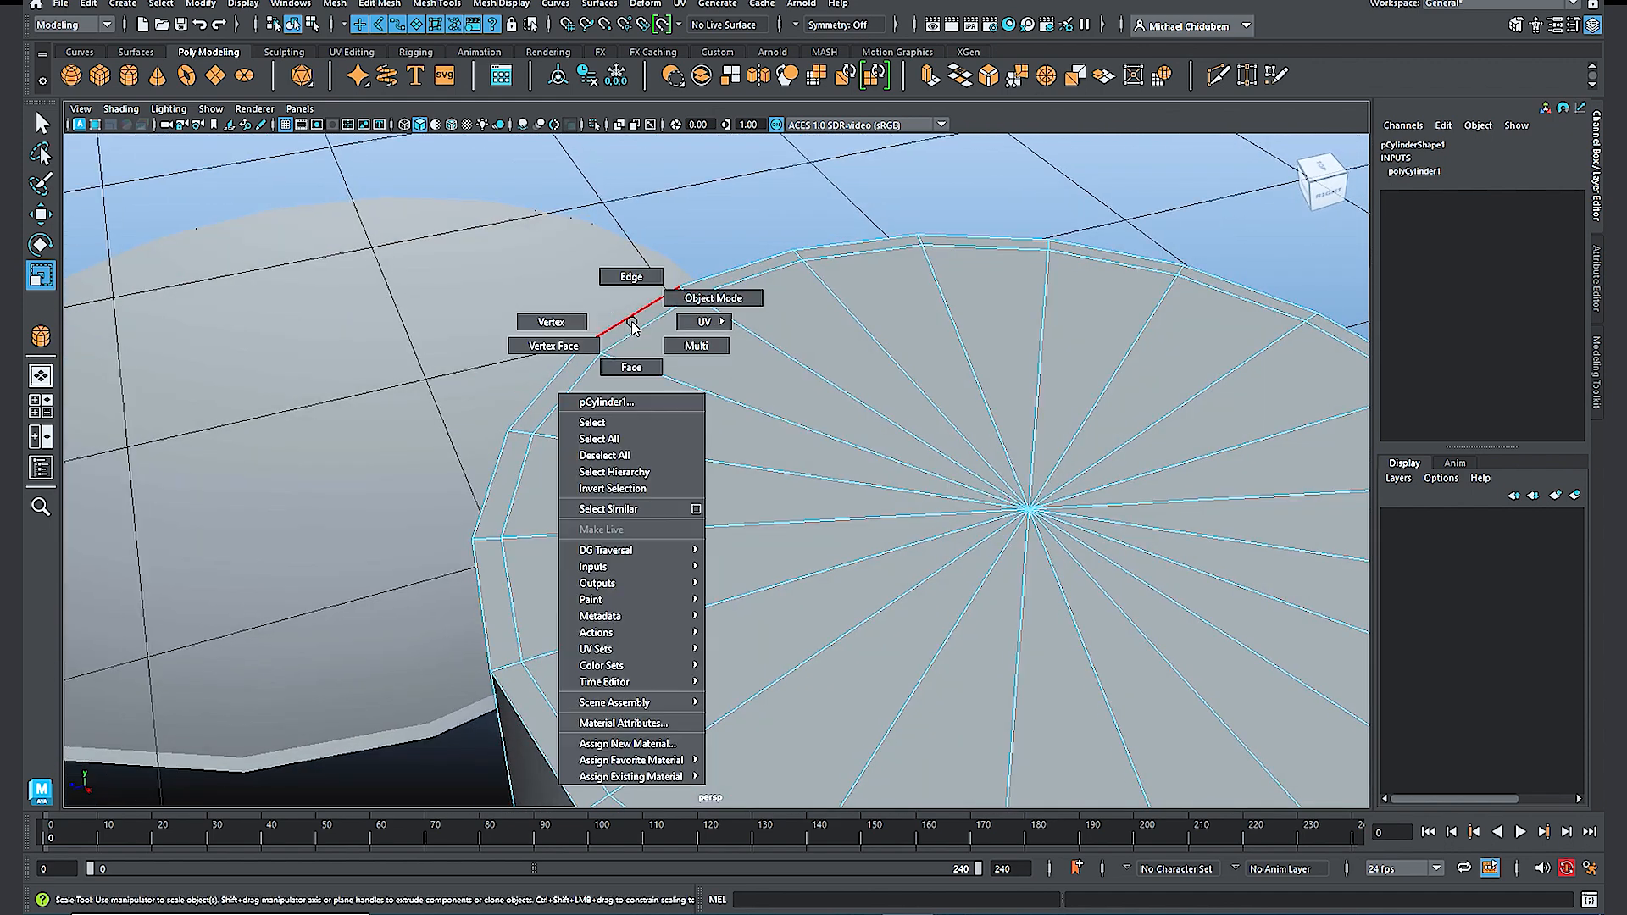
pyautogui.click(631, 366)
pyautogui.click(630, 330)
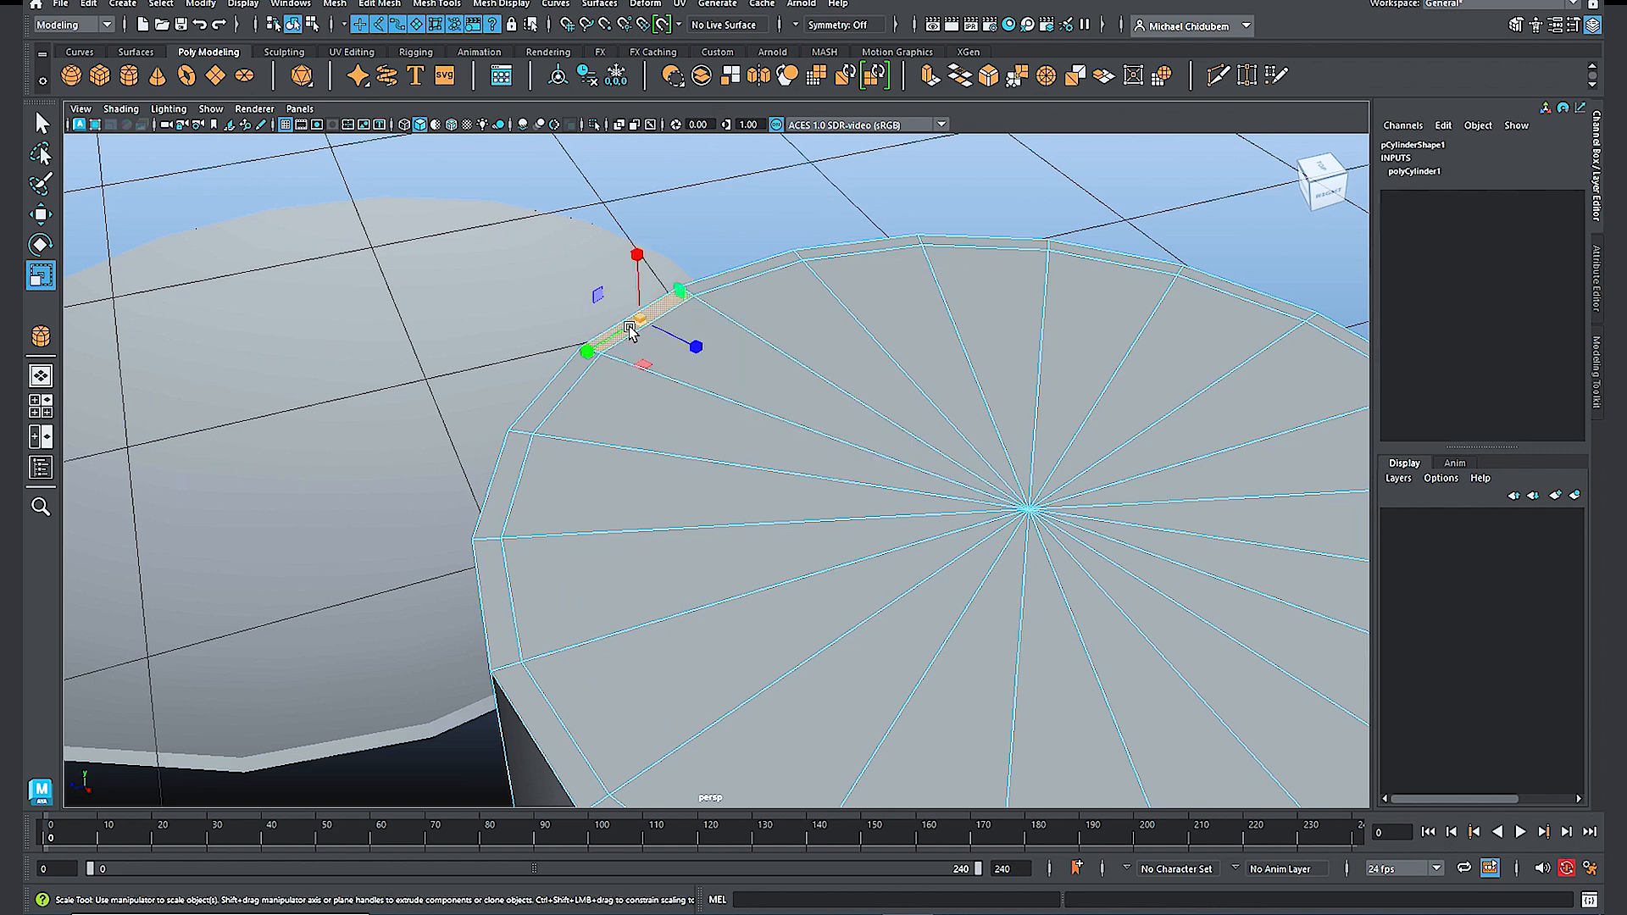
pyautogui.doubleClick(763, 273)
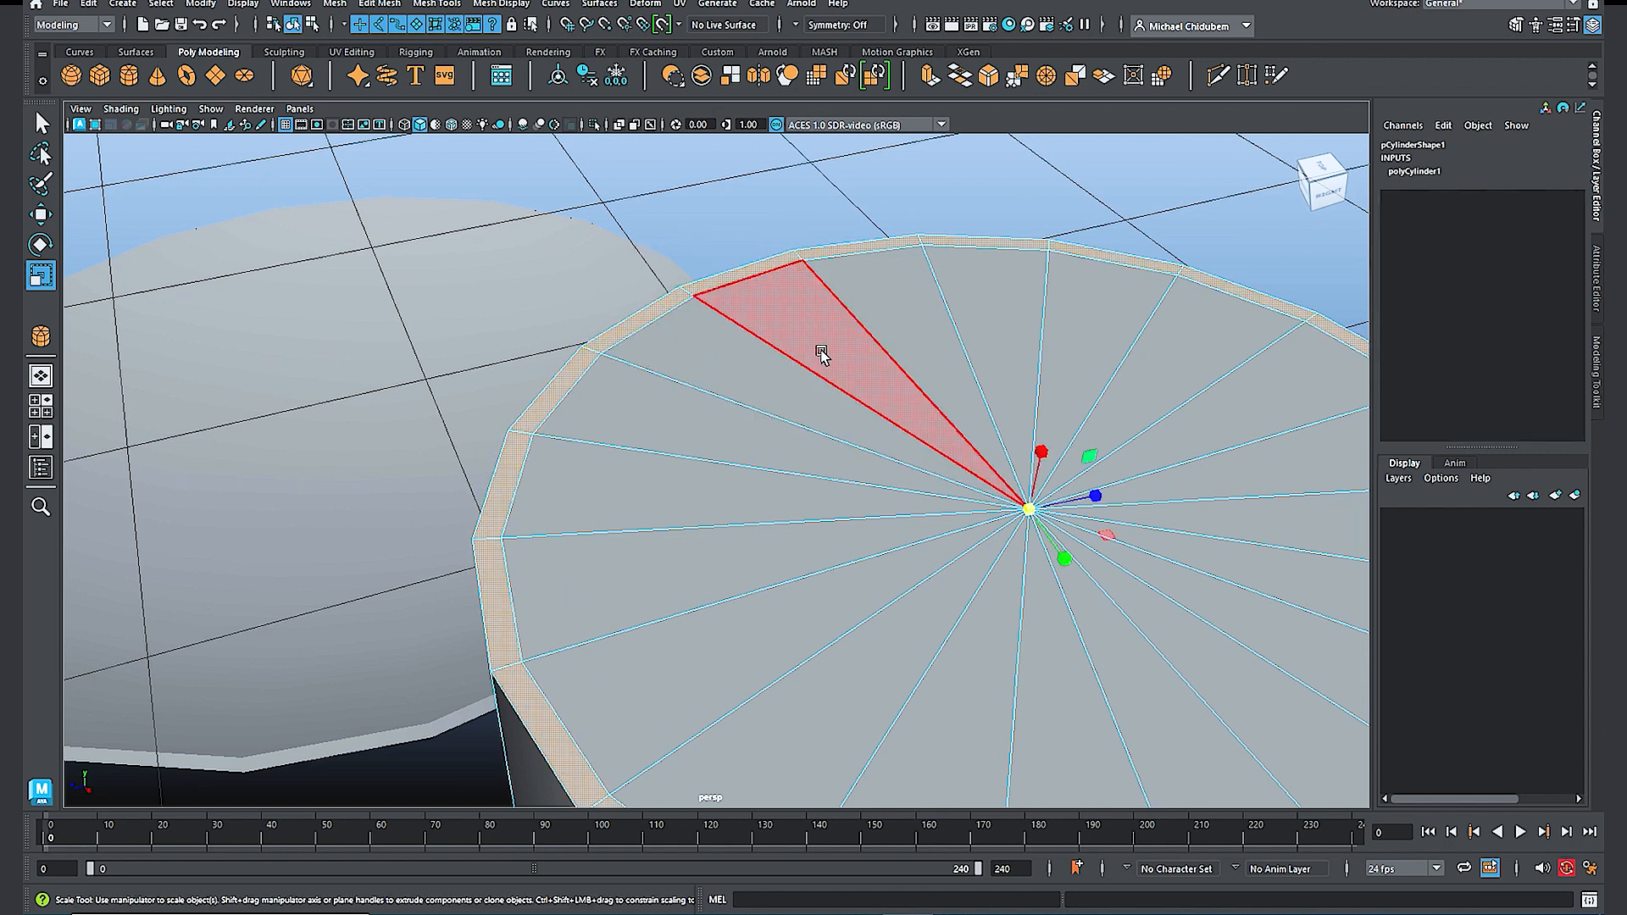
pyautogui.scroll(-4, 875, 370)
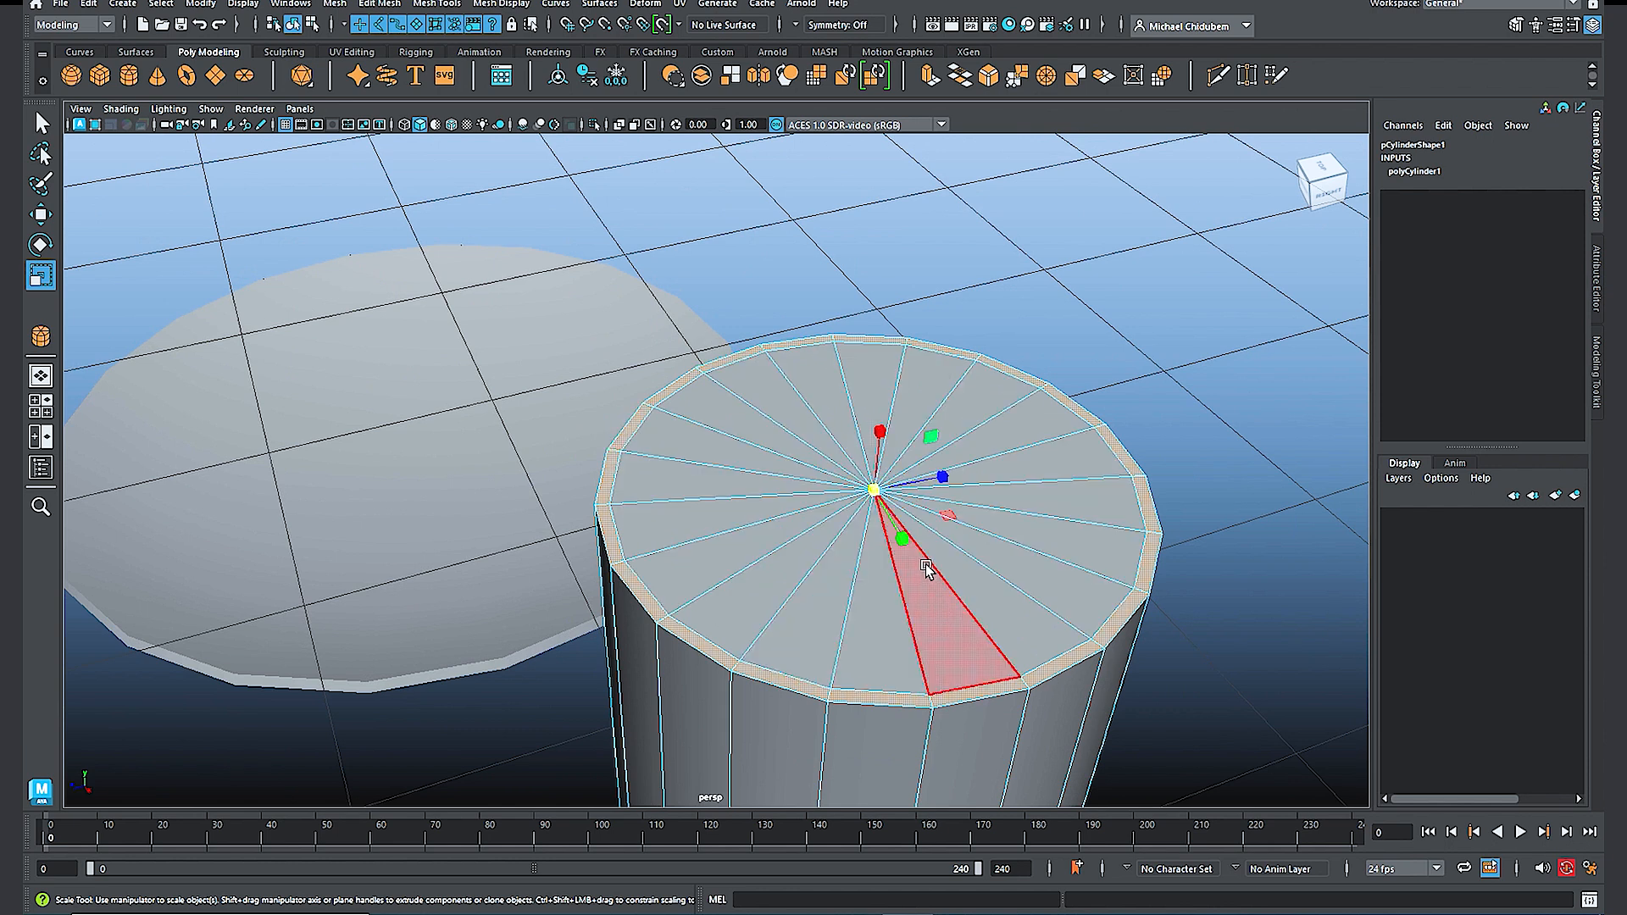
pyautogui.press('w')
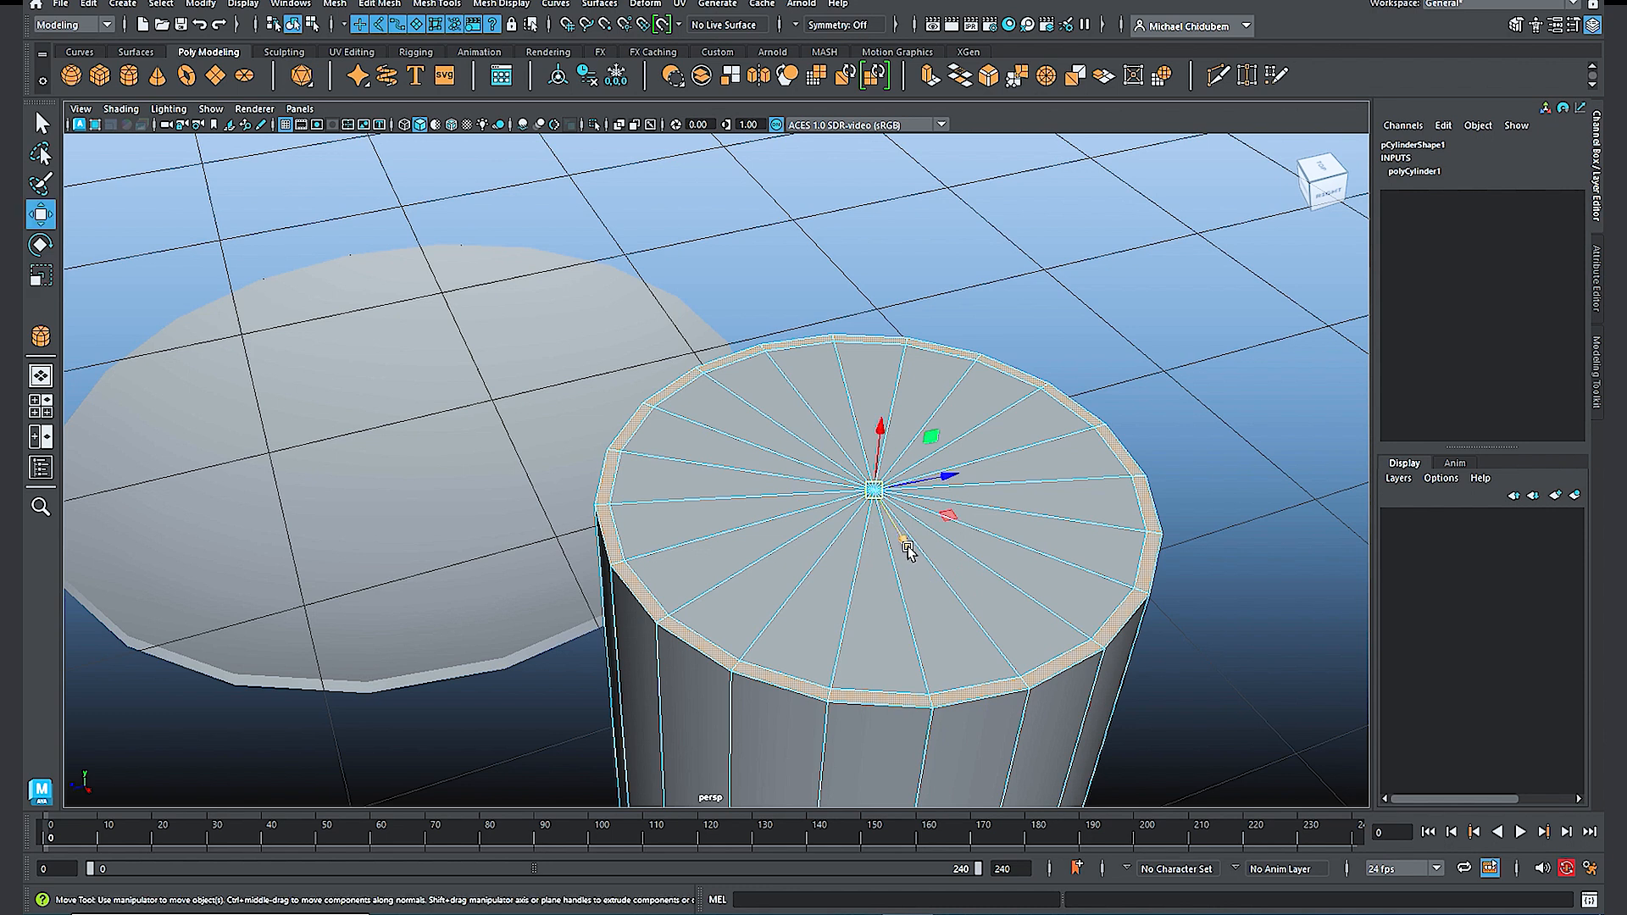
pyautogui.keyDown('alt'); pyautogui.moveTo(929, 592); pyautogui.dragTo(966, 581); pyautogui.keyUp('alt')
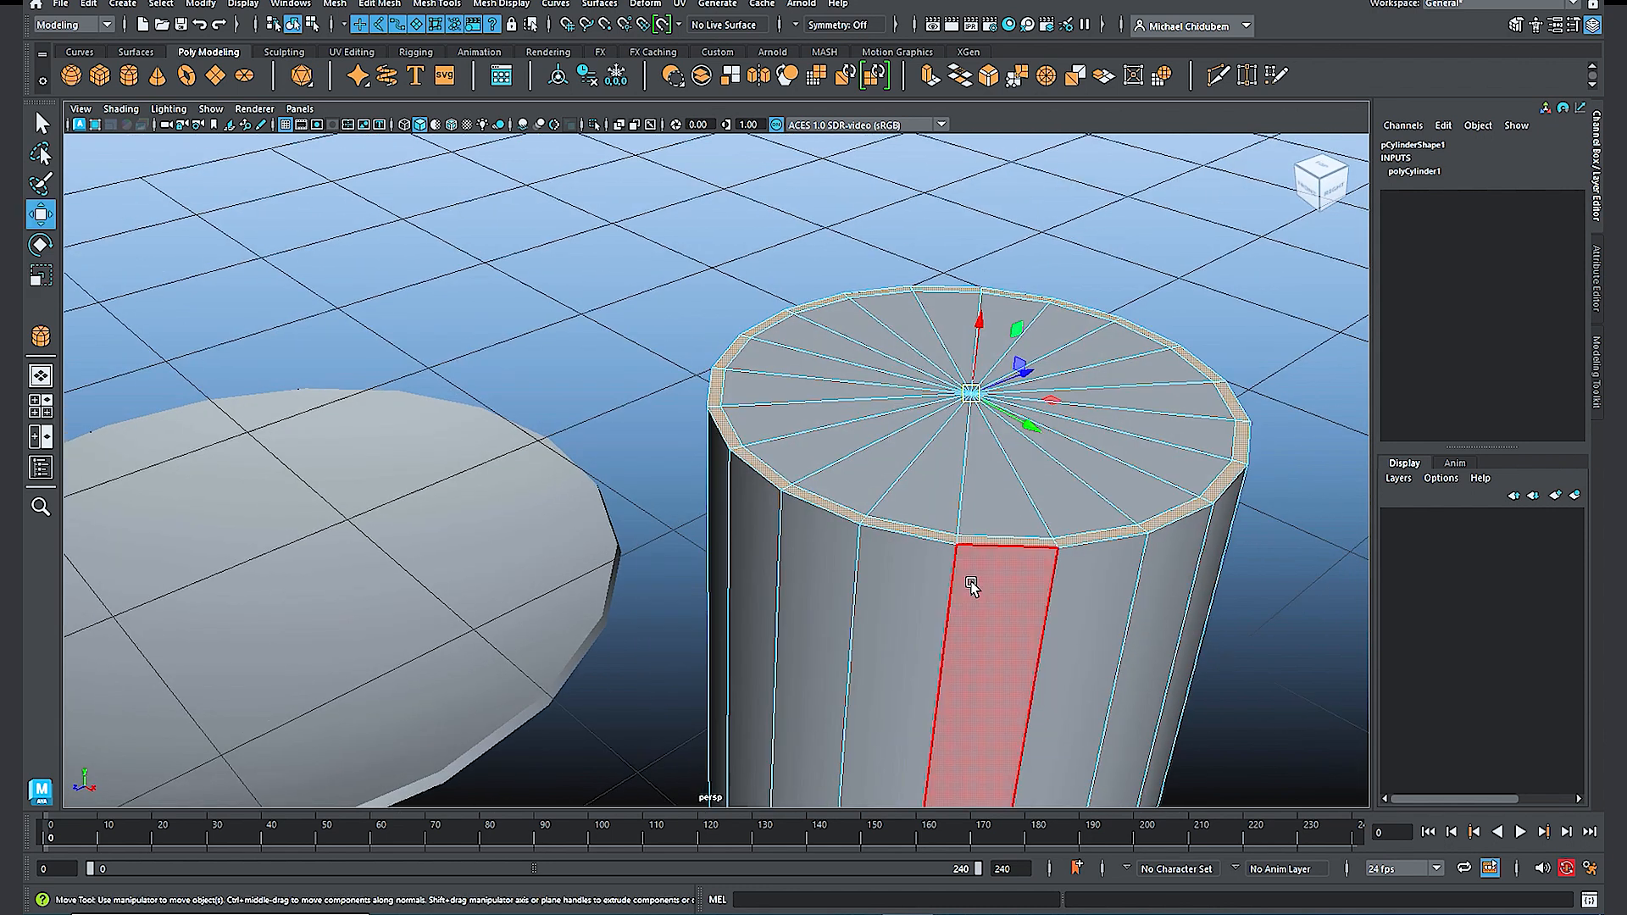
pyautogui.keyDown('shift'); pyautogui.moveTo(977, 328); pyautogui.dragTo(981, 312); pyautogui.keyUp('shift')
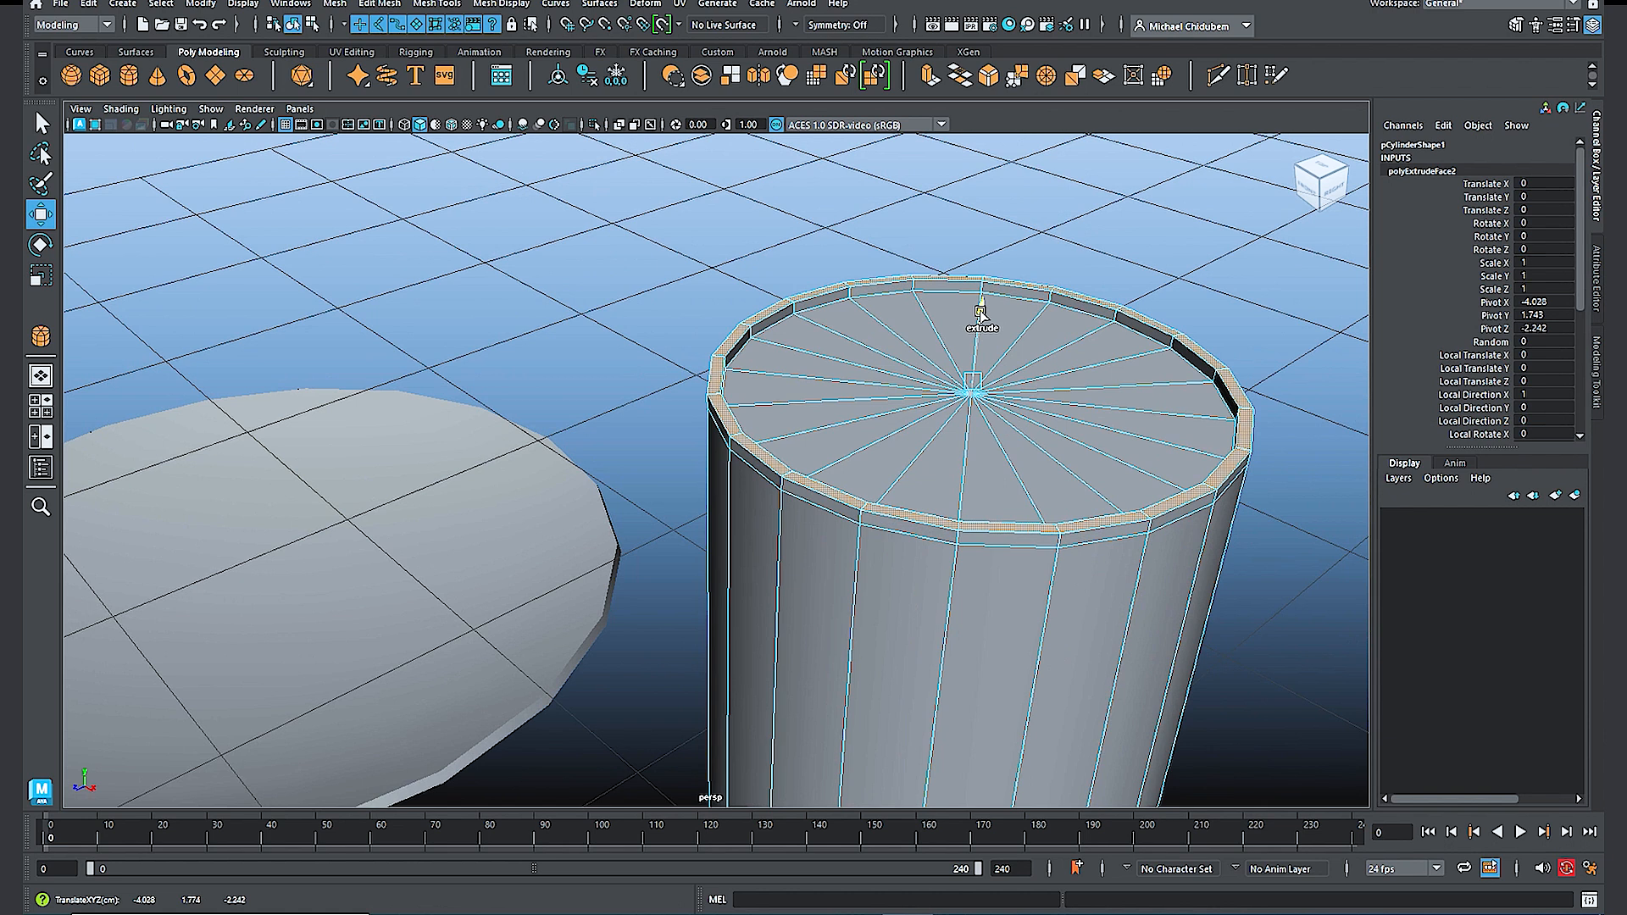
pyautogui.keyDown('shift'); pyautogui.moveTo(980, 312); pyautogui.dragTo(981, 312); pyautogui.keyUp('shift')
pyautogui.scroll(-3, 1076, 445)
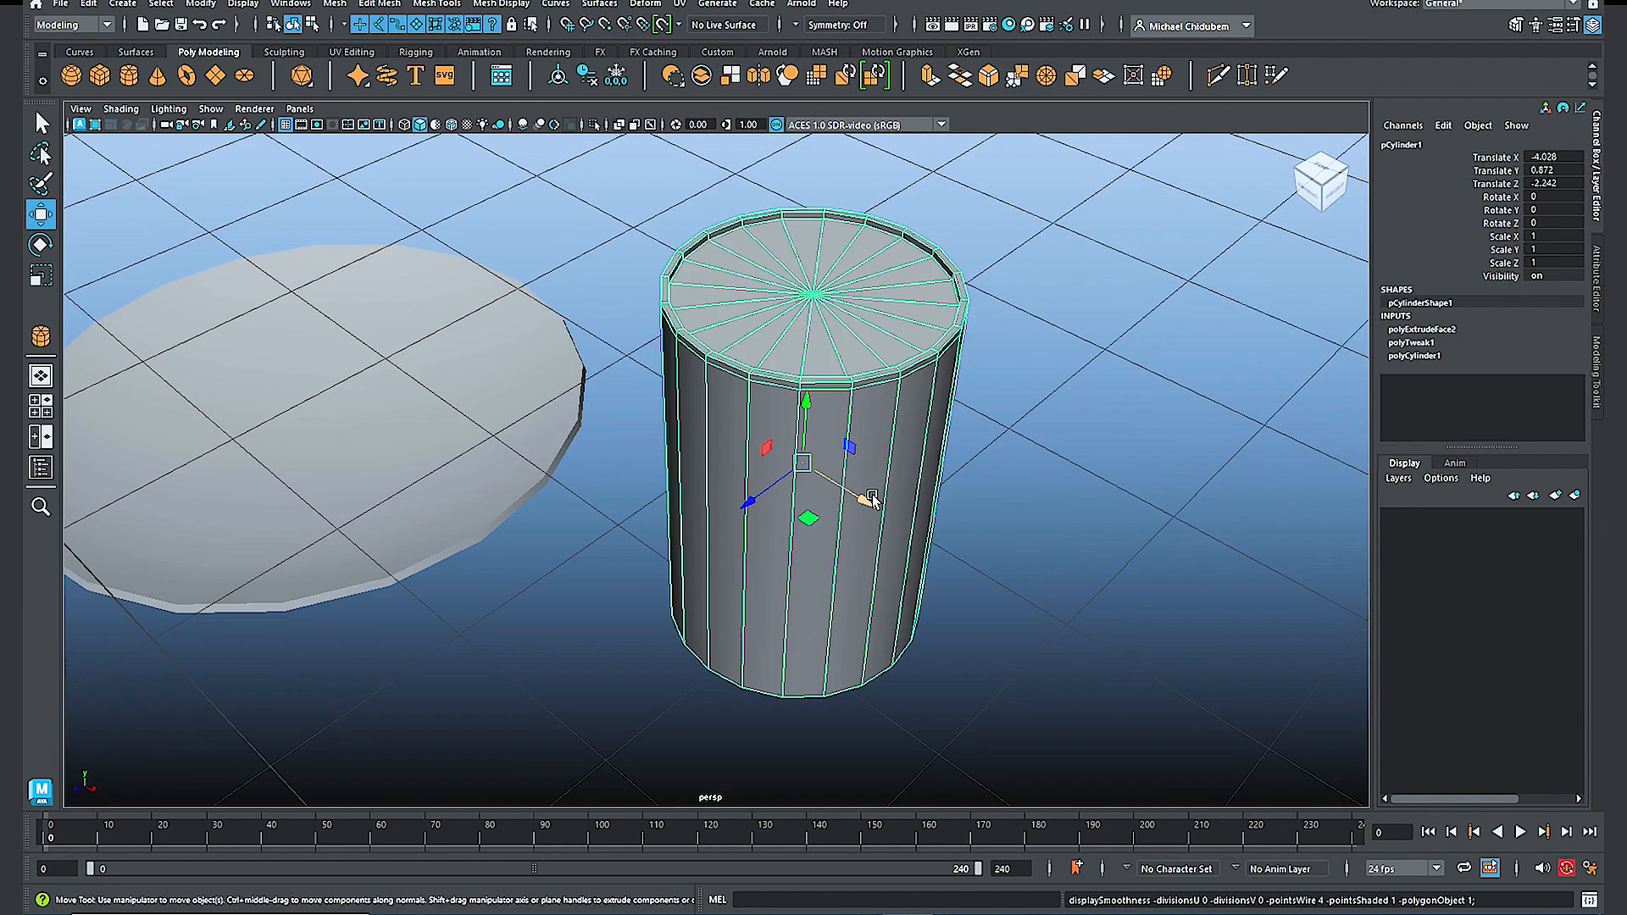
# Step: Draw a second, smaller polygon cylinder on the grid beside the tall one, about 0.48 in radius and 1.01 high
pyautogui.scroll(5, 873, 500)
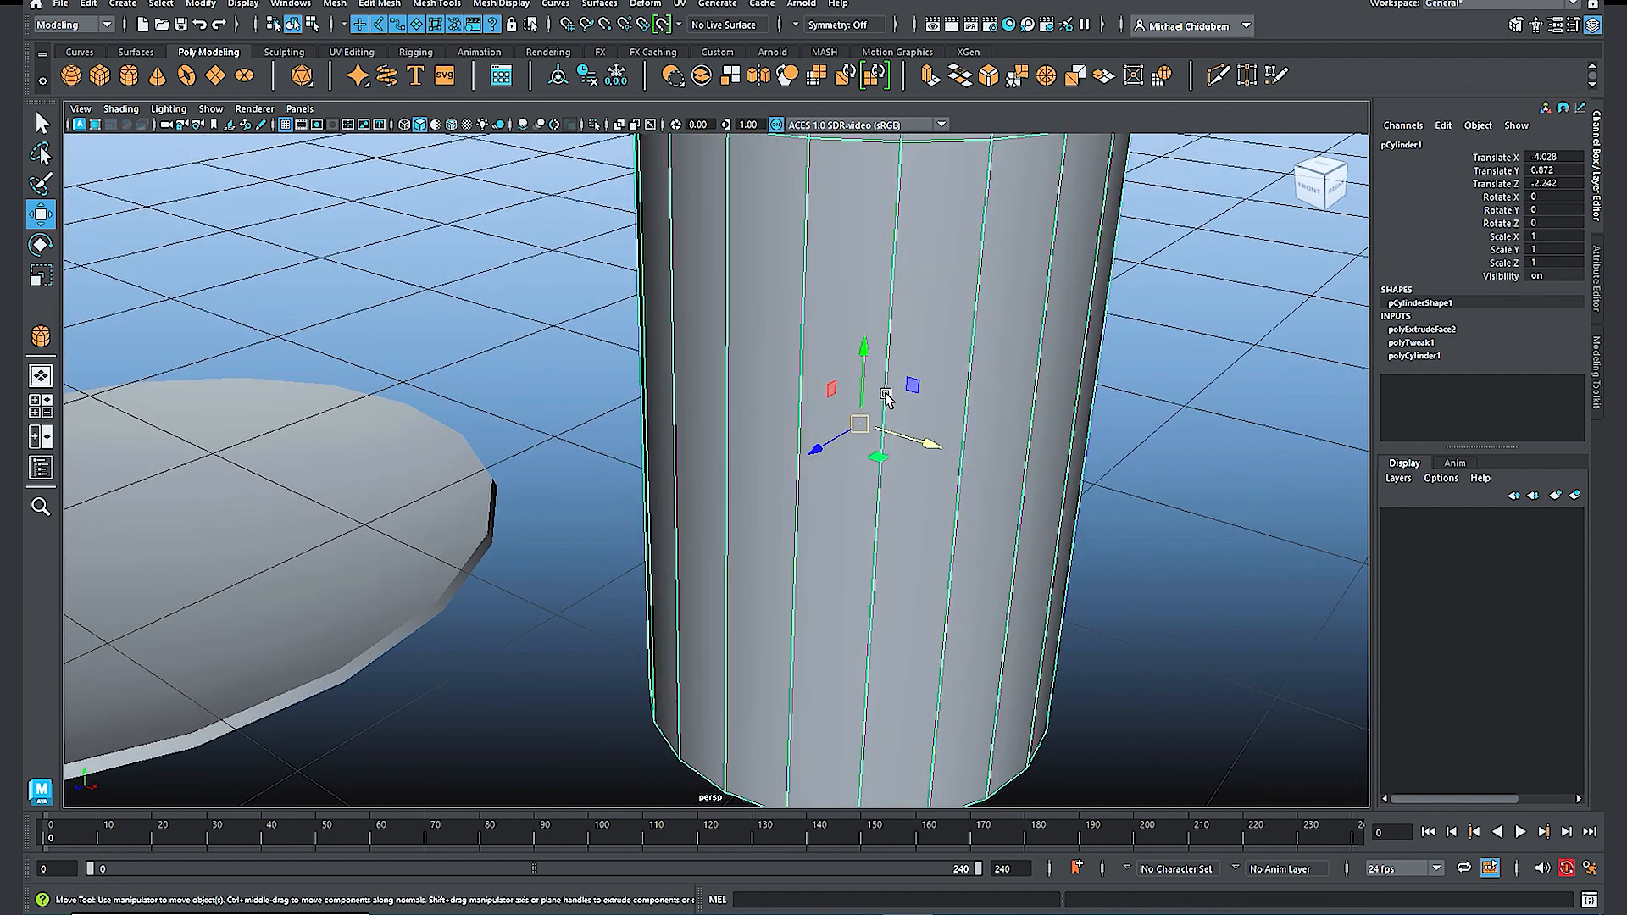
pyautogui.scroll(-8, 886, 396)
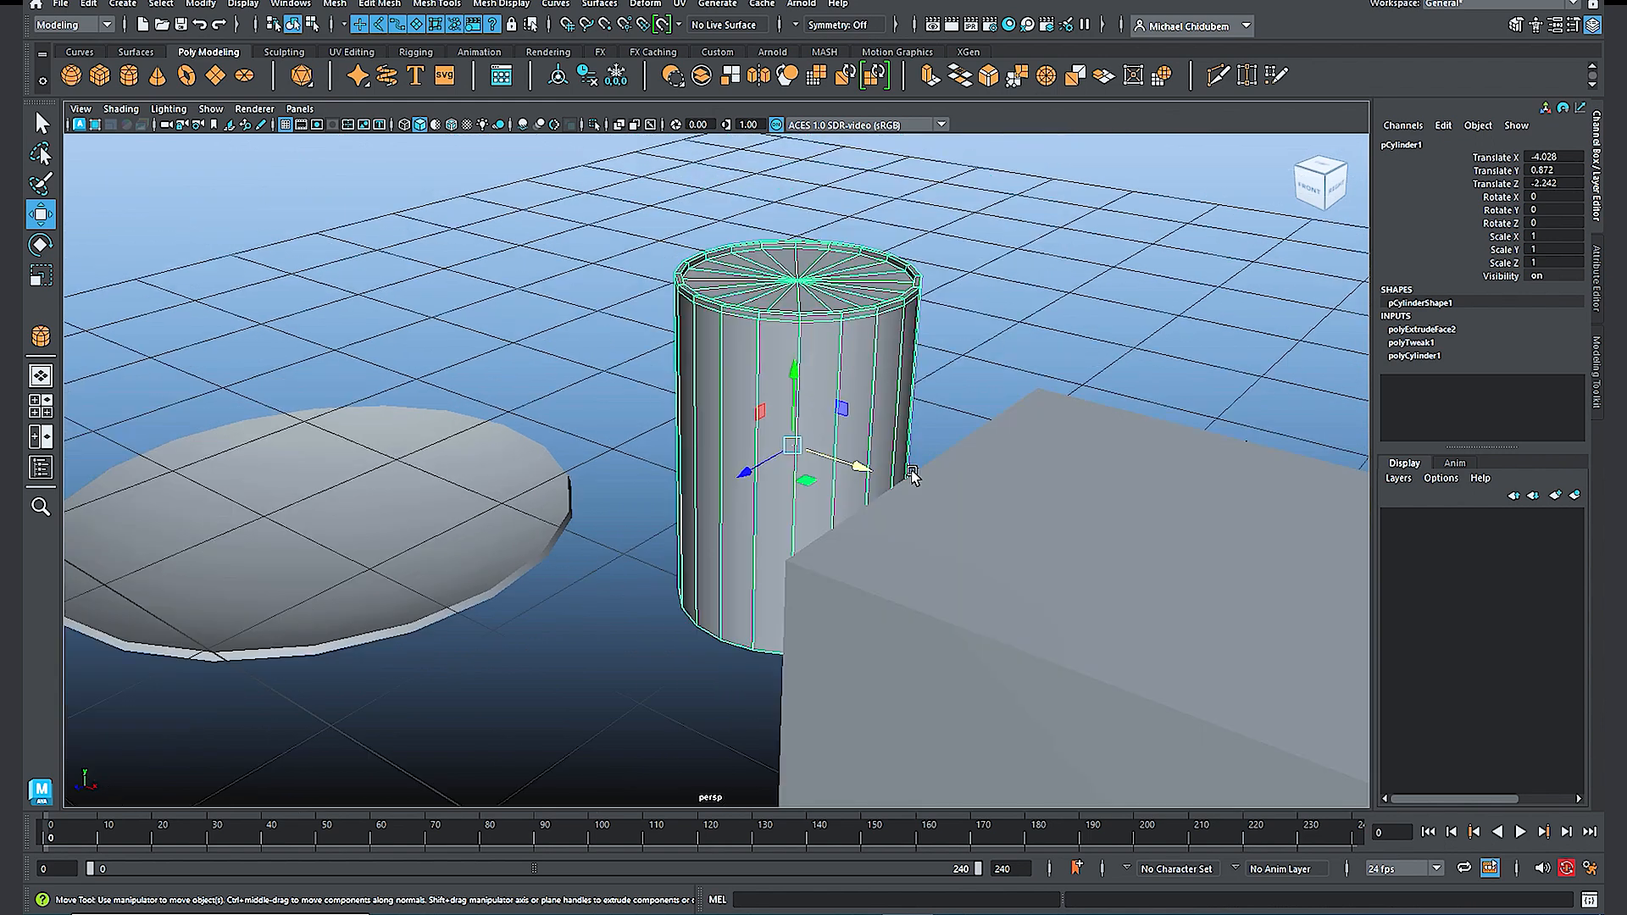
pyautogui.keyDown('alt'); pyautogui.moveTo(1032, 520); pyautogui.dragTo(990, 537); pyautogui.keyUp('alt')
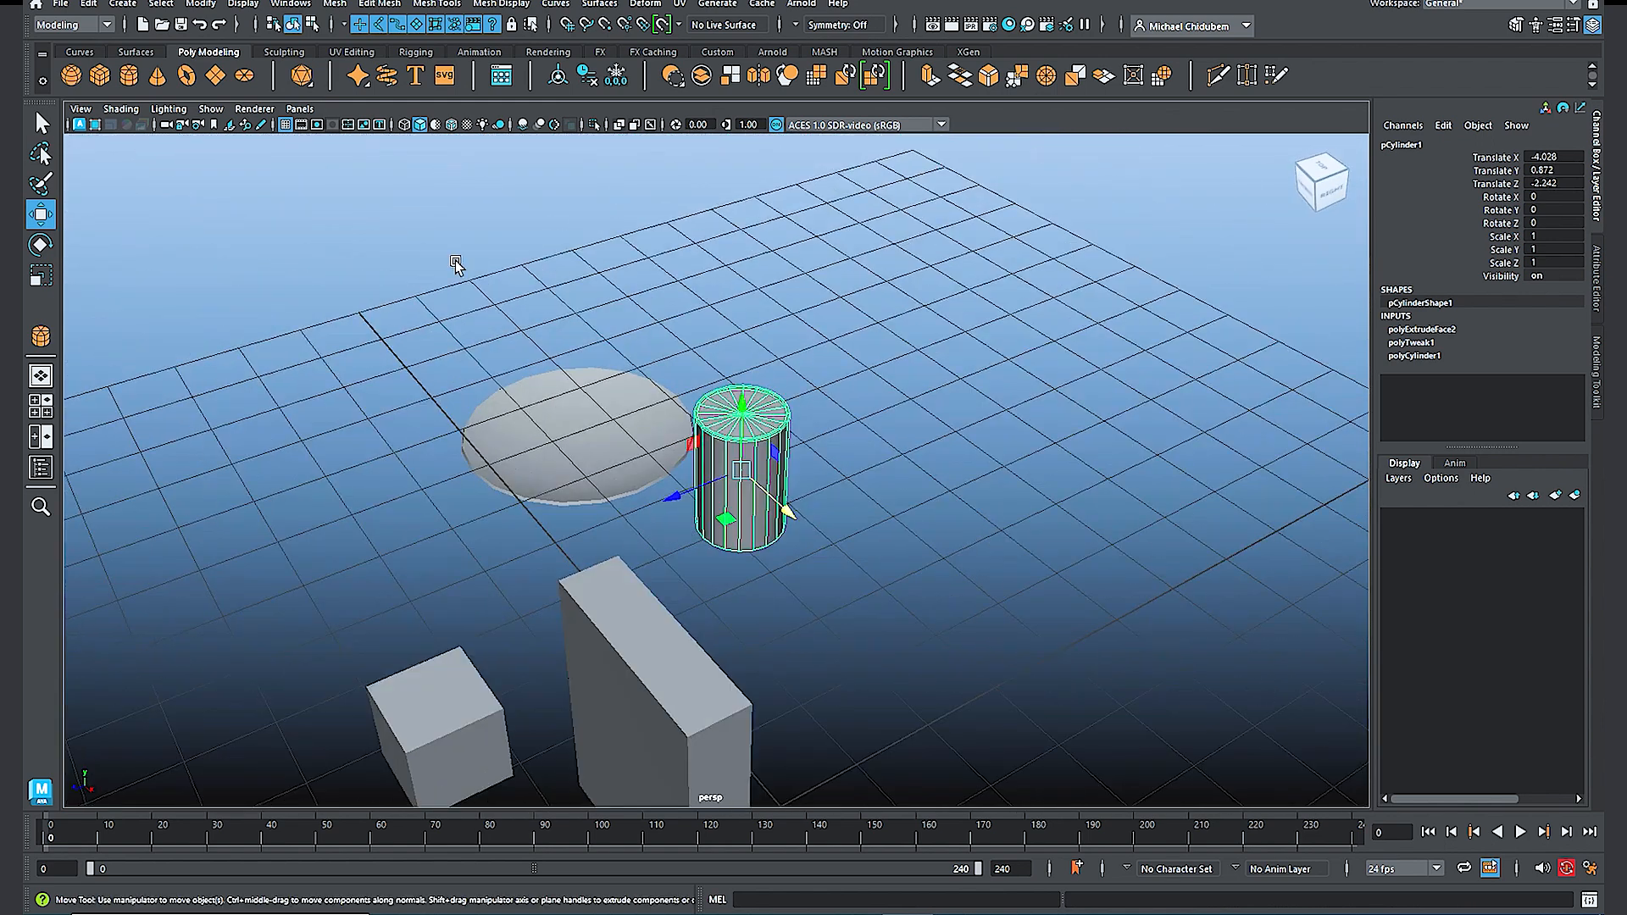
pyautogui.click(128, 77)
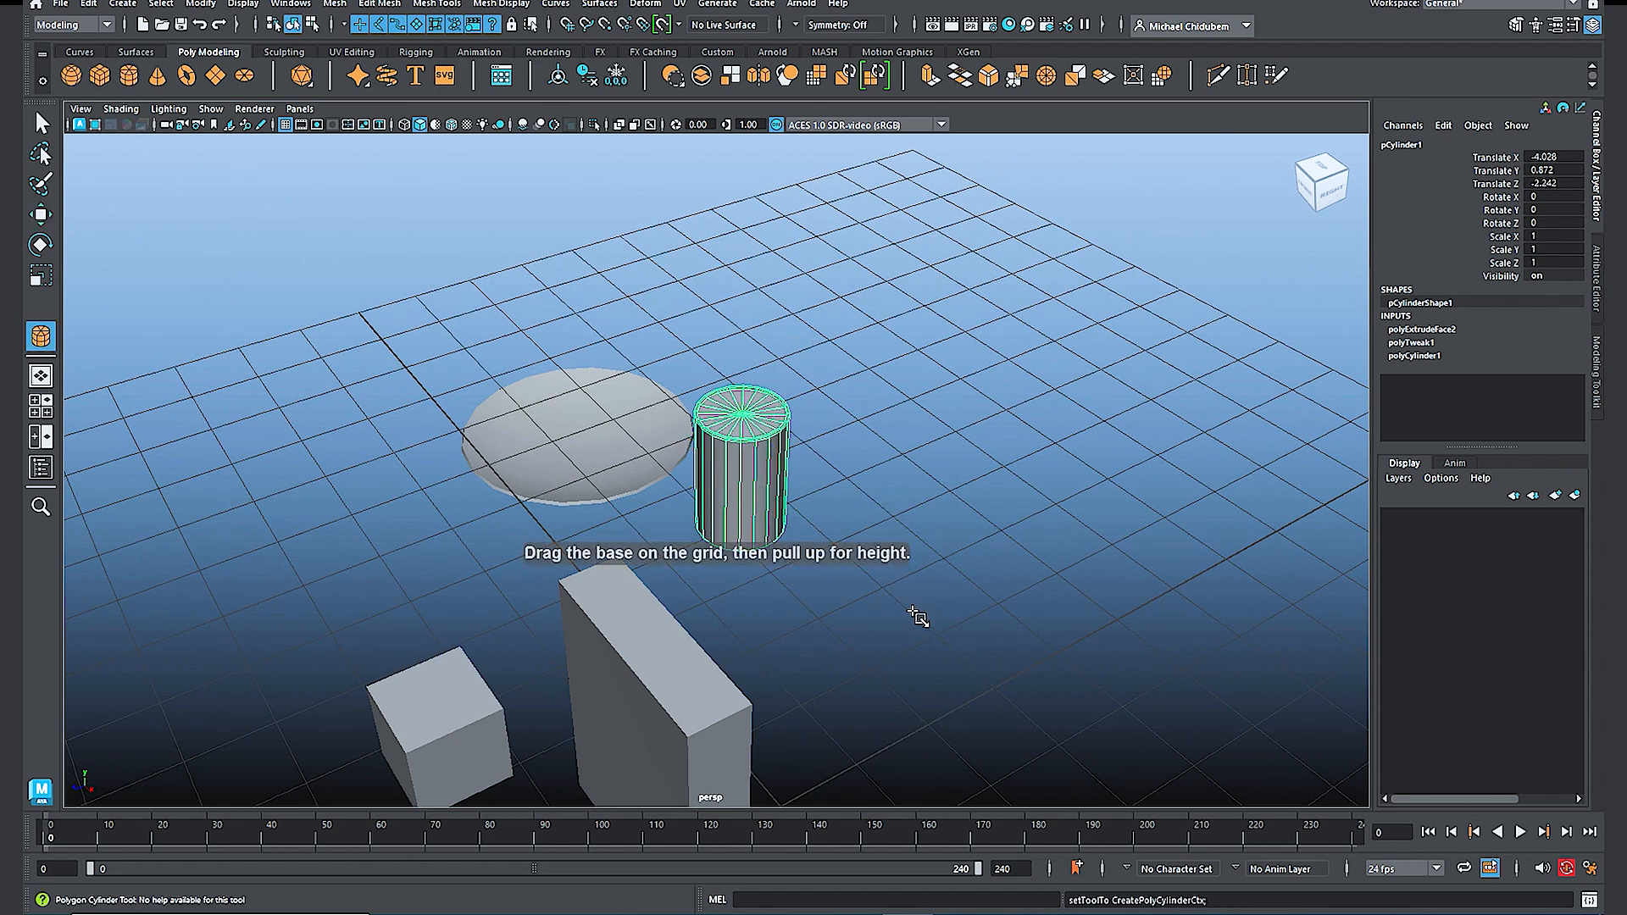
pyautogui.moveTo(908, 610); pyautogui.dragTo(922, 534)
pyautogui.keyDown('alt'); pyautogui.moveTo(1006, 624); pyautogui.dragTo(995, 596); pyautogui.keyUp('alt')
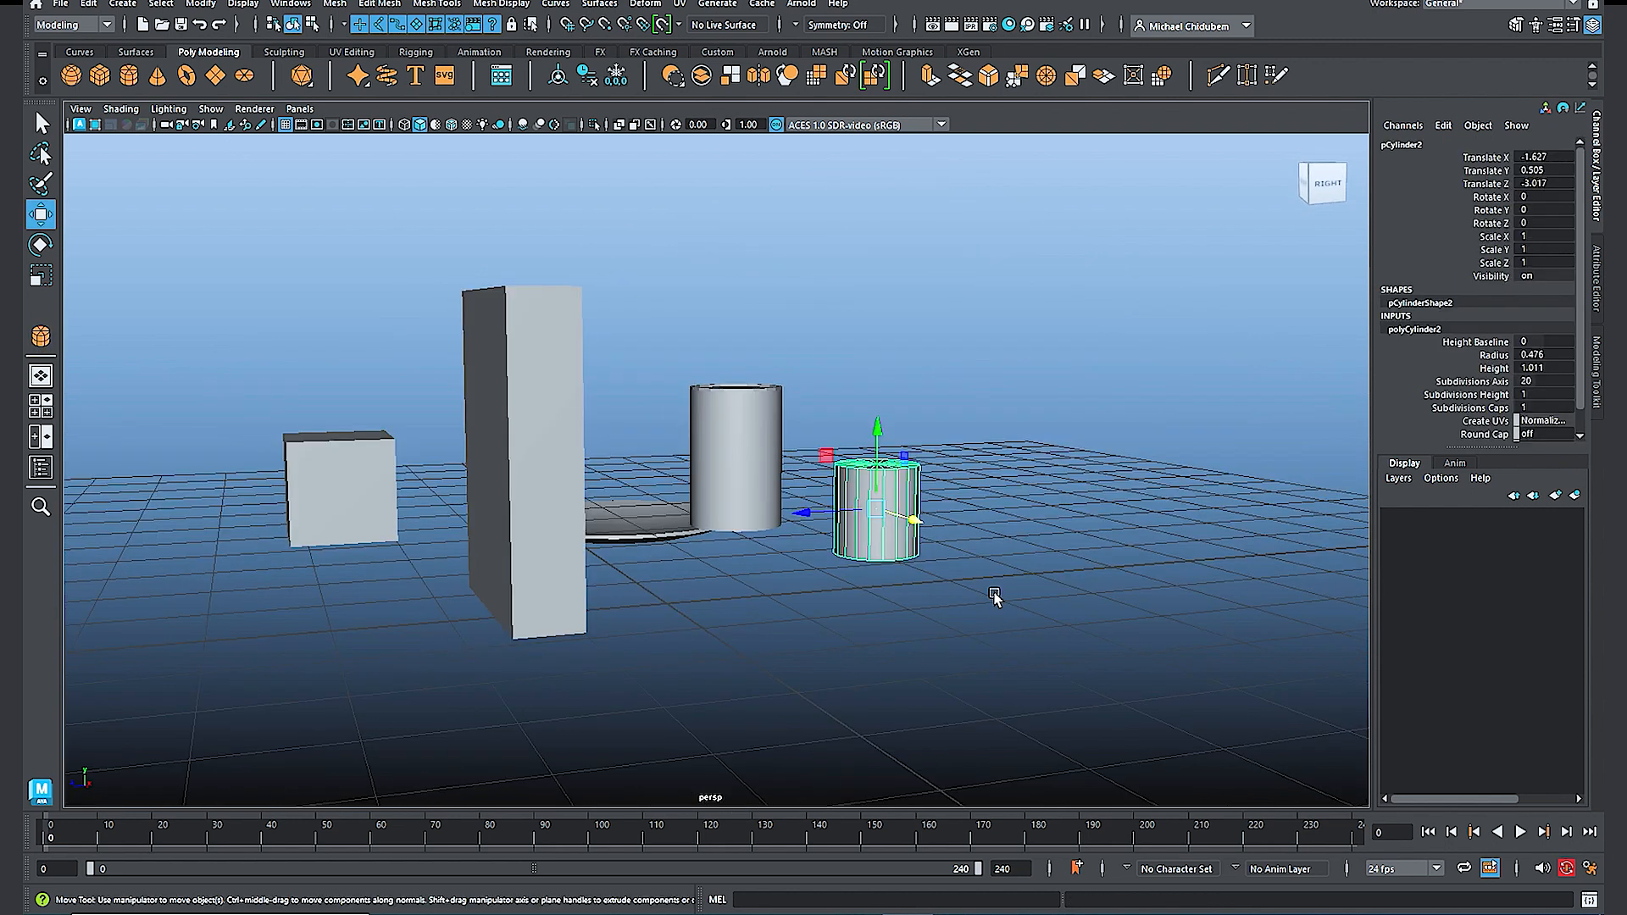
pyautogui.press('f')
pyautogui.keyDown('alt'); pyautogui.moveTo(861, 526); pyautogui.dragTo(857, 550); pyautogui.keyUp('alt')
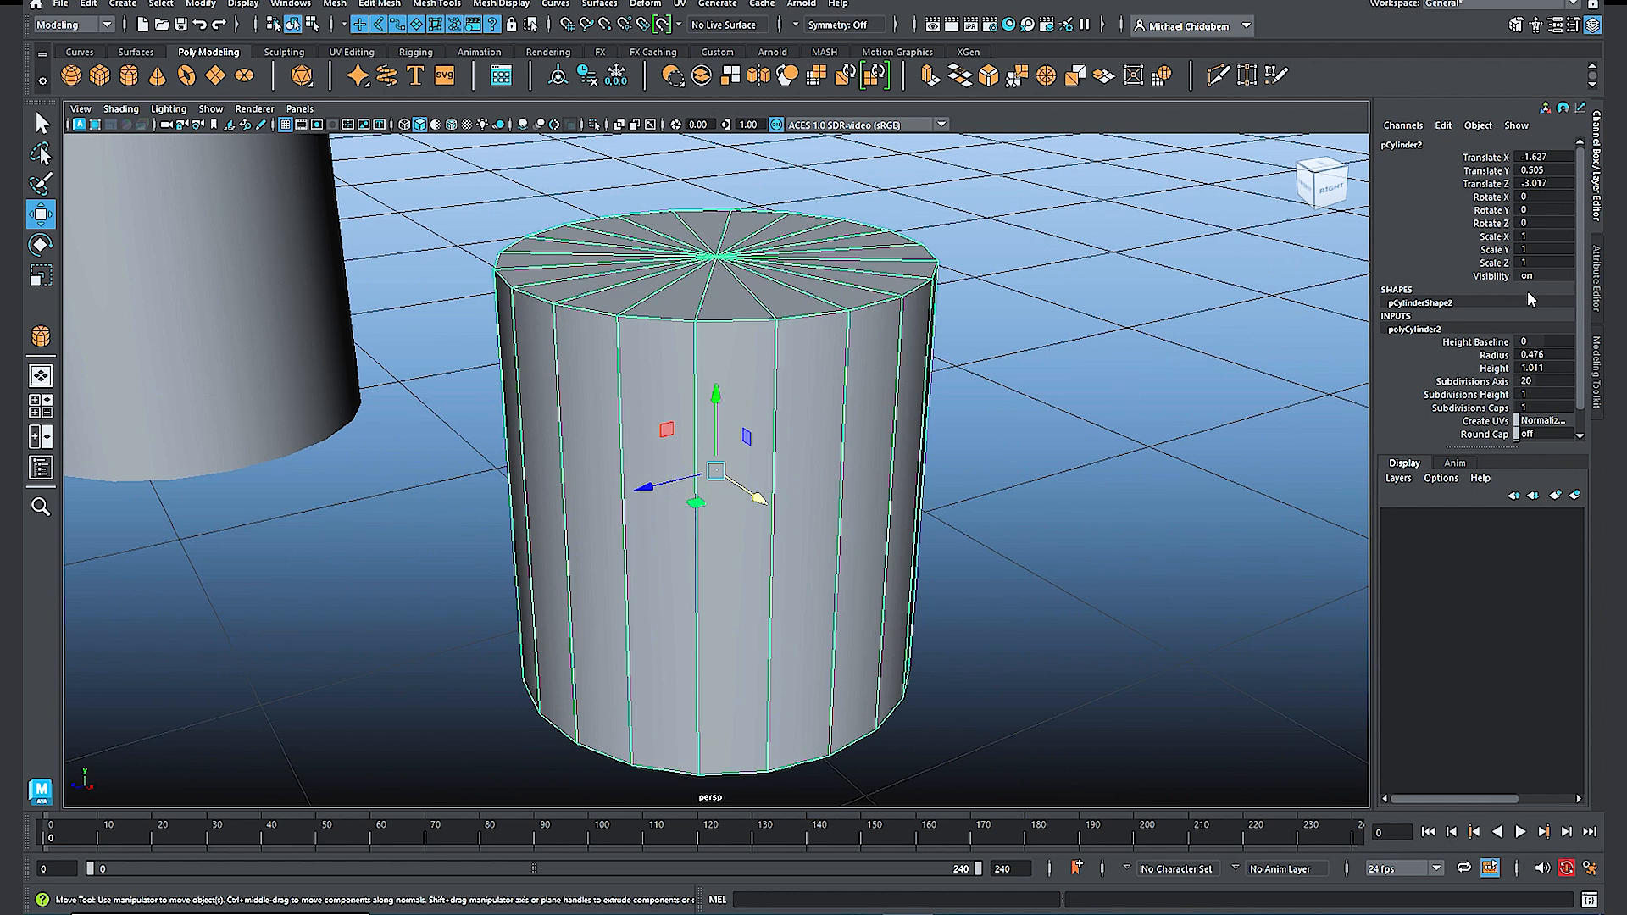
# Step: Set the small cylinder's cap subdivisions to 2 and its height subdivisions to 9
pyautogui.doubleClick(1538, 407)
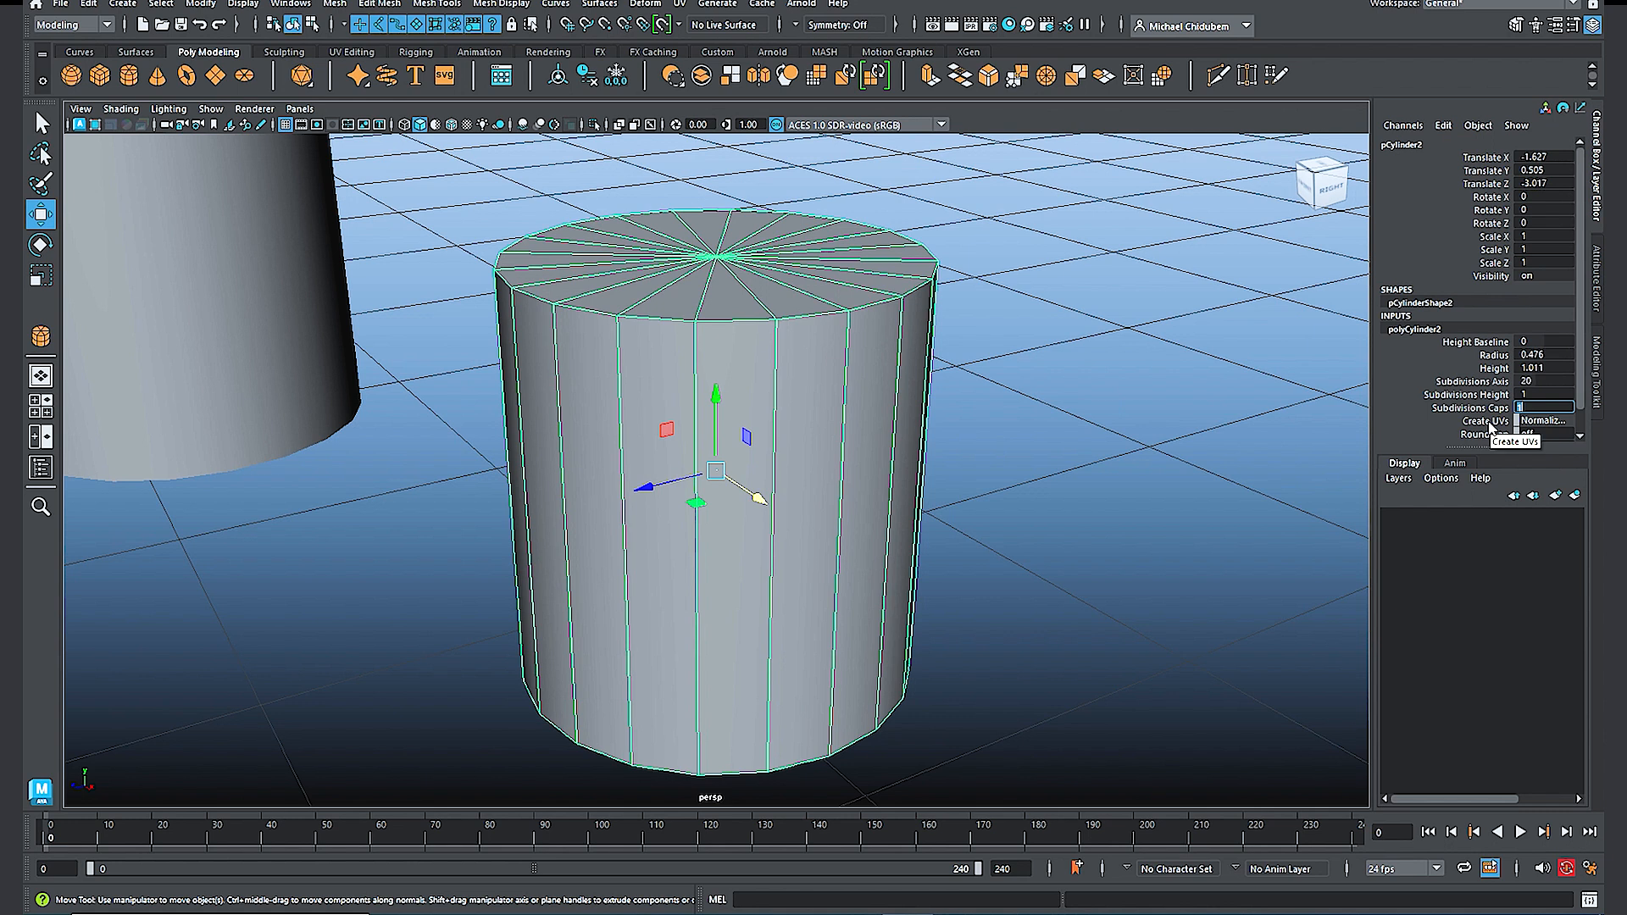
pyautogui.write('2')
pyautogui.press('Return')
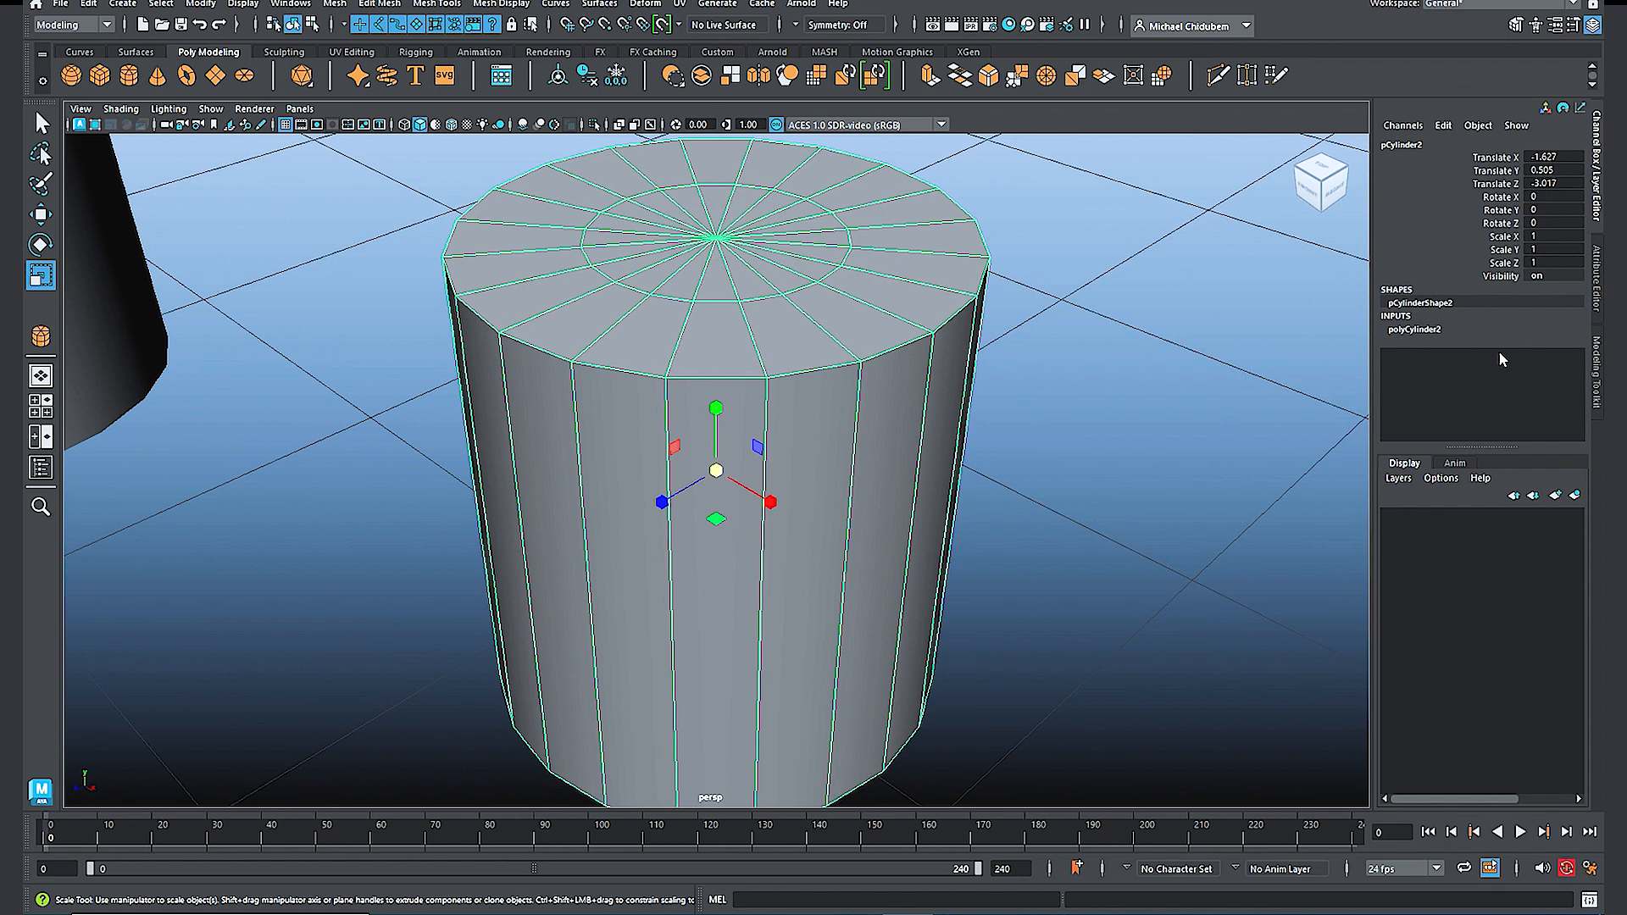
pyautogui.click(1415, 329)
pyautogui.scroll(-1, 1569, 287)
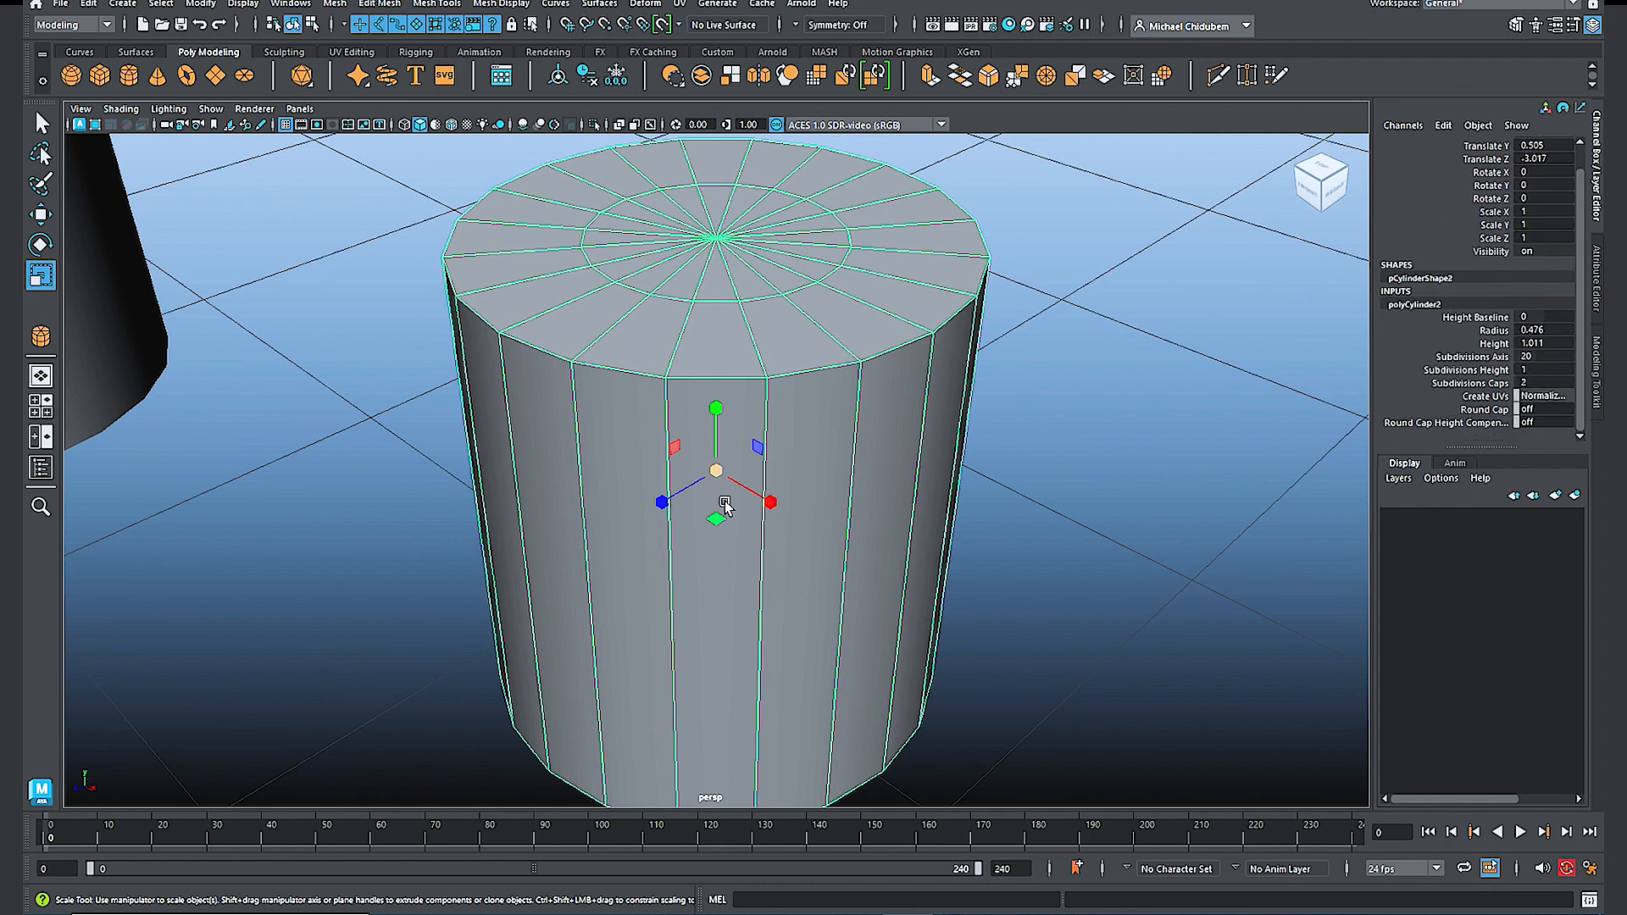
pyautogui.doubleClick(1540, 371)
pyautogui.write('9')
pyautogui.press('Return')
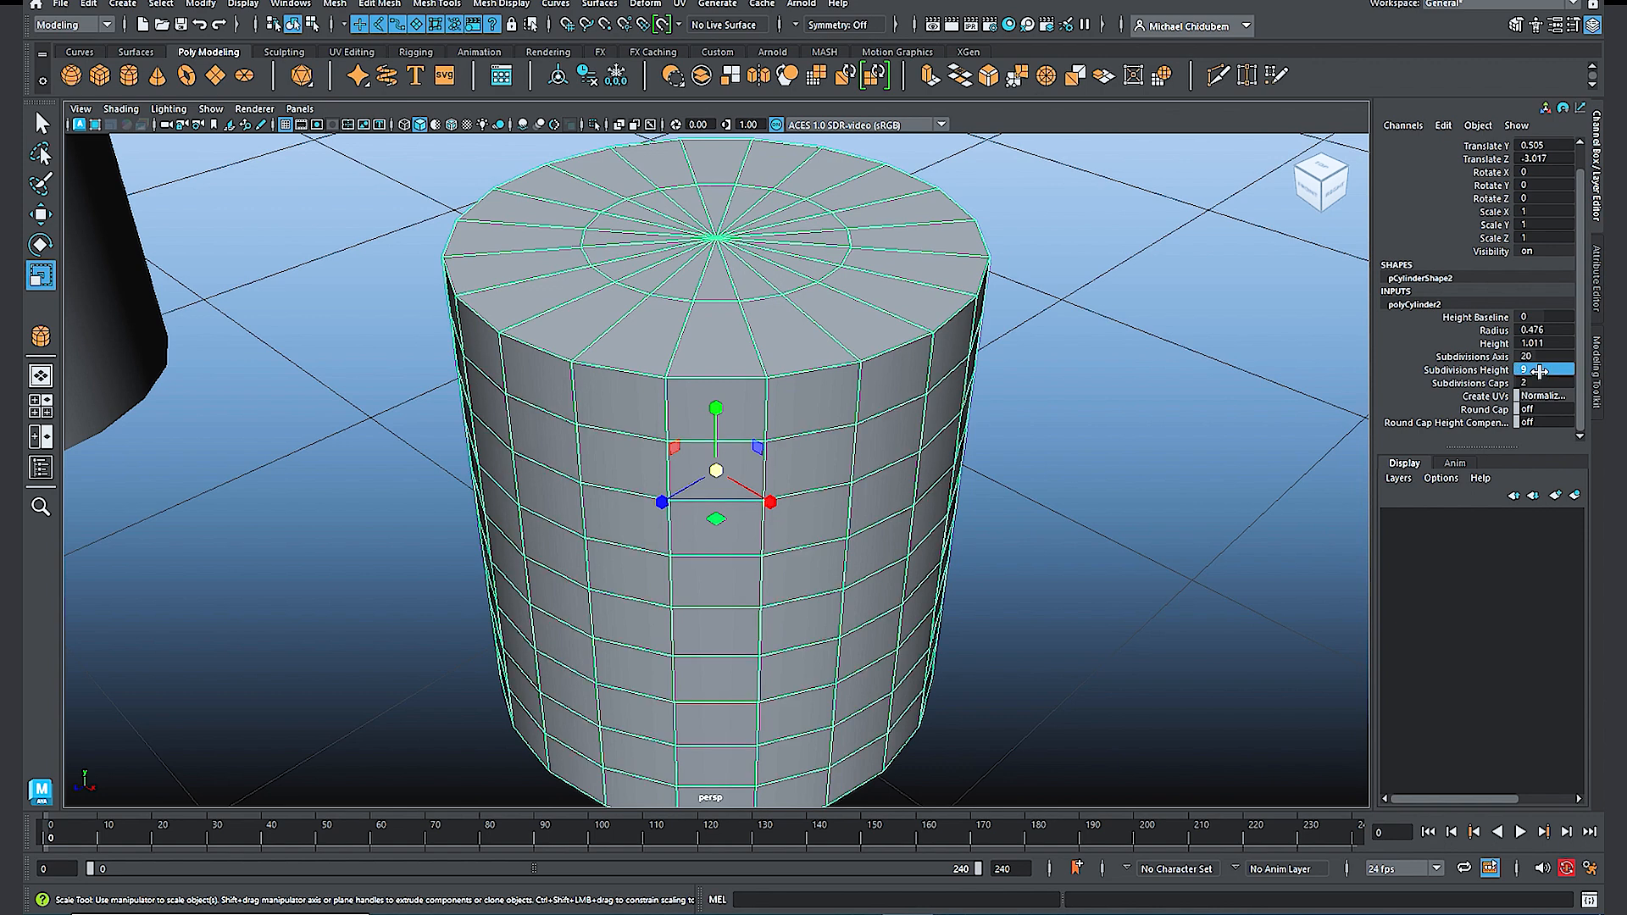
pyautogui.moveTo(800, 673)
pyautogui.keyDown('alt'); pyautogui.mouseDown()
pyautogui.moveTo(755, 672)
pyautogui.moveTo(862, 660)
pyautogui.moveTo(825, 654)
pyautogui.moveTo(786, 673)
pyautogui.mouseUp(); pyautogui.keyUp('alt')
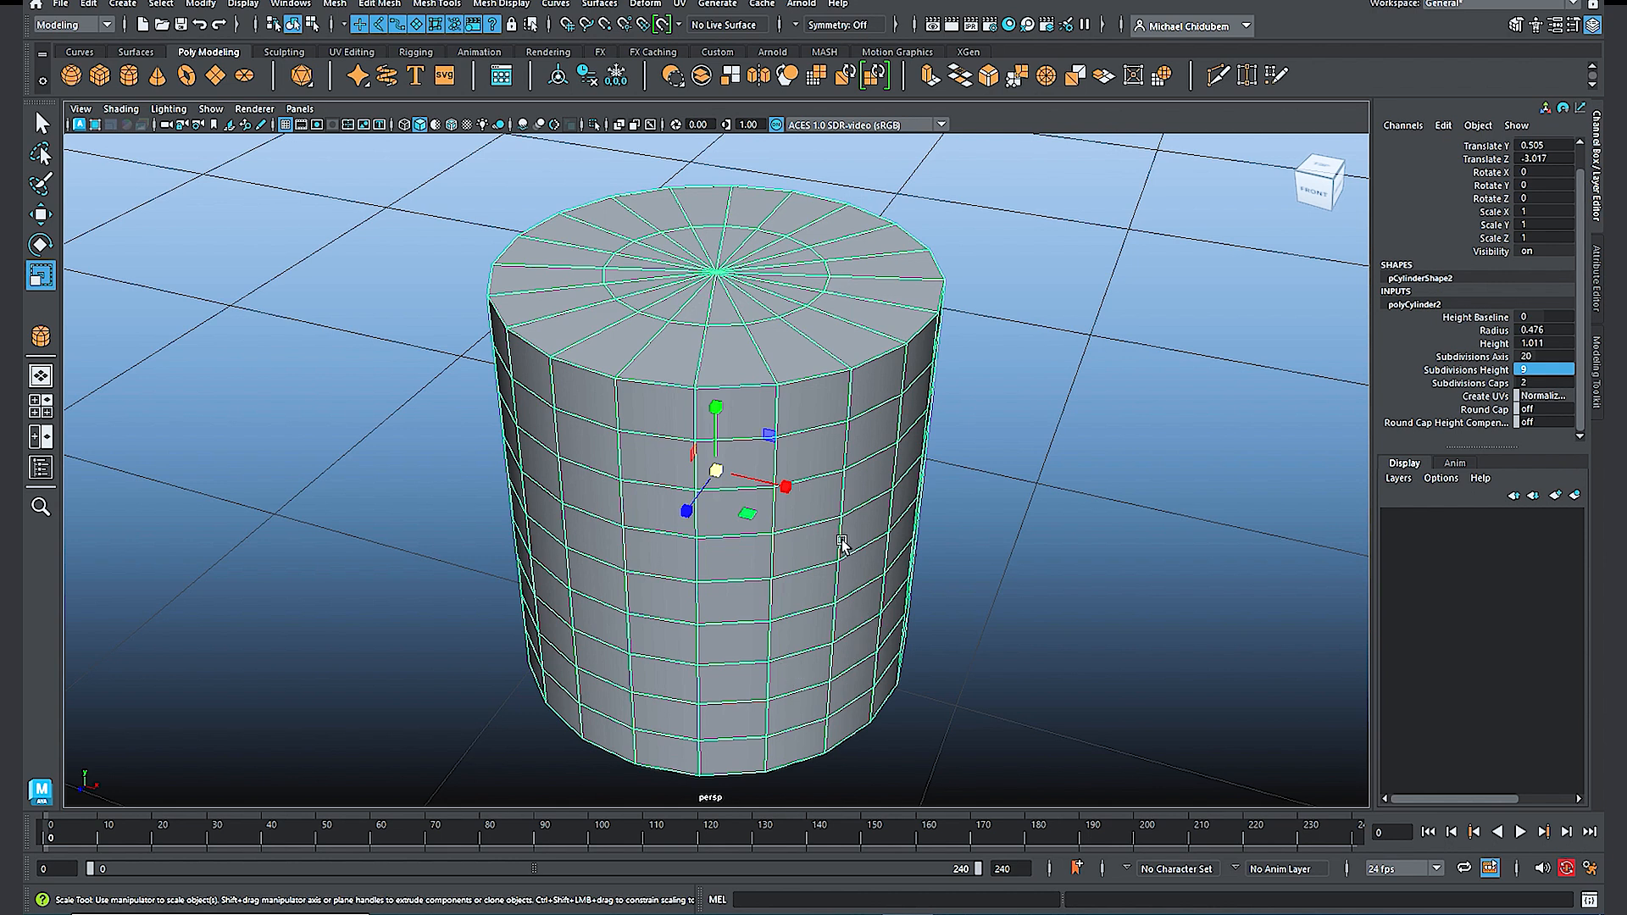
# Step: In the side view, select a two-by-two block of faces near the top of the small cylinder's side, one row below the rim
pyautogui.scroll(3, 813, 415)
pyautogui.keyDown('alt'); pyautogui.moveTo(797, 446); pyautogui.dragTo(798, 454, button='middle'); pyautogui.keyUp('alt')
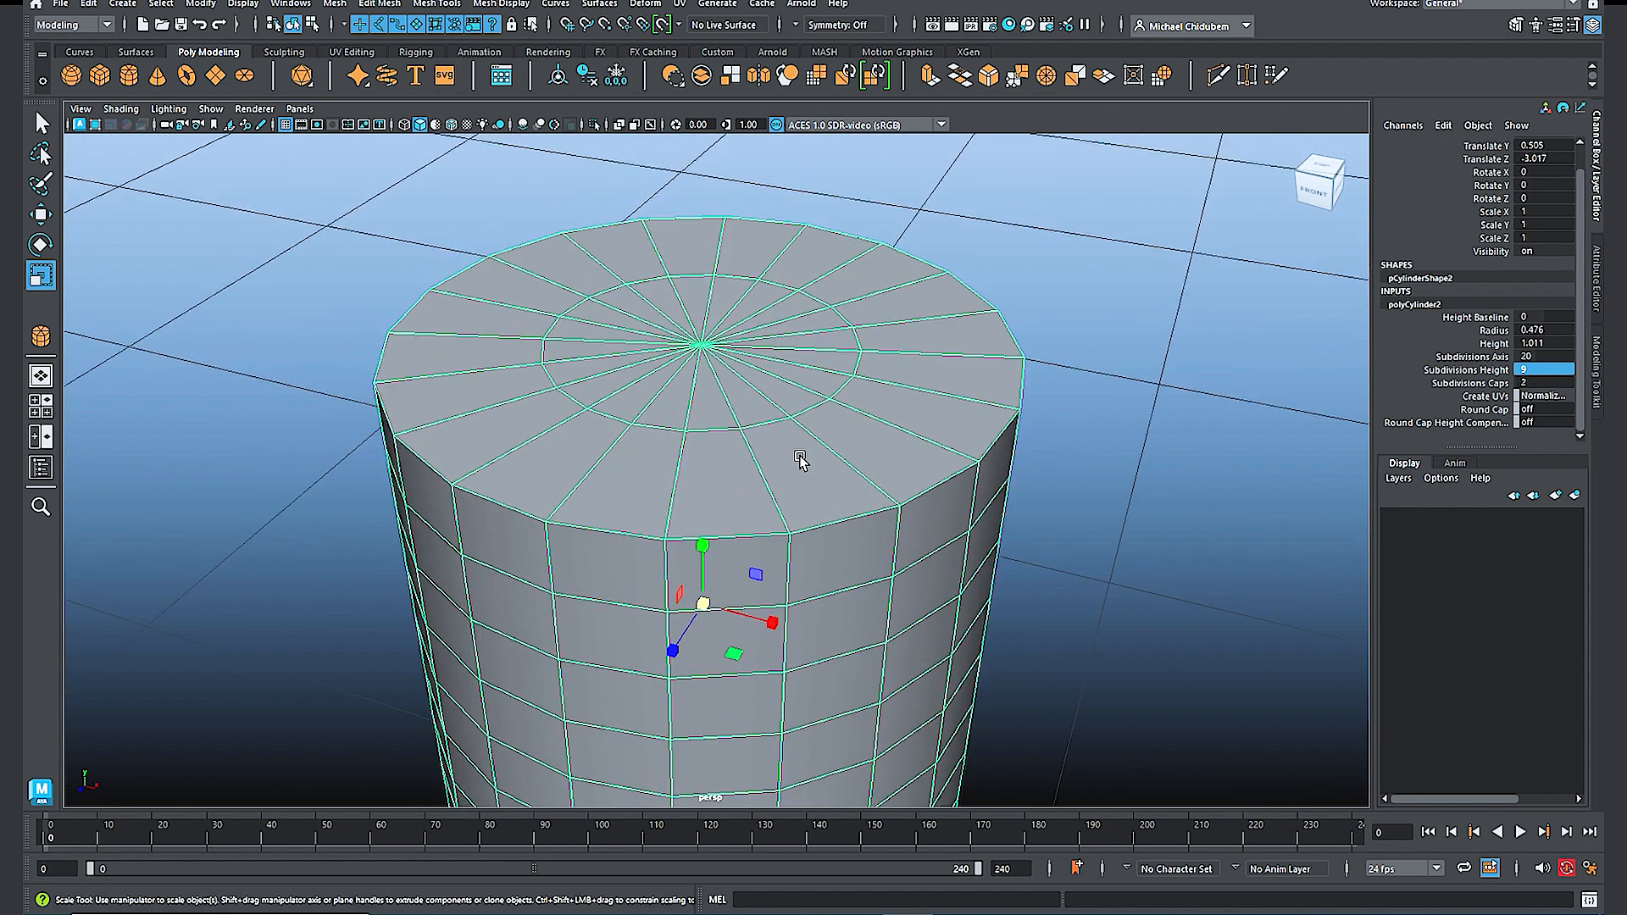
pyautogui.rightClick(769, 426)
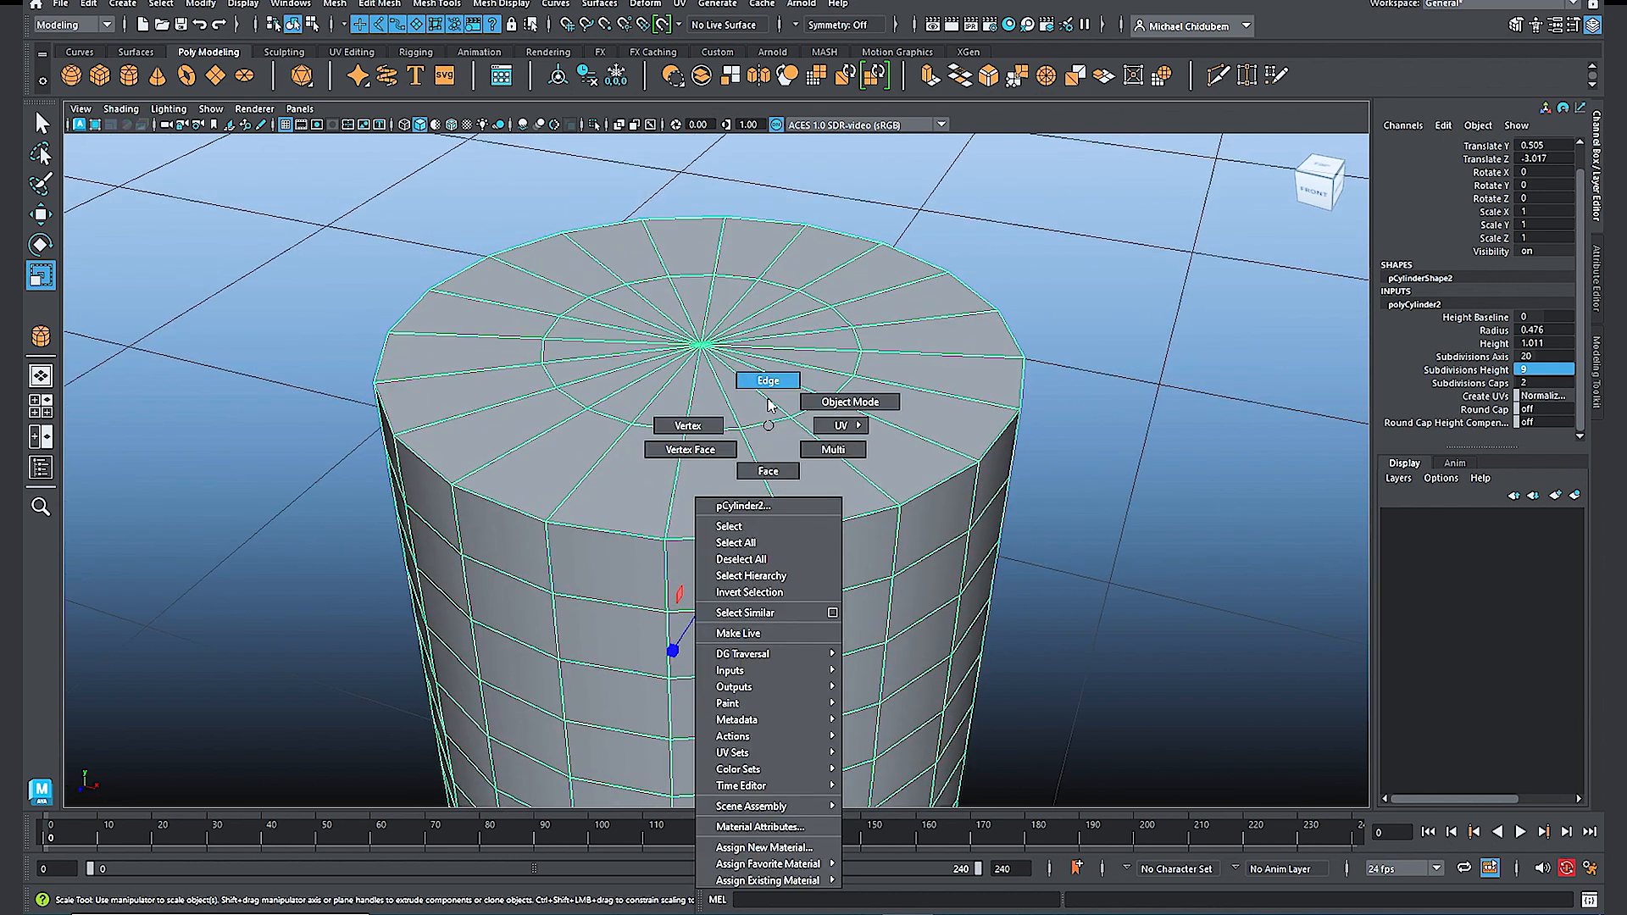
pyautogui.click(767, 471)
pyautogui.scroll(-3, 817, 530)
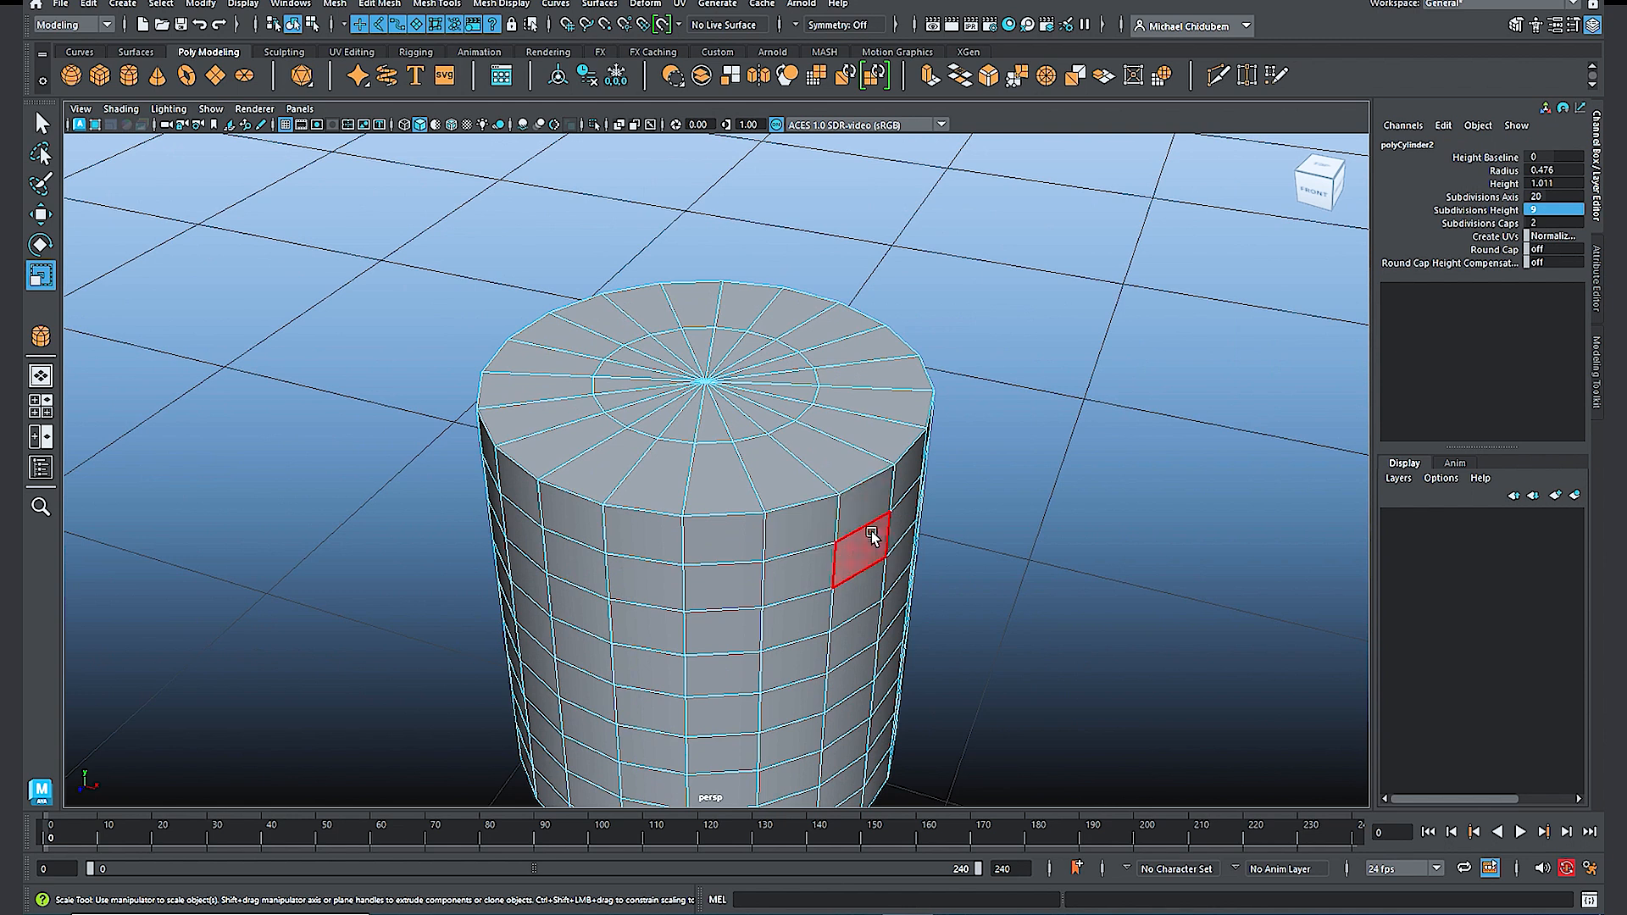
pyautogui.press('space')
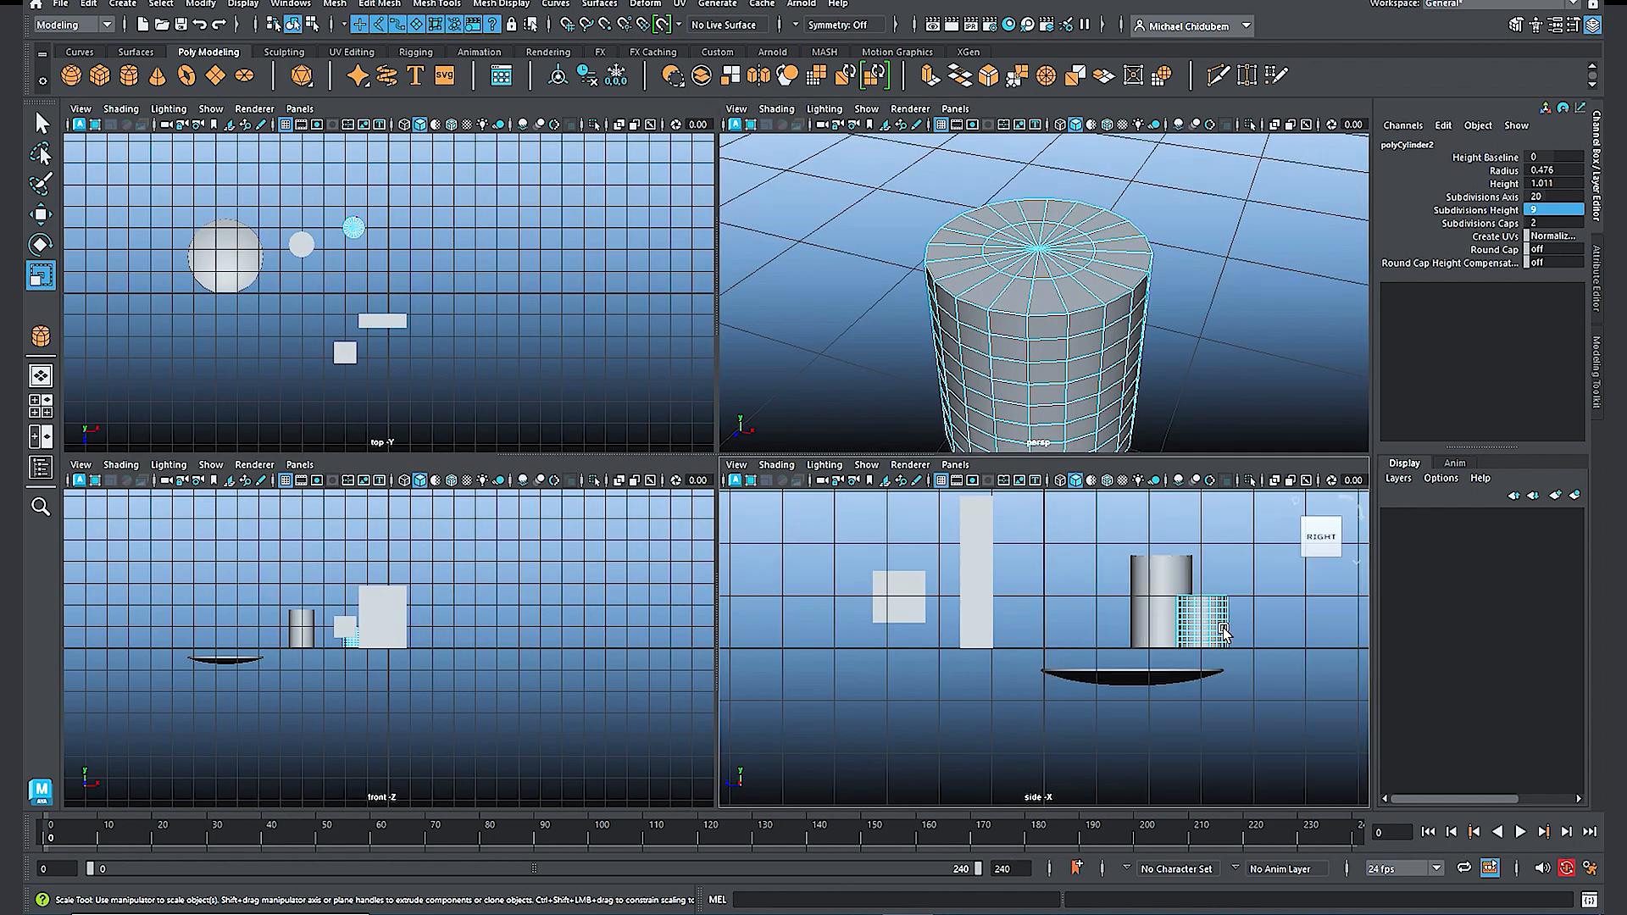
pyautogui.press('space')
pyautogui.scroll(4, 1079, 525)
pyautogui.keyDown('alt'); pyautogui.moveTo(1214, 428); pyautogui.dragTo(755, 480, button='middle'); pyautogui.keyUp('alt')
pyautogui.scroll(5, 755, 481)
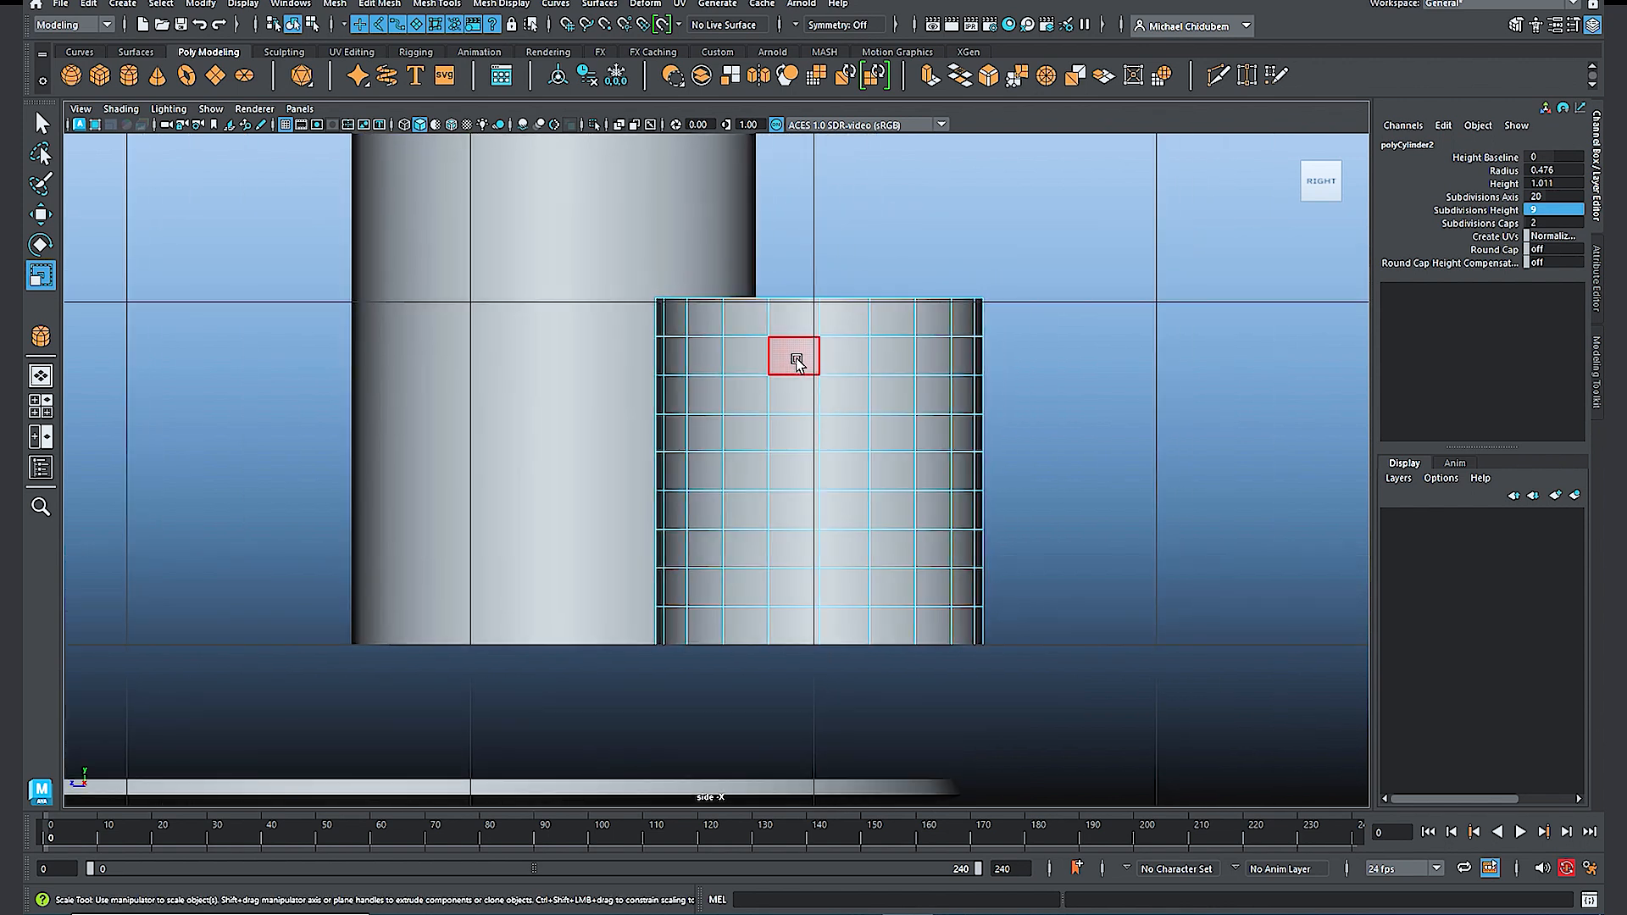
pyautogui.click(797, 363)
pyautogui.press('q')
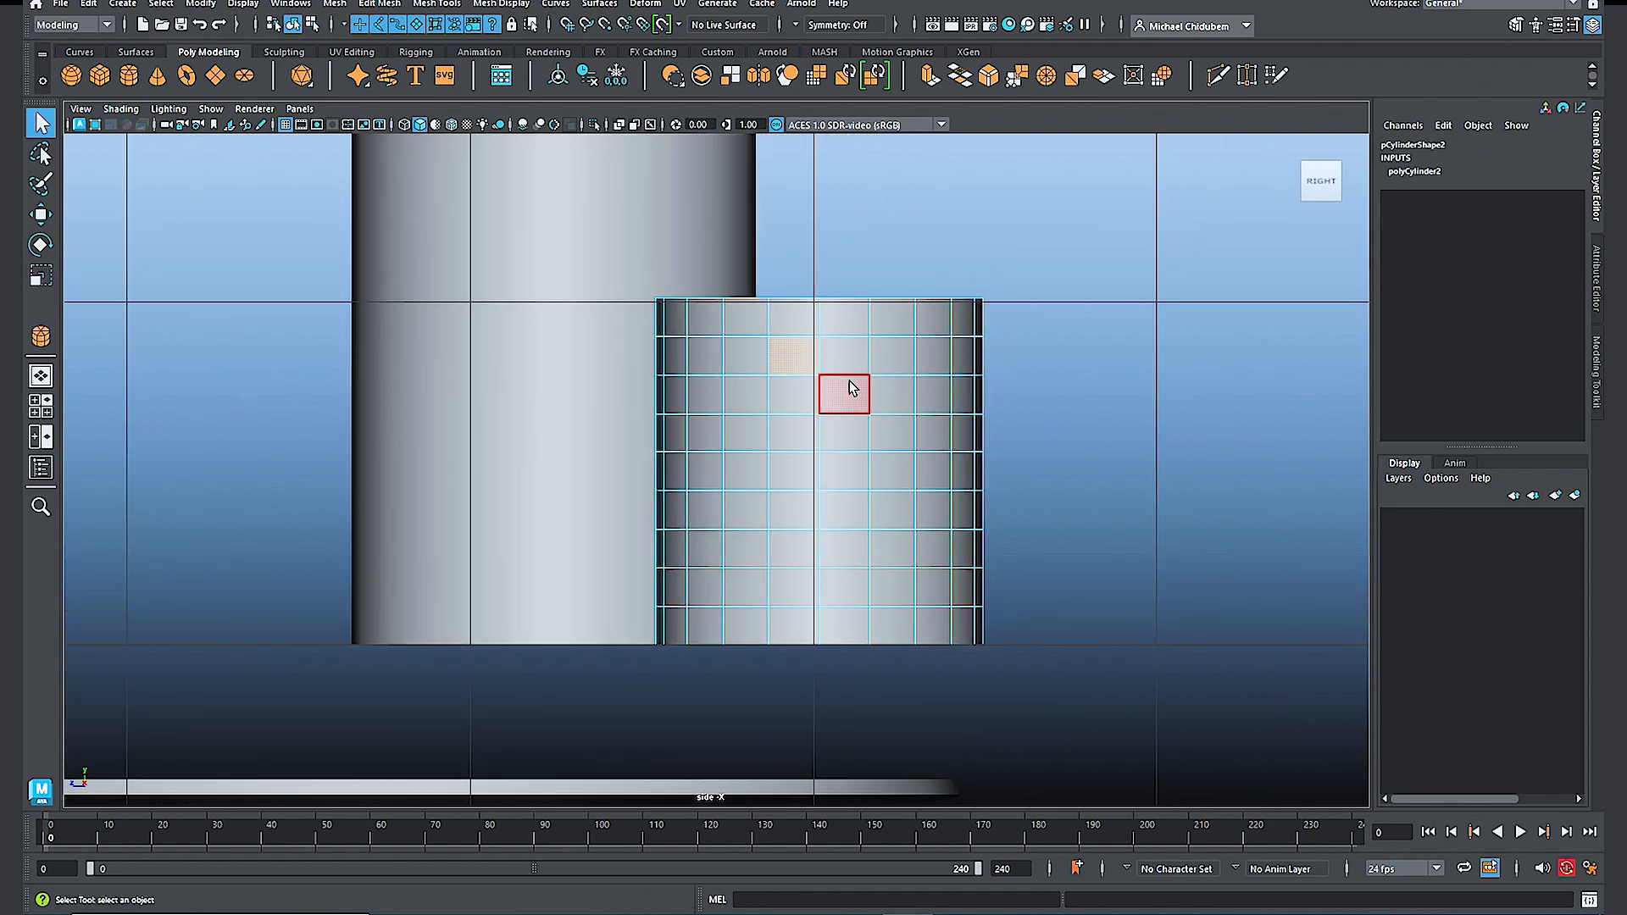
pyautogui.keyDown('shift'); pyautogui.click(849, 359); pyautogui.keyUp('shift')
pyautogui.keyDown('shift'); pyautogui.click(846, 391); pyautogui.keyUp('shift')
pyautogui.keyDown('shift'); pyautogui.click(801, 395); pyautogui.keyUp('shift')
# Step: Add the matching two-by-two block of faces near the bottom of the small cylinder's side to the selection
pyautogui.keyDown('shift'); pyautogui.click(798, 555); pyautogui.keyUp('shift')
pyautogui.keyDown('shift'); pyautogui.click(801, 589); pyautogui.keyUp('shift')
pyautogui.keyDown('shift'); pyautogui.click(844, 549); pyautogui.keyUp('shift')
pyautogui.keyDown('shift'); pyautogui.click(837, 589); pyautogui.keyUp('shift')
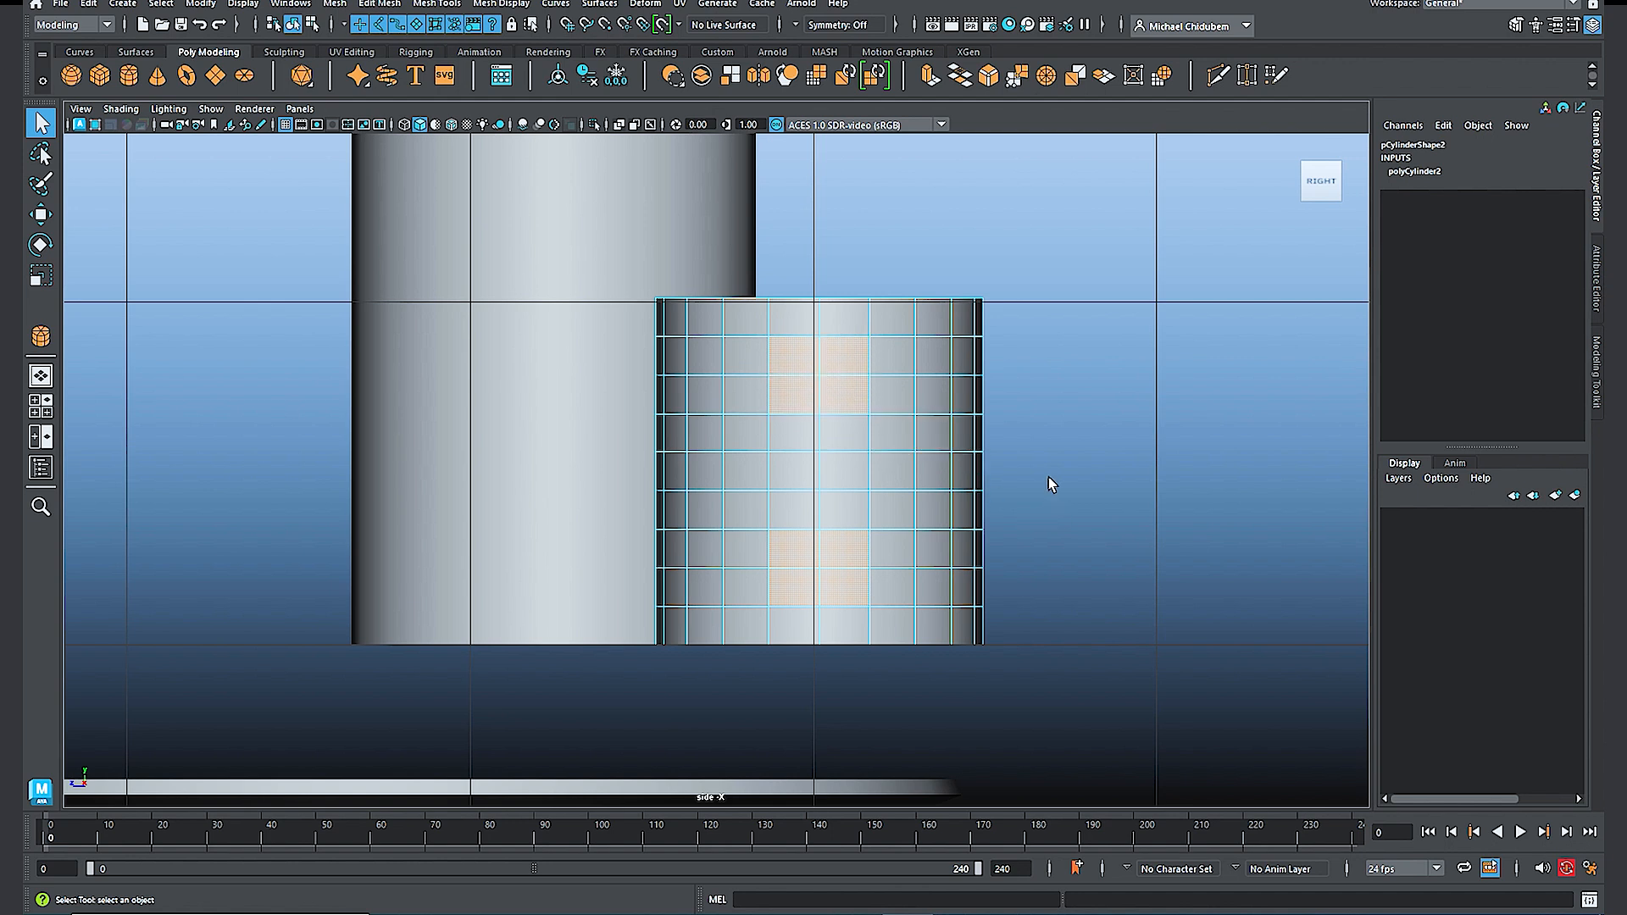
# Step: Circularize the two selected face blocks on the small cylinder's side
pyautogui.press('space')
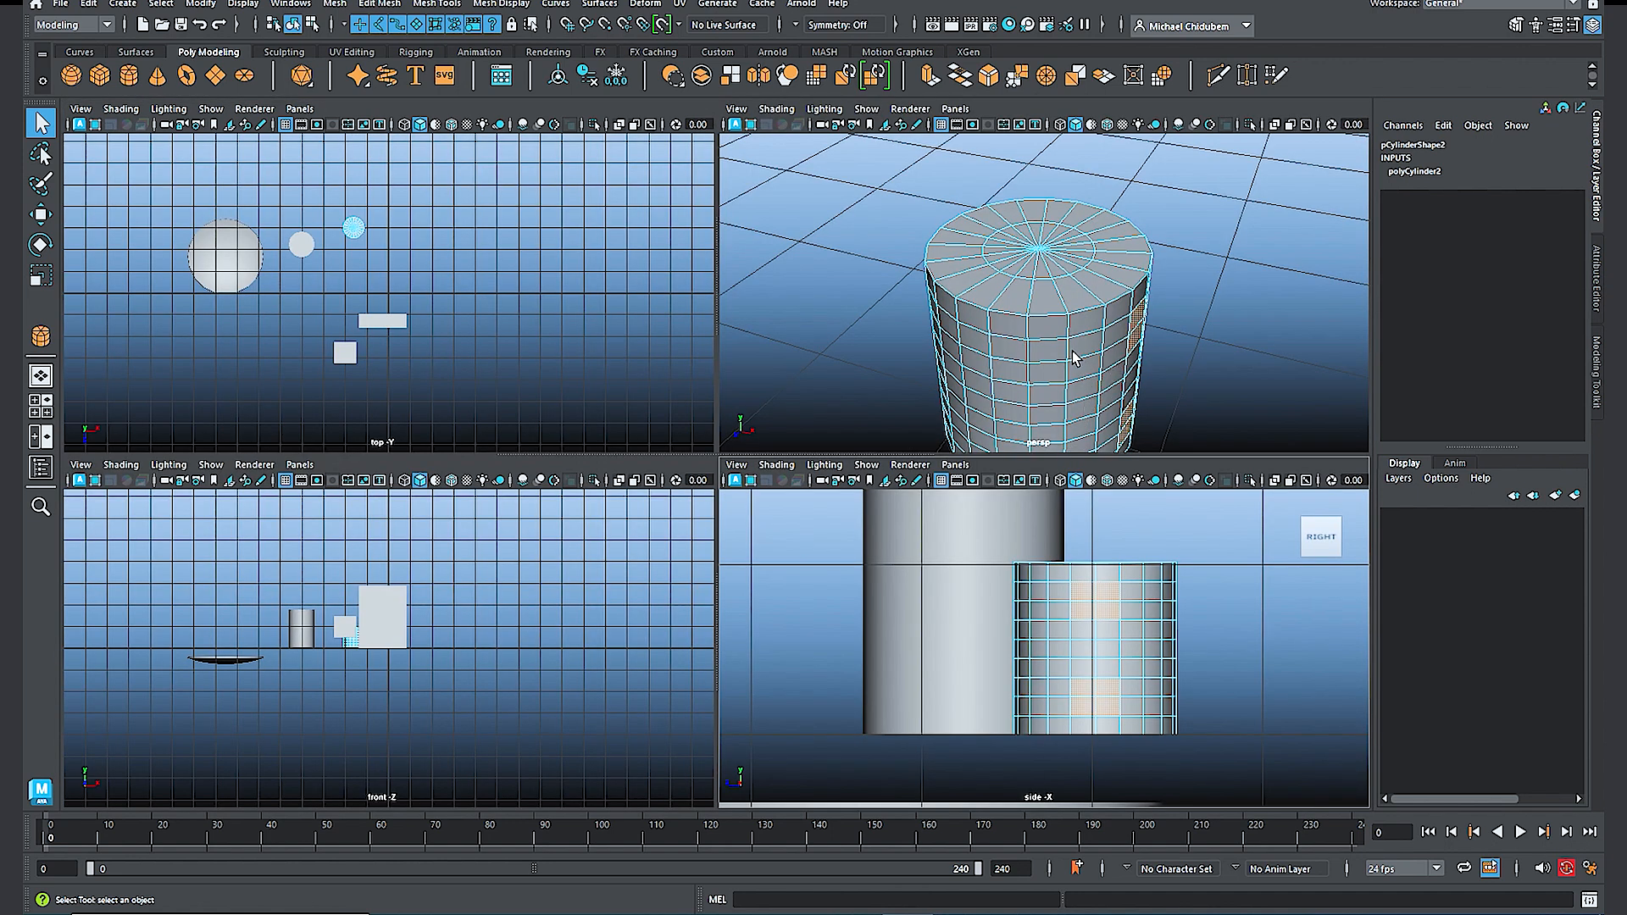
pyautogui.press('space')
pyautogui.scroll(-3, 901, 561)
pyautogui.keyDown('alt'); pyautogui.moveTo(901, 561); pyautogui.dragTo(672, 568); pyautogui.keyUp('alt')
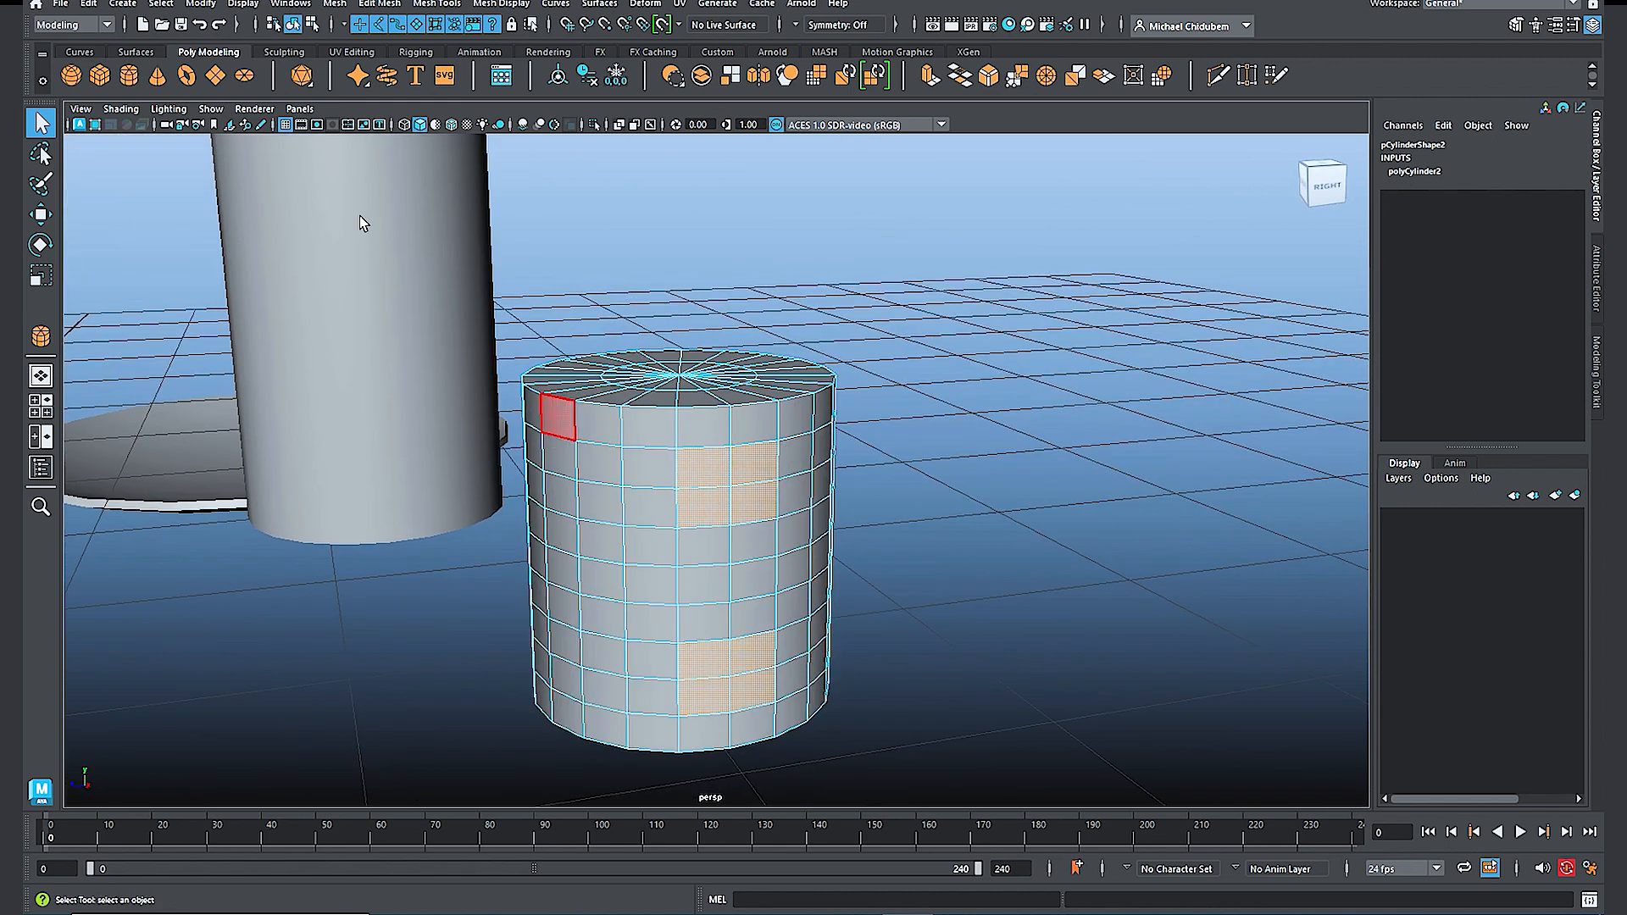
pyautogui.click(379, 5)
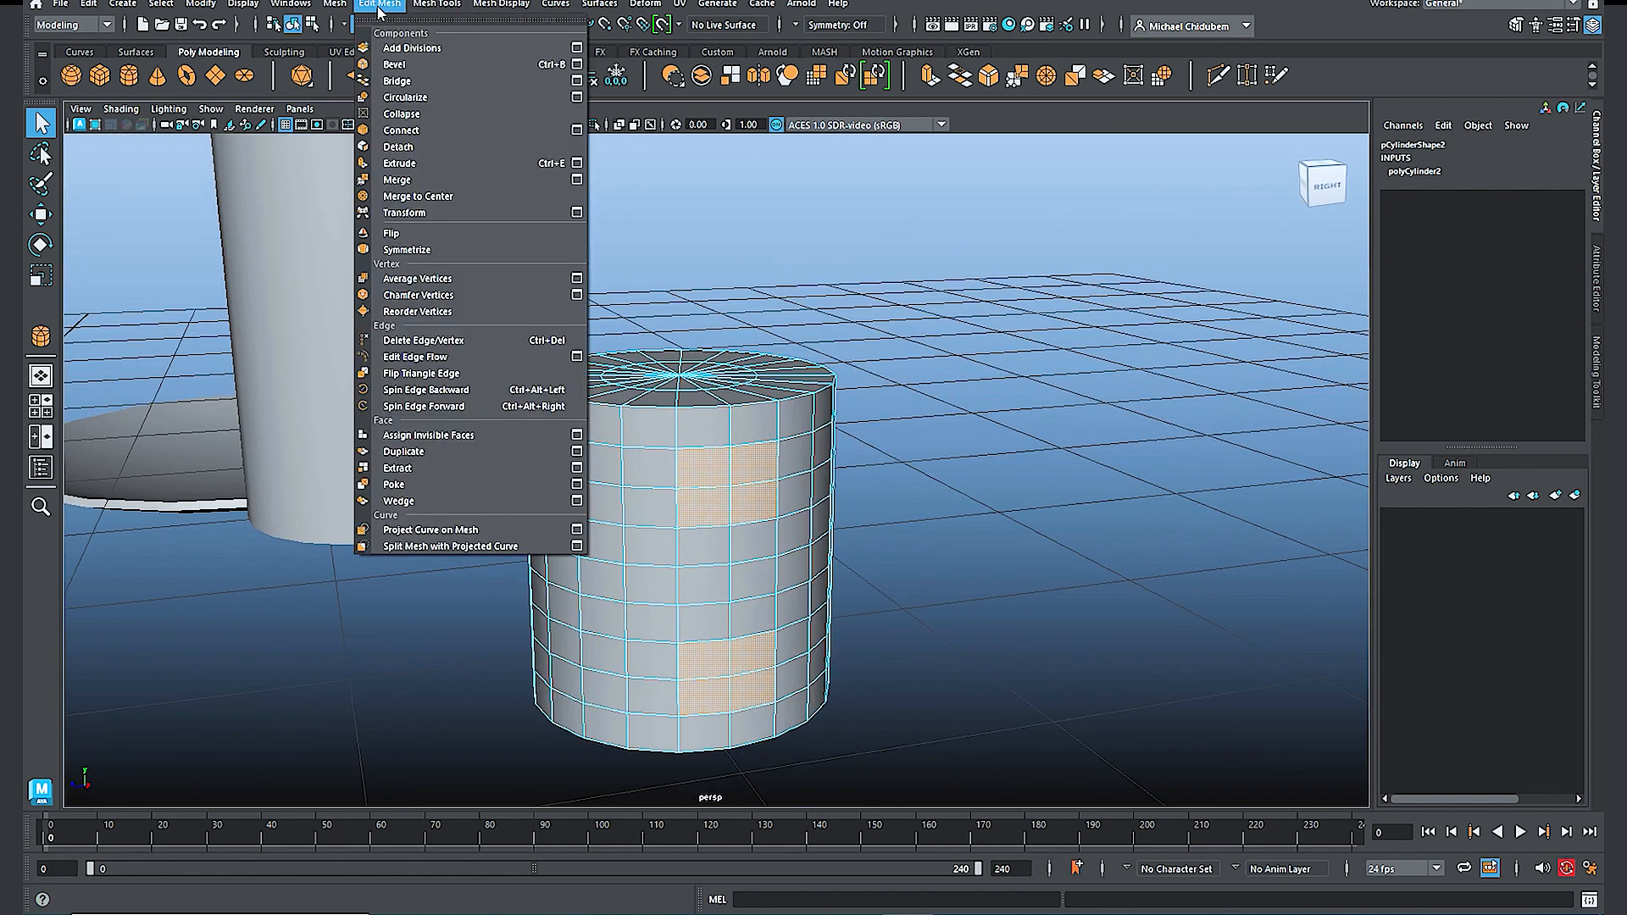
pyautogui.click(429, 100)
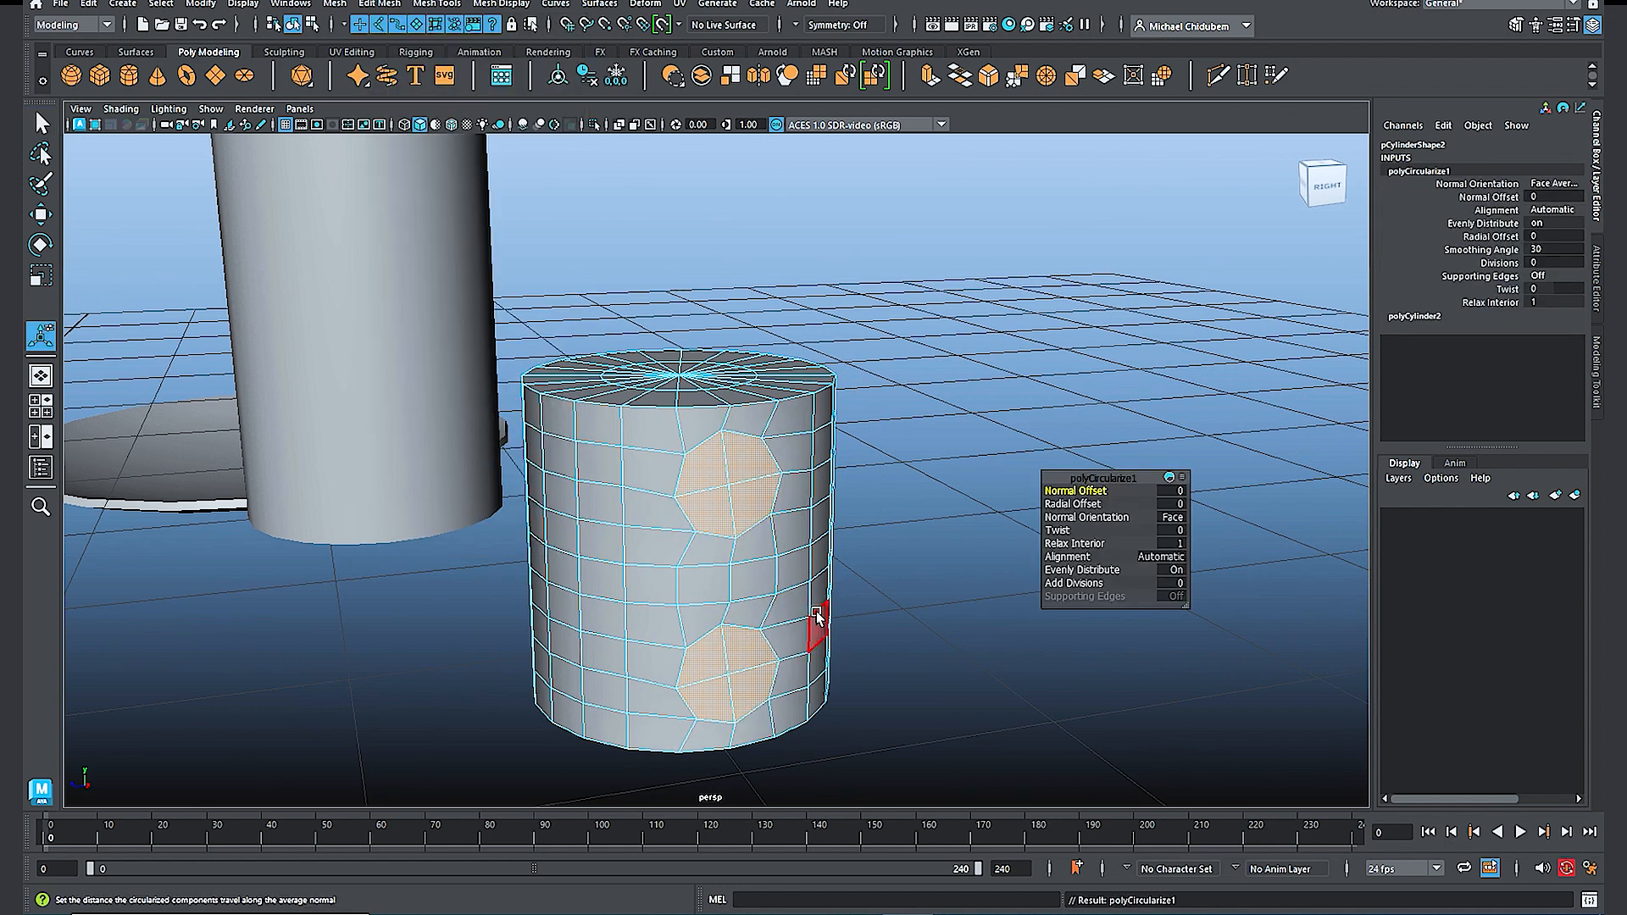
pyautogui.keyDown('alt'); pyautogui.moveTo(777, 598); pyautogui.dragTo(771, 576); pyautogui.keyUp('alt')
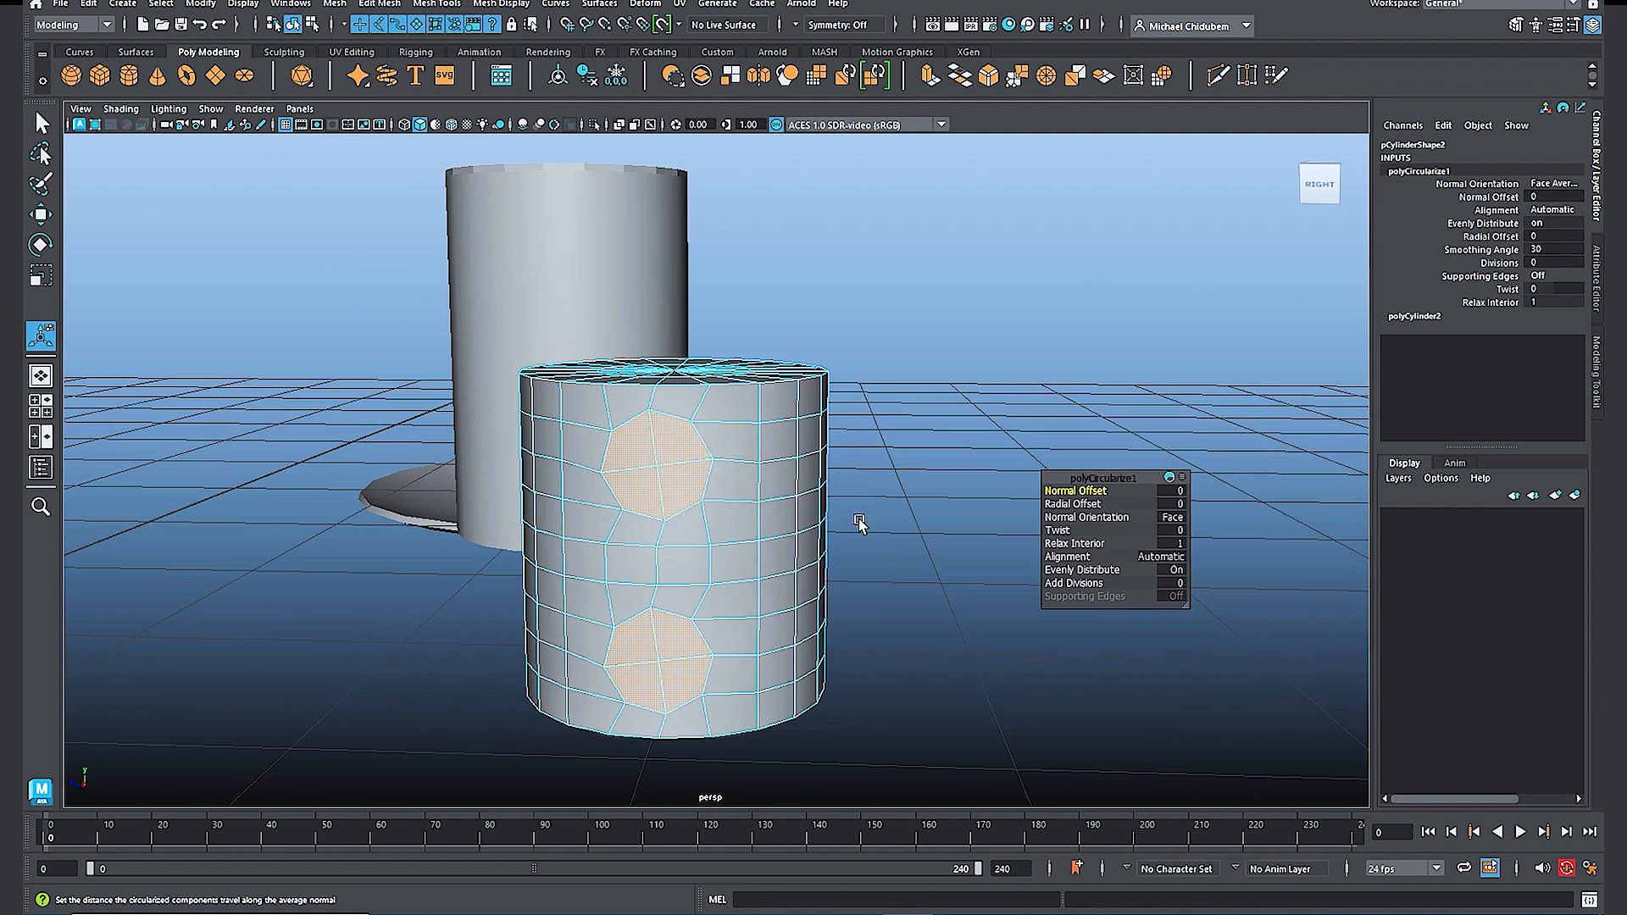
# Step: Rotate the two circularized face groups in the side view until their inner edges align with the horizontal and vertical grid lines
pyautogui.press('e')
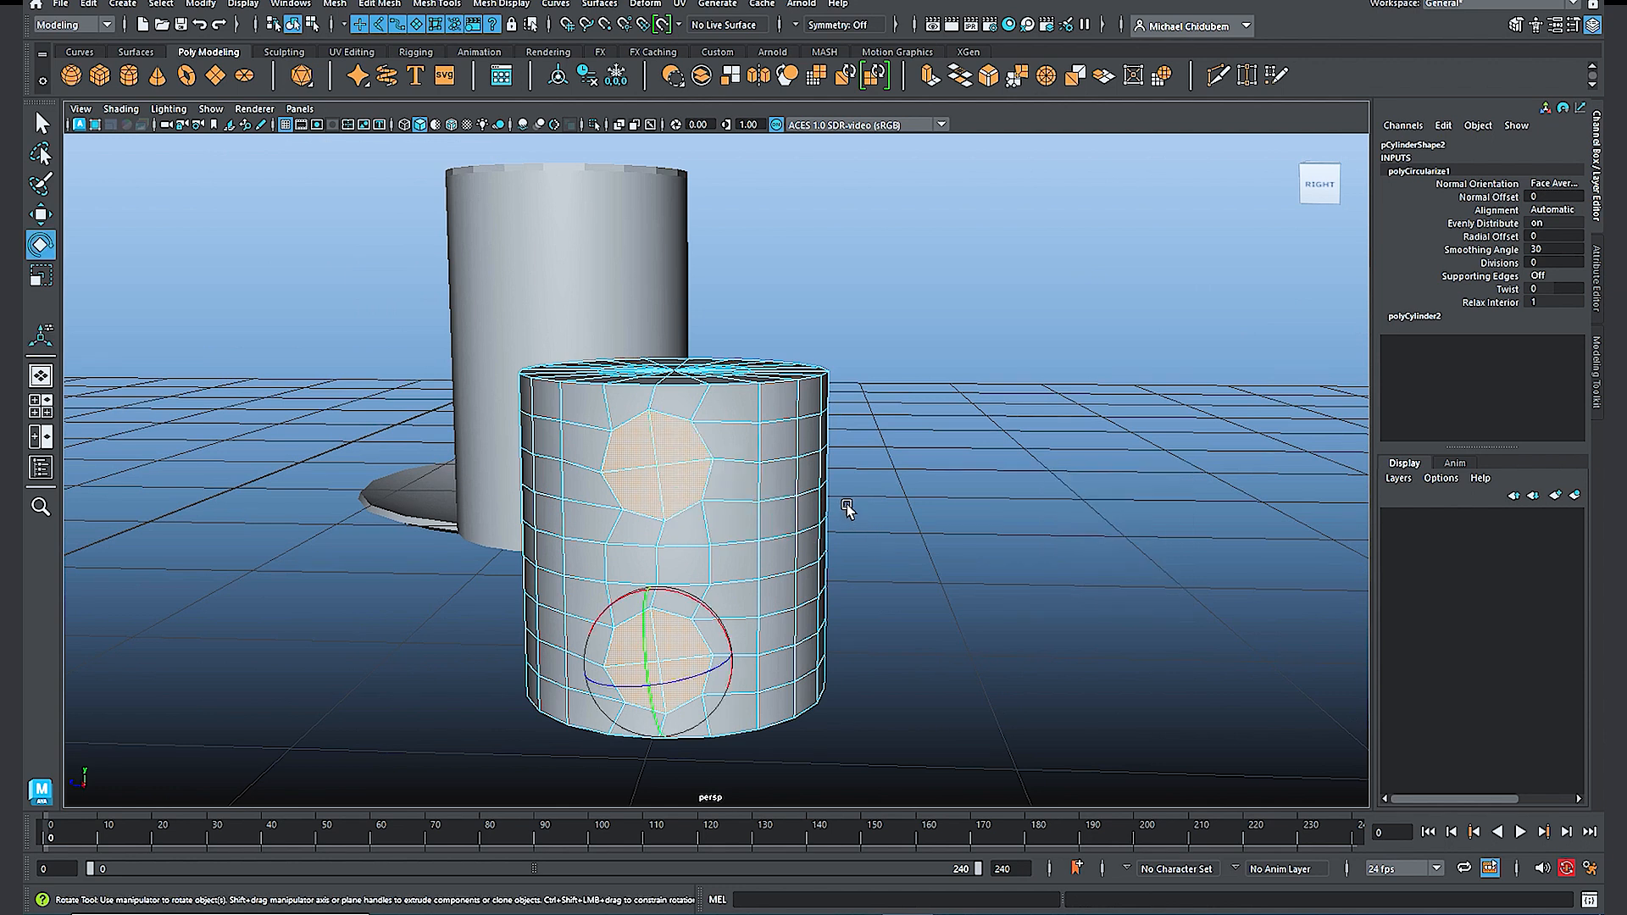
pyautogui.press('space')
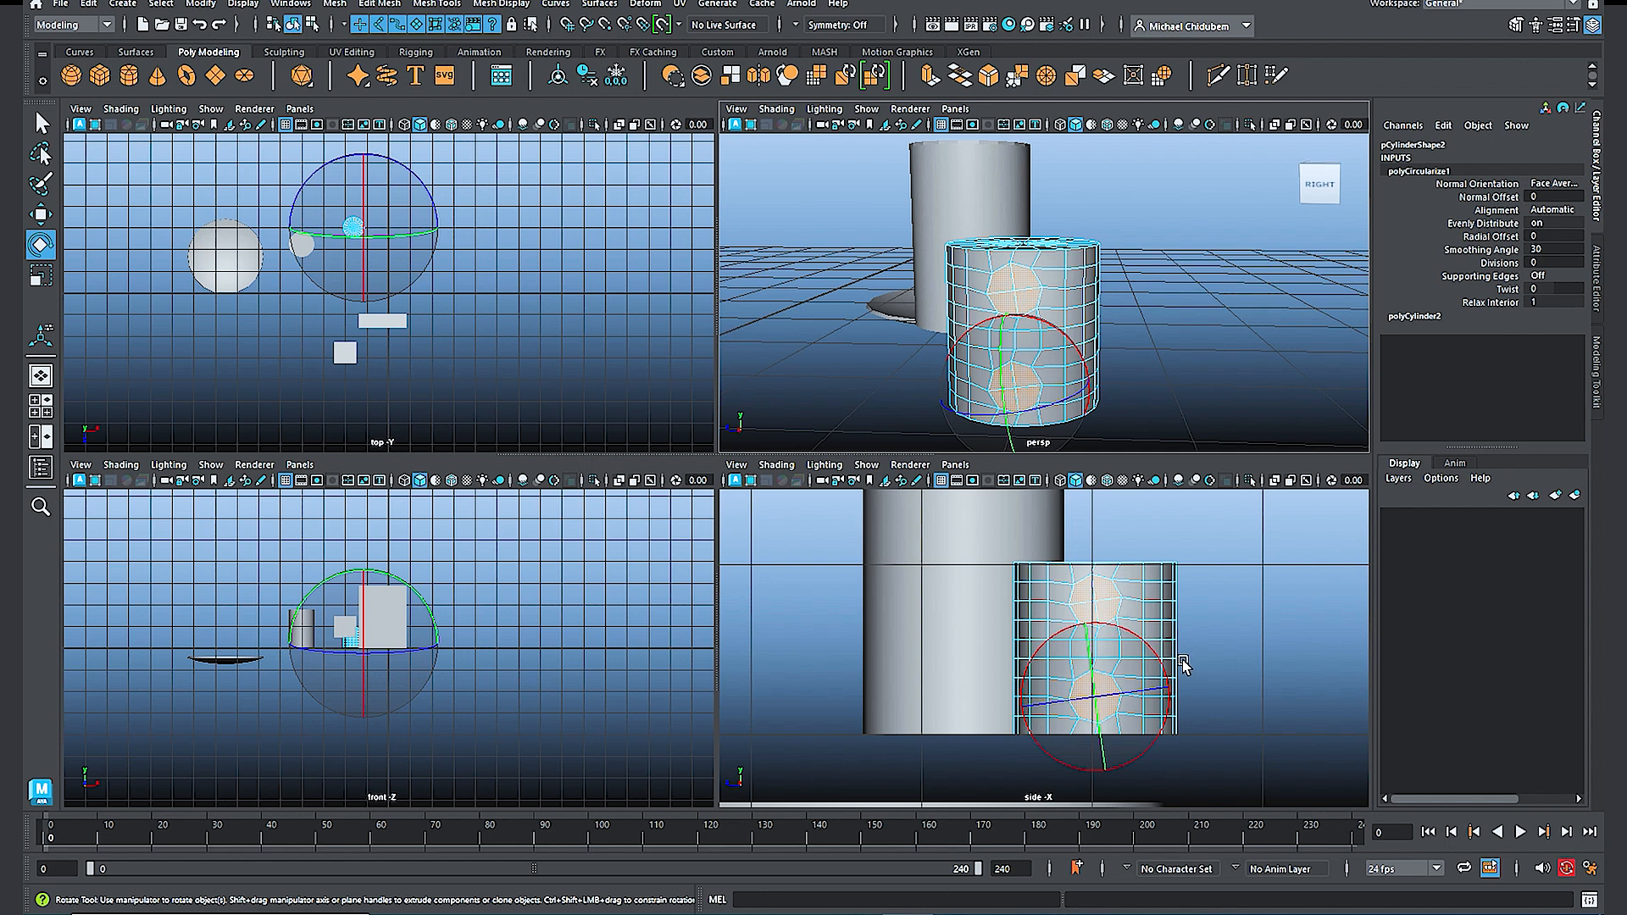
pyautogui.press('space')
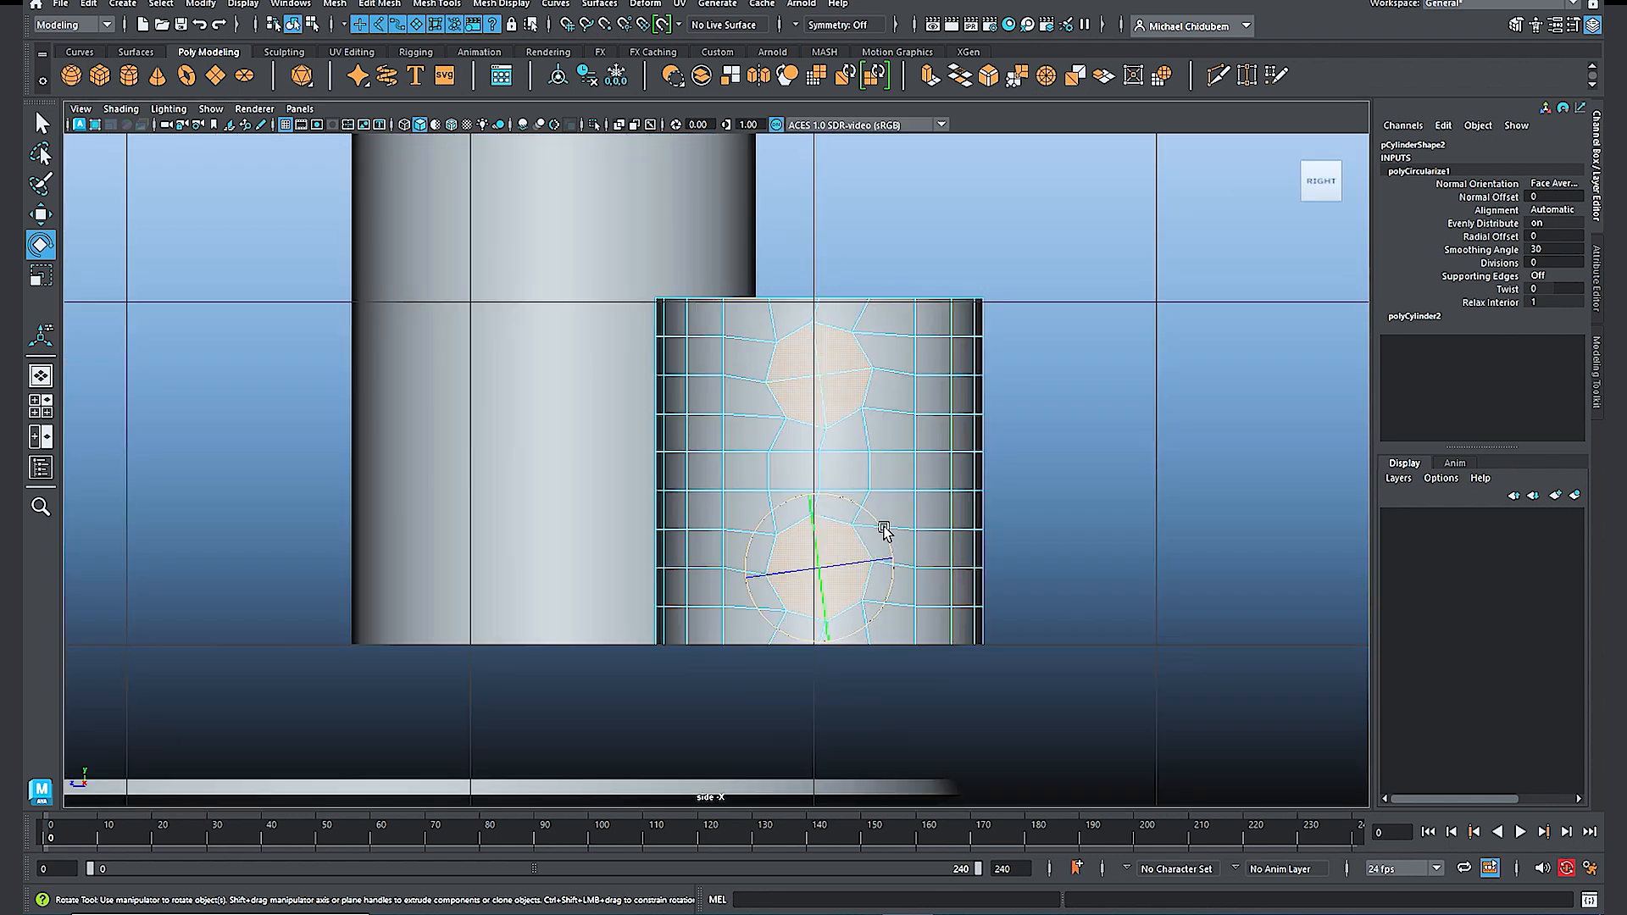
pyautogui.moveTo(874, 519); pyautogui.dragTo(875, 532)
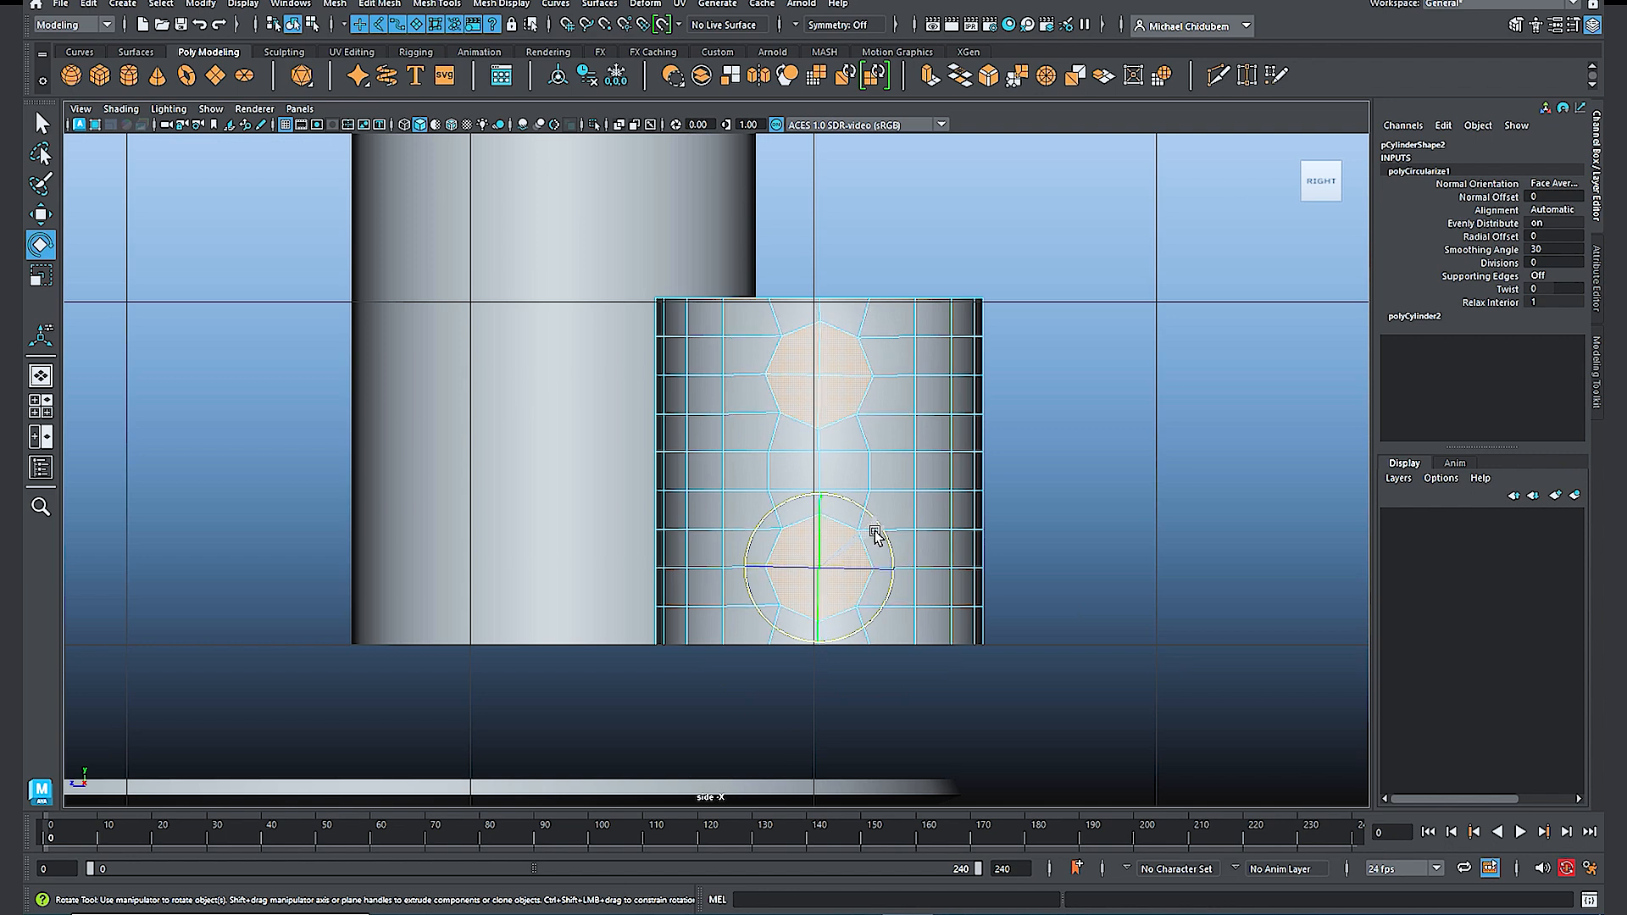
pyautogui.scroll(2, 857, 497)
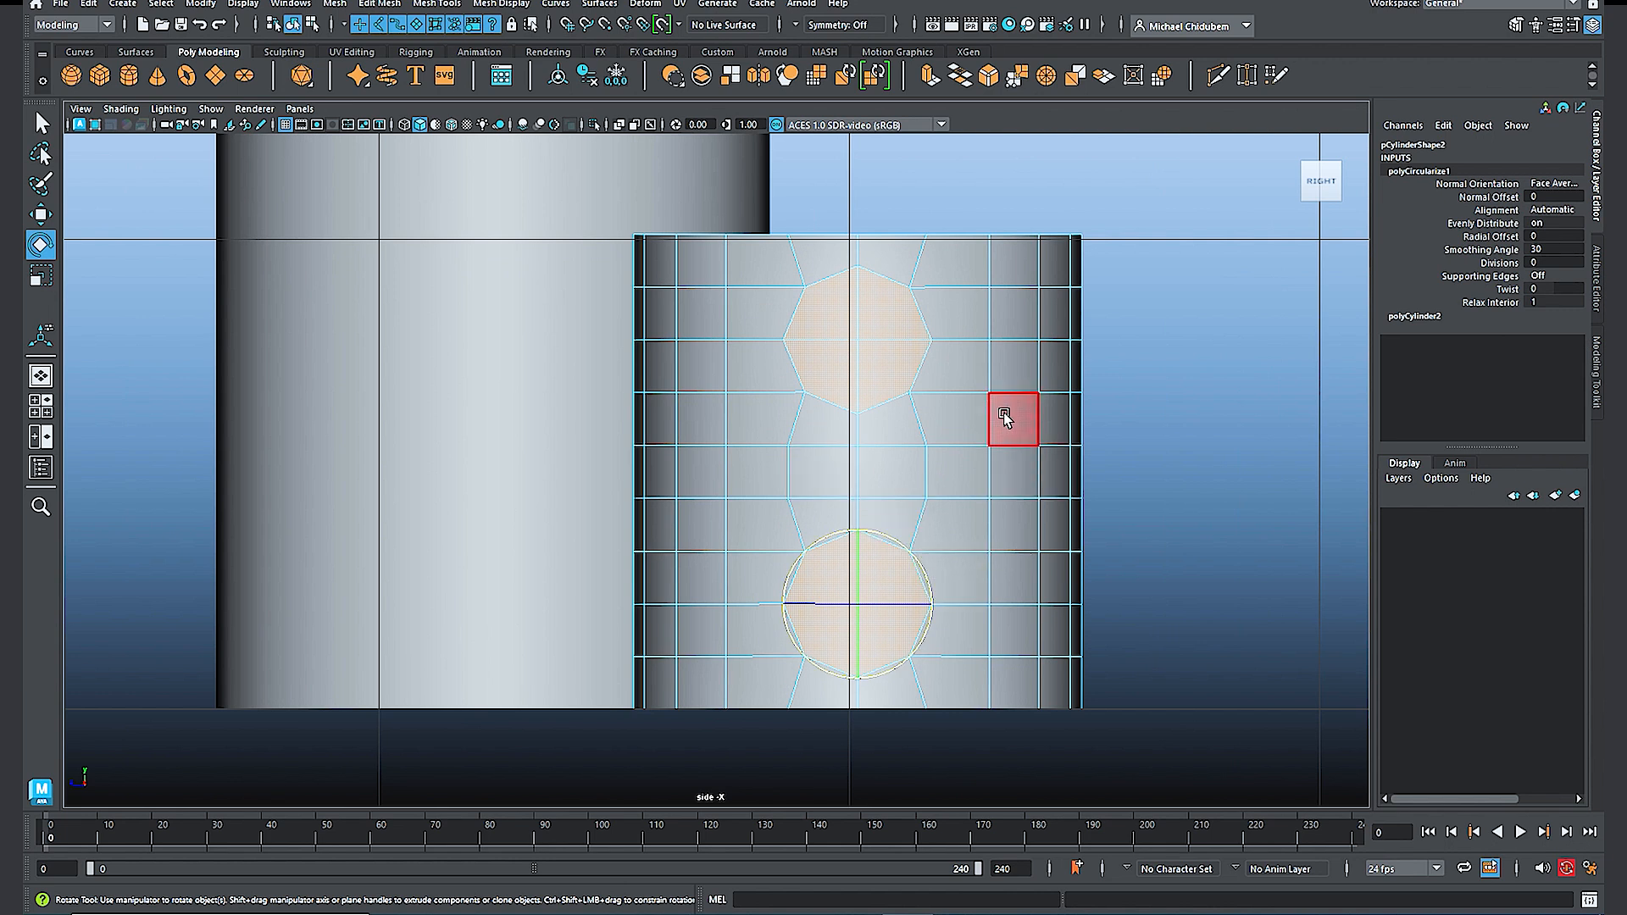
pyautogui.press('space')
pyautogui.press('space')
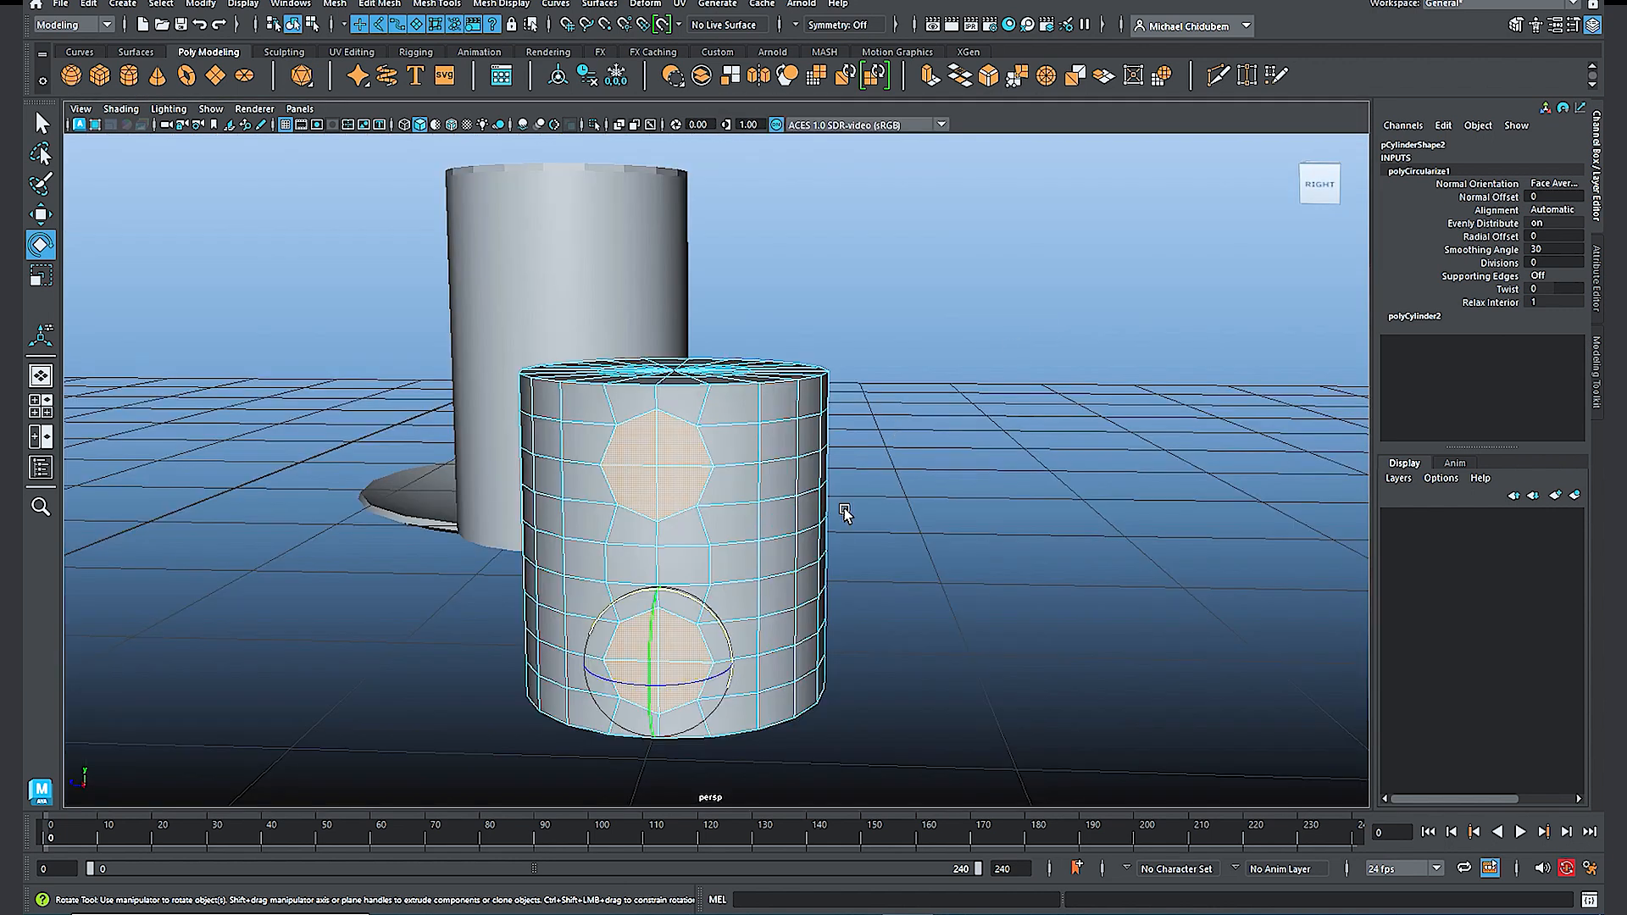
pyautogui.keyDown('alt'); pyautogui.moveTo(729, 599); pyautogui.dragTo(826, 593); pyautogui.keyUp('alt')
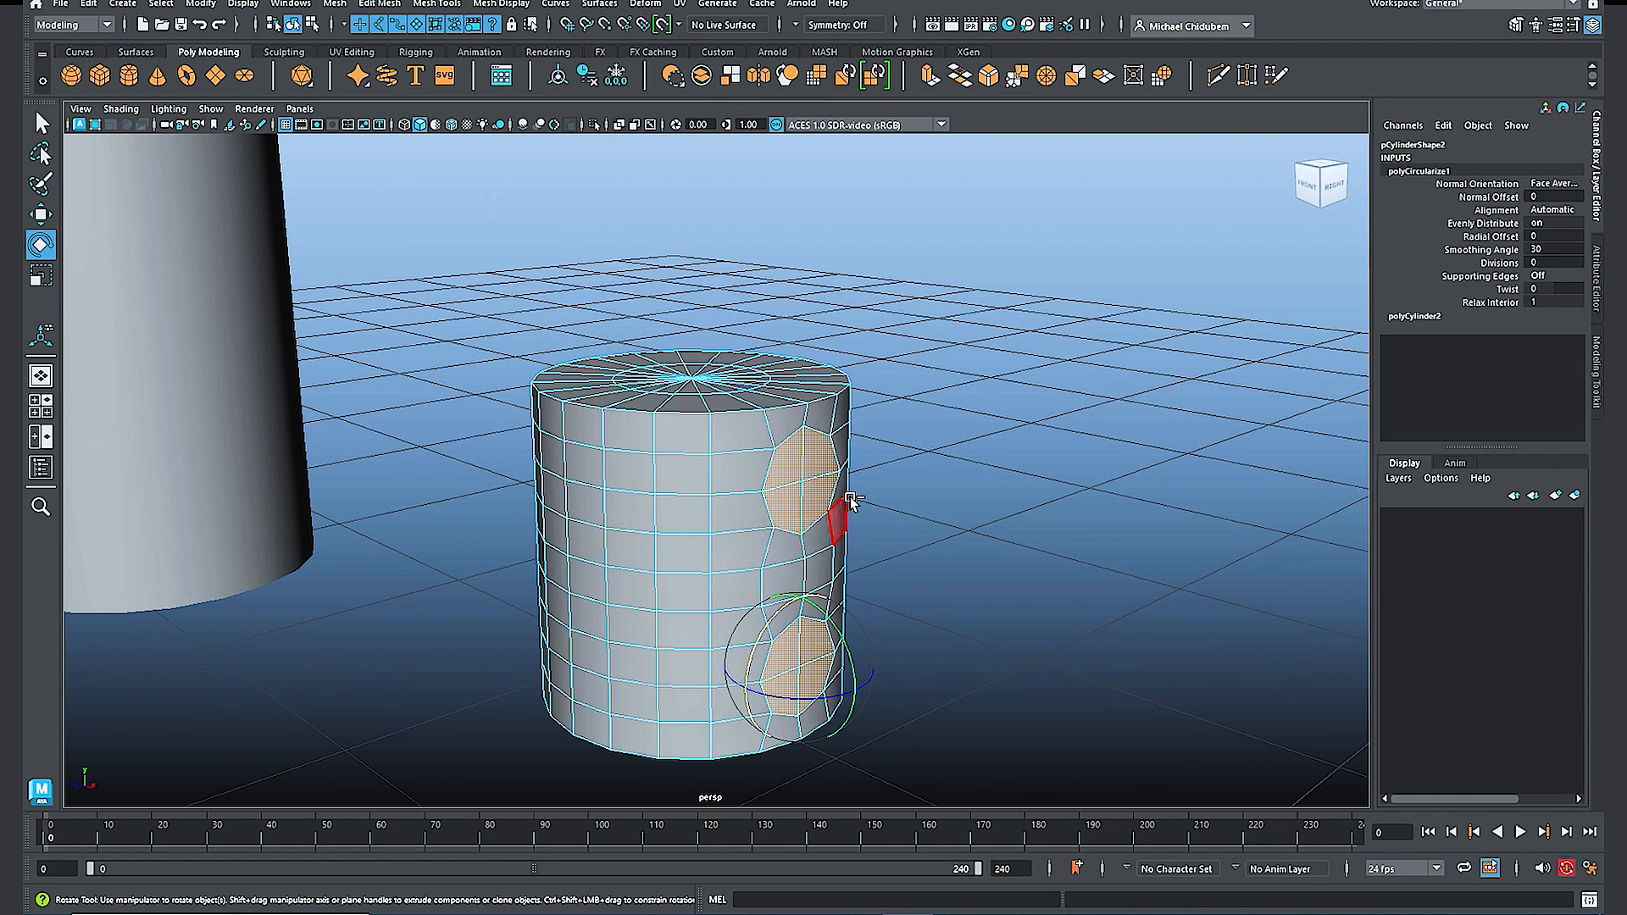
# Step: Extrude both circular face groups and scale them uniformly inward to form slightly smaller inset circles
pyautogui.hotkey('ctrl', 'e')
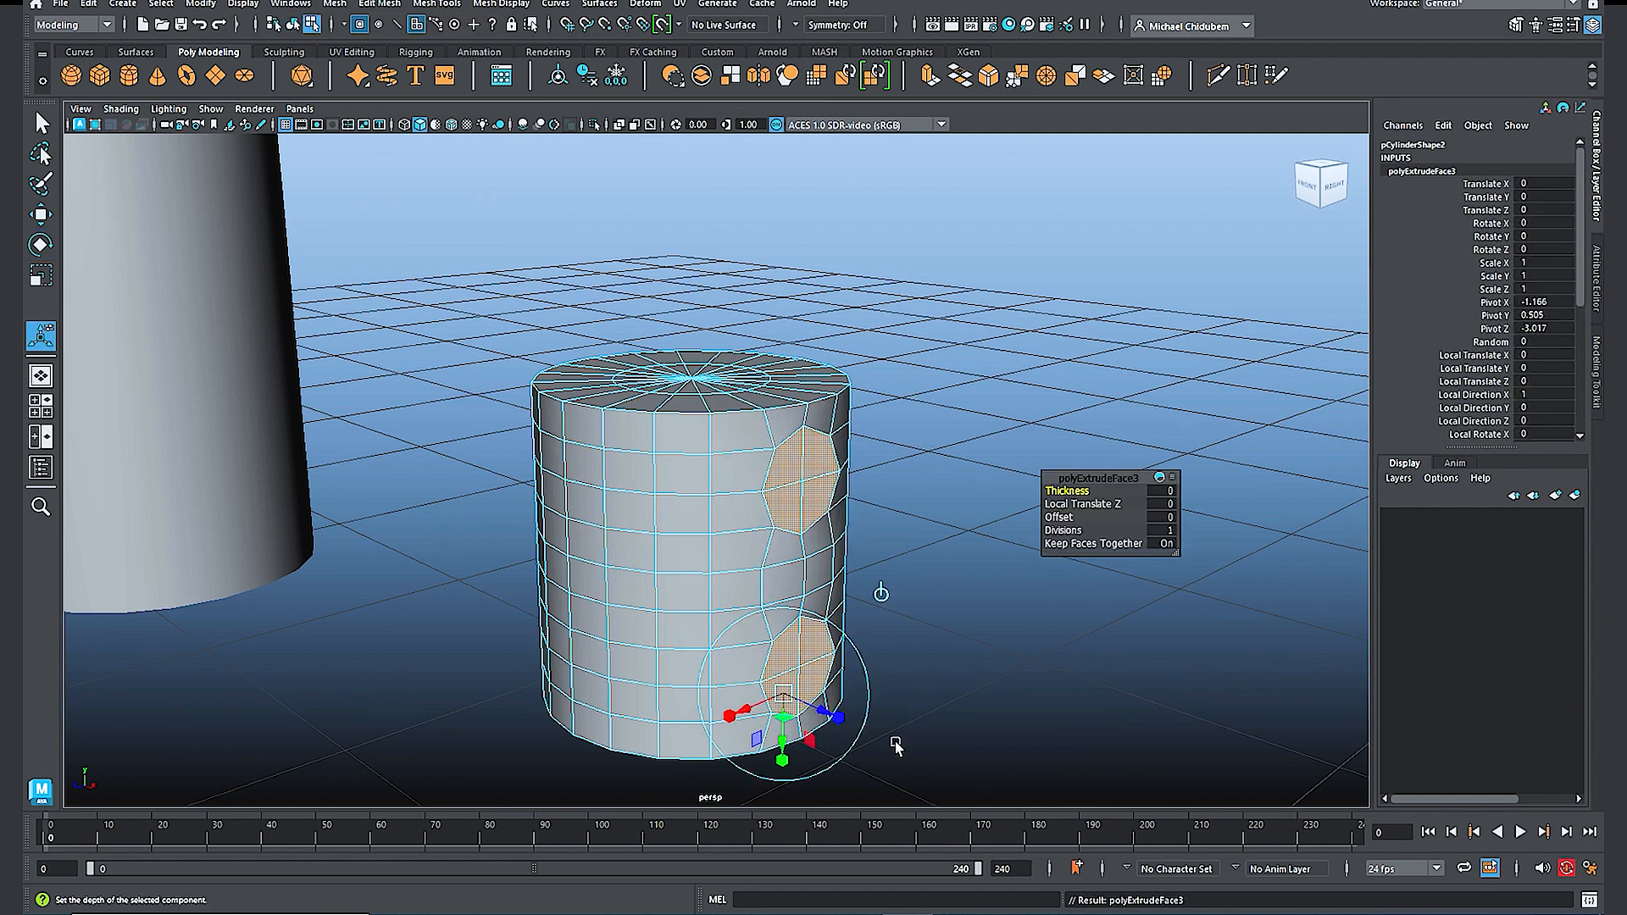
pyautogui.scroll(3, 848, 726)
pyautogui.keyDown('alt'); pyautogui.moveTo(861, 639); pyautogui.dragTo(804, 361, button='middle'); pyautogui.keyUp('alt')
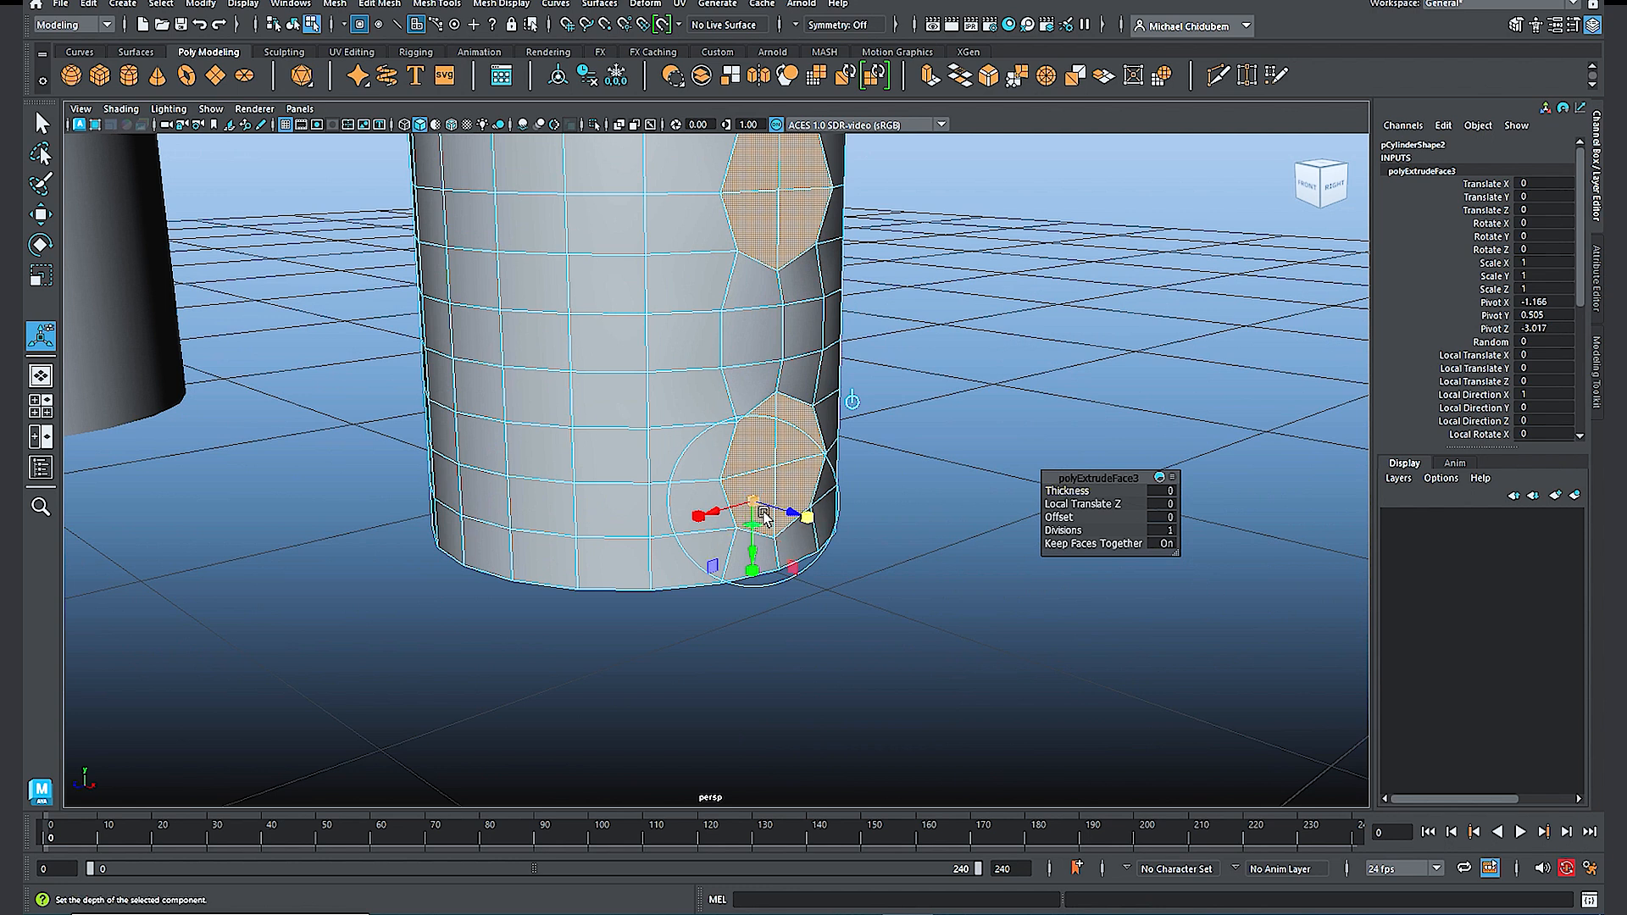
pyautogui.moveTo(750, 502); pyautogui.dragTo(727, 520)
pyautogui.scroll(-4, 671, 508)
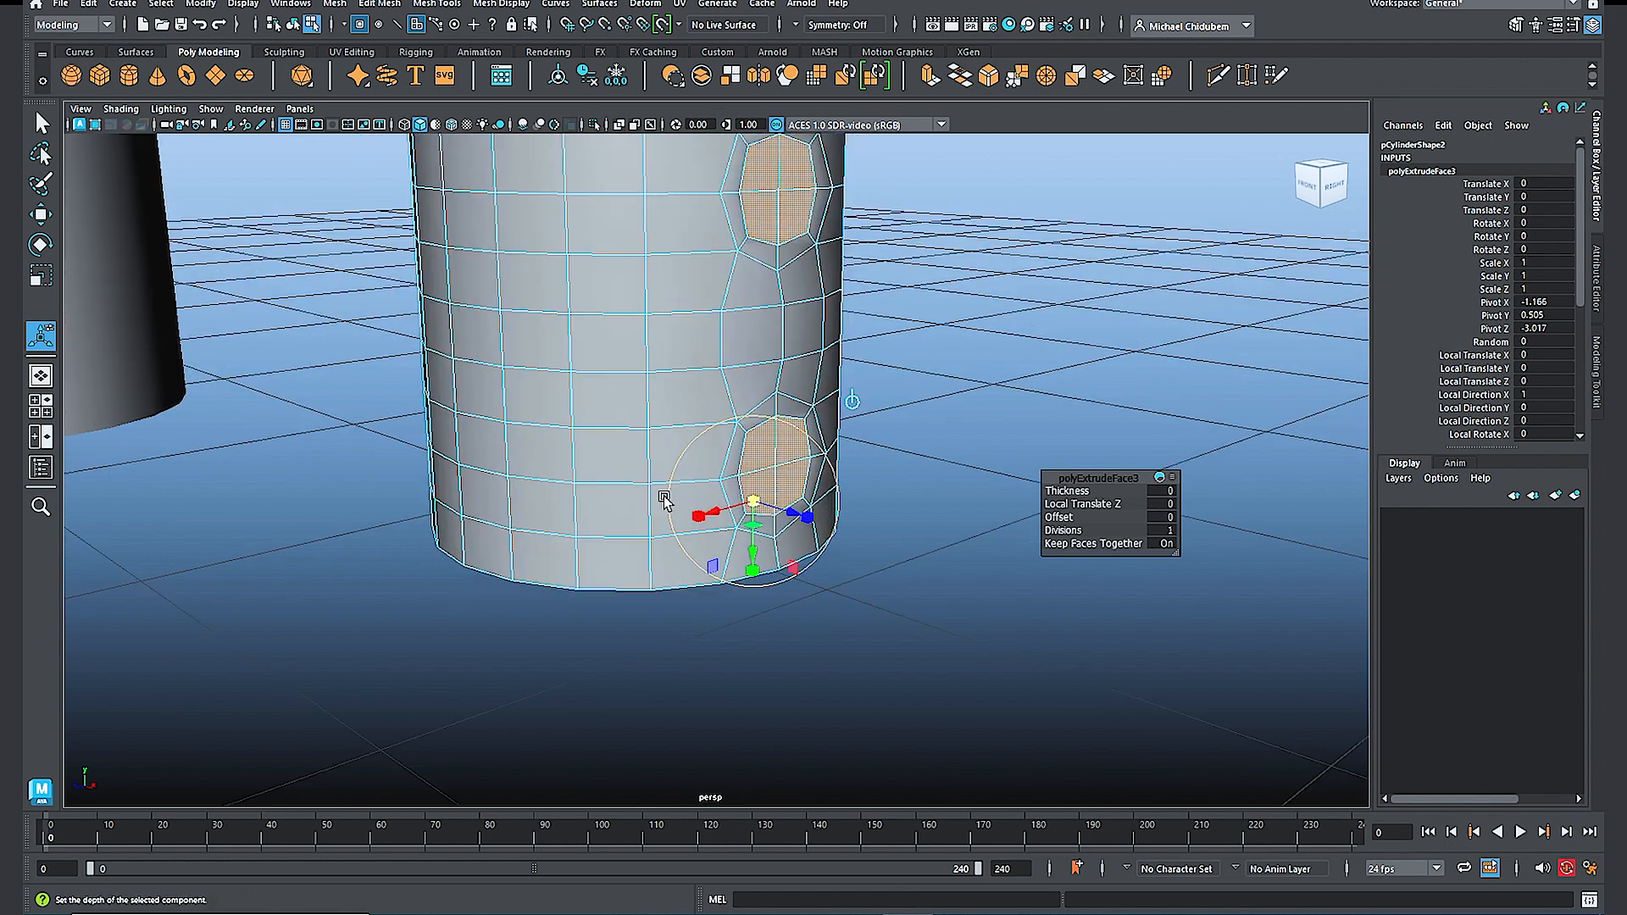
pyautogui.keyDown('alt'); pyautogui.moveTo(650, 519); pyautogui.dragTo(700, 517); pyautogui.keyUp('alt')
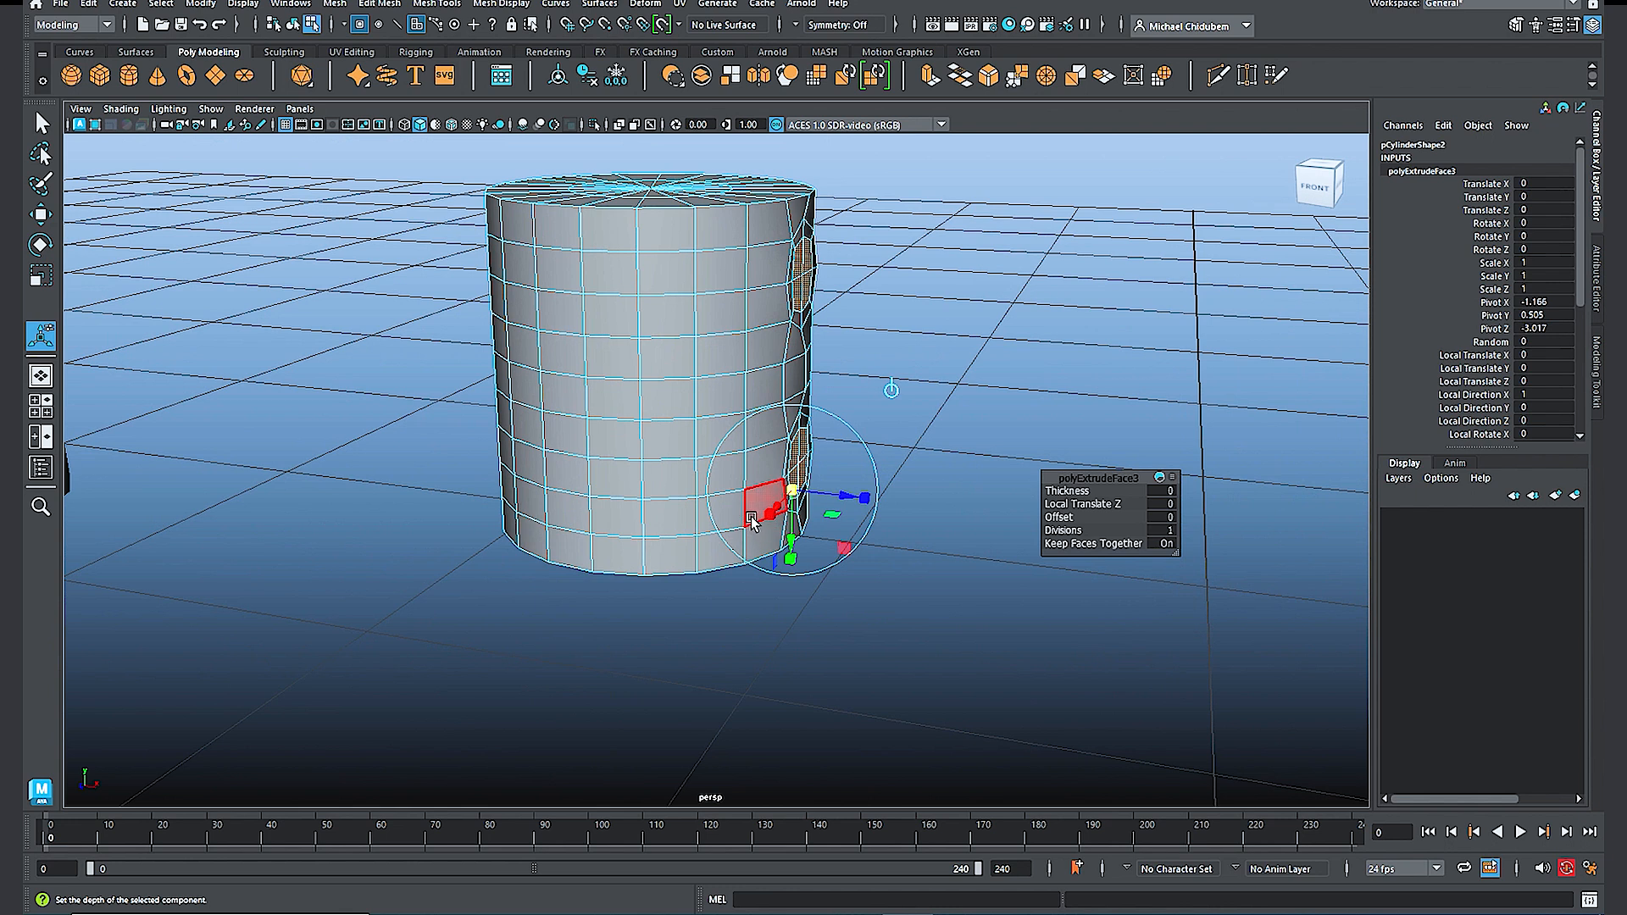
# Step: Extrude both inset circles straight outward from the small cylinder's wall to form two short handle stubs
pyautogui.press('w')
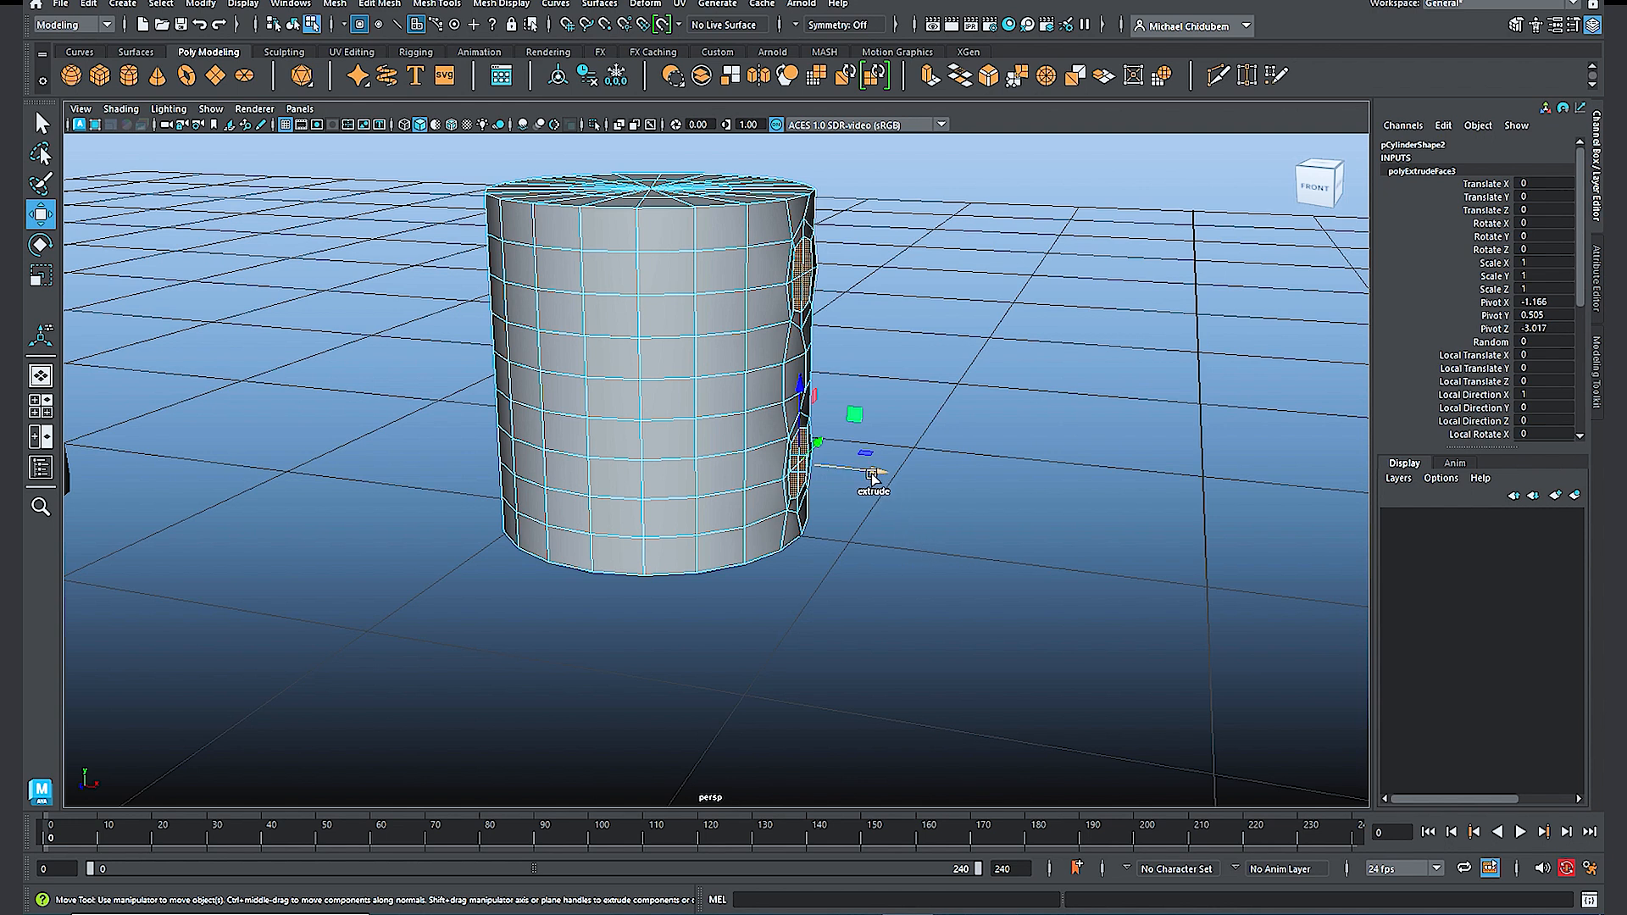
pyautogui.keyDown('shift'); pyautogui.moveTo(871, 477); pyautogui.dragTo(987, 488); pyautogui.keyUp('shift')
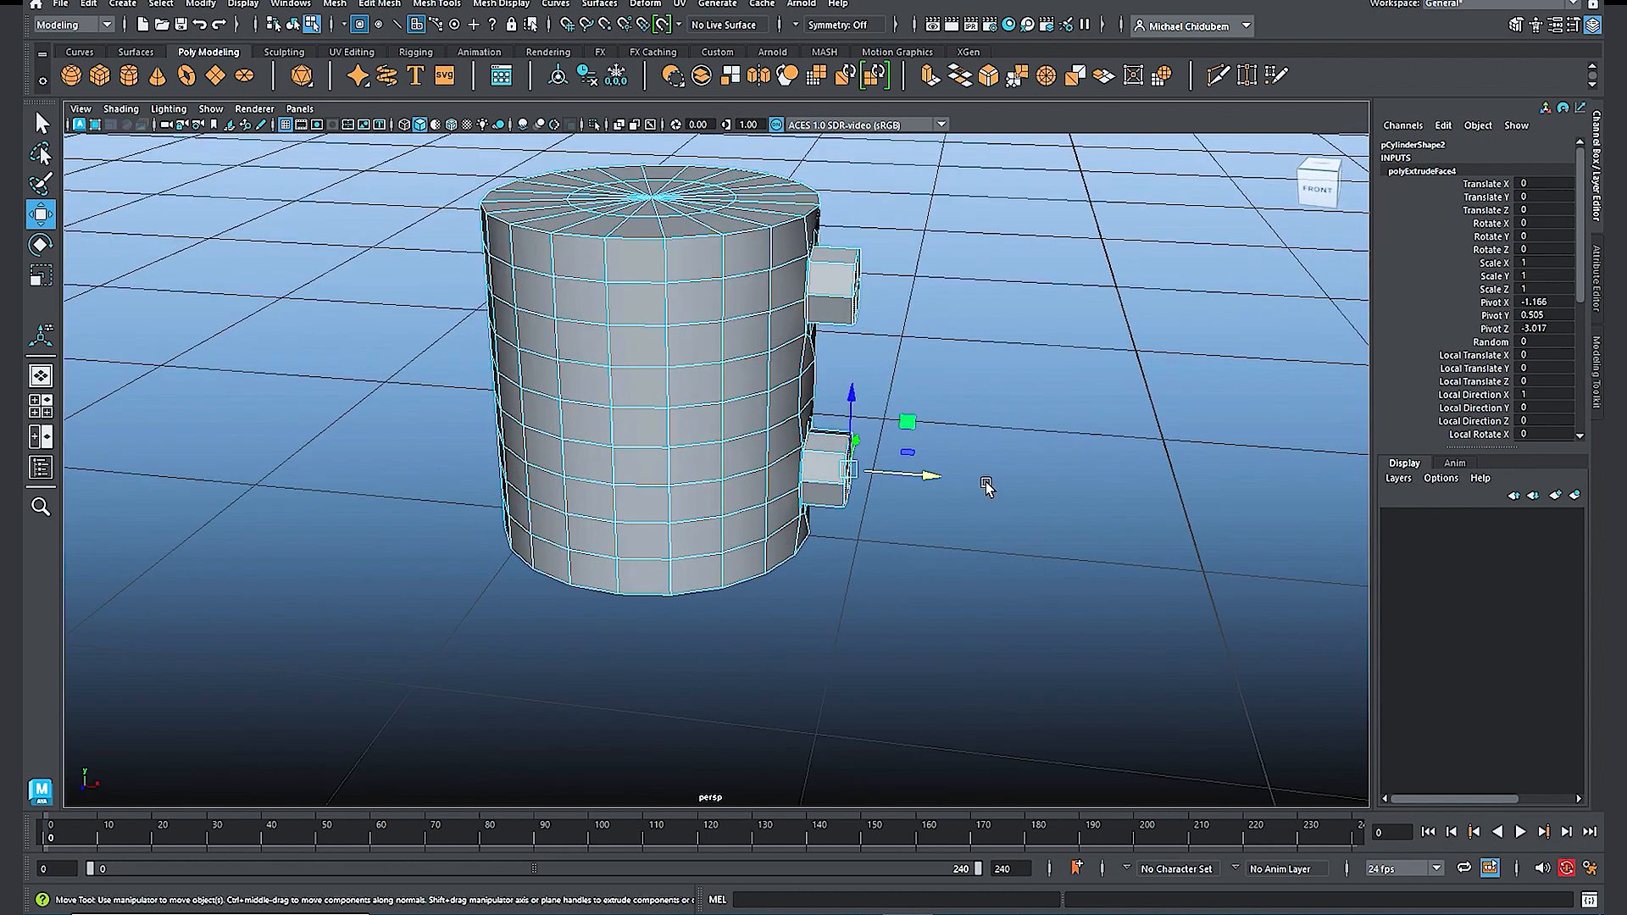
pyautogui.keyDown('alt'); pyautogui.moveTo(1000, 491); pyautogui.dragTo(932, 494); pyautogui.keyUp('alt')
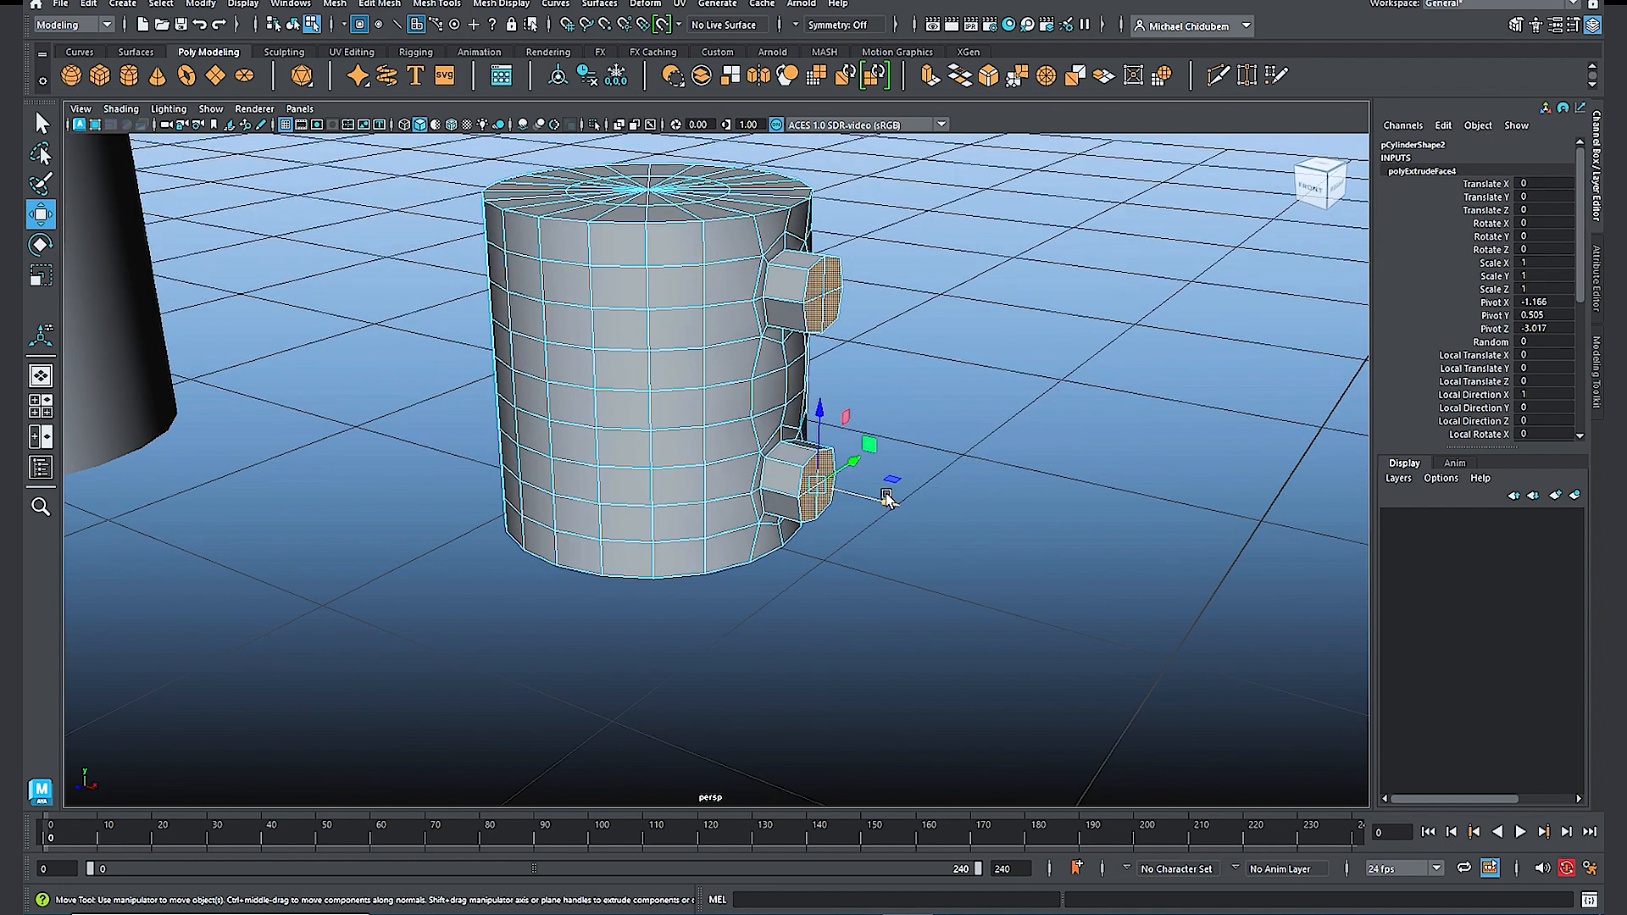
# Step: Deselect the lower stub's end faces and rotate the upper stub's end faces so they tilt downward
pyautogui.keyDown('ctrl'); pyautogui.moveTo(958, 415); pyautogui.dragTo(788, 559); pyautogui.keyUp('ctrl')
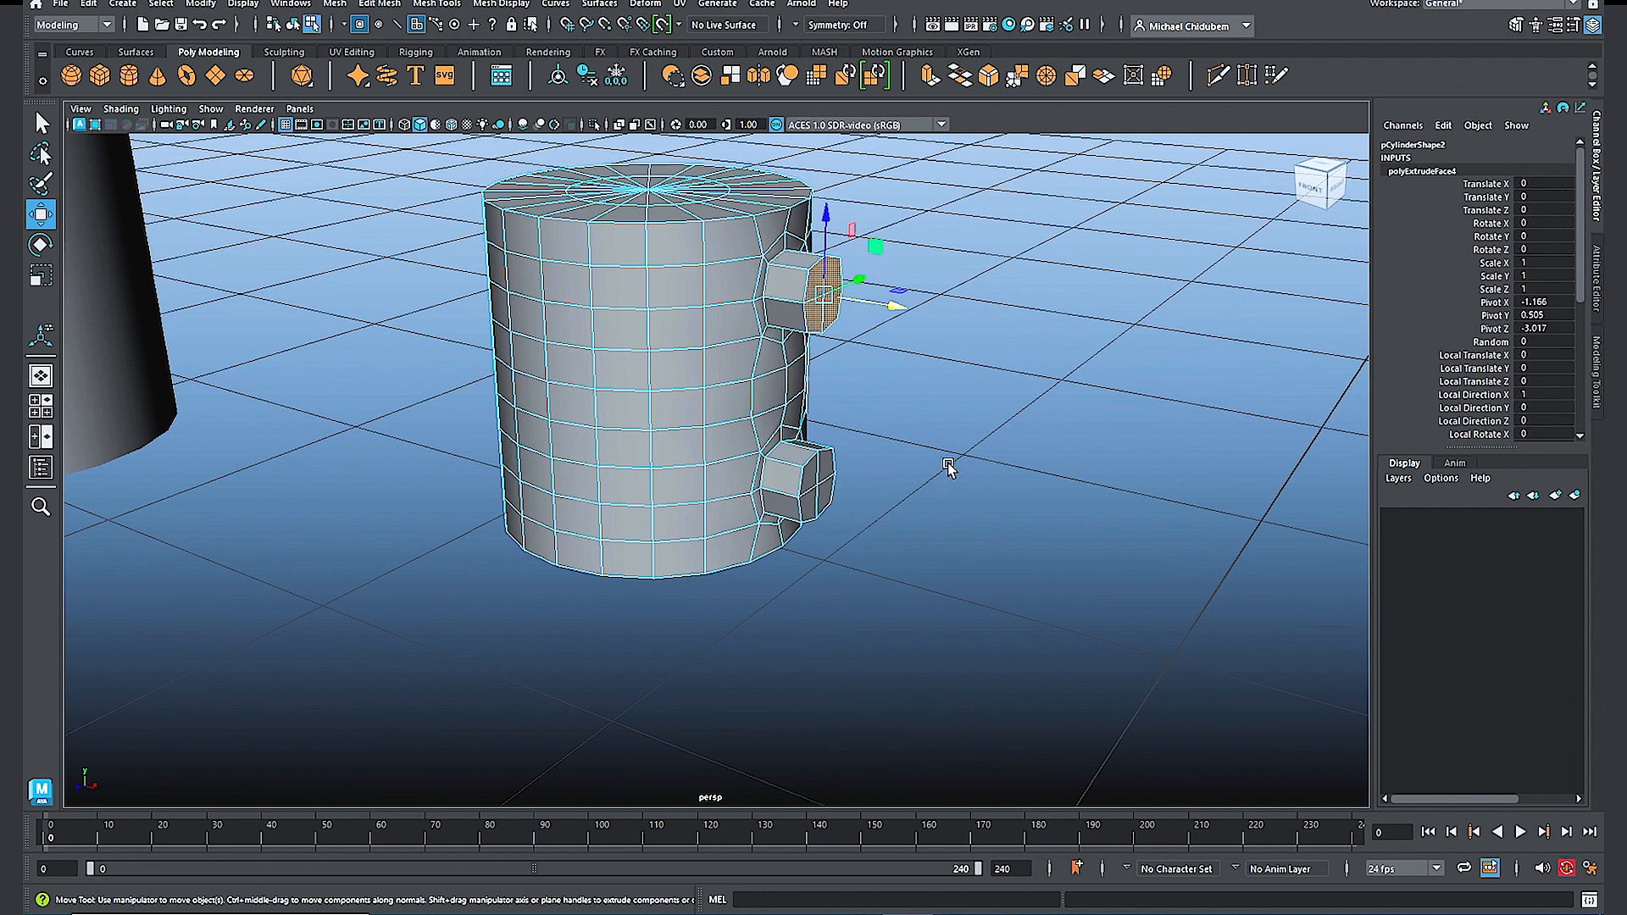
pyautogui.moveTo(969, 465)
pyautogui.keyDown('alt'); pyautogui.mouseDown()
pyautogui.moveTo(904, 440)
pyautogui.moveTo(980, 503)
pyautogui.moveTo(995, 475)
pyautogui.moveTo(980, 461)
pyautogui.mouseUp(); pyautogui.keyUp('alt')
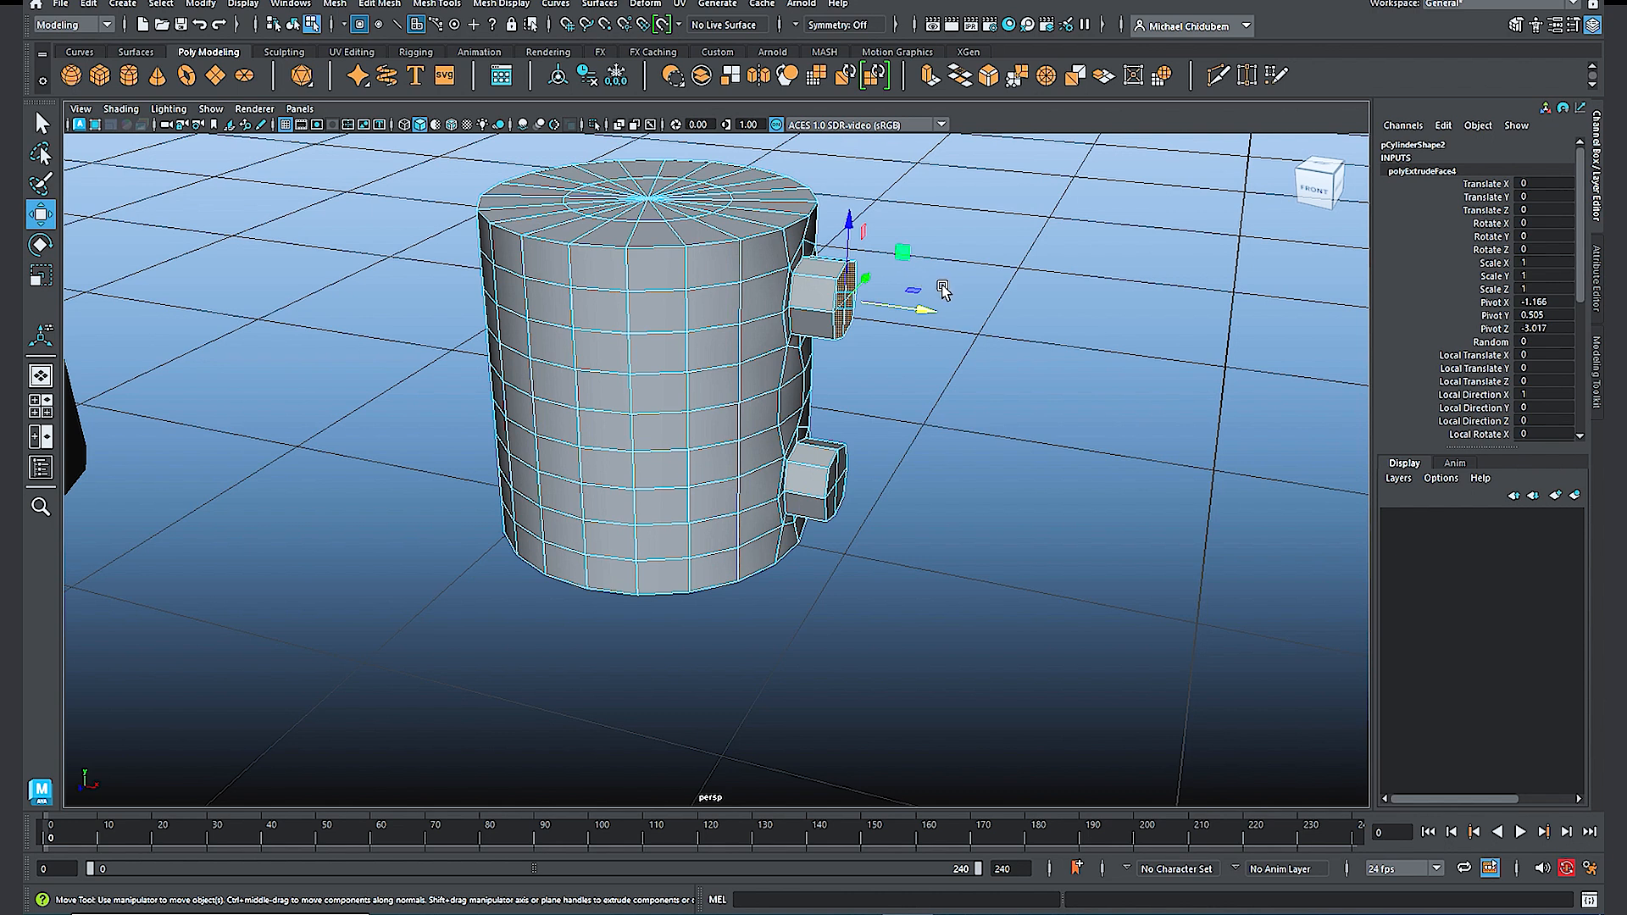
pyautogui.press('e')
pyautogui.keyDown('alt'); pyautogui.moveTo(1043, 353); pyautogui.dragTo(988, 360); pyautogui.keyUp('alt')
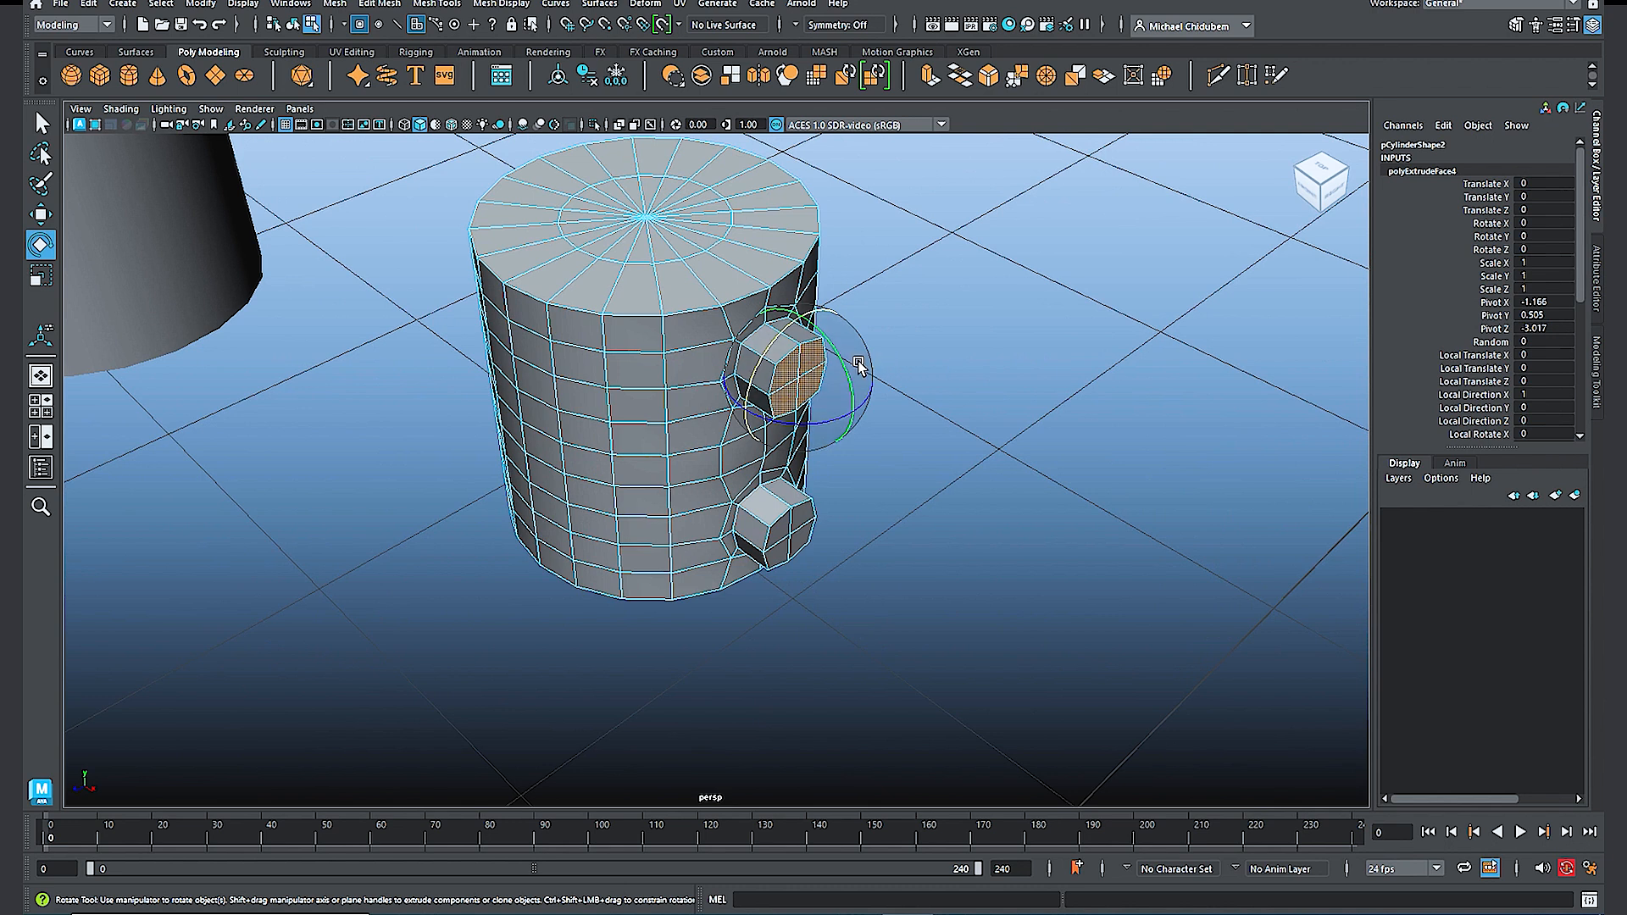
pyautogui.moveTo(843, 366); pyautogui.dragTo(856, 398)
pyautogui.moveTo(1003, 421)
pyautogui.keyDown('alt'); pyautogui.mouseDown()
pyautogui.moveTo(973, 367)
pyautogui.moveTo(1034, 416)
pyautogui.mouseUp(); pyautogui.keyUp('alt')
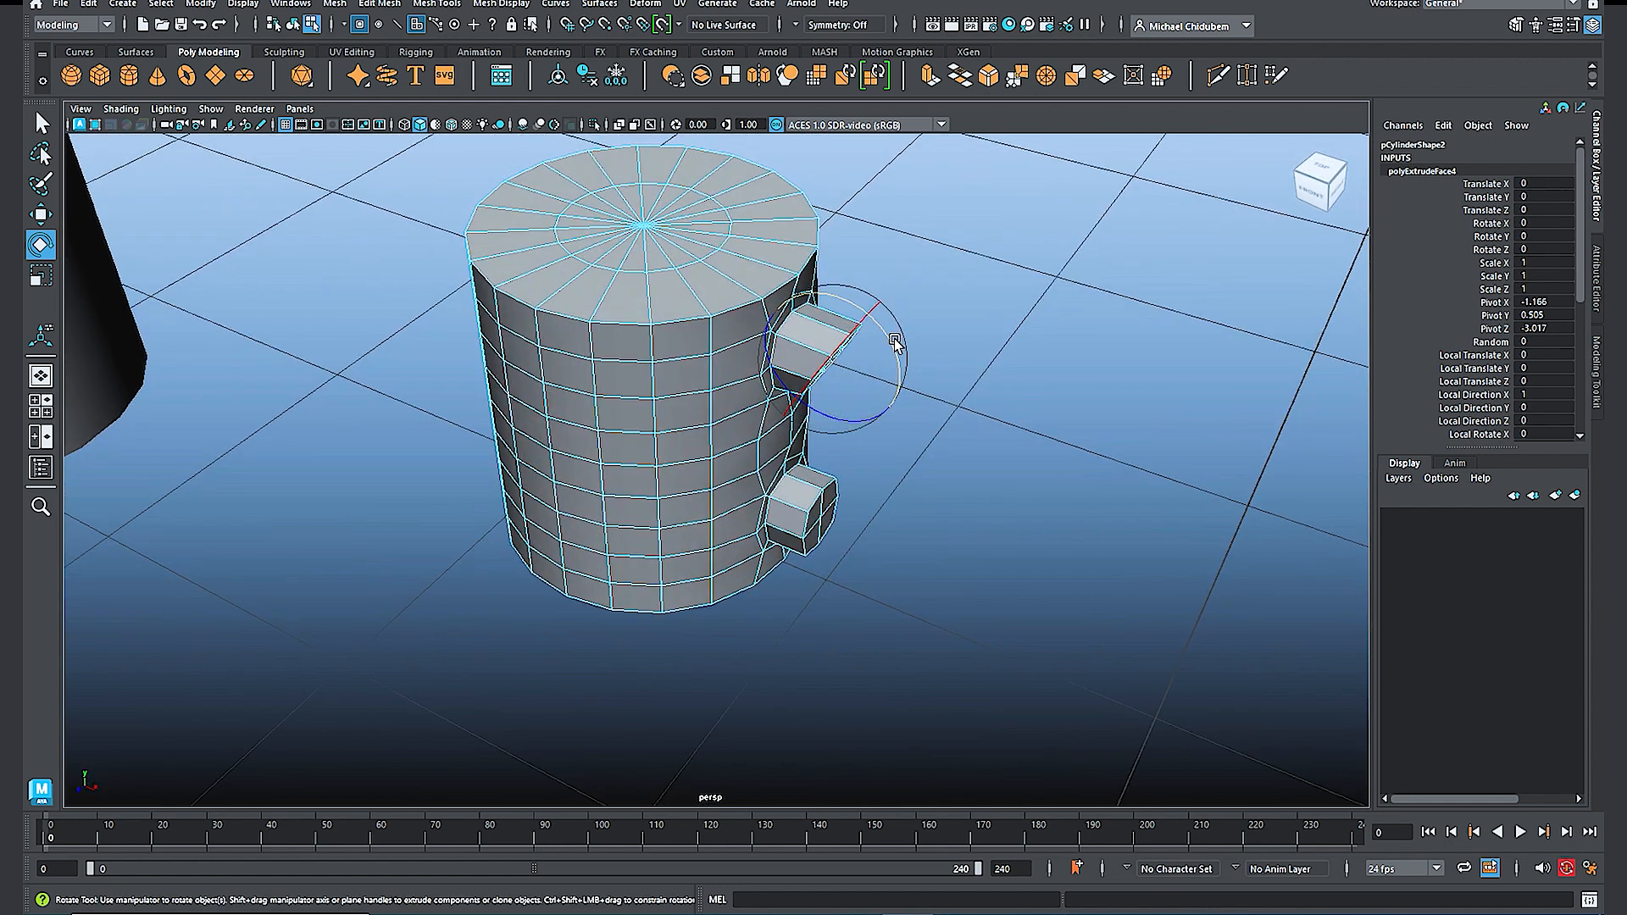
pyautogui.moveTo(895, 343); pyautogui.dragTo(894, 349)
pyautogui.keyDown('alt'); pyautogui.moveTo(995, 436); pyautogui.dragTo(1008, 405); pyautogui.keyUp('alt')
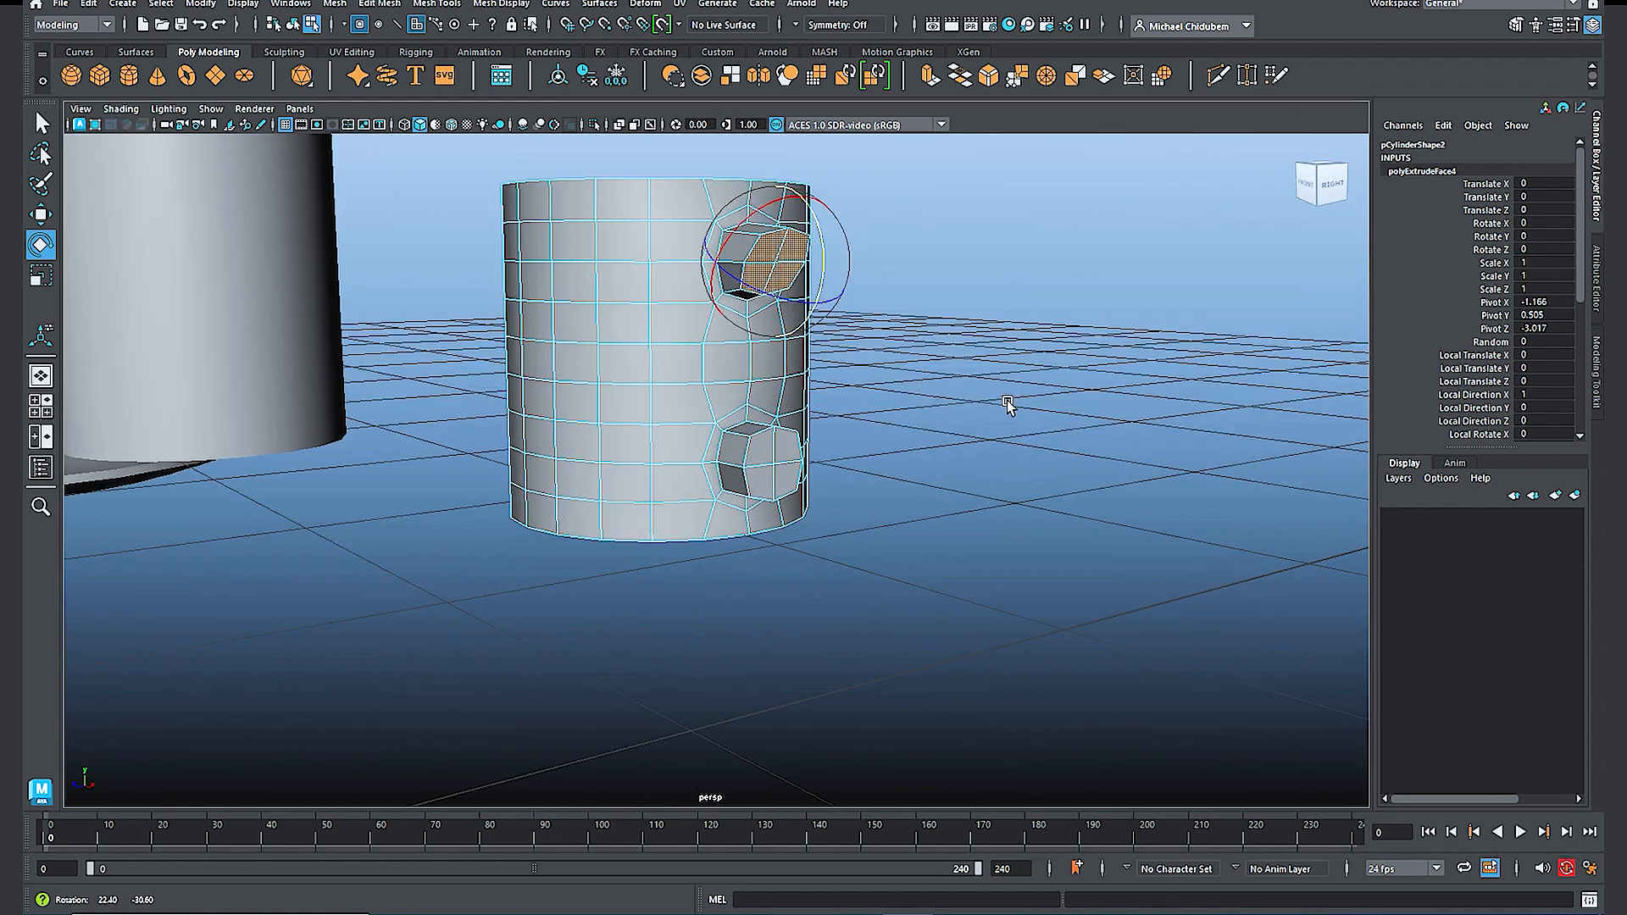
# Step: Select the four end faces of the lower stub and rotate them to tilt upward toward the upper stub
pyautogui.click(789, 458)
pyautogui.press('q')
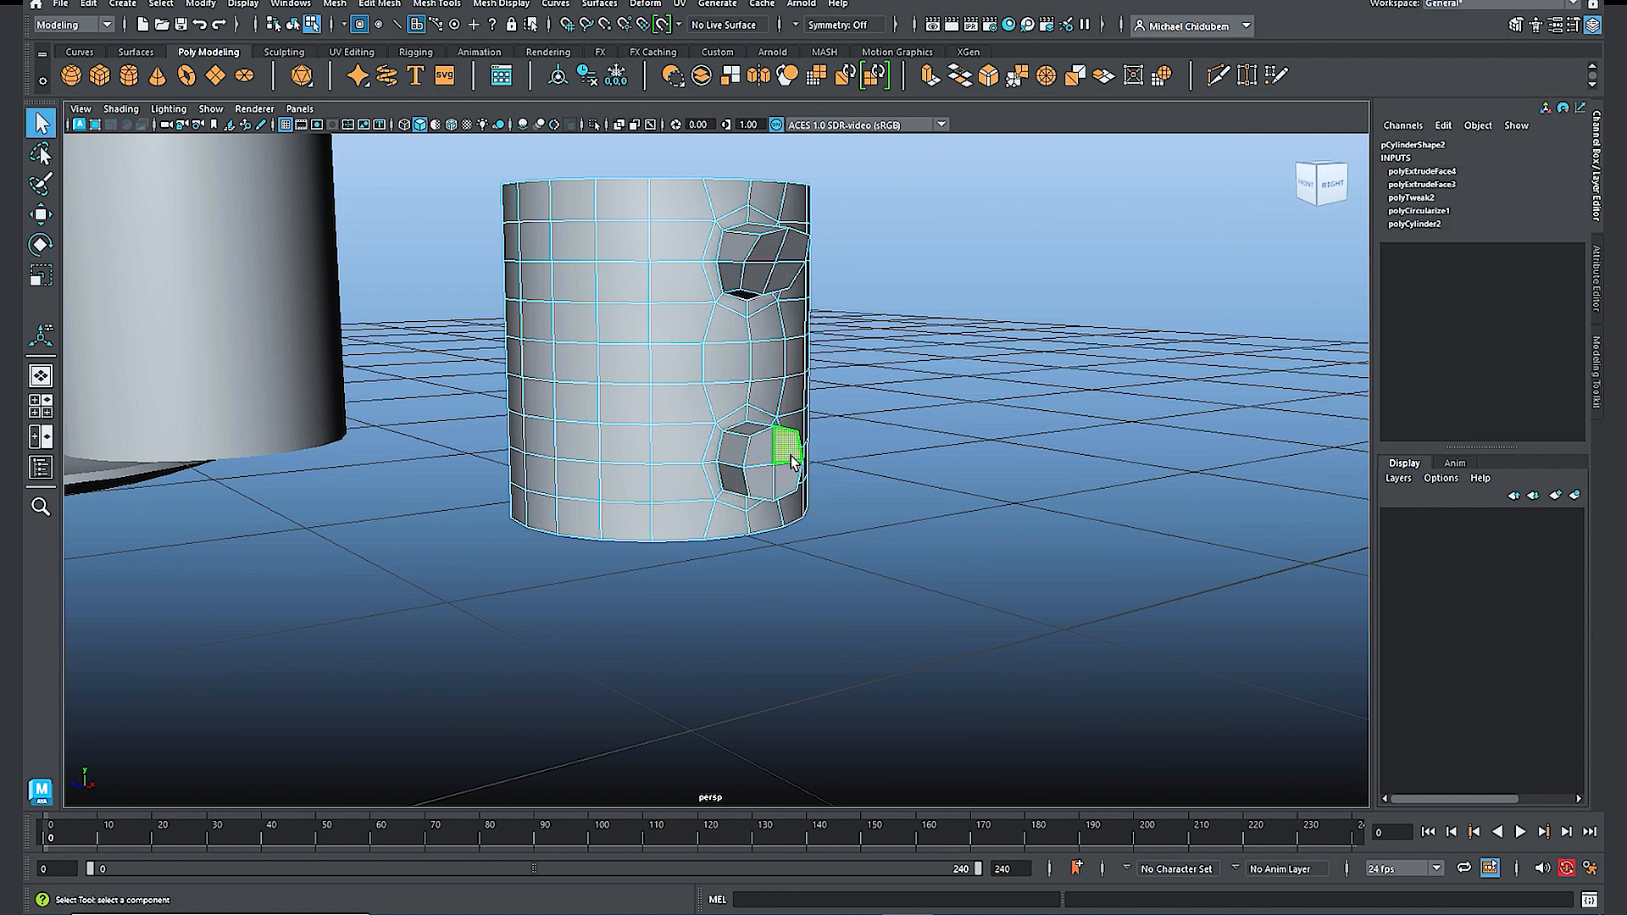
pyautogui.keyDown('shift'); pyautogui.click(764, 456); pyautogui.keyUp('shift')
pyautogui.keyDown('shift'); pyautogui.click(792, 480); pyautogui.keyUp('shift')
pyautogui.moveTo(905, 498)
pyautogui.keyDown('alt'); pyautogui.mouseDown()
pyautogui.moveTo(876, 483)
pyautogui.moveTo(918, 508)
pyautogui.mouseUp(); pyautogui.keyUp('alt')
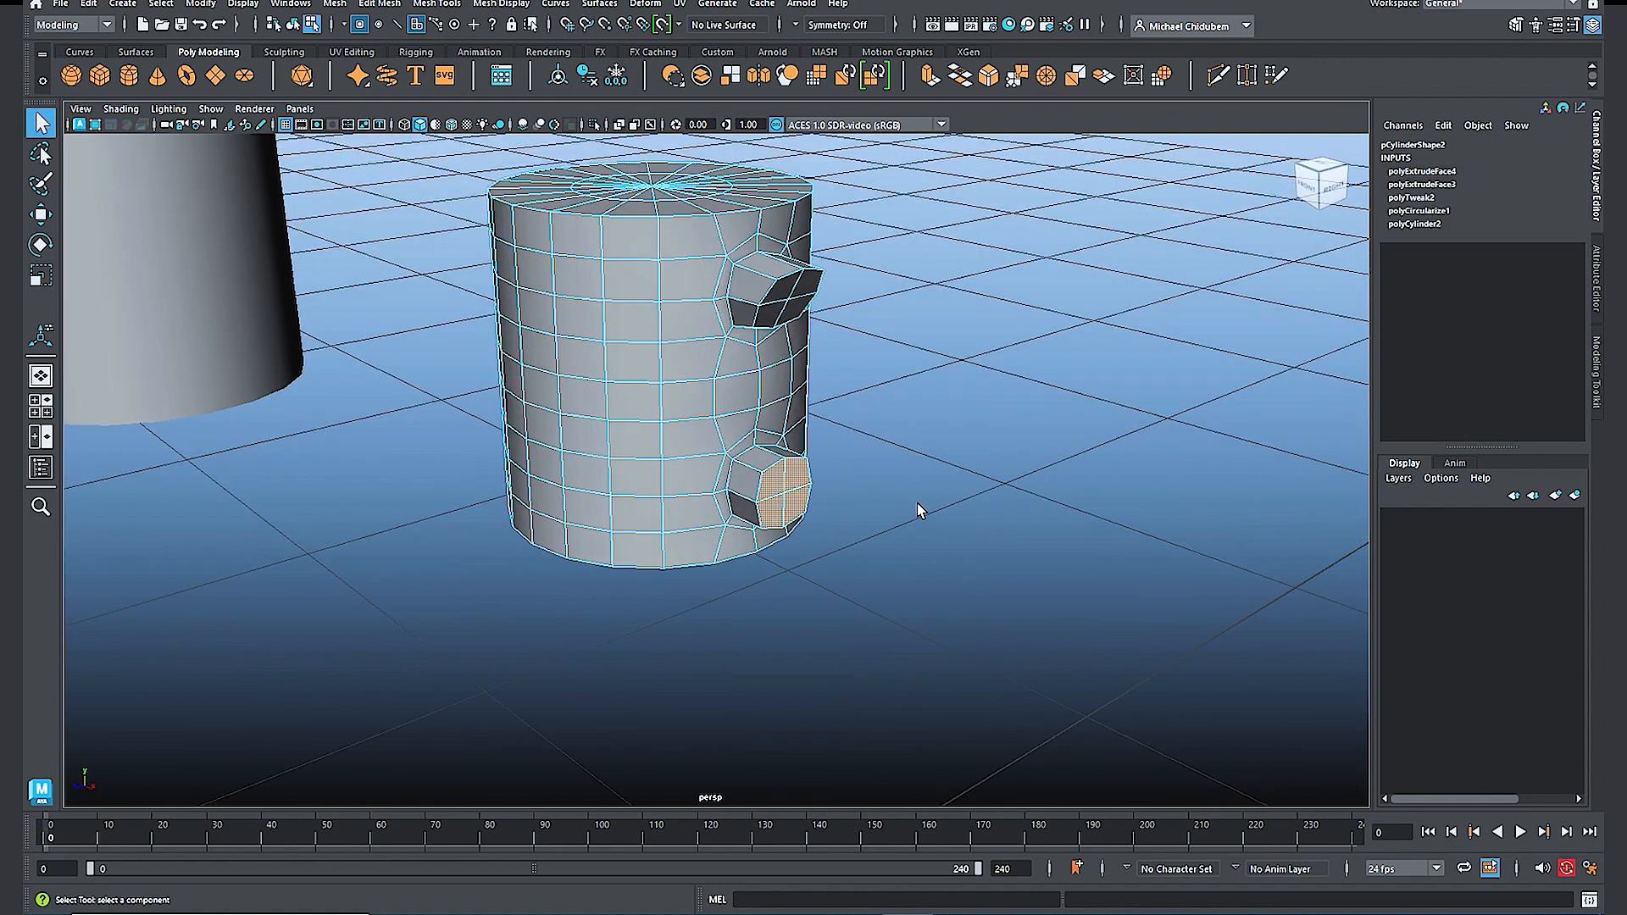
pyautogui.press('e')
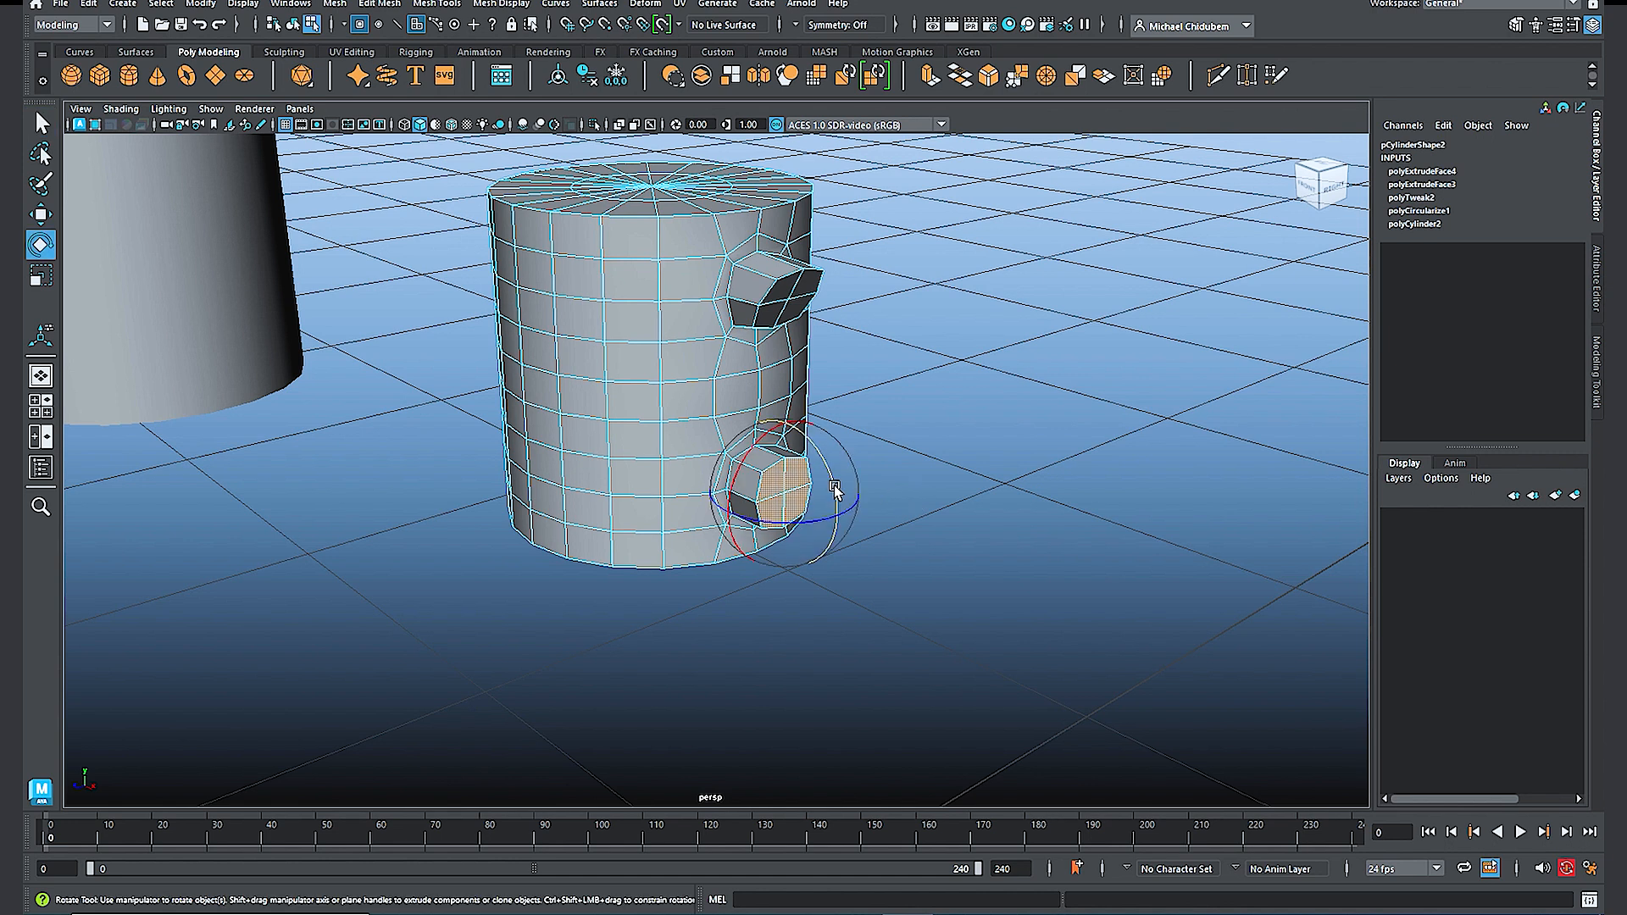
pyautogui.moveTo(834, 489); pyautogui.dragTo(822, 458)
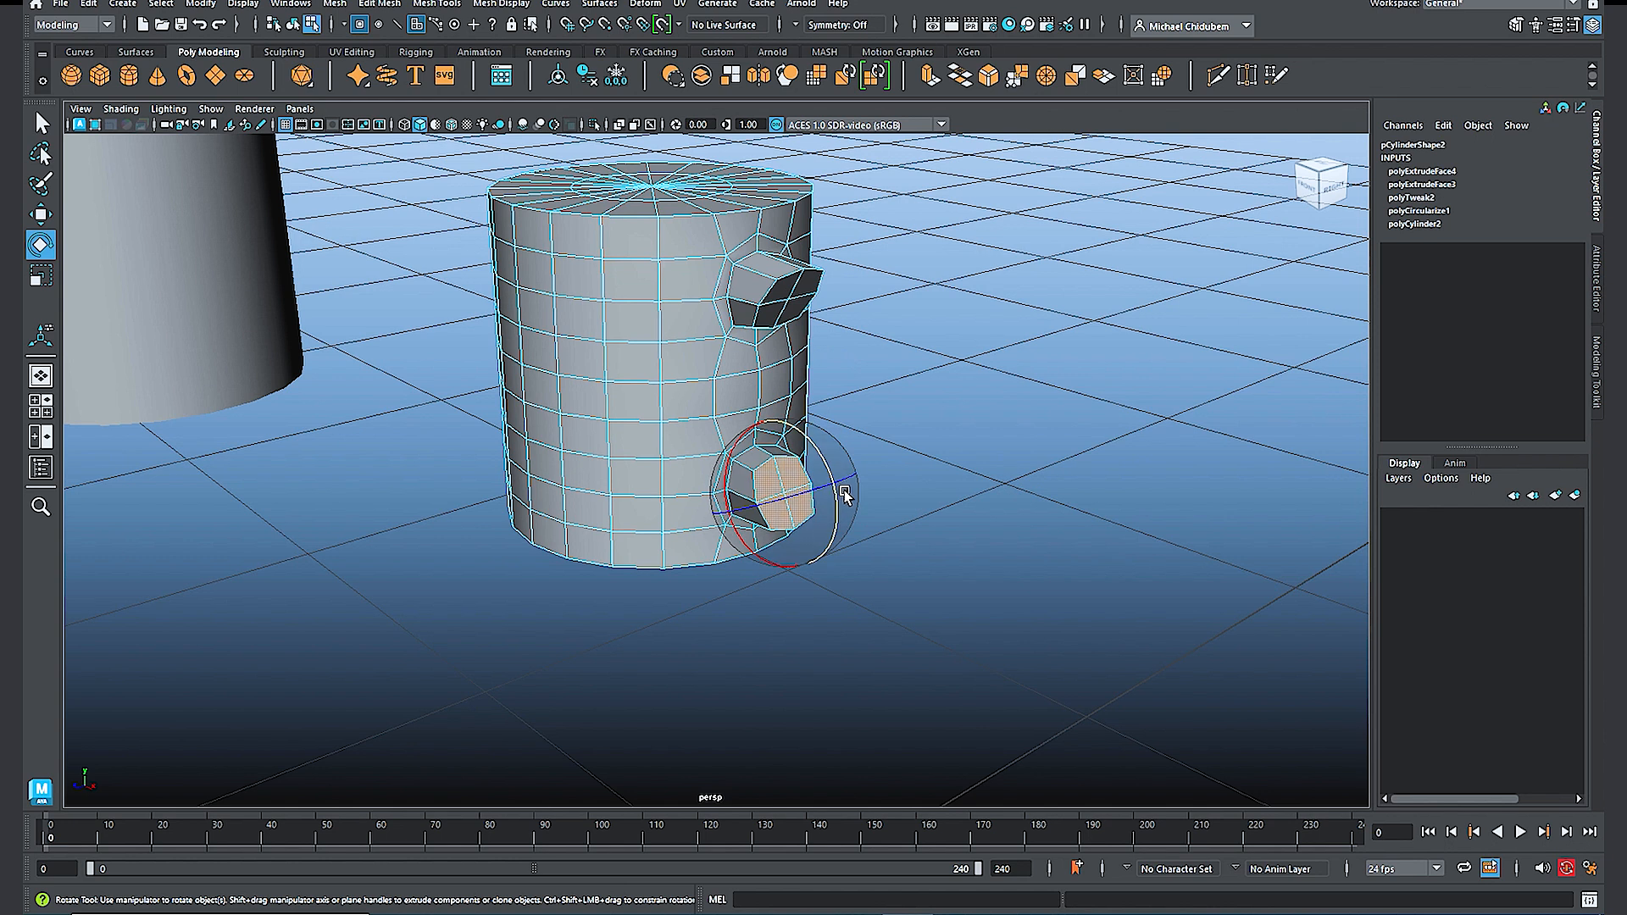
# Step: Bridge the end faces of both handle stubs using a smooth path + curve, custom direction and 9 divisions, and return to object mode
pyautogui.press('q')
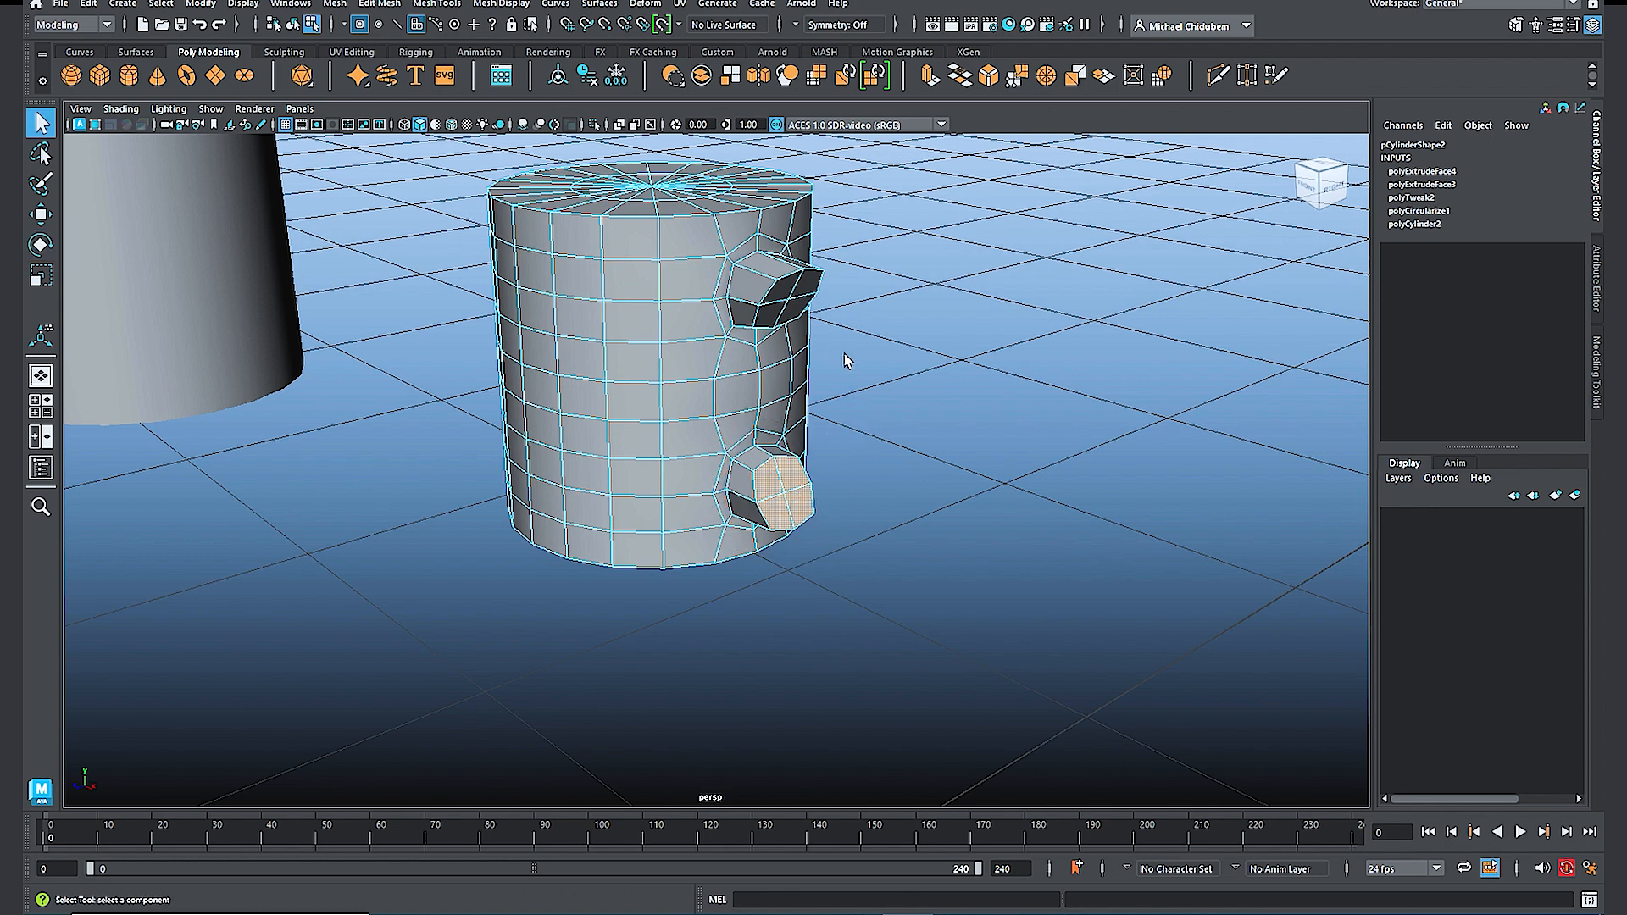
pyautogui.click(781, 292)
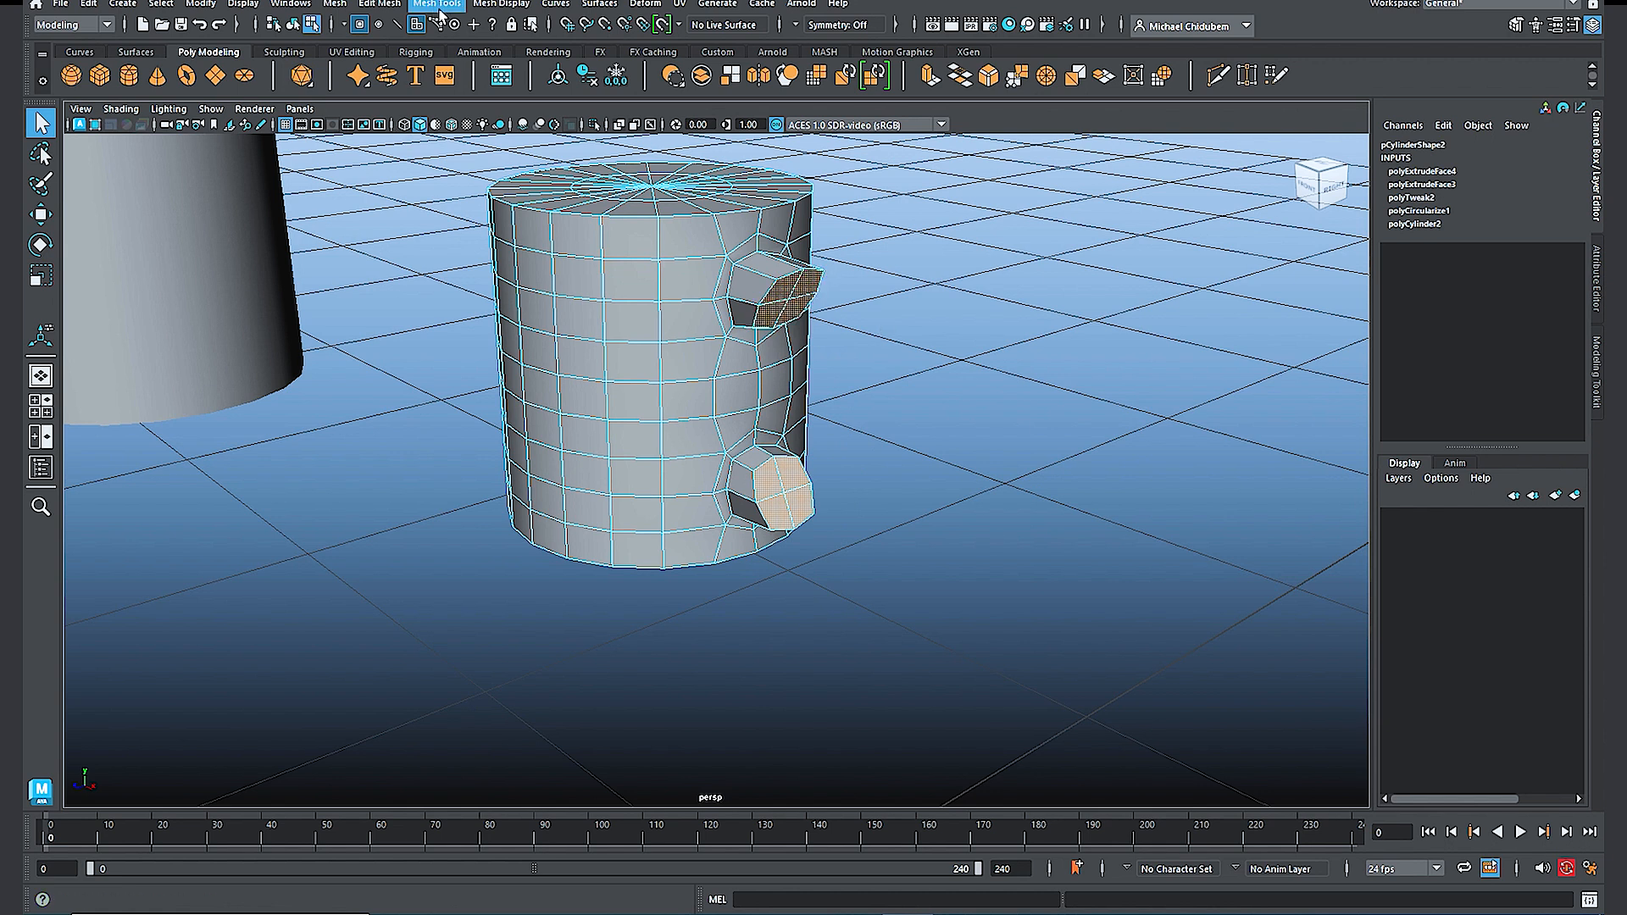
pyautogui.click(337, 4)
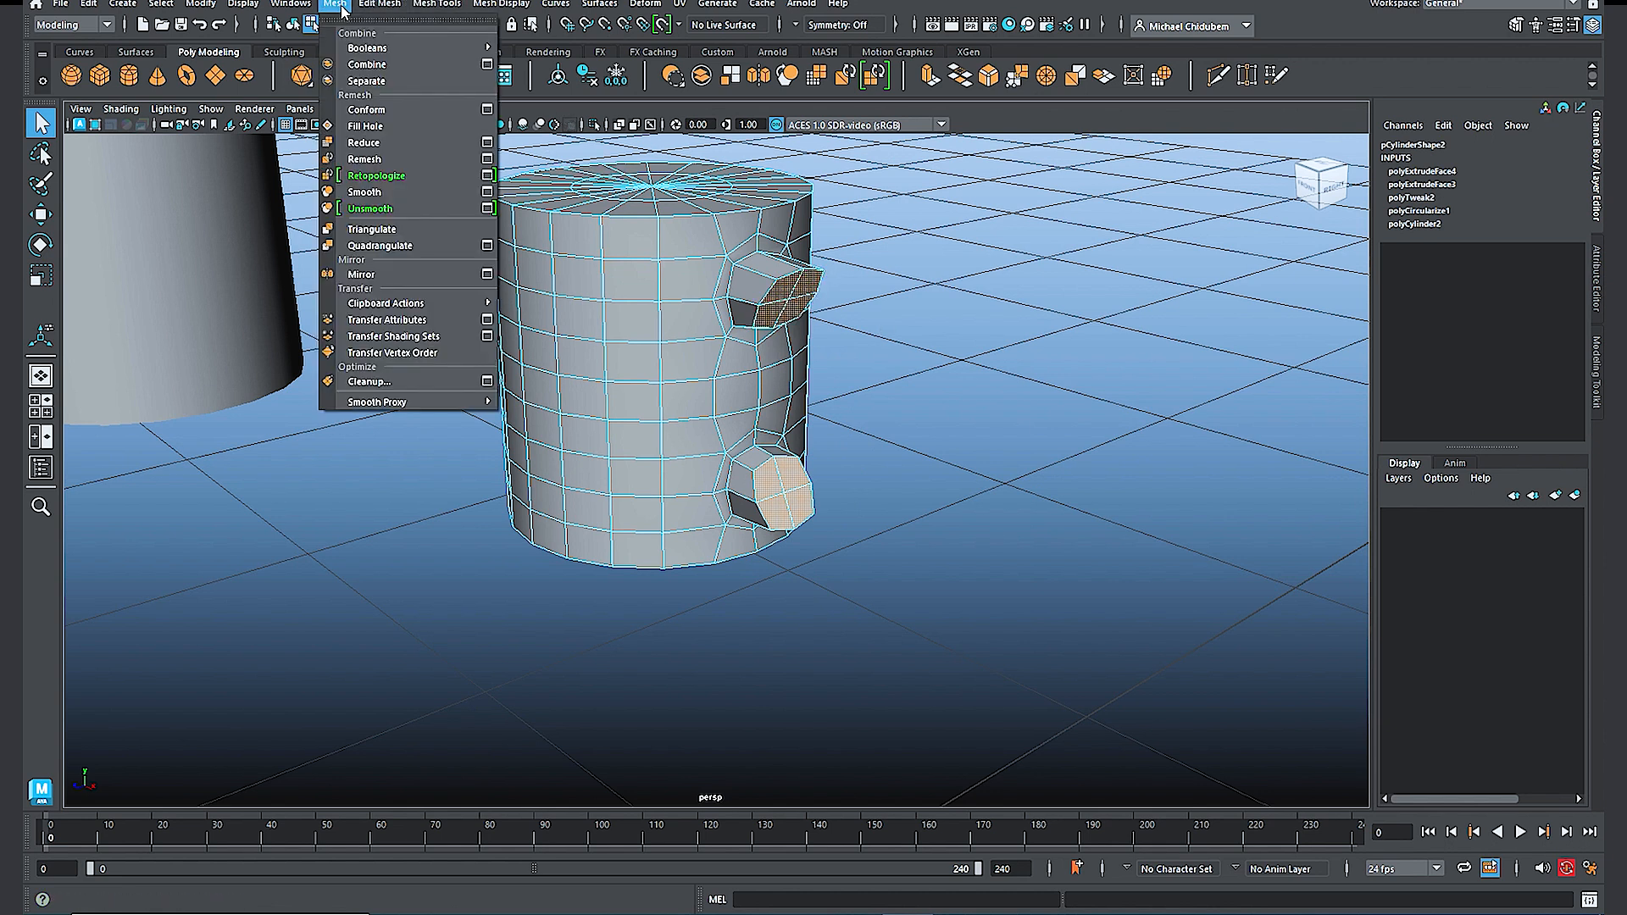
pyautogui.moveTo(385, 7)
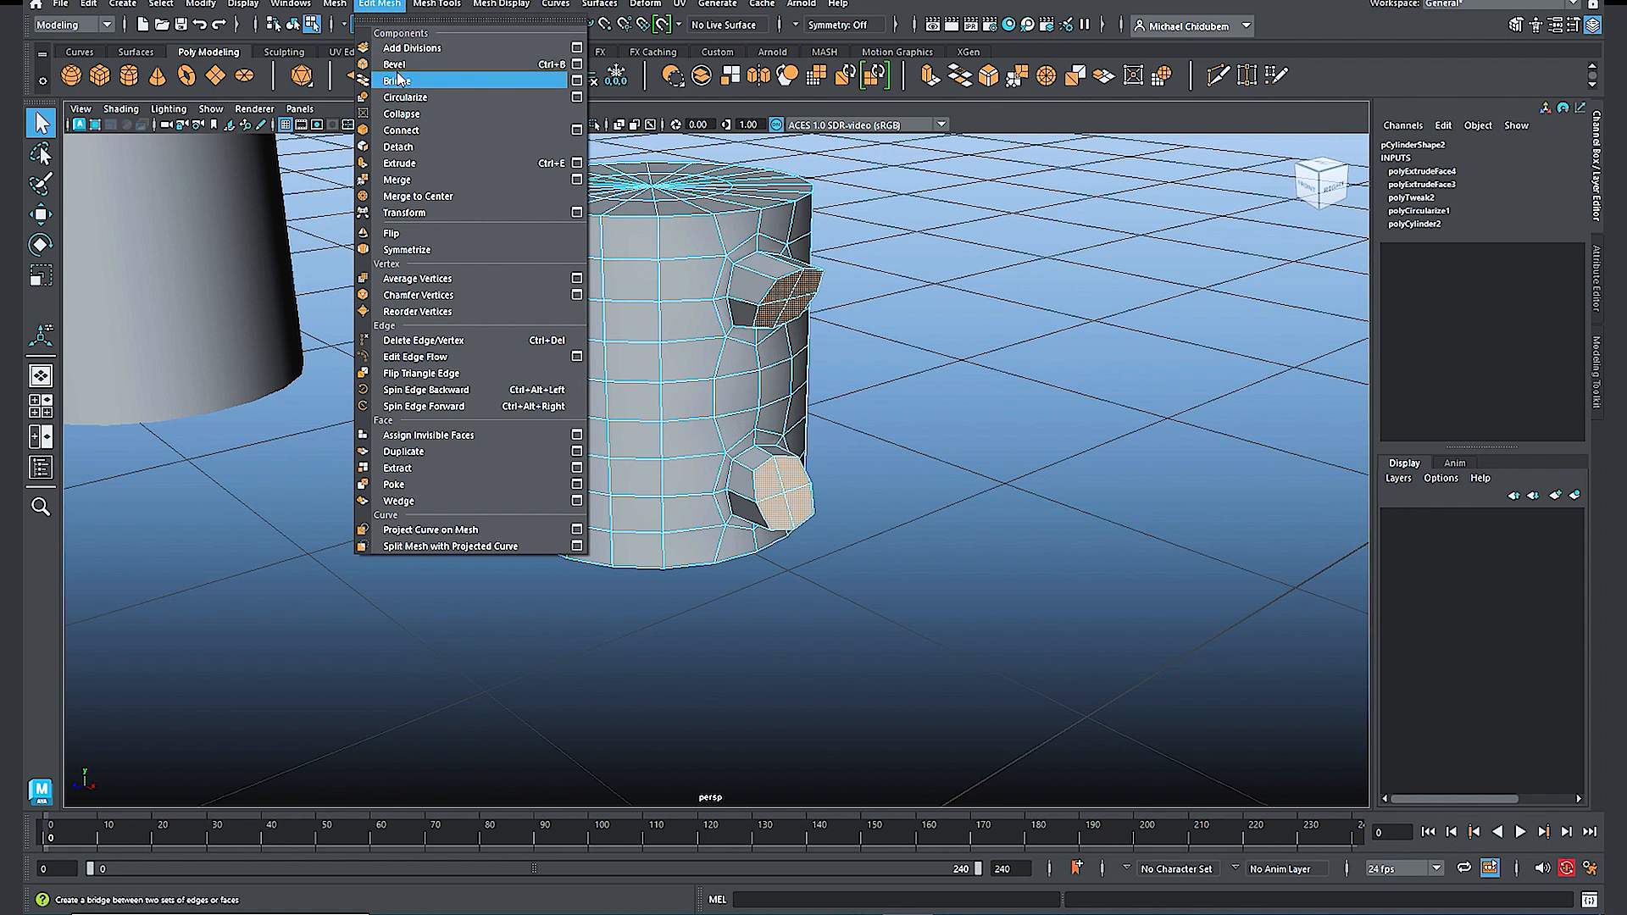
pyautogui.click(577, 80)
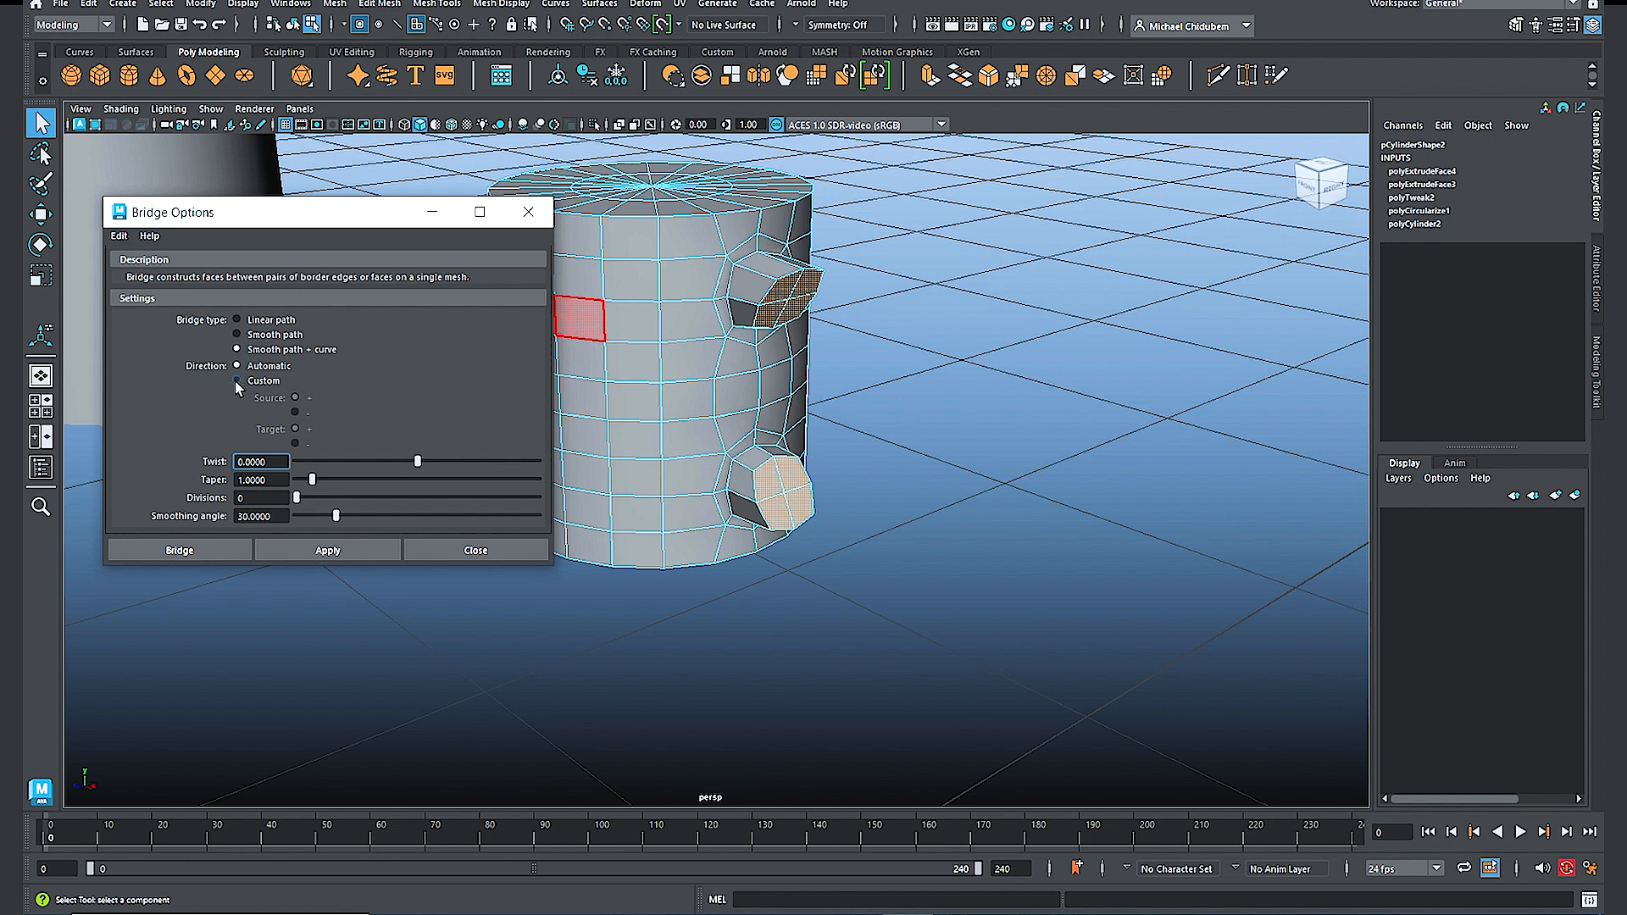
pyautogui.click(242, 499)
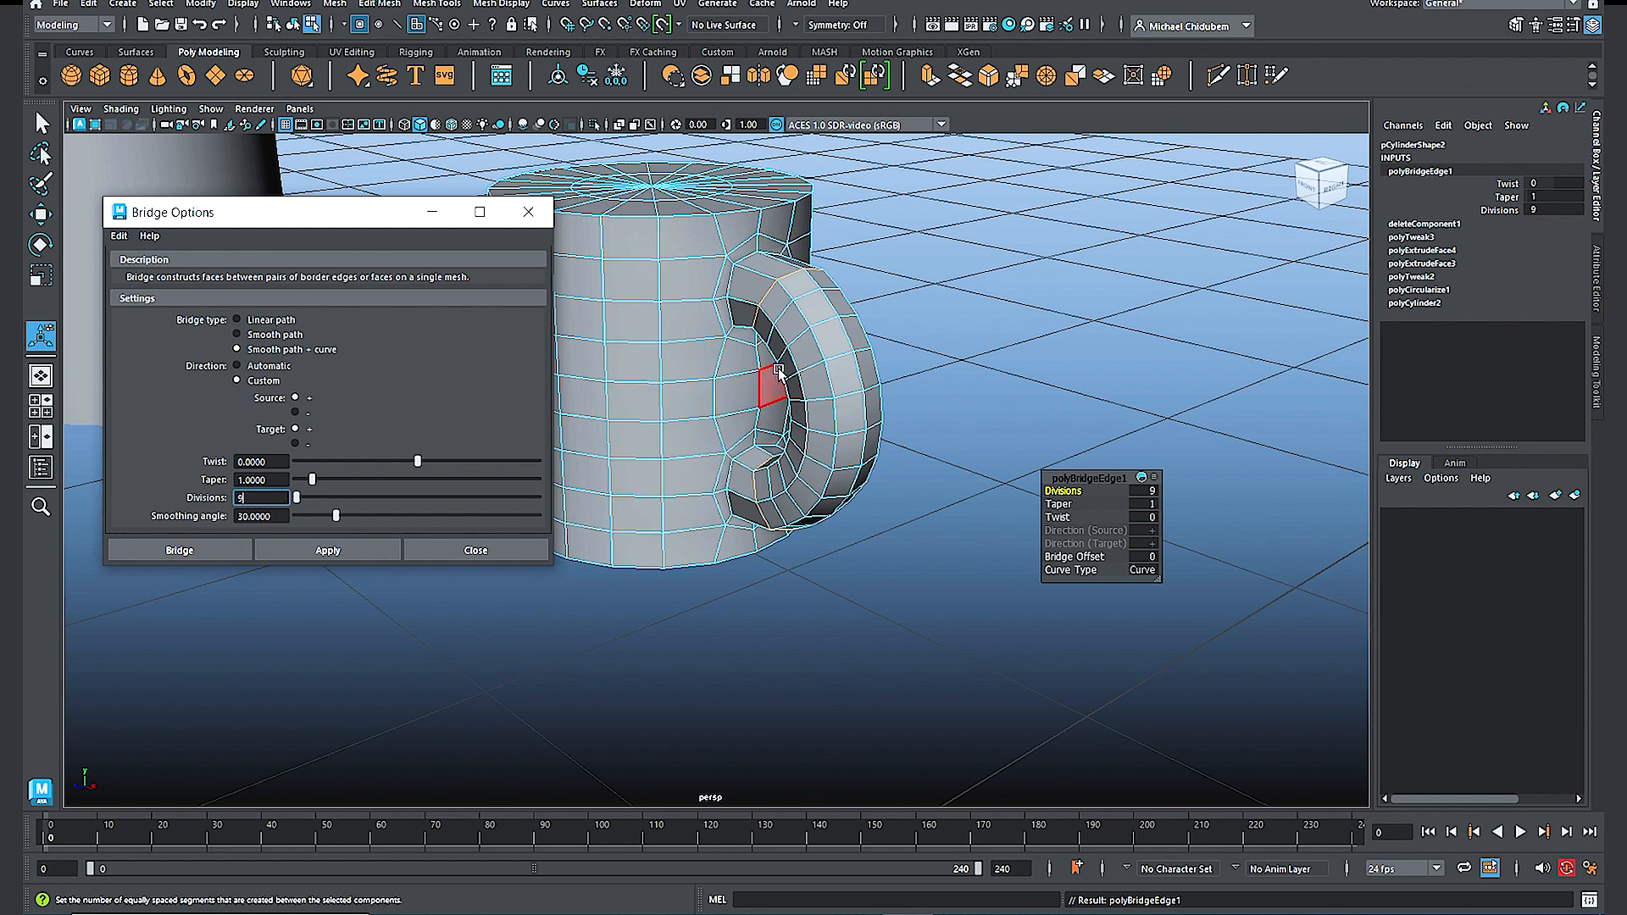
pyautogui.keyDown('alt'); pyautogui.moveTo(770, 410); pyautogui.dragTo(836, 404); pyautogui.keyUp('alt')
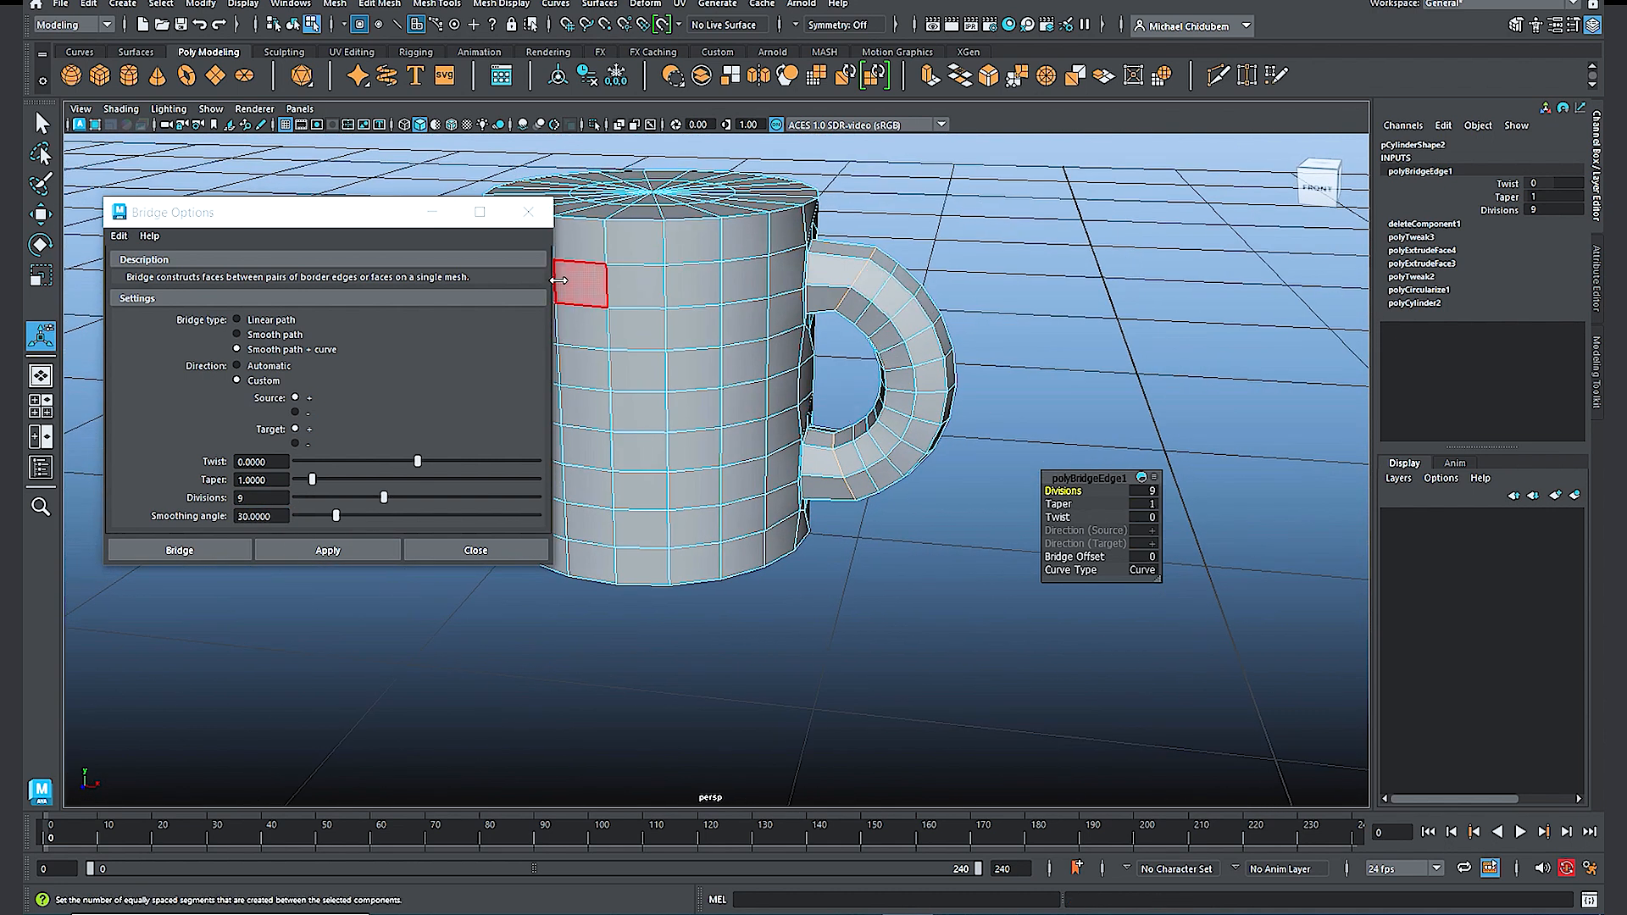
pyautogui.click(474, 549)
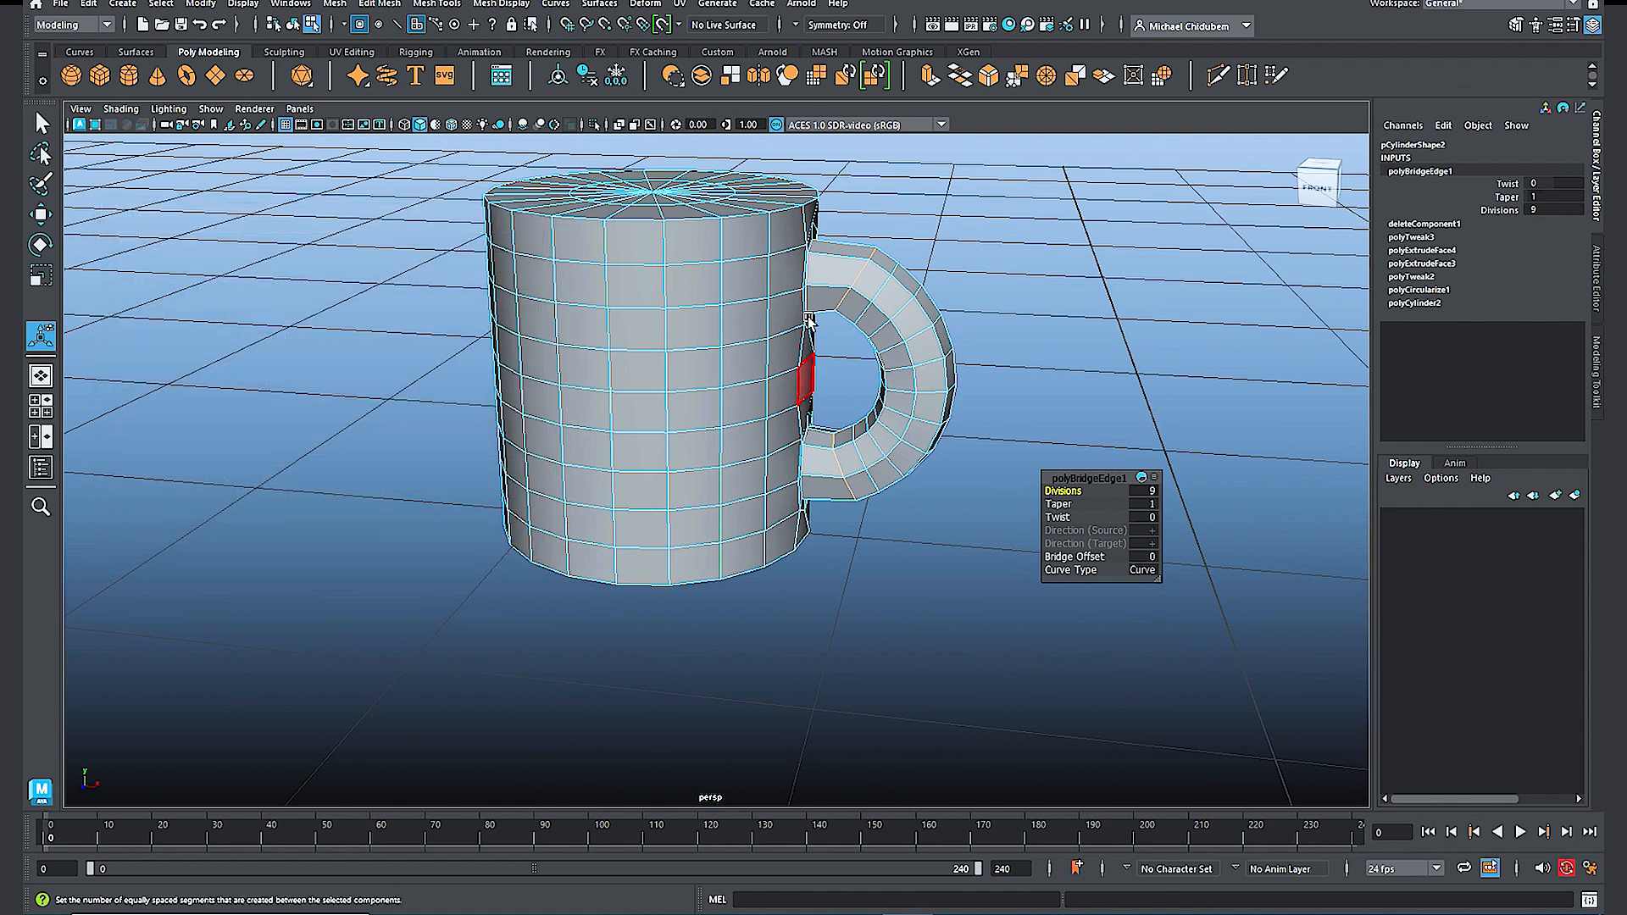
pyautogui.moveTo(864, 283); pyautogui.dragTo(970, 278, button='right')
pyautogui.click(996, 285)
pyautogui.click(905, 320)
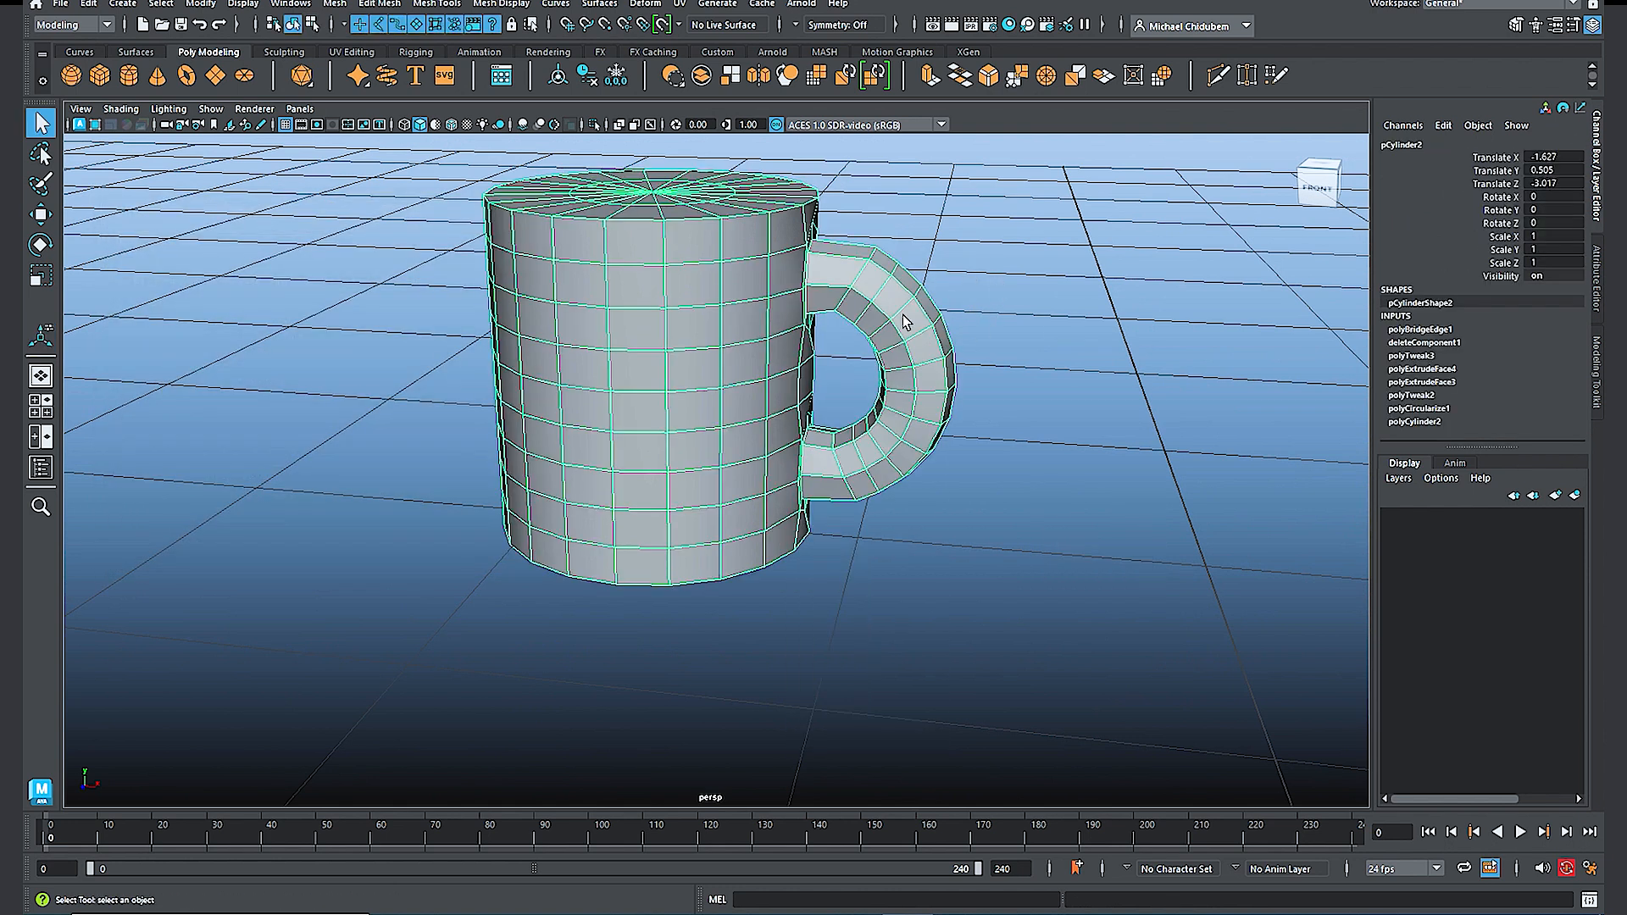
# Step: Select the inner edge ring on the mug's top cap and scale it outward until it lies close to the rim
pyautogui.moveTo(981, 276)
pyautogui.keyDown('alt'); pyautogui.mouseDown()
pyautogui.moveTo(872, 283)
pyautogui.moveTo(988, 283)
pyautogui.mouseUp(); pyautogui.keyUp('alt')
pyautogui.keyDown('alt'); pyautogui.moveTo(658, 219); pyautogui.dragTo(731, 311); pyautogui.keyUp('alt')
pyautogui.moveTo(717, 315); pyautogui.dragTo(725, 273, button='right')
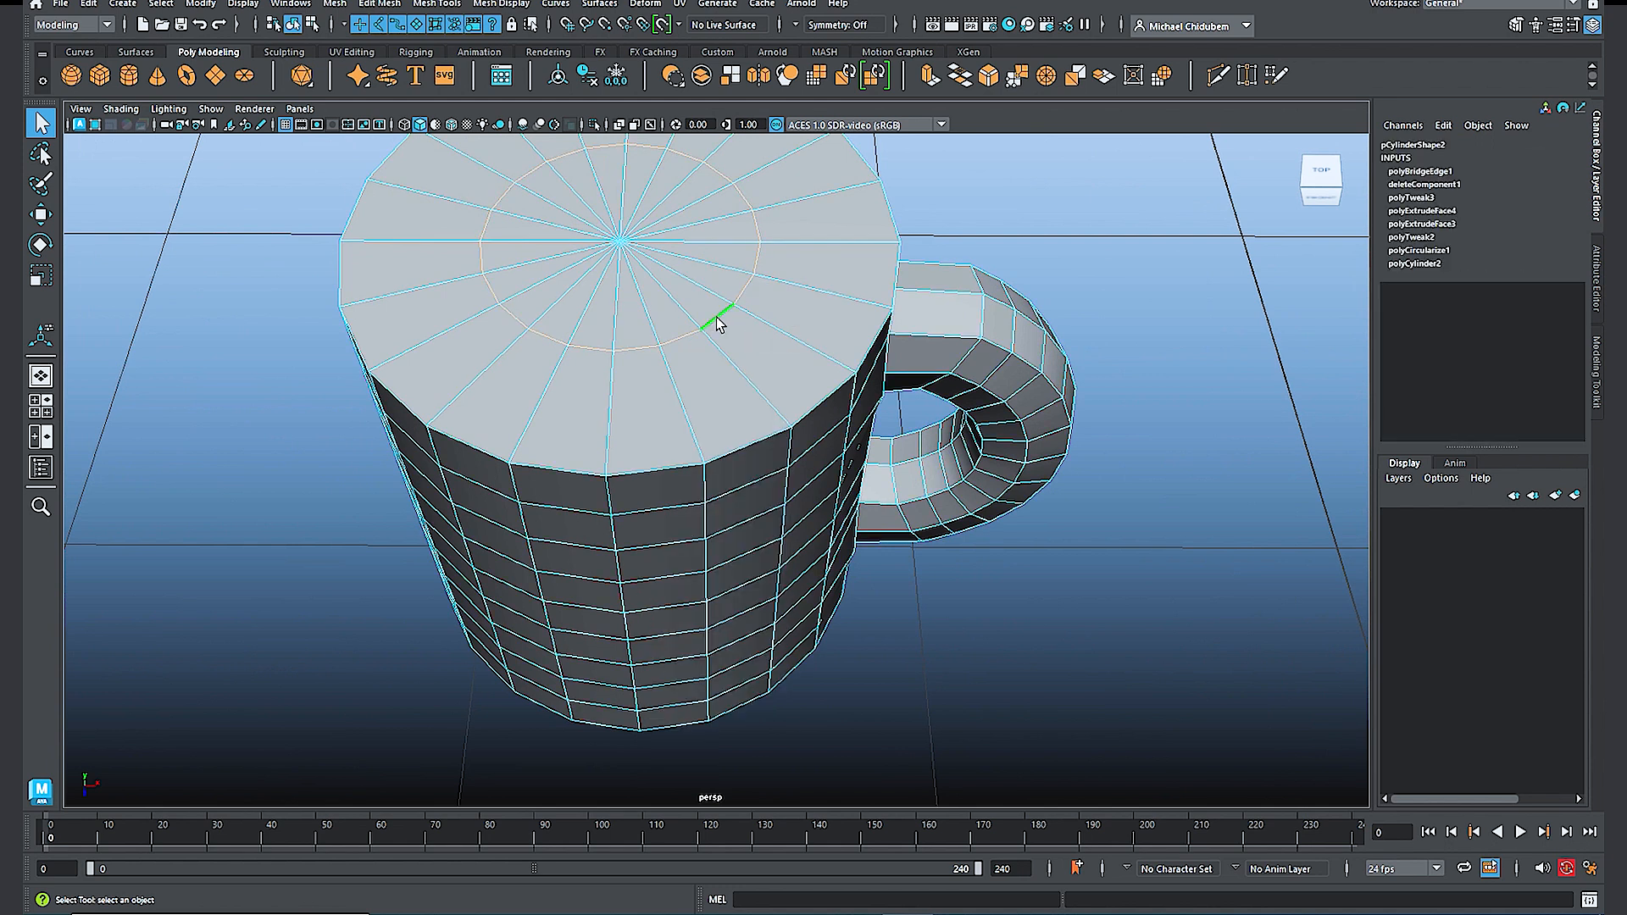
pyautogui.press('r')
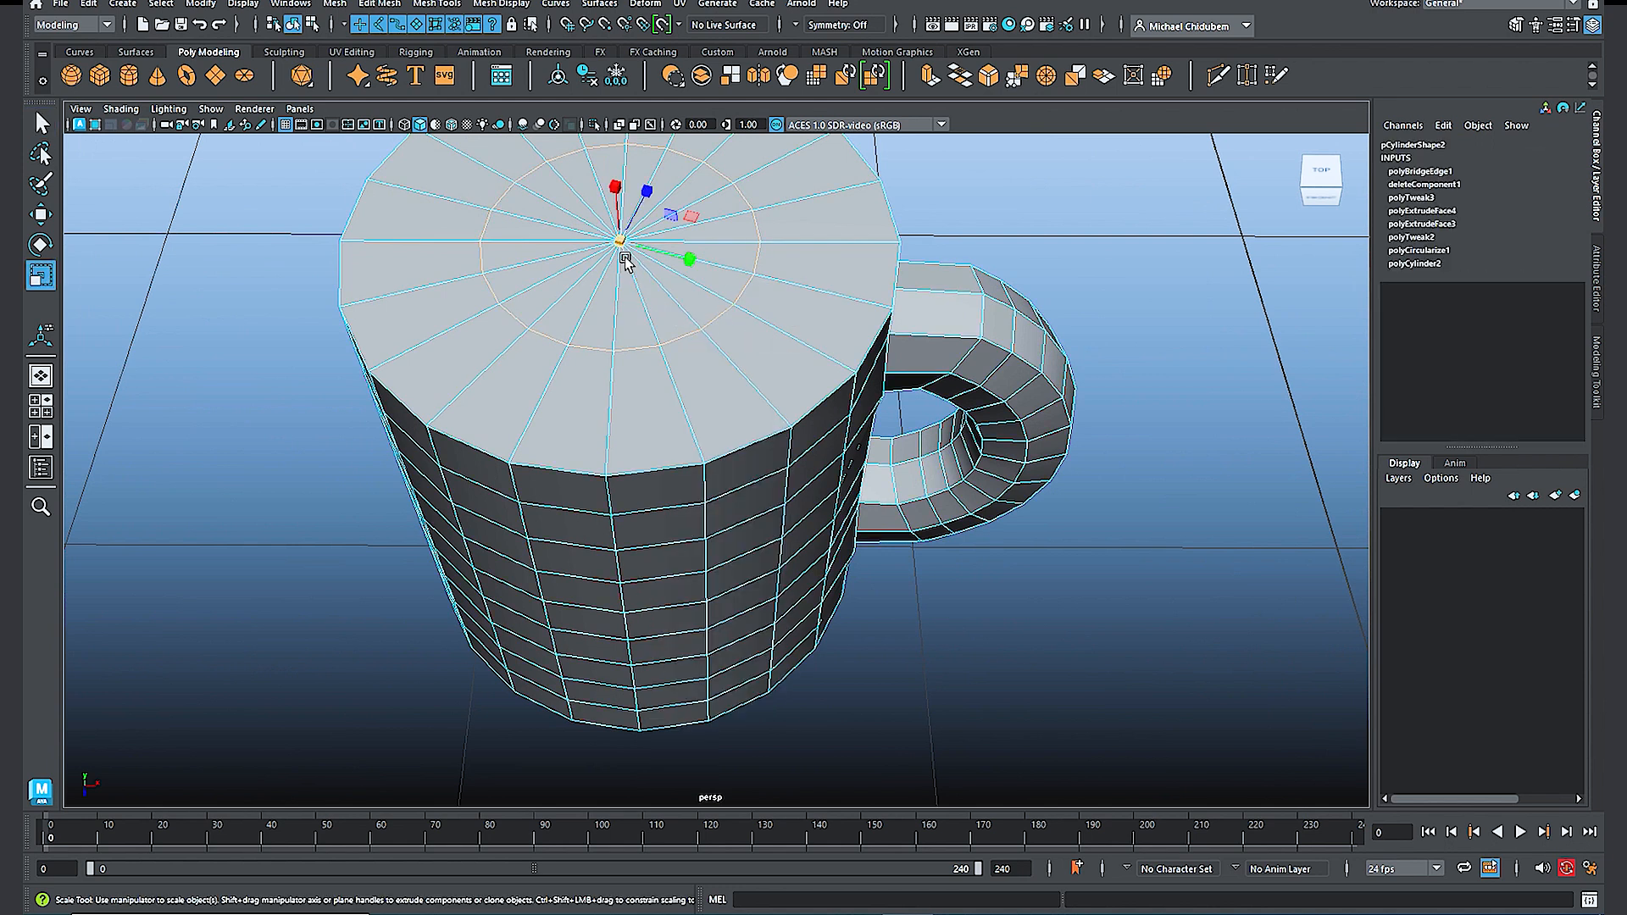
pyautogui.moveTo(621, 242); pyautogui.dragTo(779, 248)
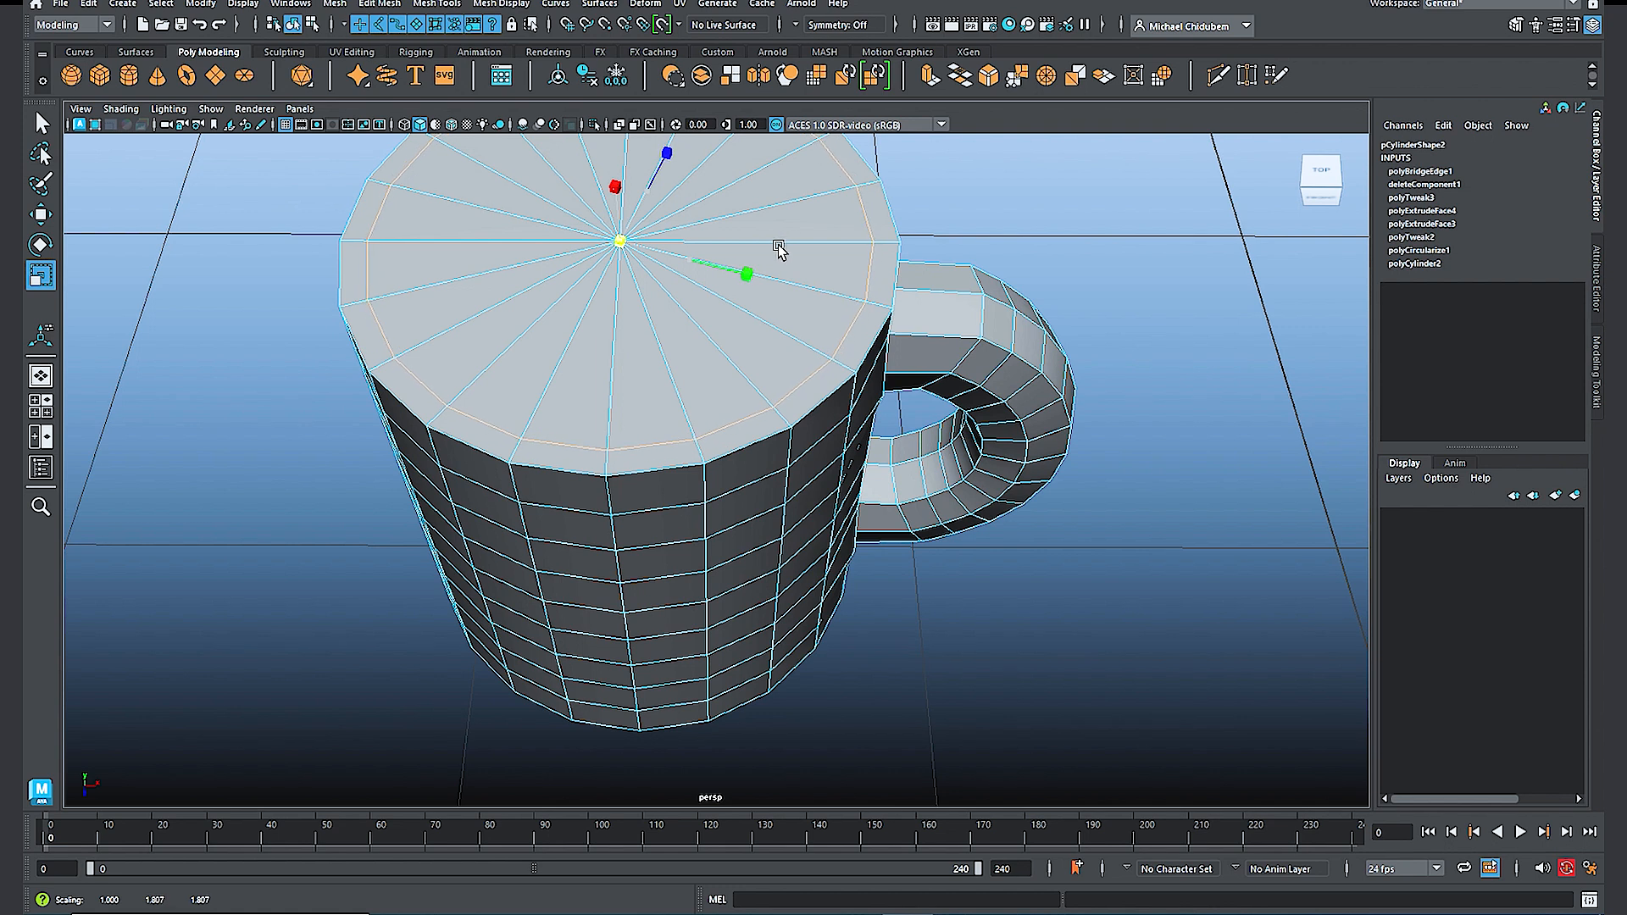
# Step: Select all the faces inside the enlarged ring on the mug's top cap using the Paint Selection Tool
pyautogui.moveTo(813, 327); pyautogui.dragTo(811, 373, button='right')
pyautogui.click(800, 324)
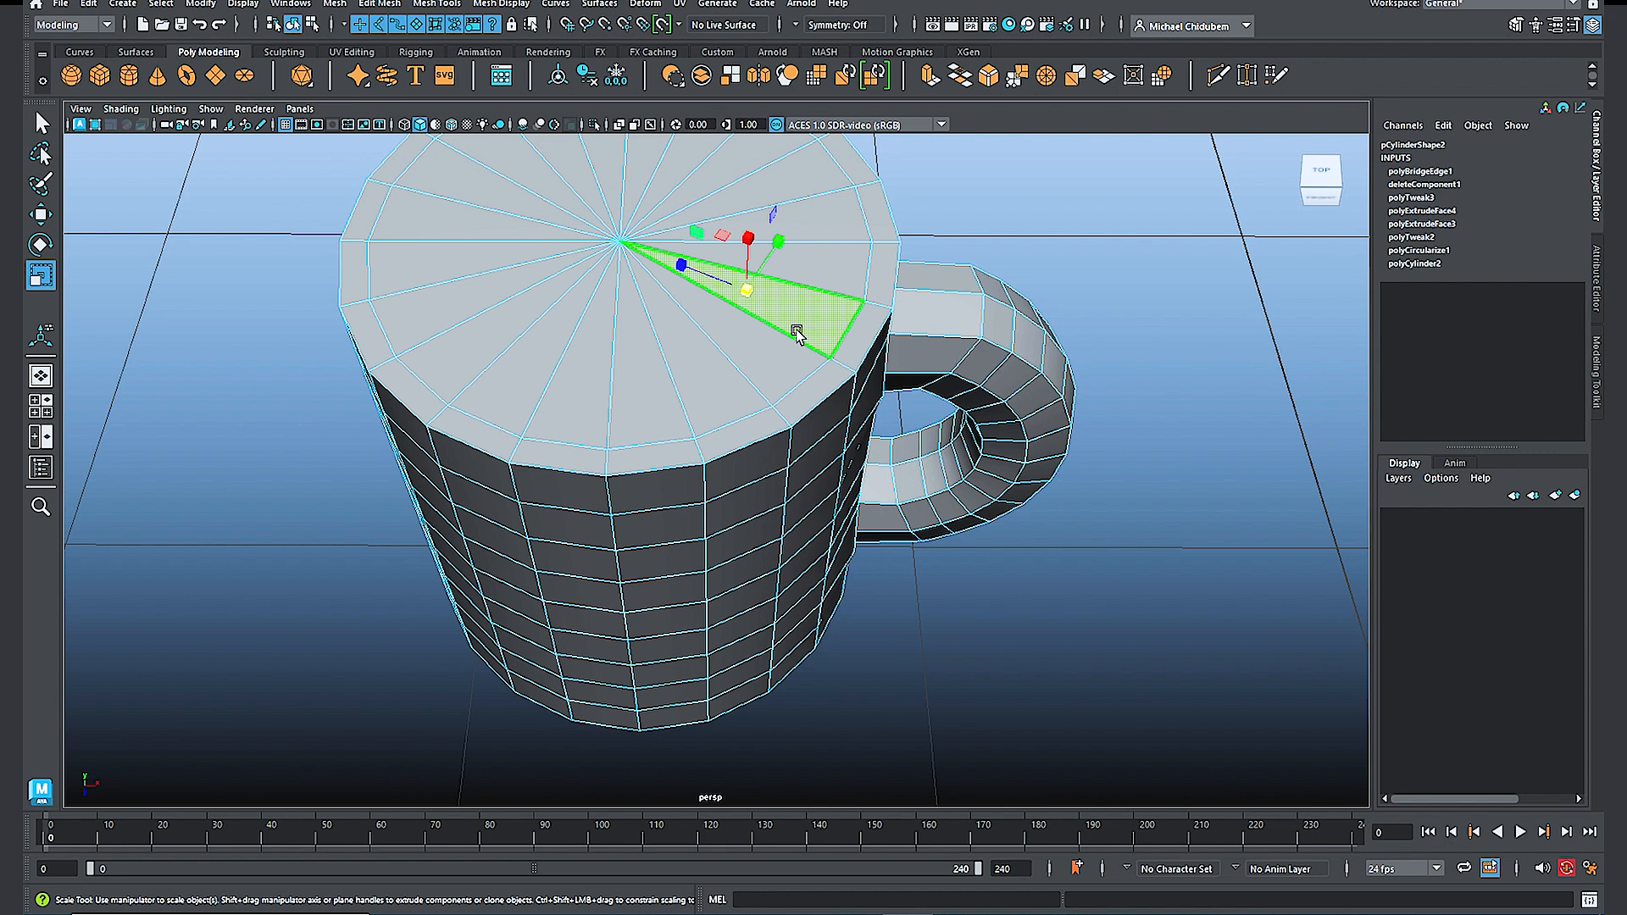
pyautogui.scroll(-2, 781, 369)
pyautogui.keyDown('alt'); pyautogui.moveTo(846, 540); pyautogui.dragTo(828, 496); pyautogui.keyUp('alt')
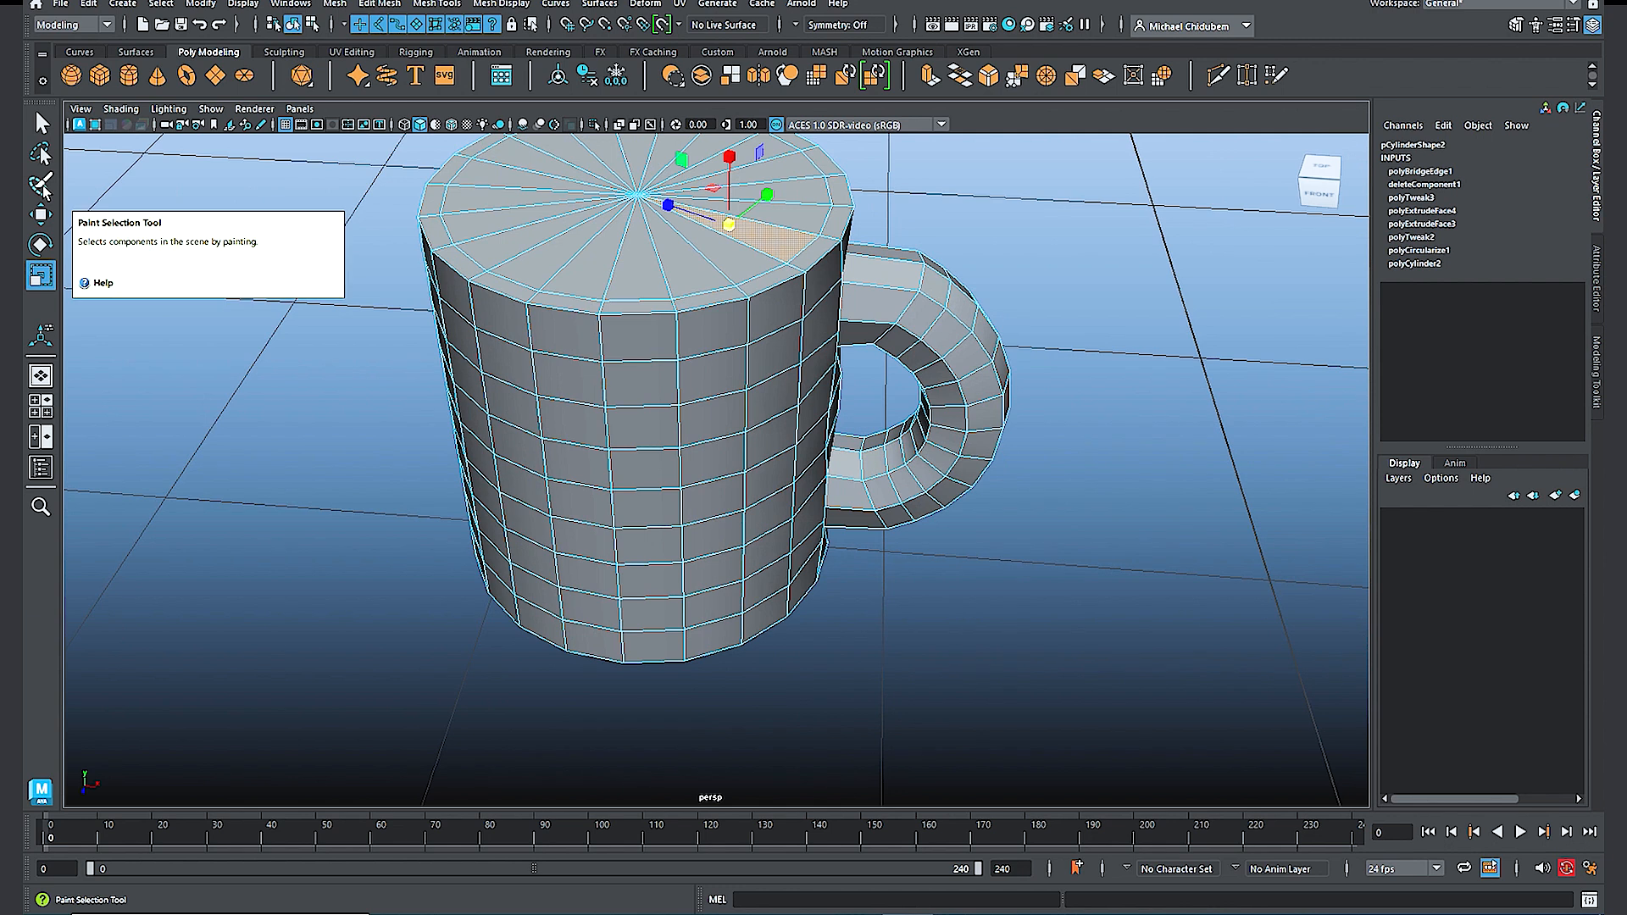
pyautogui.click(41, 184)
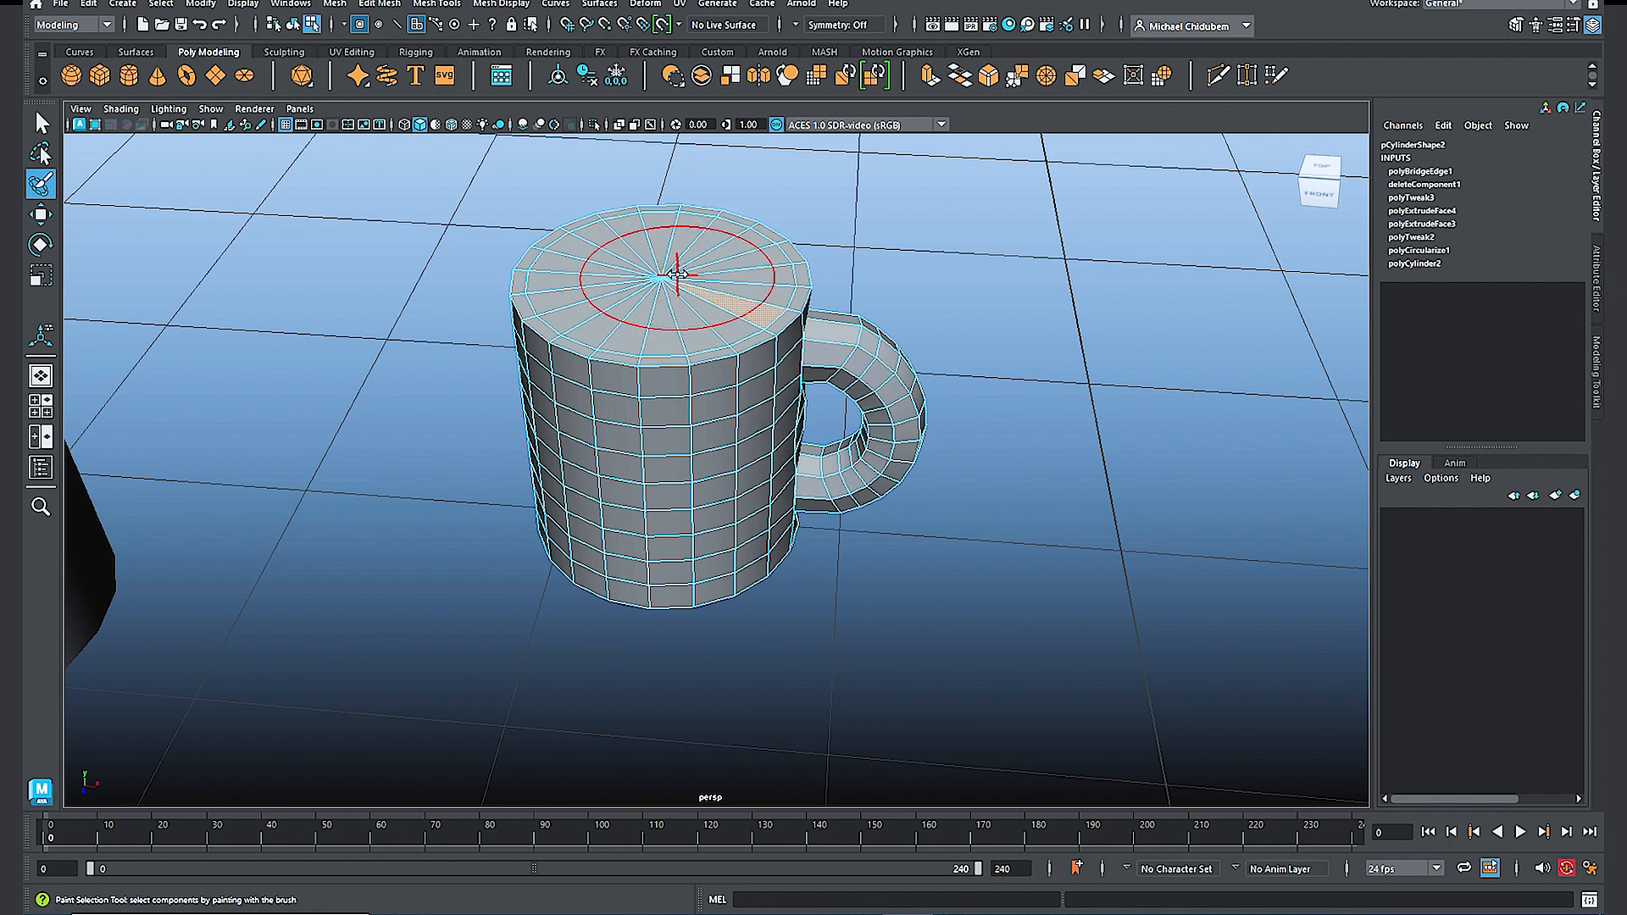
pyautogui.moveTo(678, 276)
pyautogui.mouseDown()
pyautogui.moveTo(721, 291)
pyautogui.moveTo(633, 280)
pyautogui.moveTo(784, 288)
pyautogui.moveTo(711, 229)
pyautogui.moveTo(611, 277)
pyautogui.moveTo(677, 287)
pyautogui.mouseUp()
pyautogui.click(40, 124)
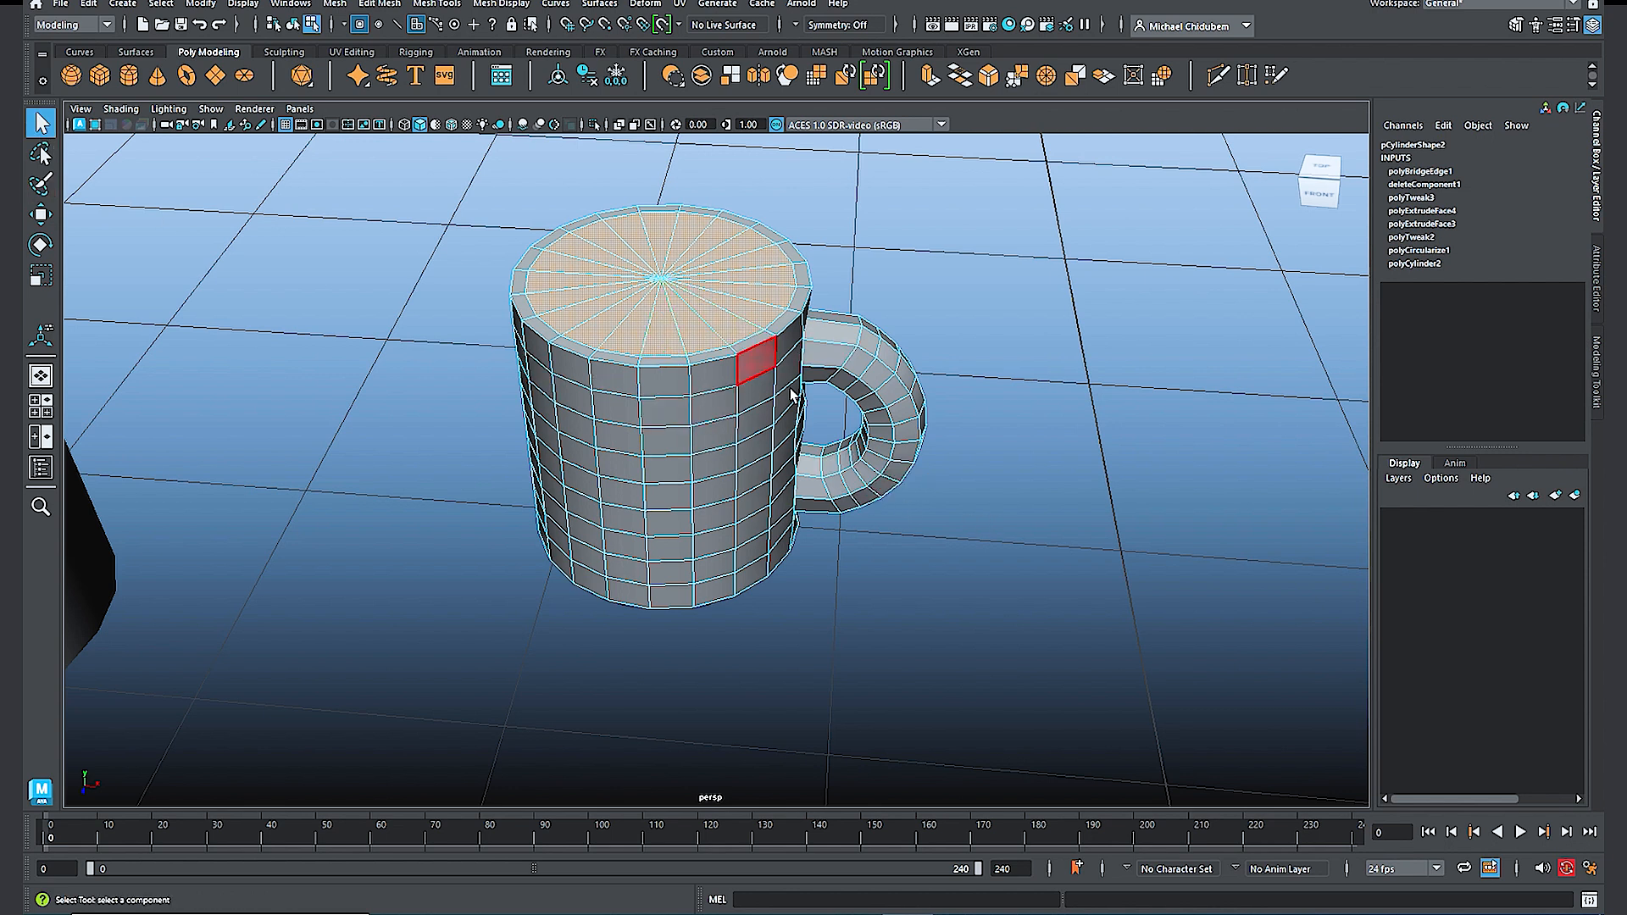
# Step: Extrude the selected top faces straight down to just above the base in wireframe side view, and return to object mode in perspective
pyautogui.press('space')
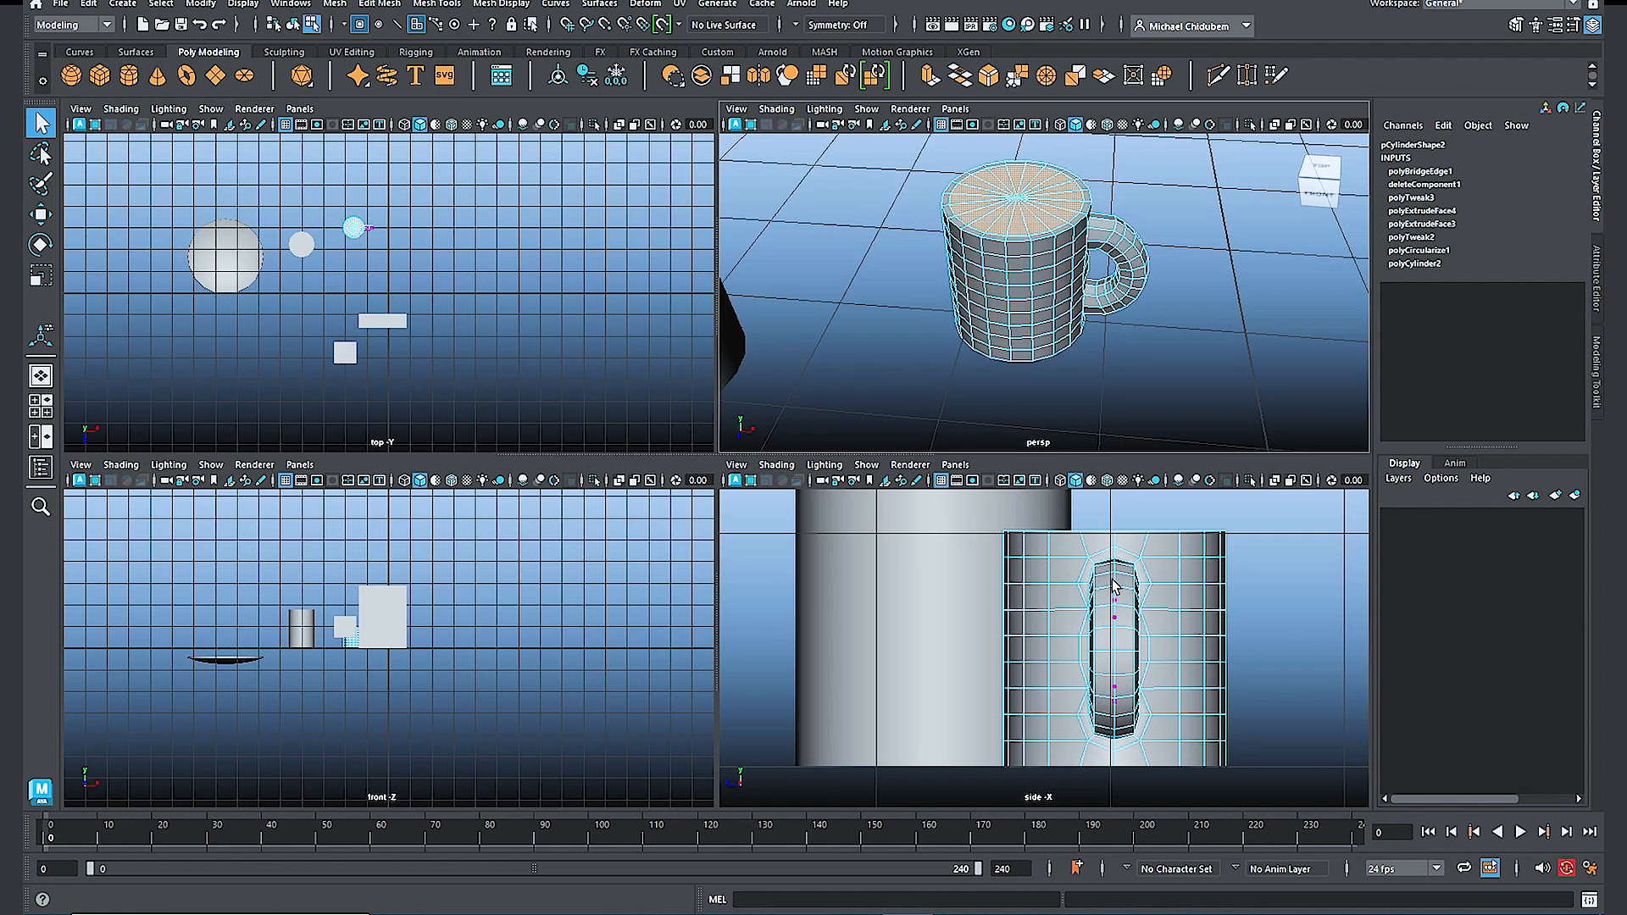
pyautogui.press('space')
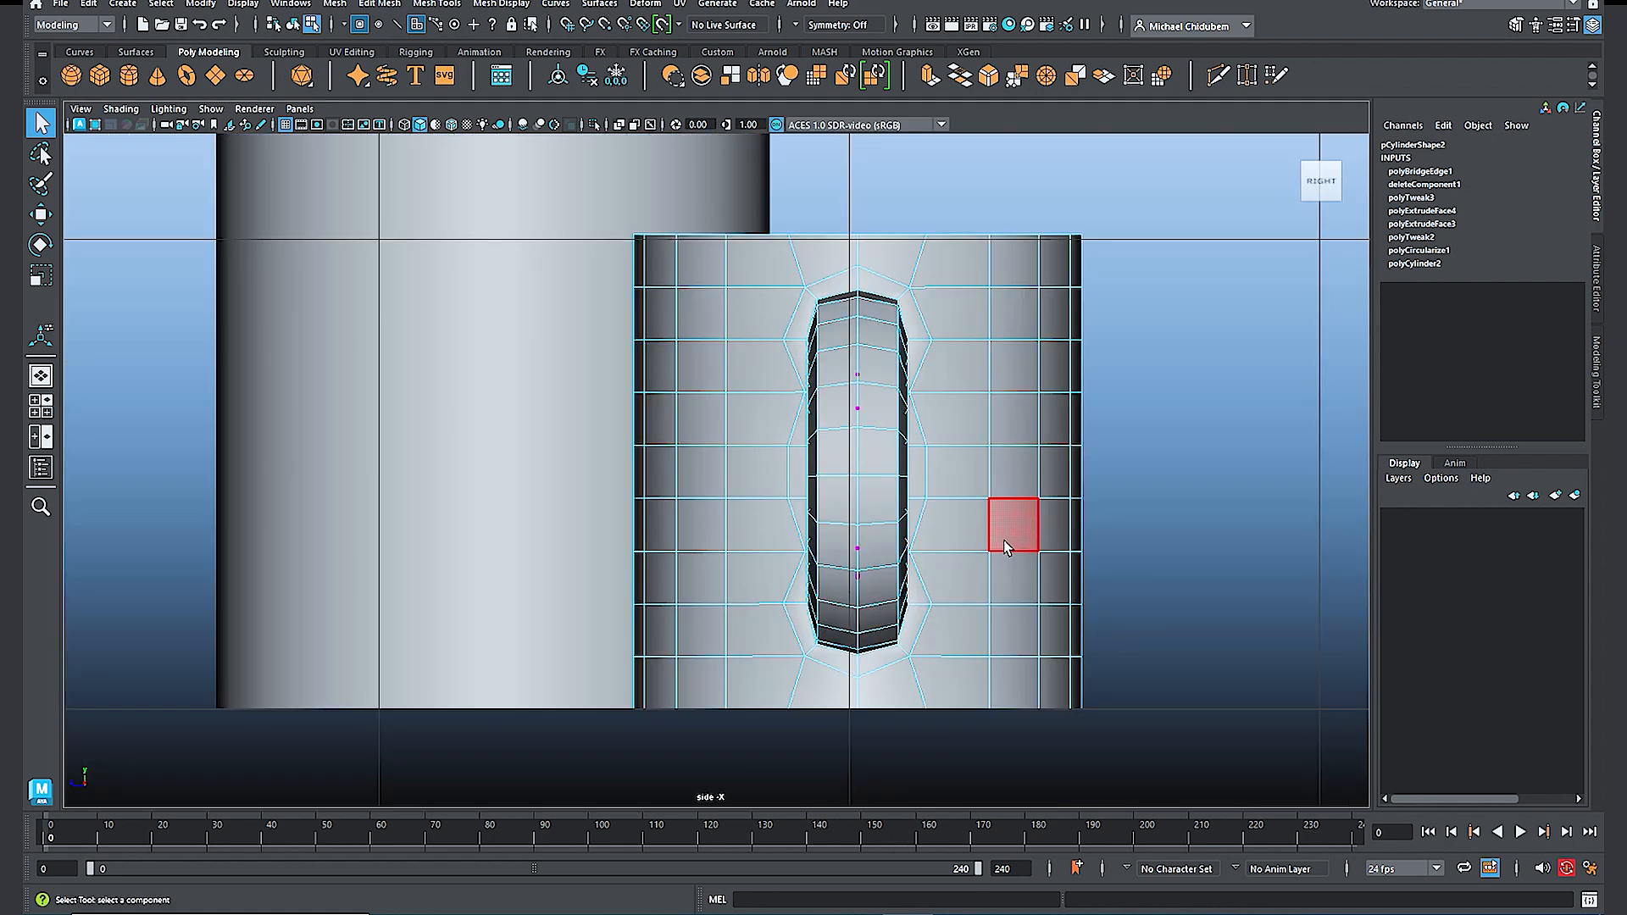
pyautogui.press('4')
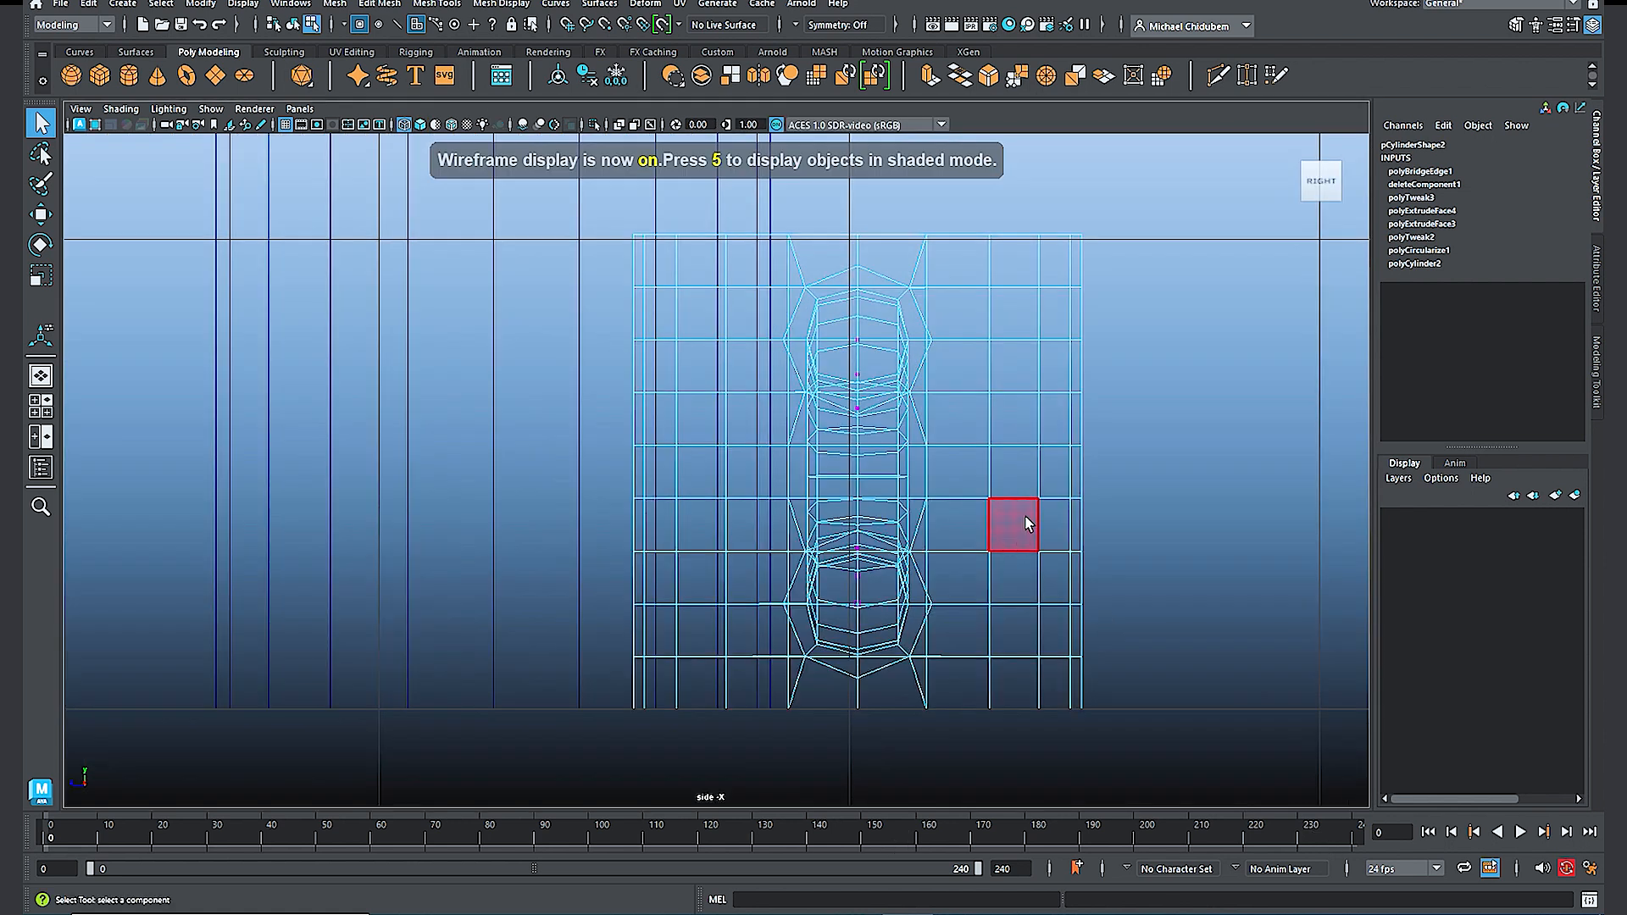
pyautogui.scroll(-5, 1017, 529)
pyautogui.press('w')
pyautogui.scroll(4, 826, 472)
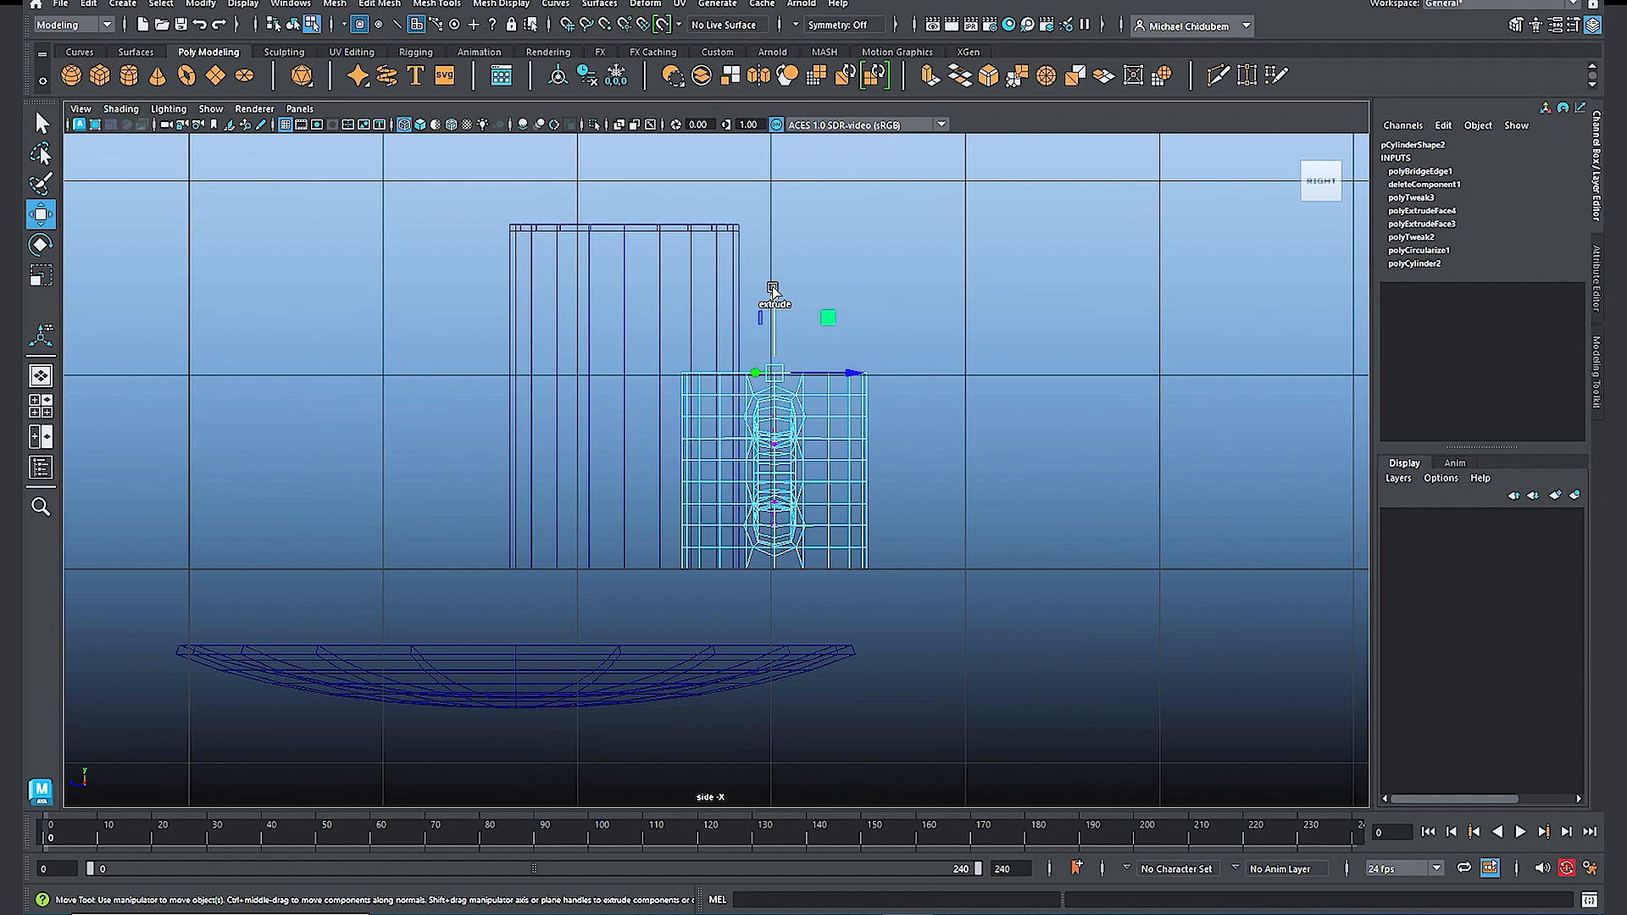
pyautogui.keyDown('shift'); pyautogui.moveTo(773, 288); pyautogui.dragTo(775, 464); pyautogui.keyUp('shift')
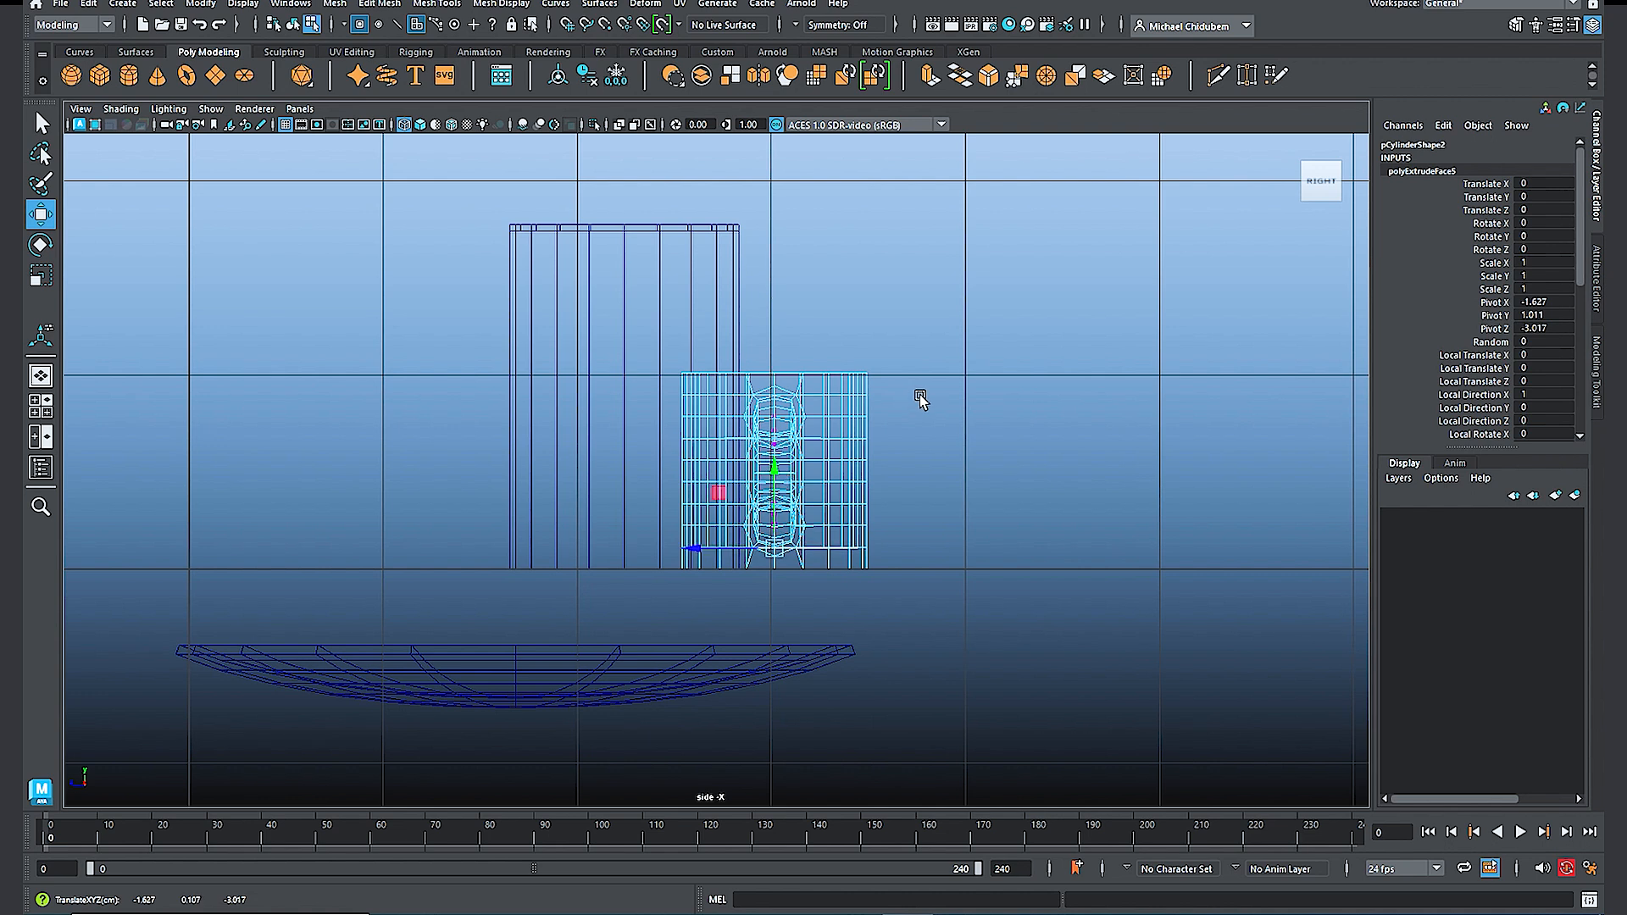
pyautogui.press('space')
pyautogui.press('space')
pyautogui.keyDown('alt'); pyautogui.moveTo(836, 428); pyautogui.dragTo(911, 478); pyautogui.keyUp('alt')
pyautogui.keyDown('alt'); pyautogui.moveTo(658, 516); pyautogui.dragTo(750, 288); pyautogui.keyUp('alt')
pyautogui.moveTo(750, 288); pyautogui.dragTo(822, 263, button='right')
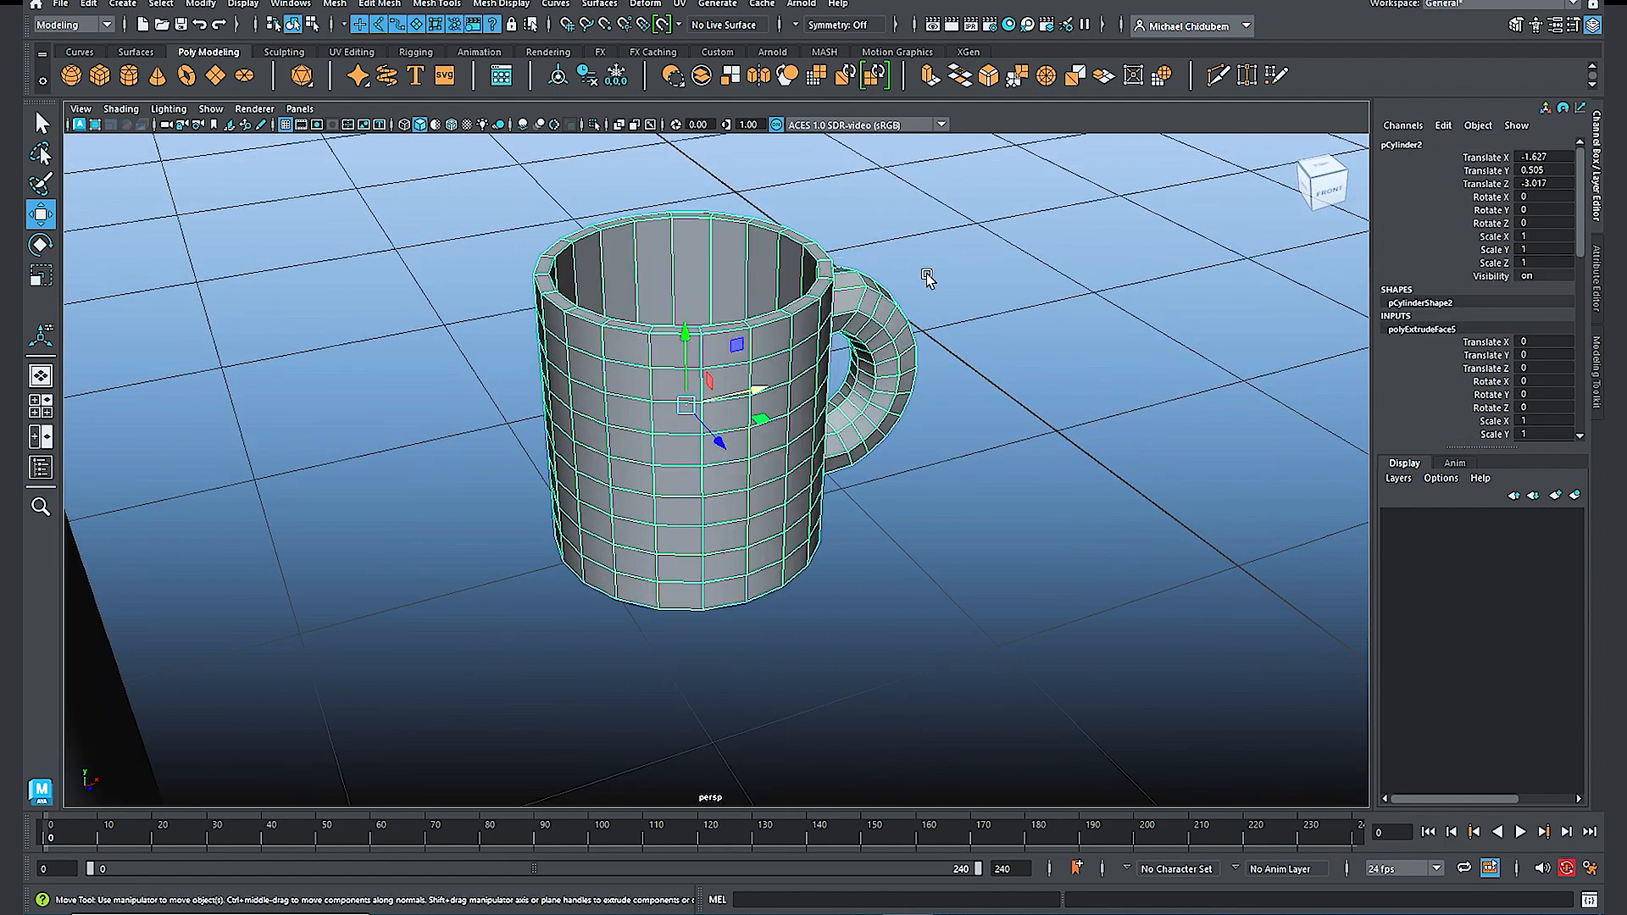
# Step: Deselect the mug and raise the plate vertically so its underside sits at grid level
pyautogui.scroll(-3, 974, 352)
pyautogui.click(933, 432)
pyautogui.scroll(-5, 882, 494)
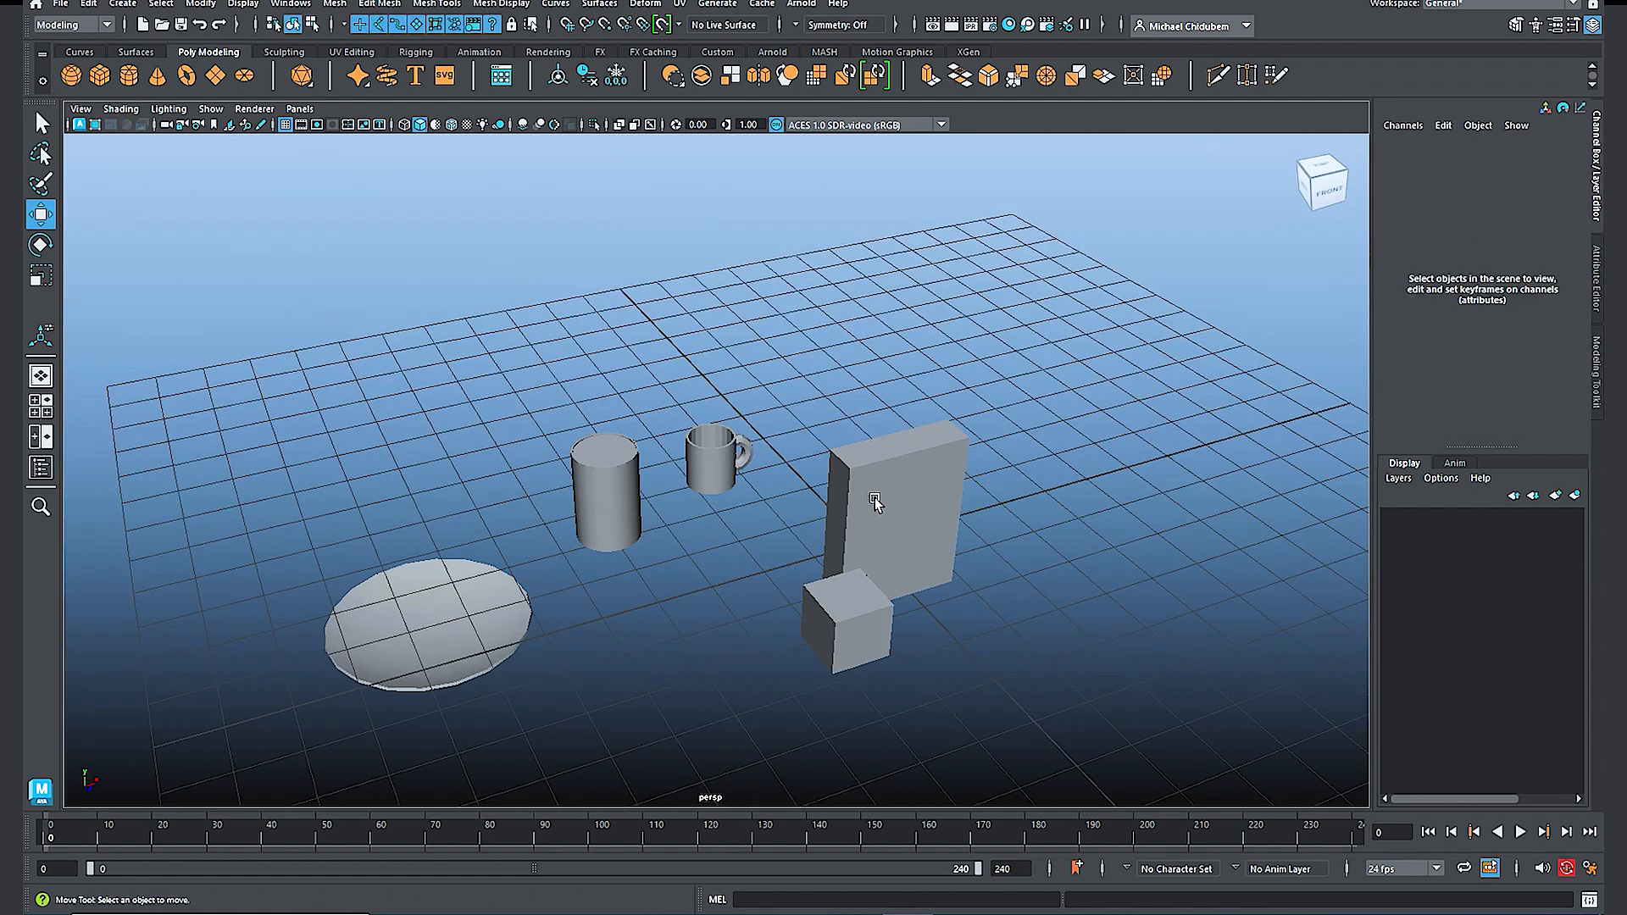
pyautogui.keyDown('alt'); pyautogui.moveTo(869, 538); pyautogui.dragTo(951, 548); pyautogui.keyUp('alt')
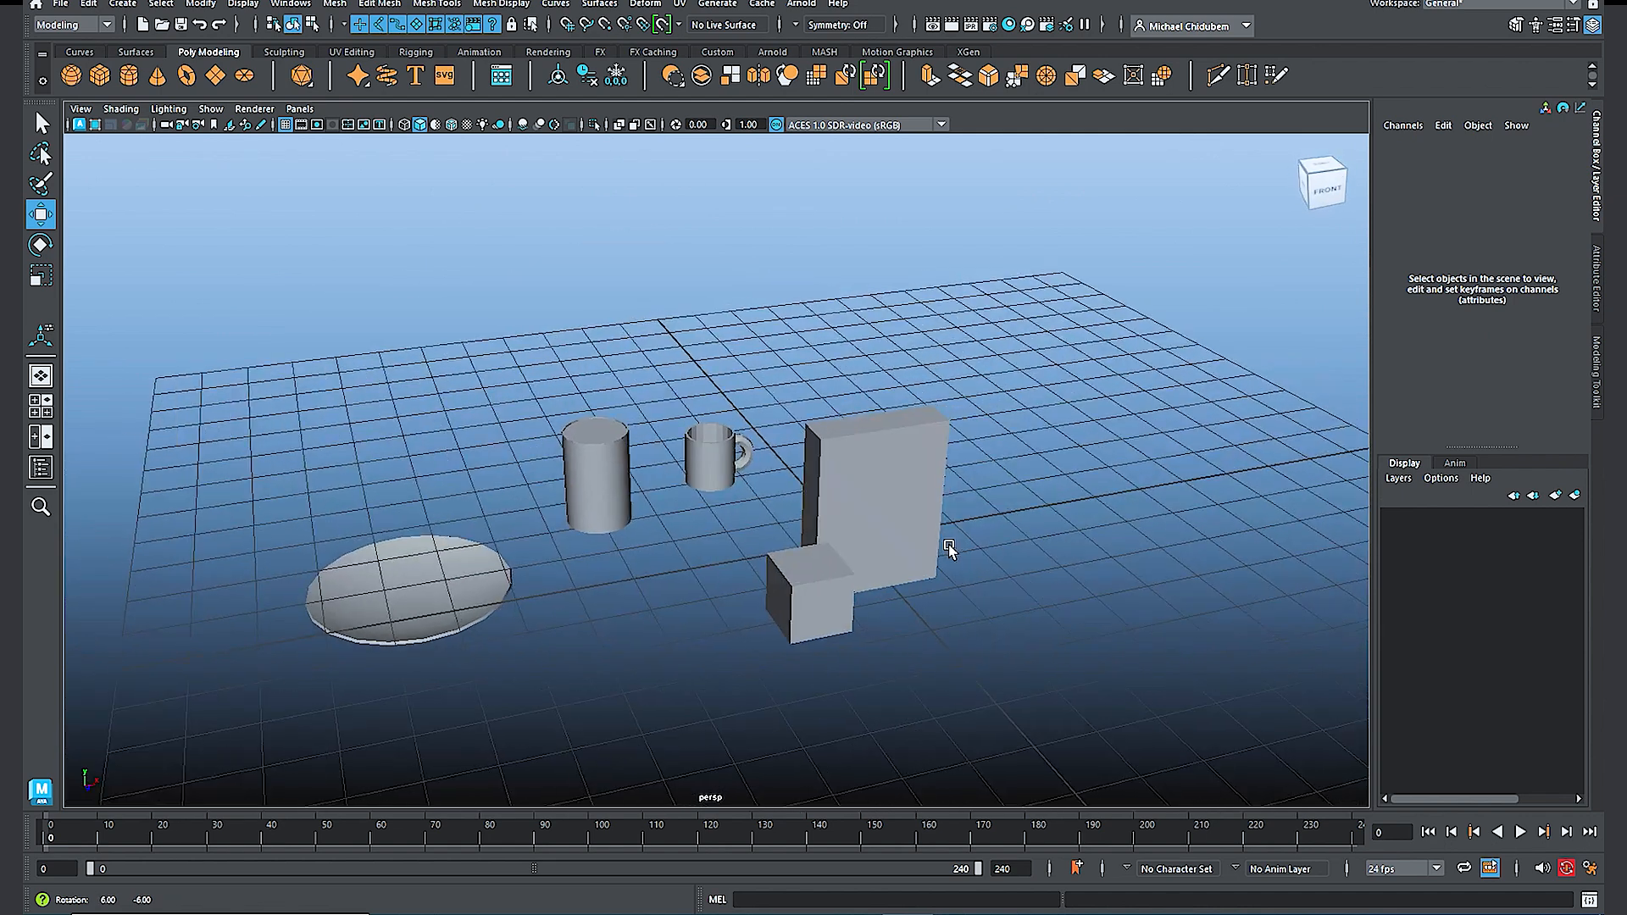
pyautogui.click(418, 608)
pyautogui.moveTo(405, 529); pyautogui.dragTo(395, 477)
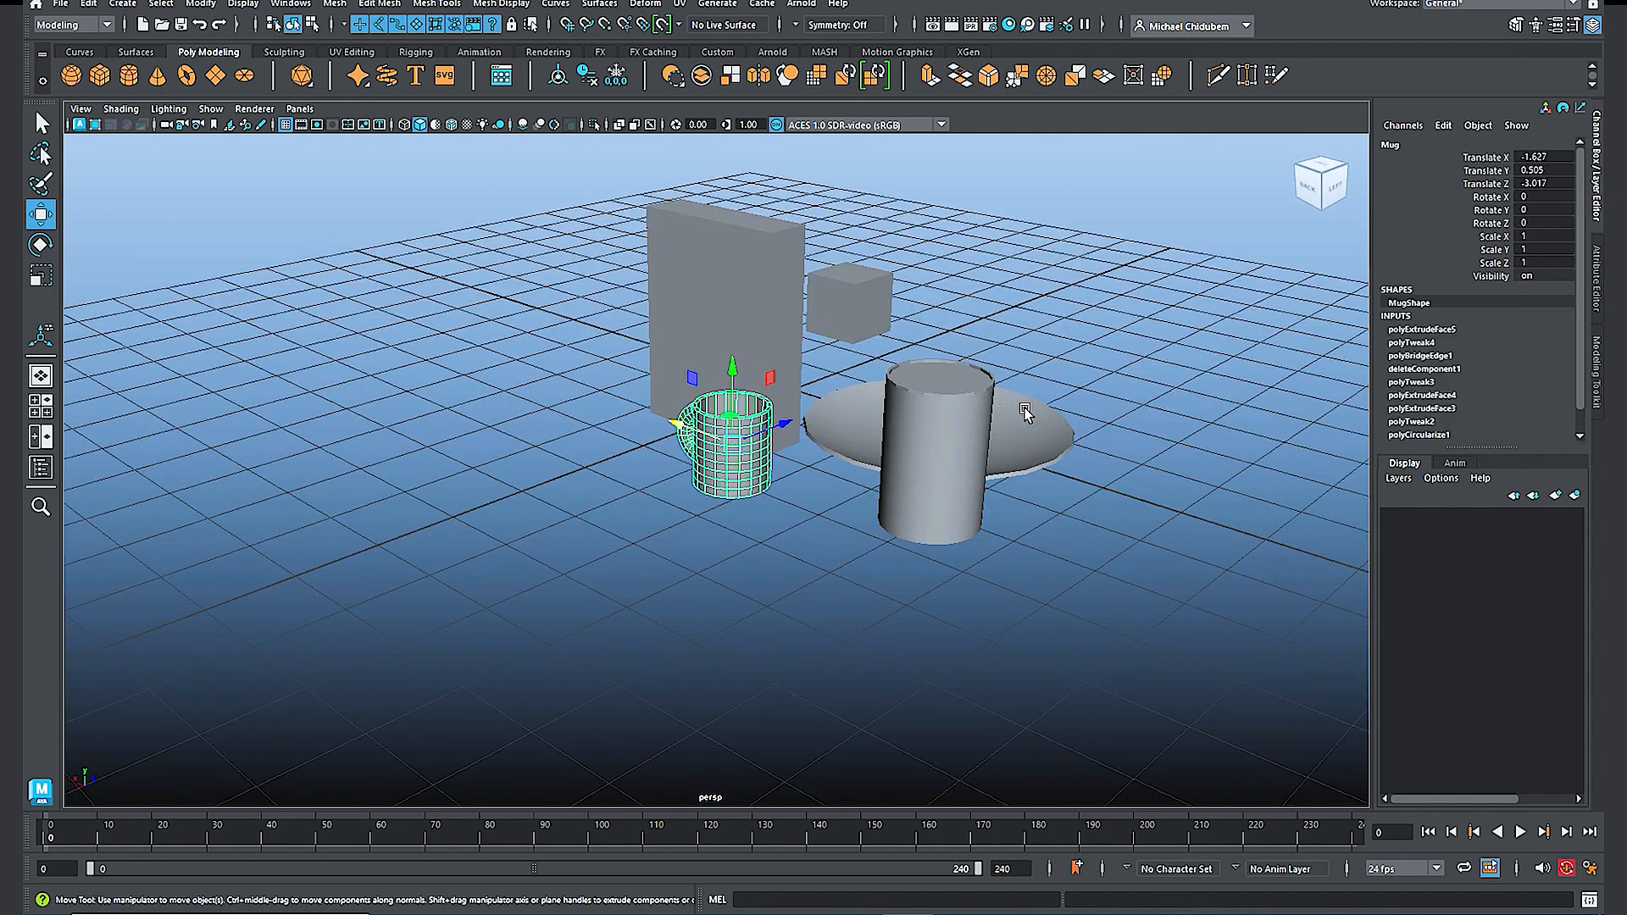
# Step: Select all the objects in the scene, delete their construction history and freeze their transformations
pyautogui.scroll(2, 1024, 415)
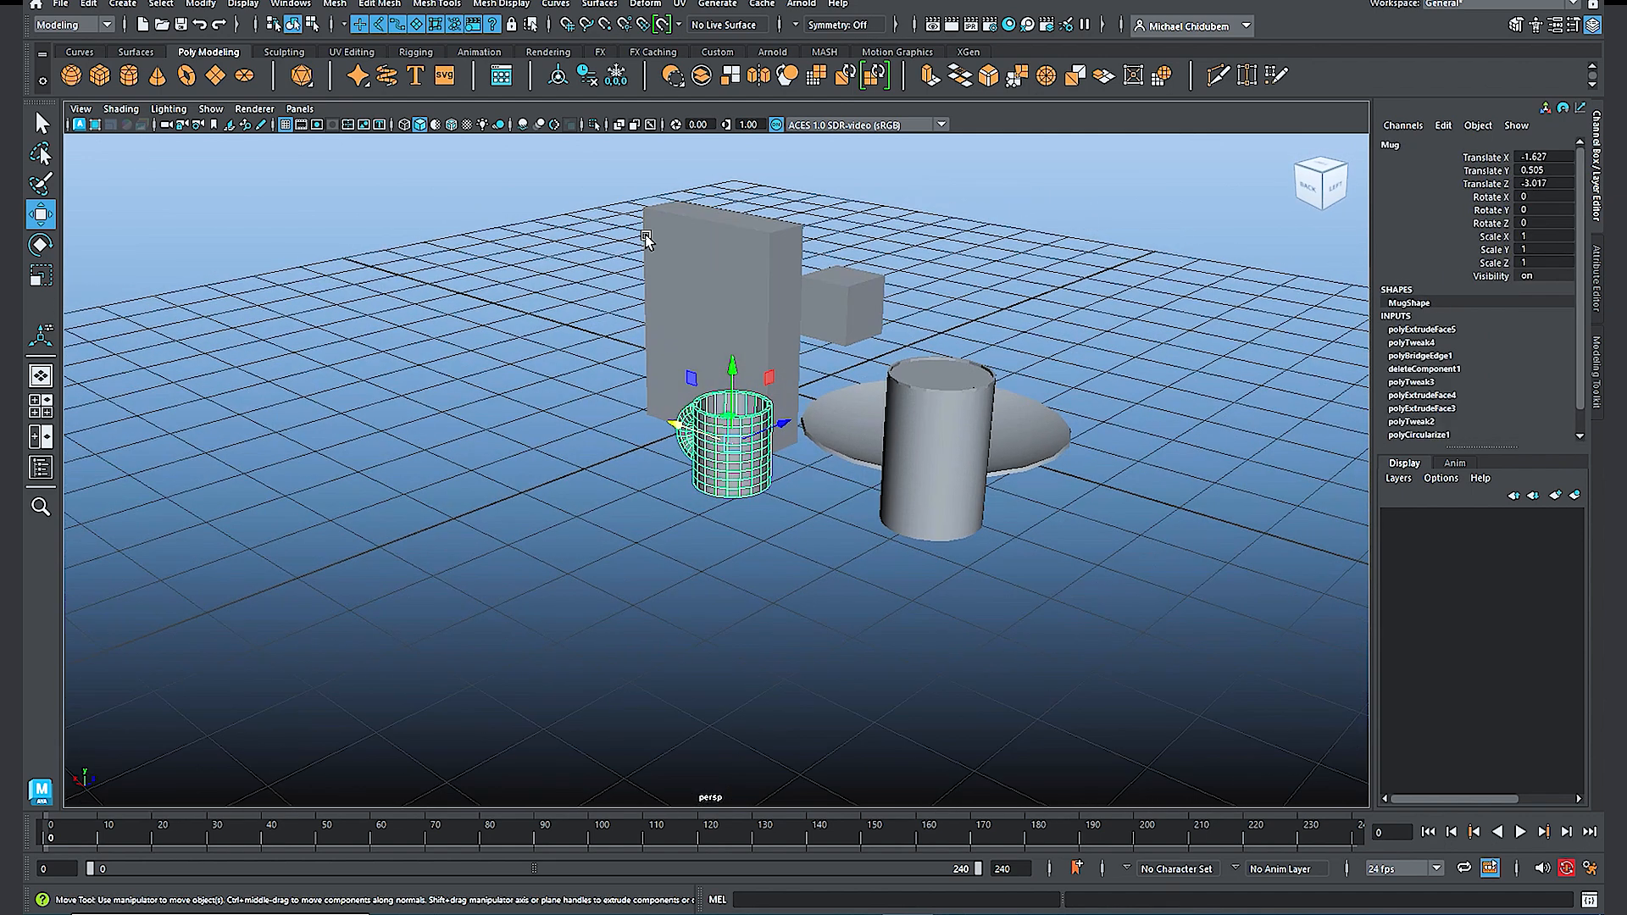
pyautogui.moveTo(565, 247); pyautogui.dragTo(1149, 552)
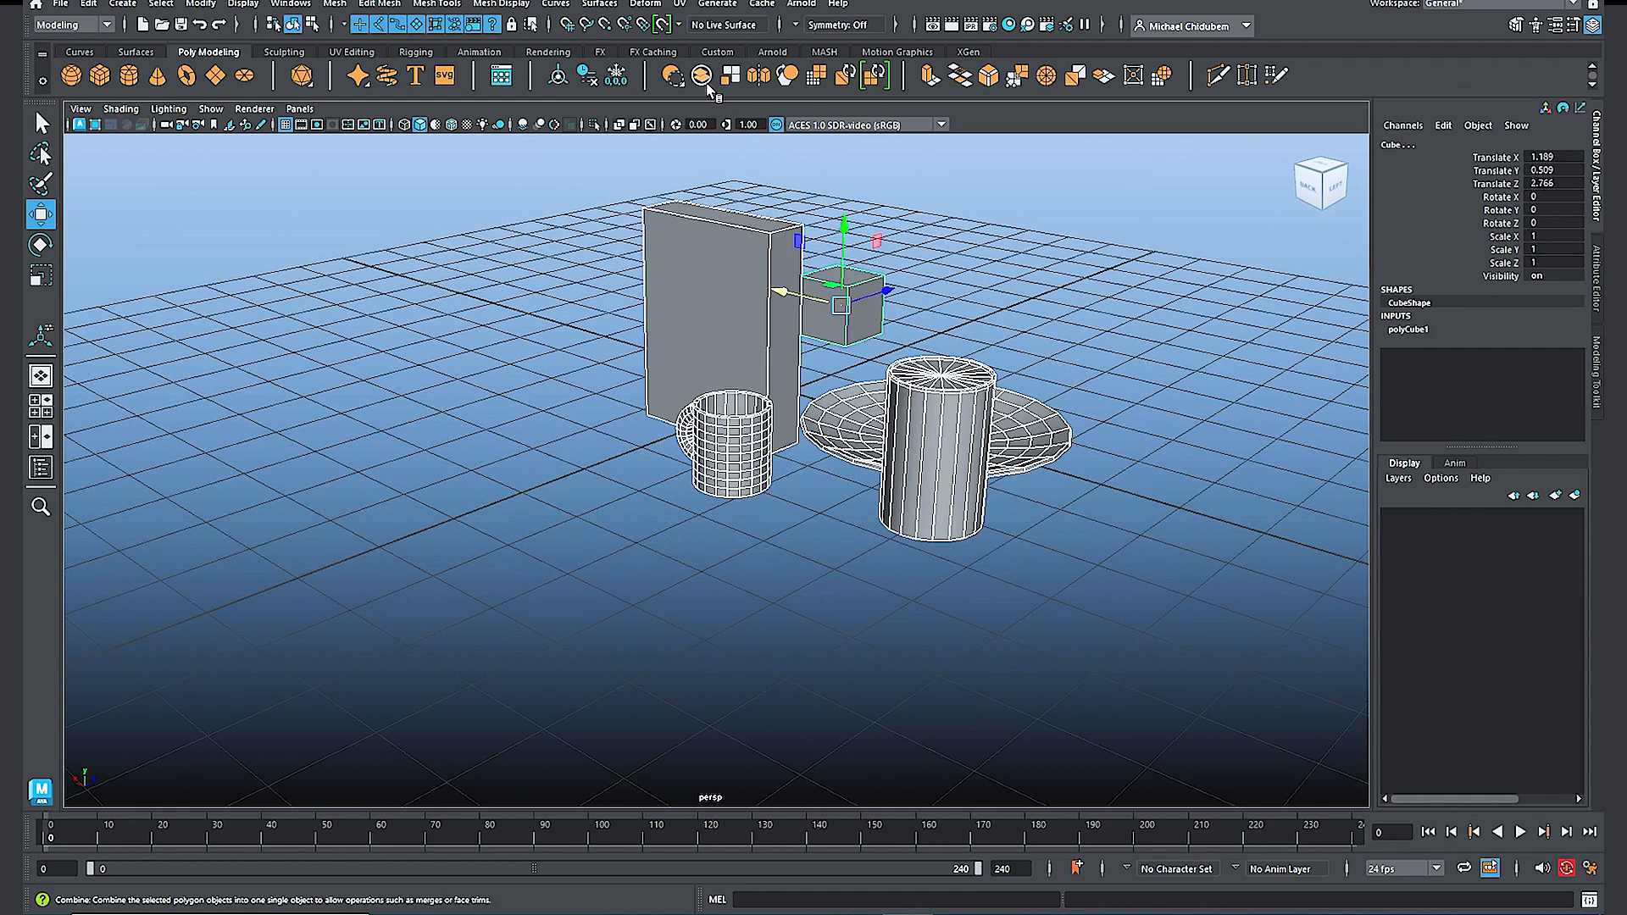
pyautogui.moveTo(555, 186); pyautogui.dragTo(1173, 585)
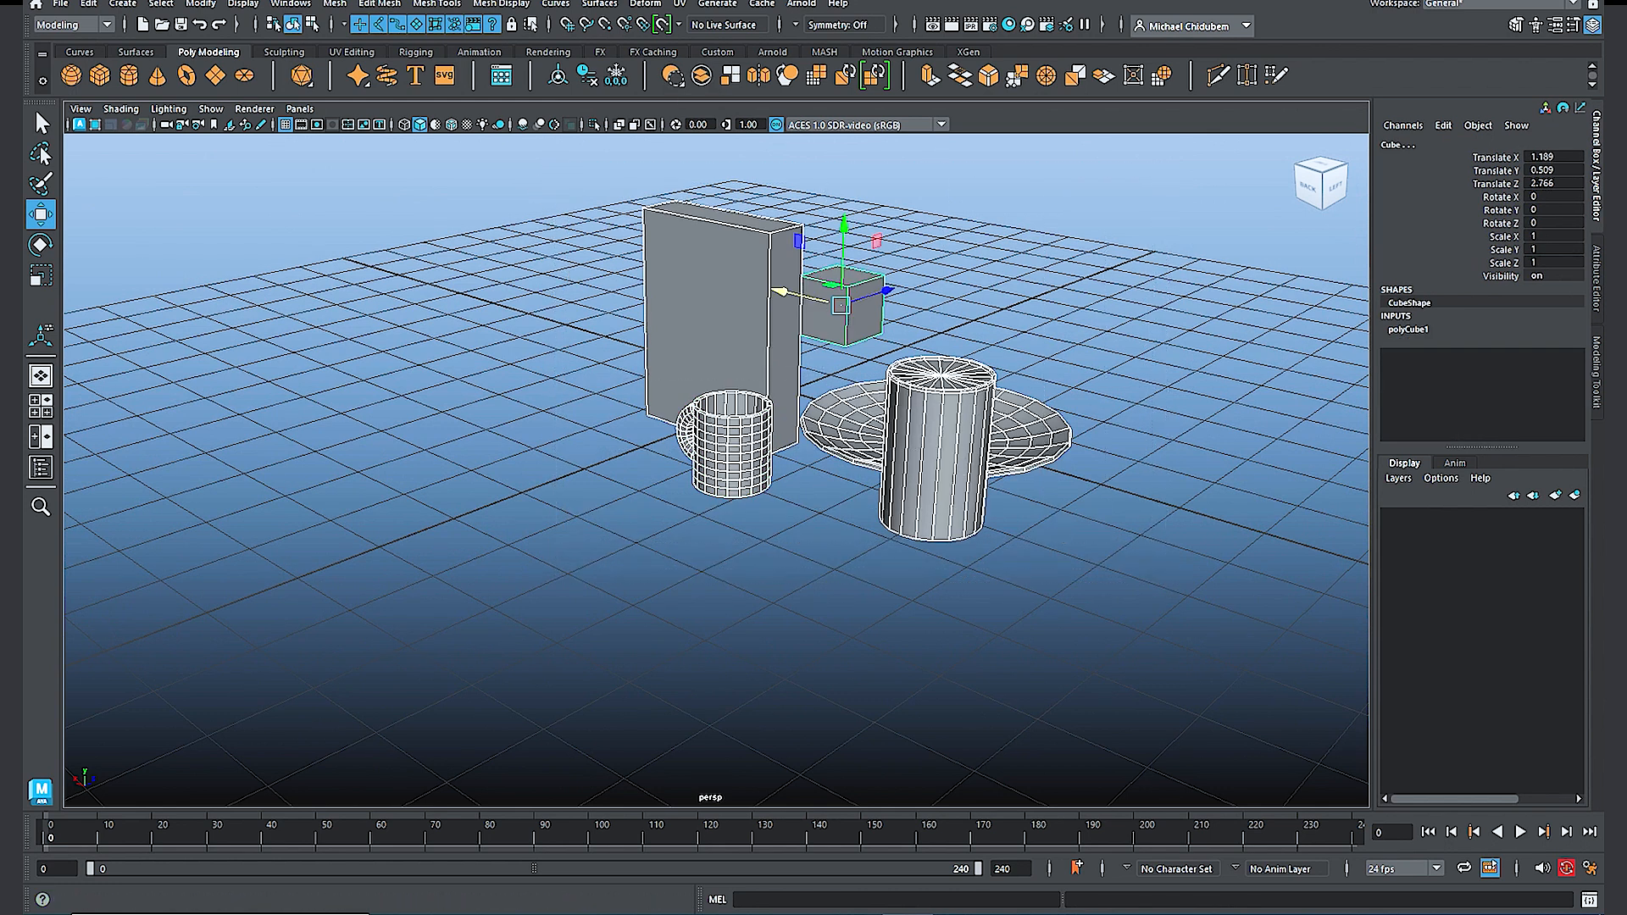
pyautogui.click(88, 4)
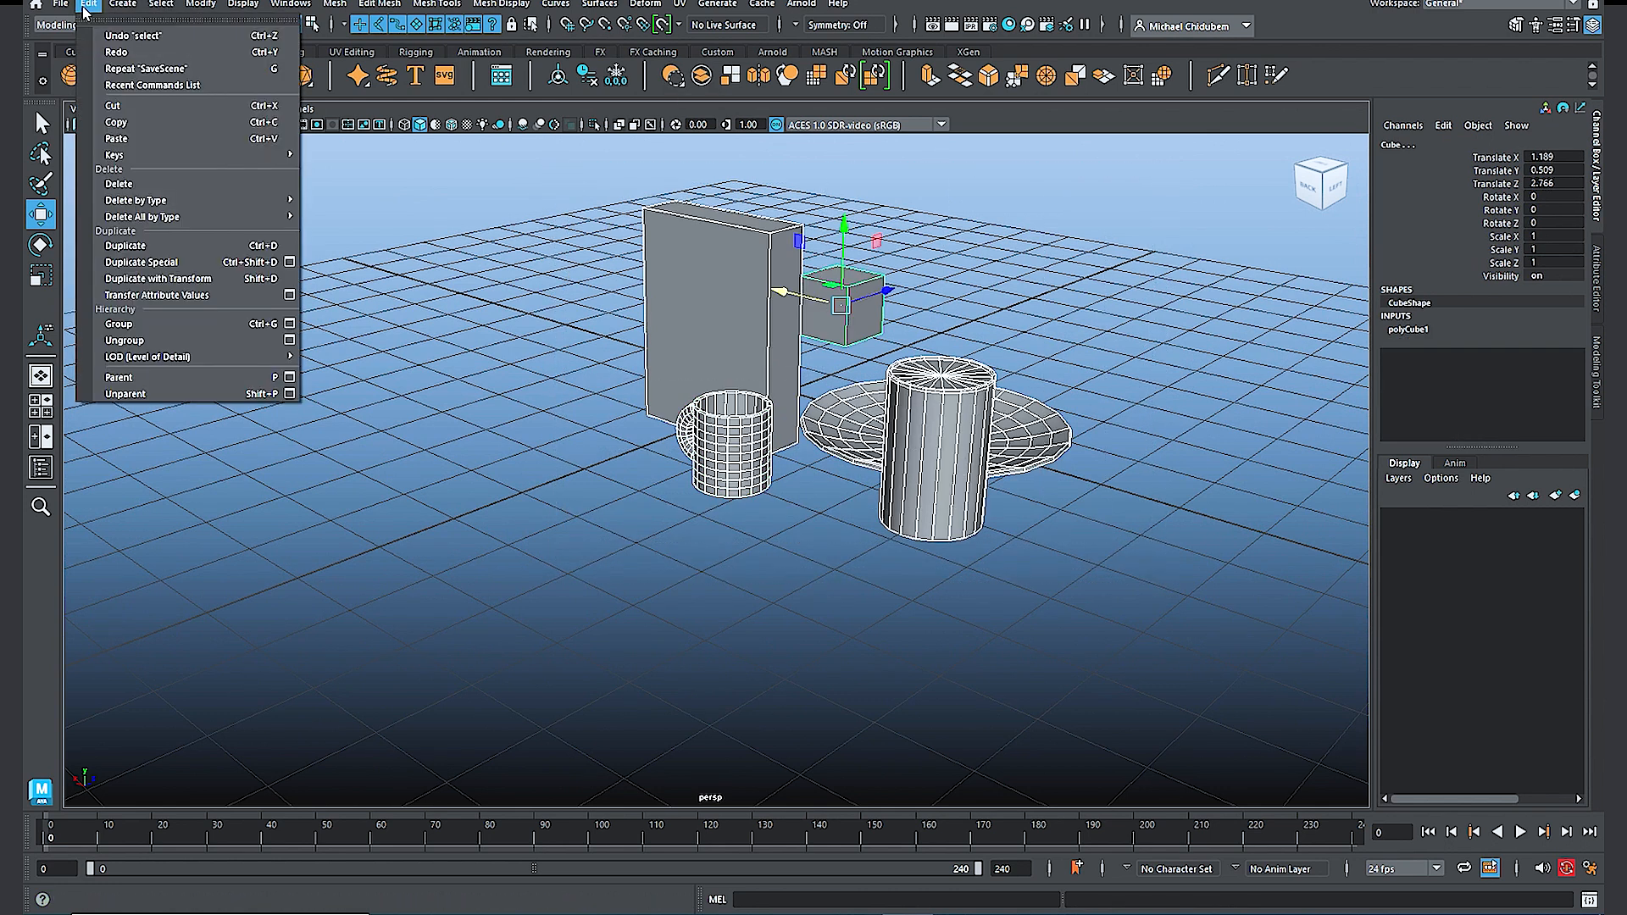
pyautogui.moveTo(140, 213)
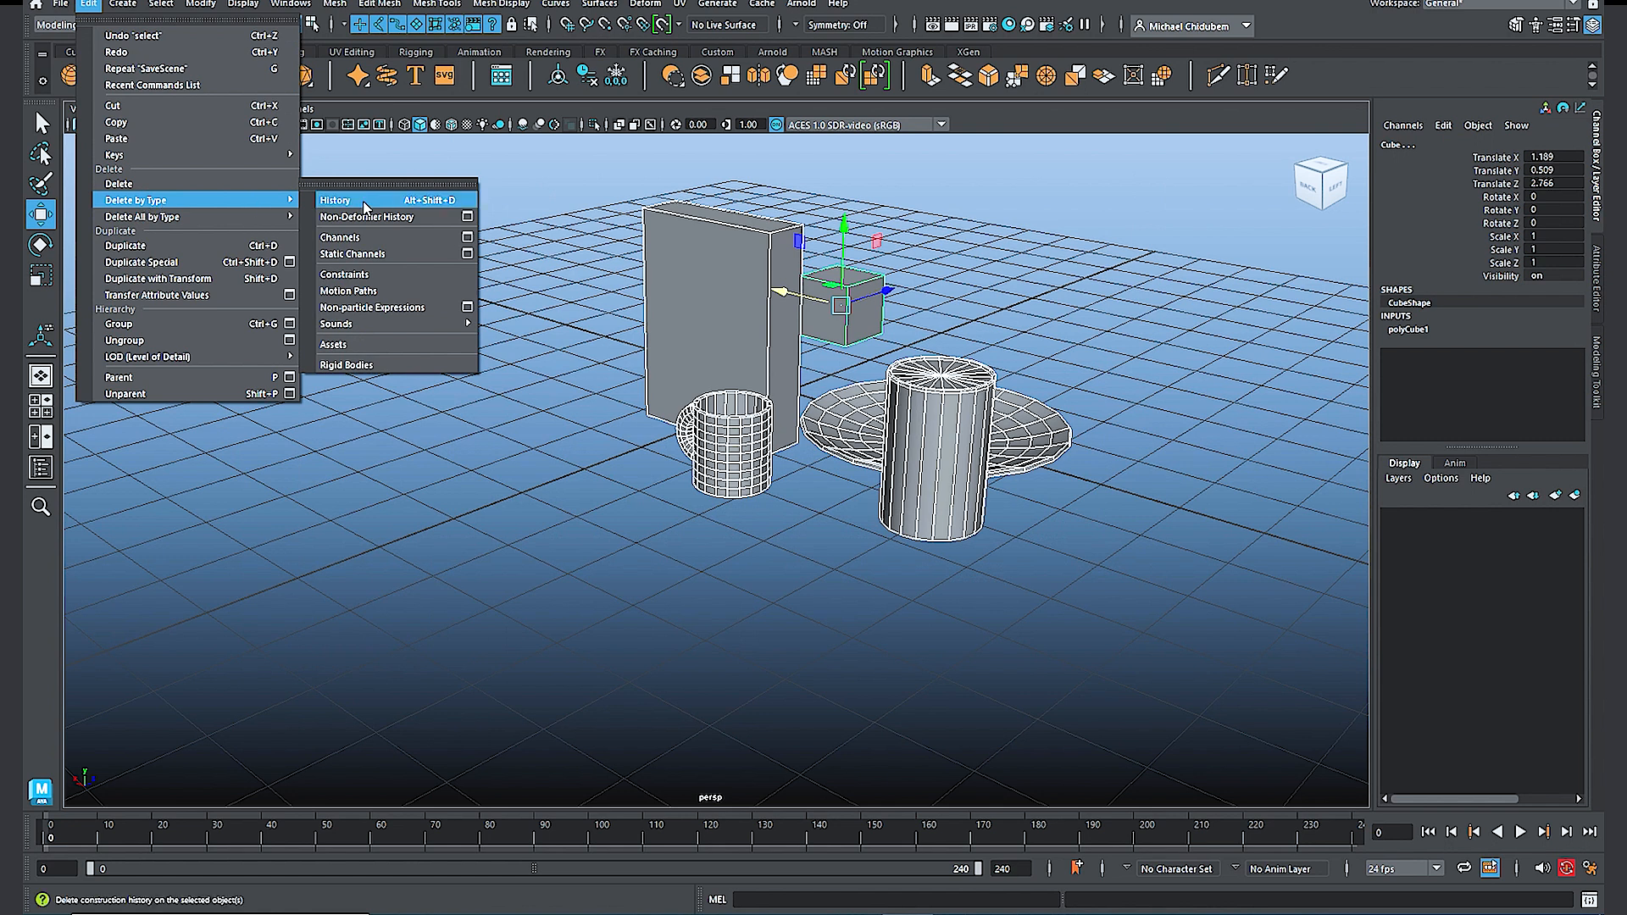
pyautogui.click(420, 203)
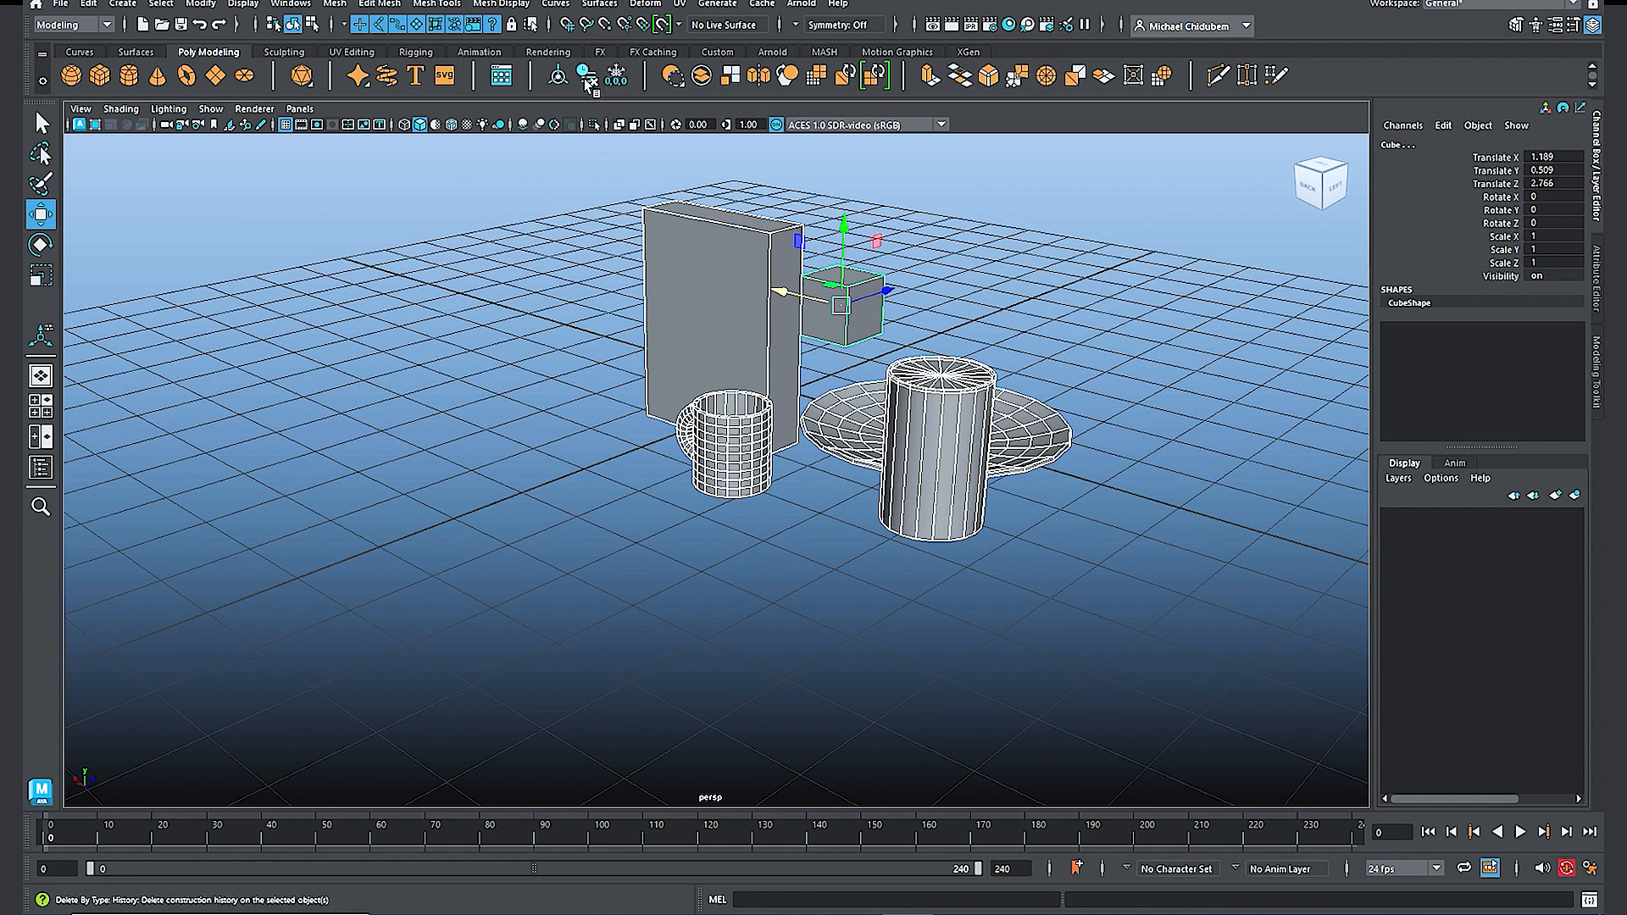
pyautogui.click(587, 81)
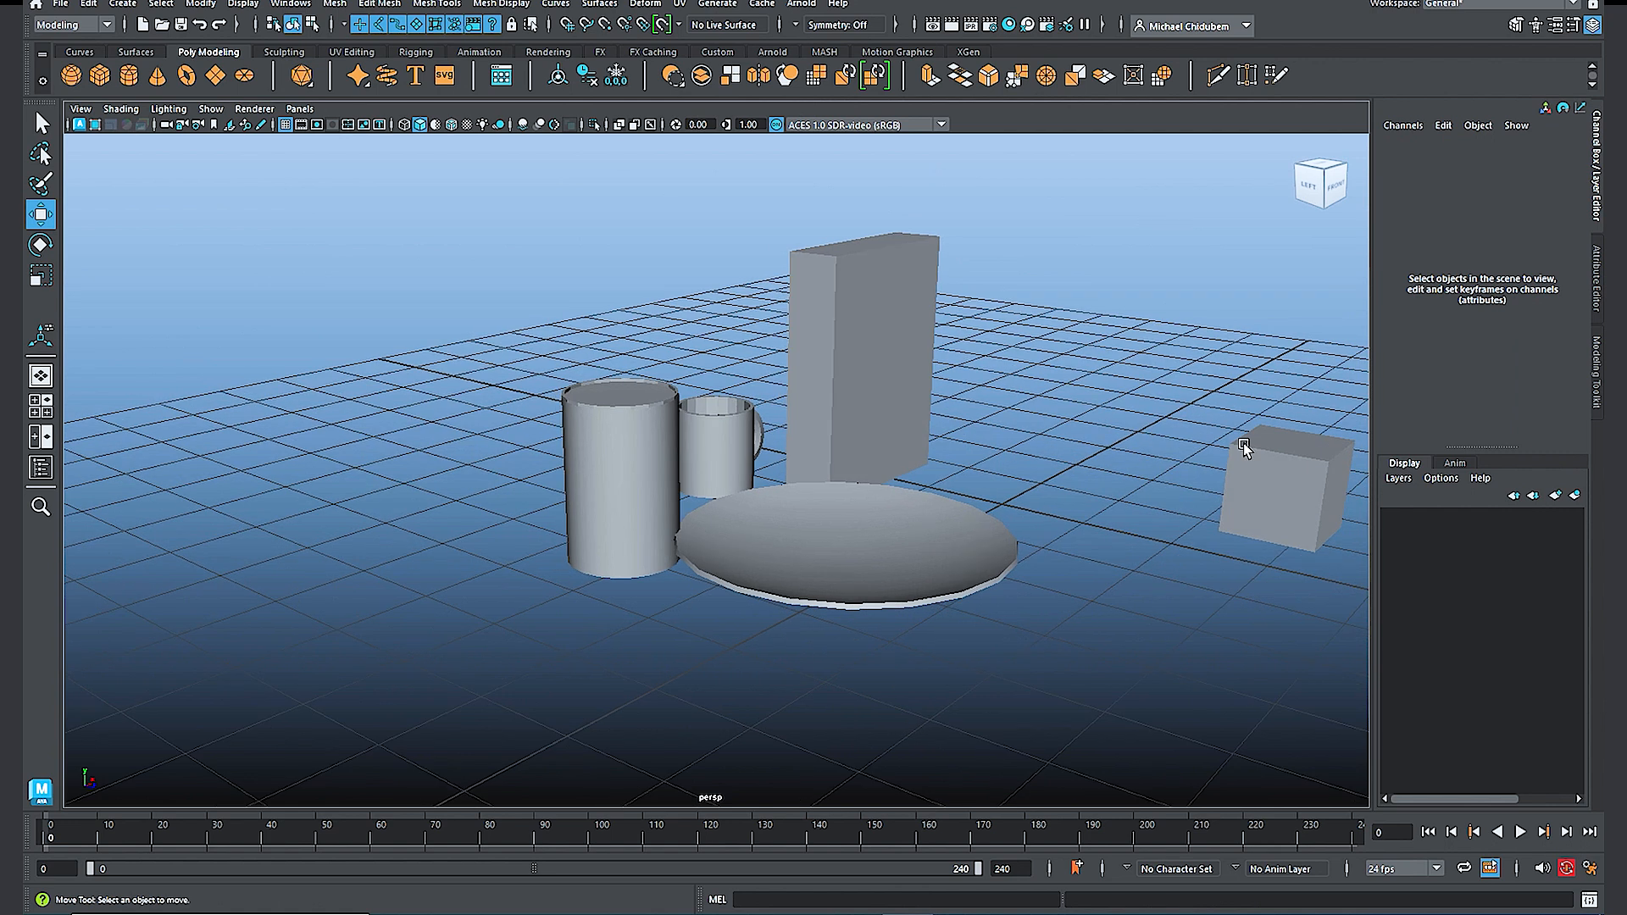
# Step: Shrink the cube uniformly to a scale of 0.314 and move it close to the plate's edge
pyautogui.click(1275, 472)
pyautogui.moveTo(1360, 464); pyautogui.dragTo(976, 456)
pyautogui.press('r')
pyautogui.keyDown('alt'); pyautogui.moveTo(1082, 444); pyautogui.dragTo(915, 542); pyautogui.keyUp('alt')
pyautogui.press('w')
pyautogui.keyDown('alt'); pyautogui.moveTo(979, 590); pyautogui.dragTo(1006, 565); pyautogui.keyUp('alt')
# Step: Lower the small cube to grid level beside the plate, fine-tuning its height in the side view
pyautogui.moveTo(699, 385); pyautogui.dragTo(701, 417)
pyautogui.press('space')
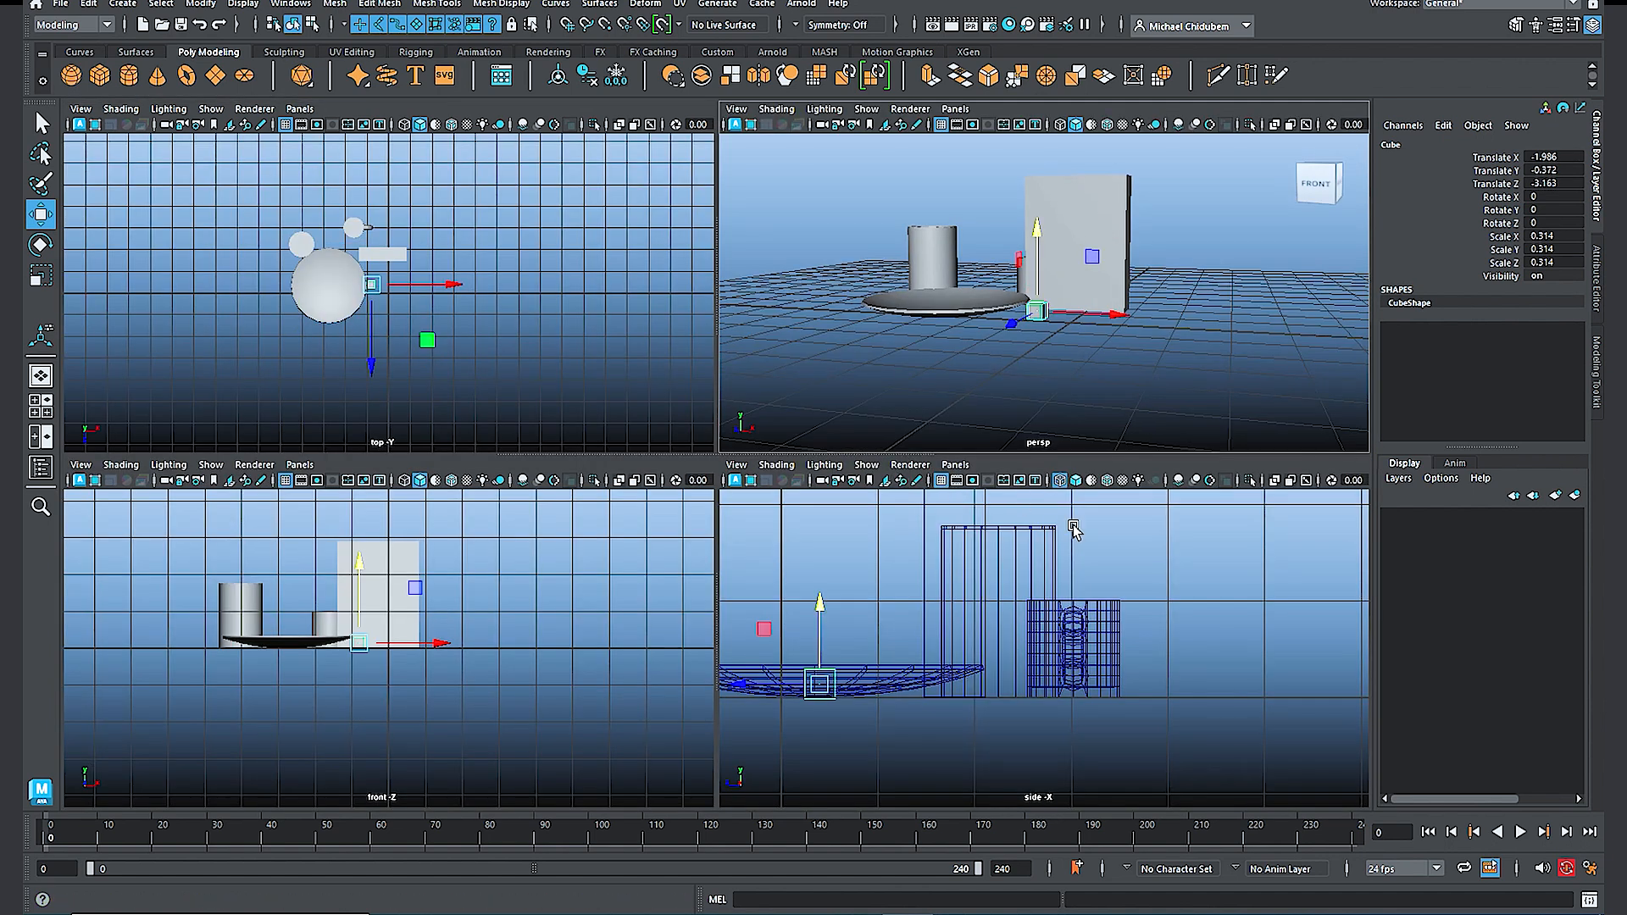
pyautogui.press('space')
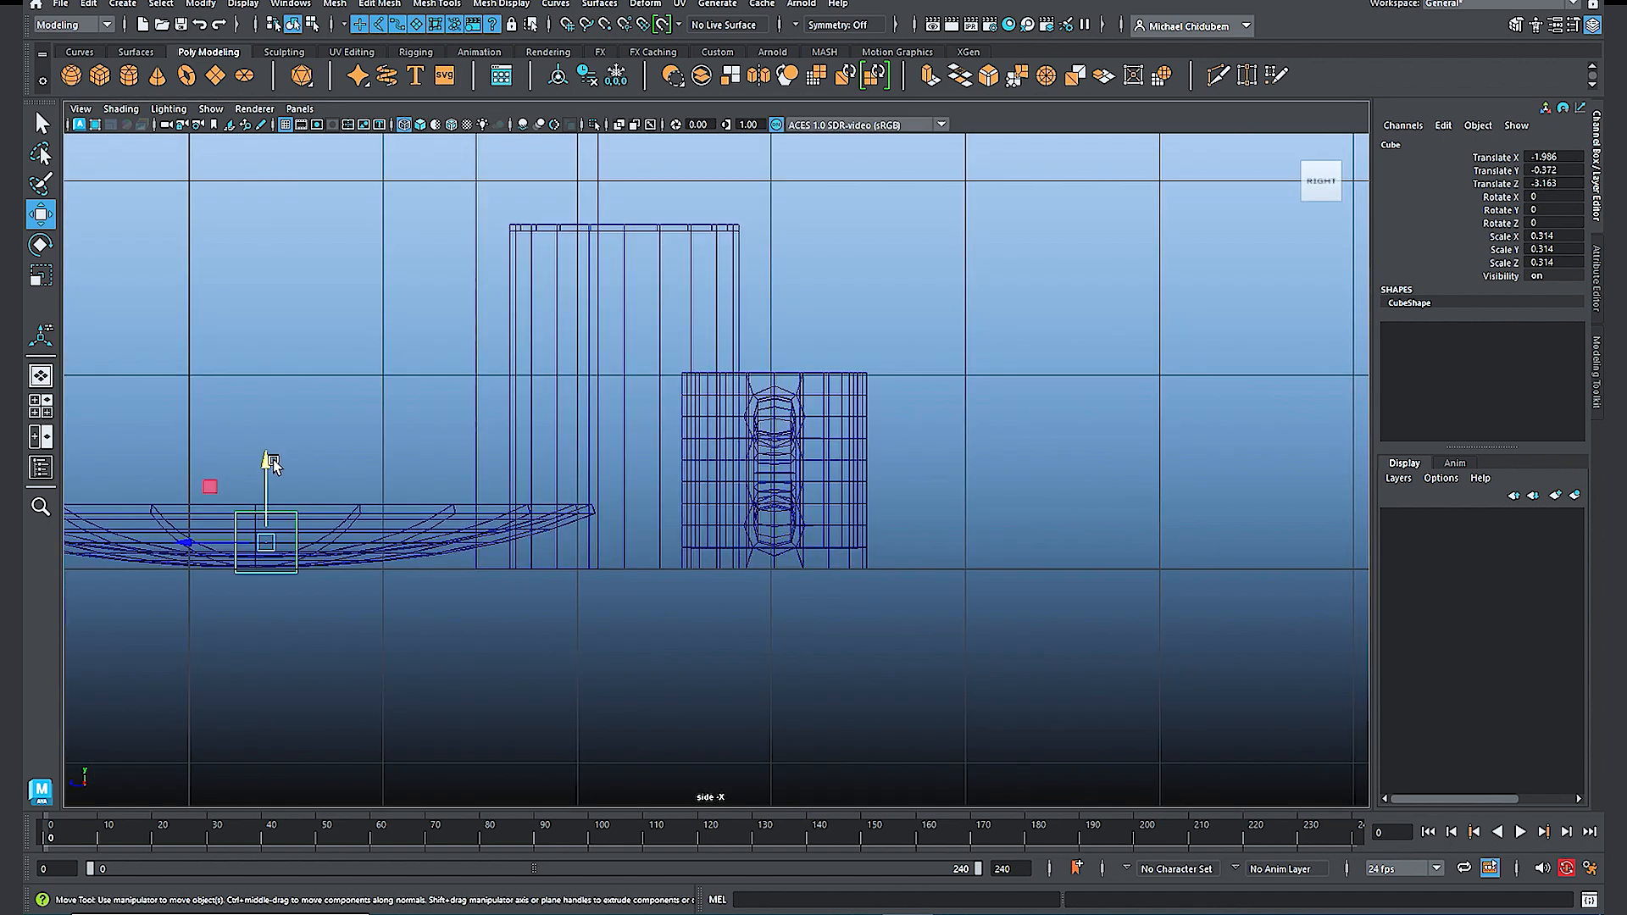
pyautogui.moveTo(269, 462); pyautogui.dragTo(268, 460)
pyautogui.press('space')
pyautogui.press('space')
# Step: Move the mug sideways toward the tall cylinder, clear of the cereal box, and select the cereal box
pyautogui.keyDown('alt'); pyautogui.moveTo(1082, 471); pyautogui.dragTo(842, 537); pyautogui.keyUp('alt')
pyautogui.click(742, 476)
pyautogui.moveTo(796, 425); pyautogui.dragTo(728, 434)
pyautogui.moveTo(849, 511)
pyautogui.keyDown('alt'); pyautogui.mouseDown()
pyautogui.moveTo(878, 515)
pyautogui.moveTo(843, 494)
pyautogui.moveTo(875, 516)
pyautogui.mouseUp(); pyautogui.keyUp('alt')
pyautogui.click(857, 395)
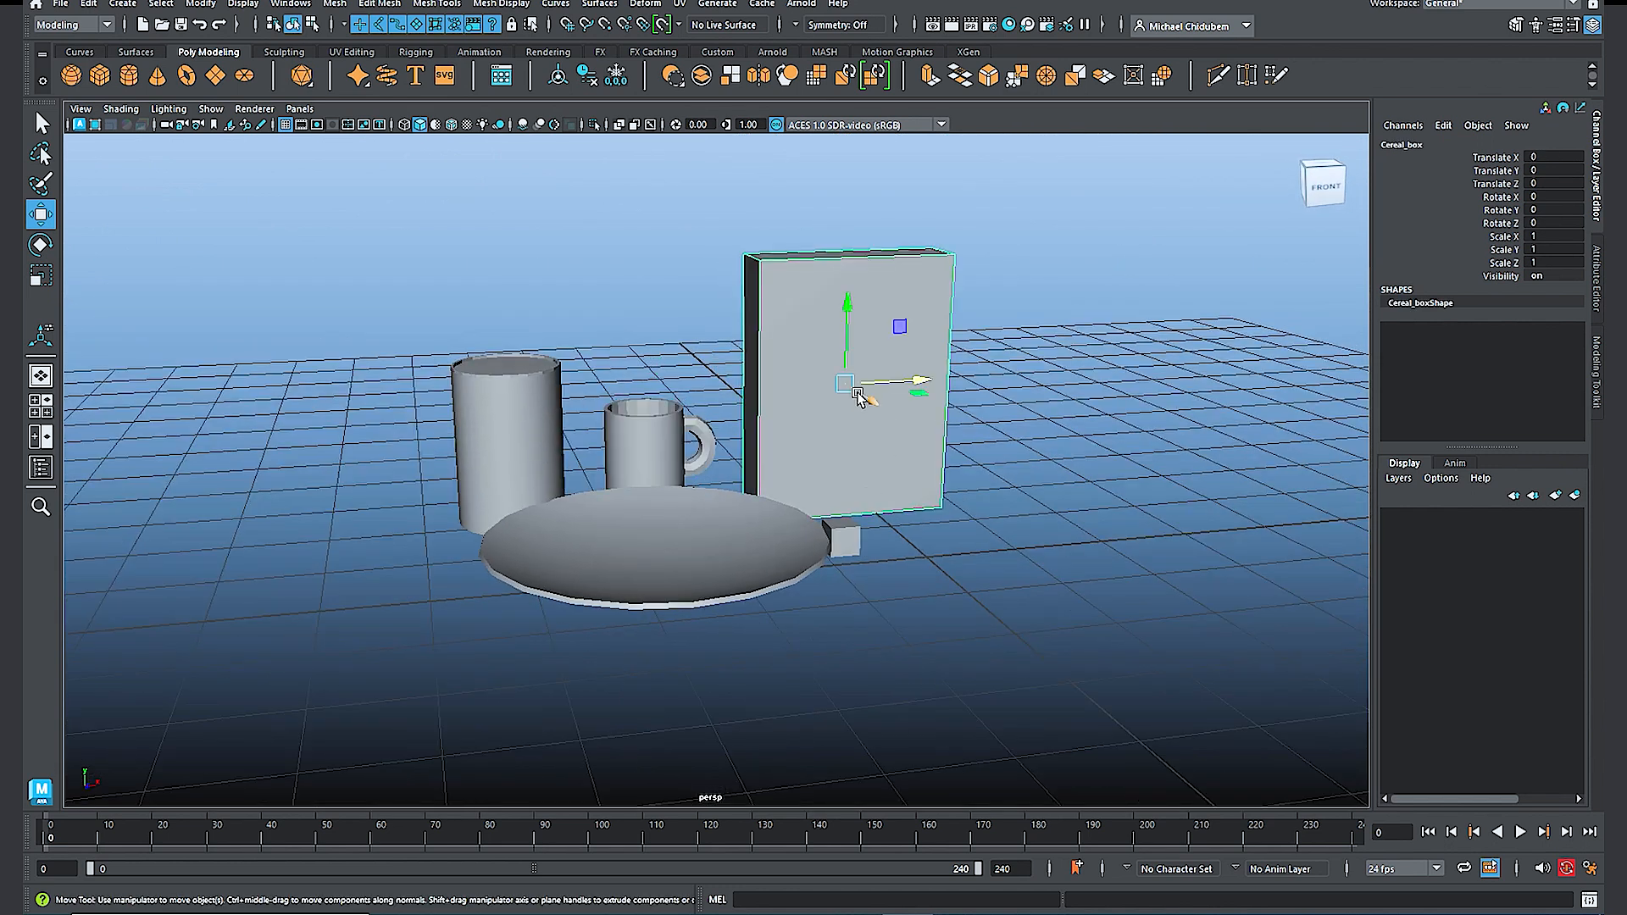
# Step: Rename the plate object as Plate
pyautogui.click(750, 514)
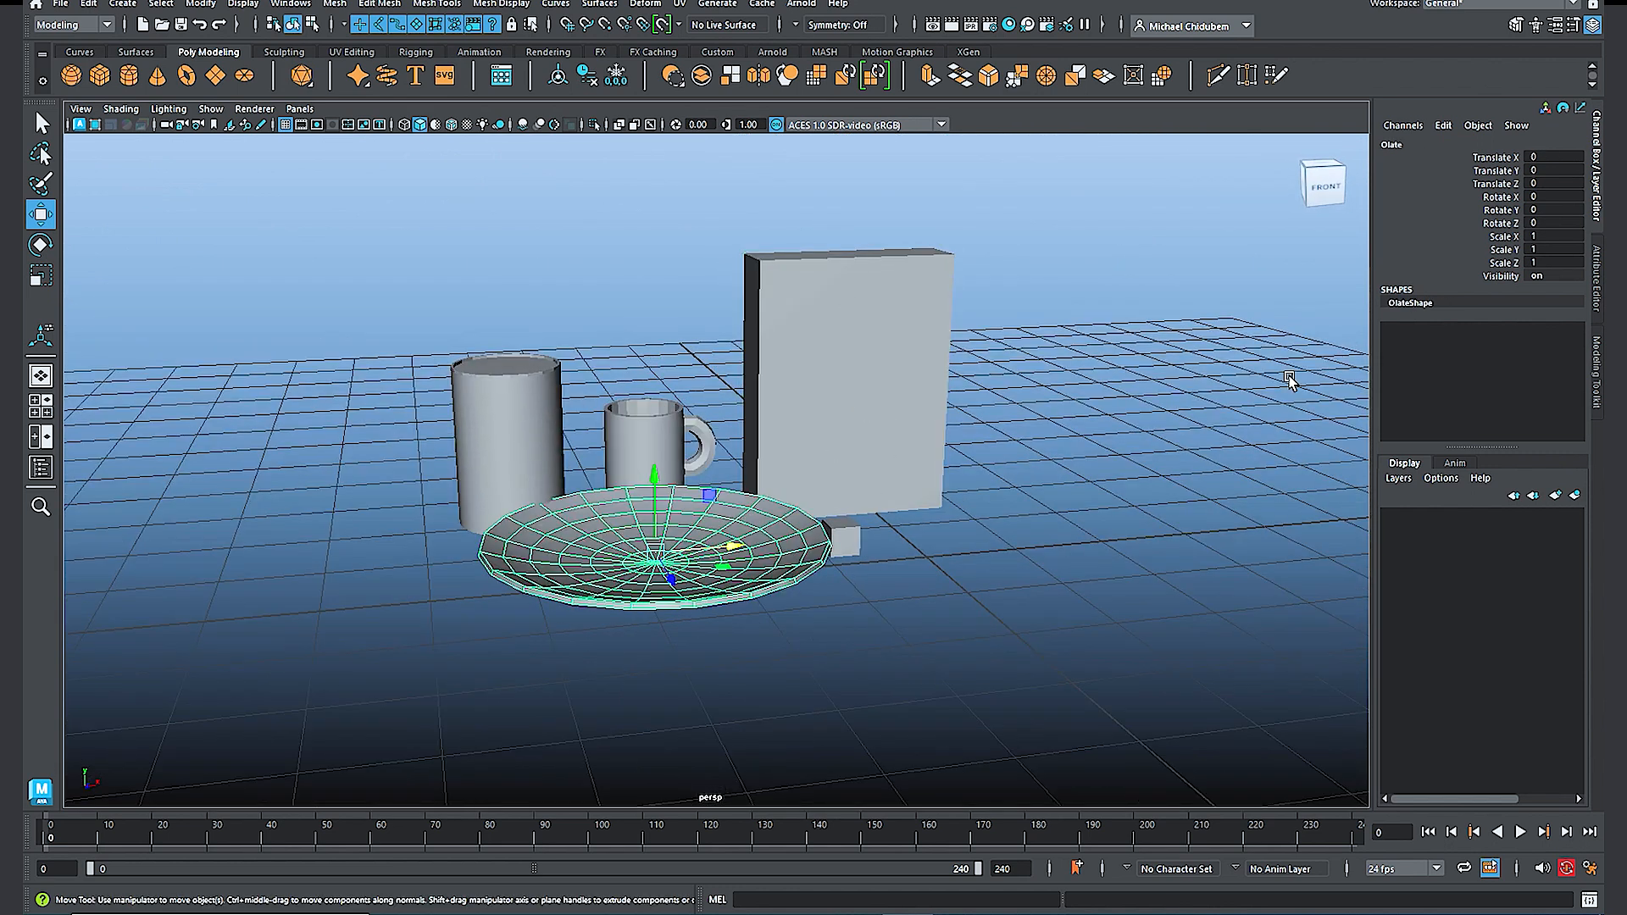
pyautogui.doubleClick(1391, 145)
pyautogui.press('capslock')
pyautogui.write('Plate')
pyautogui.press('Return')
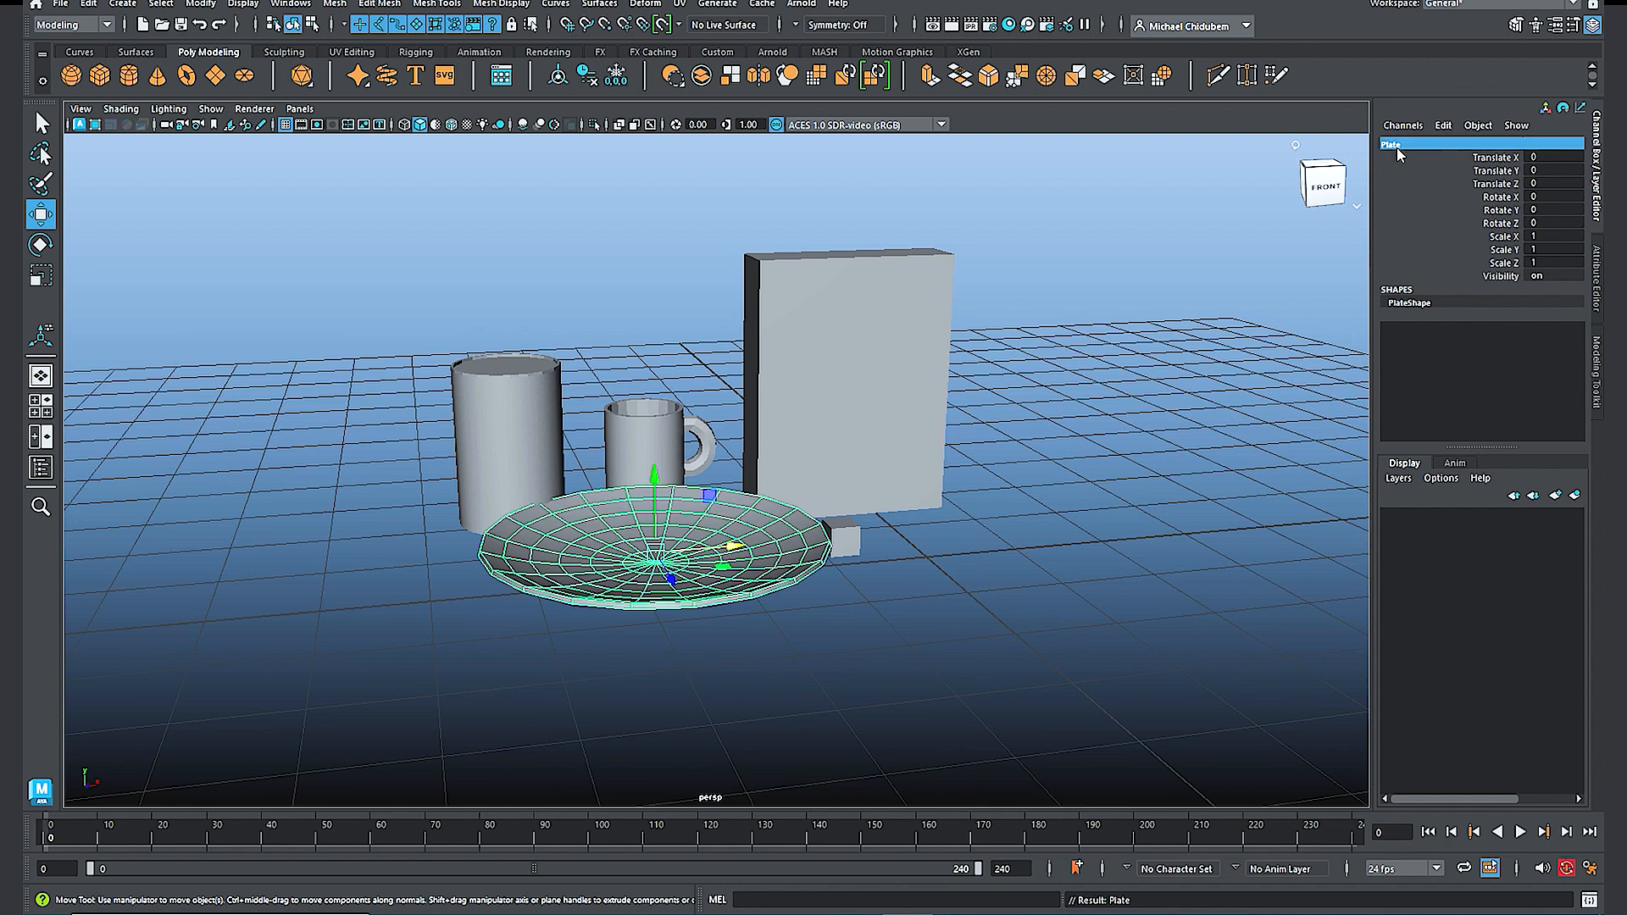
# Step: Select every object in the breakfast scene, delete their construction history by type and freeze their transformations
pyautogui.click(537, 451)
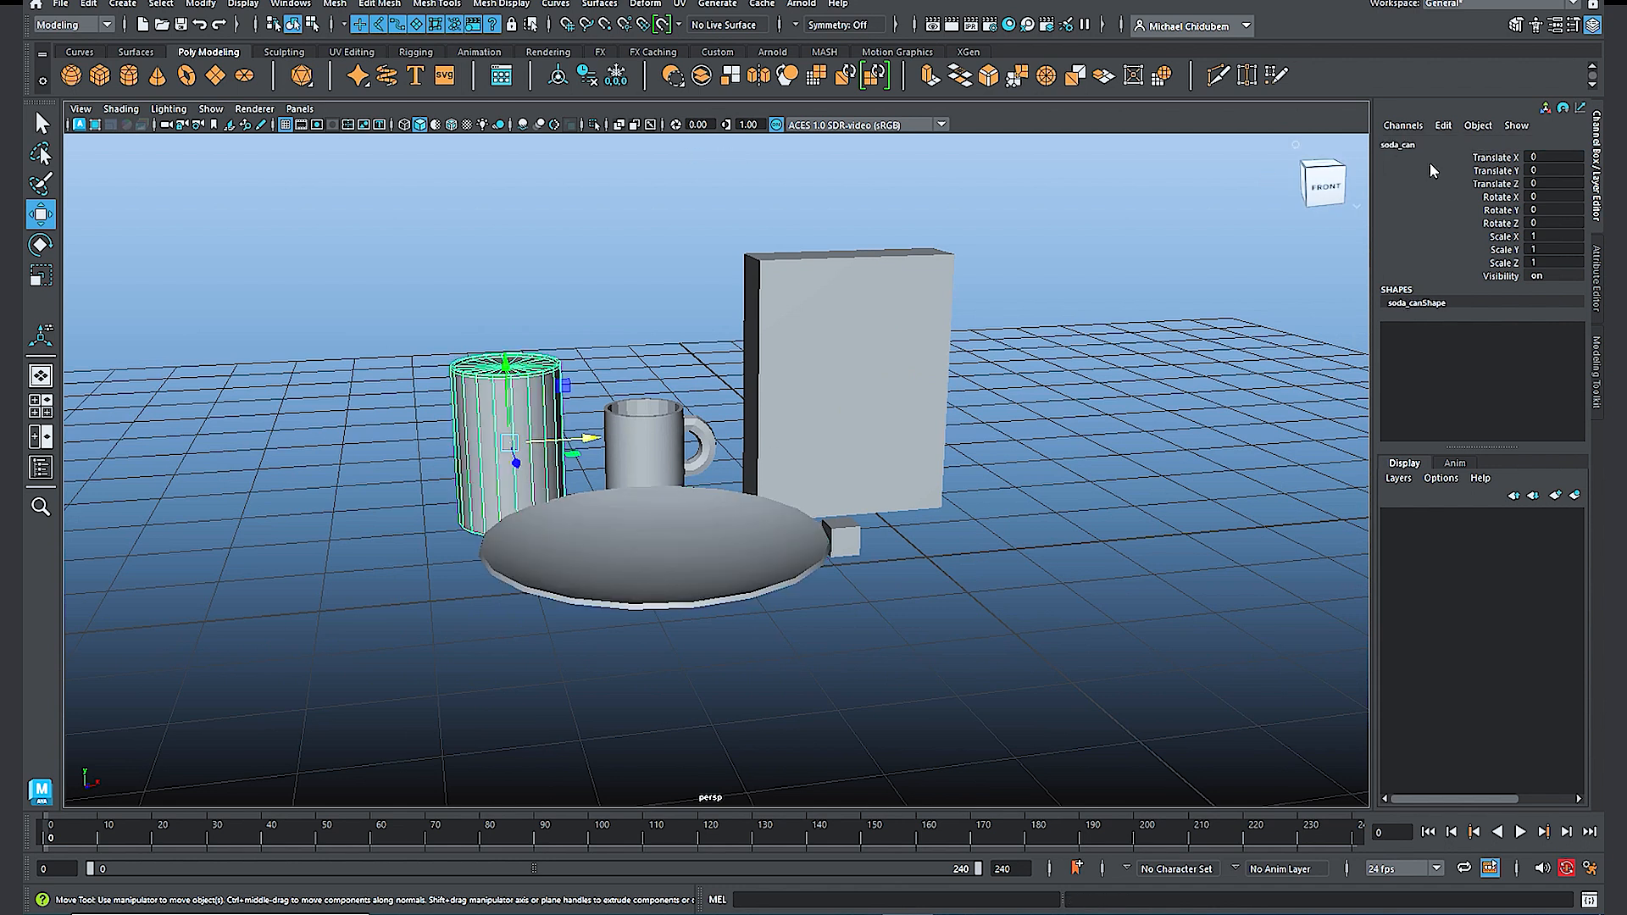
pyautogui.moveTo(1102, 233); pyautogui.dragTo(356, 672)
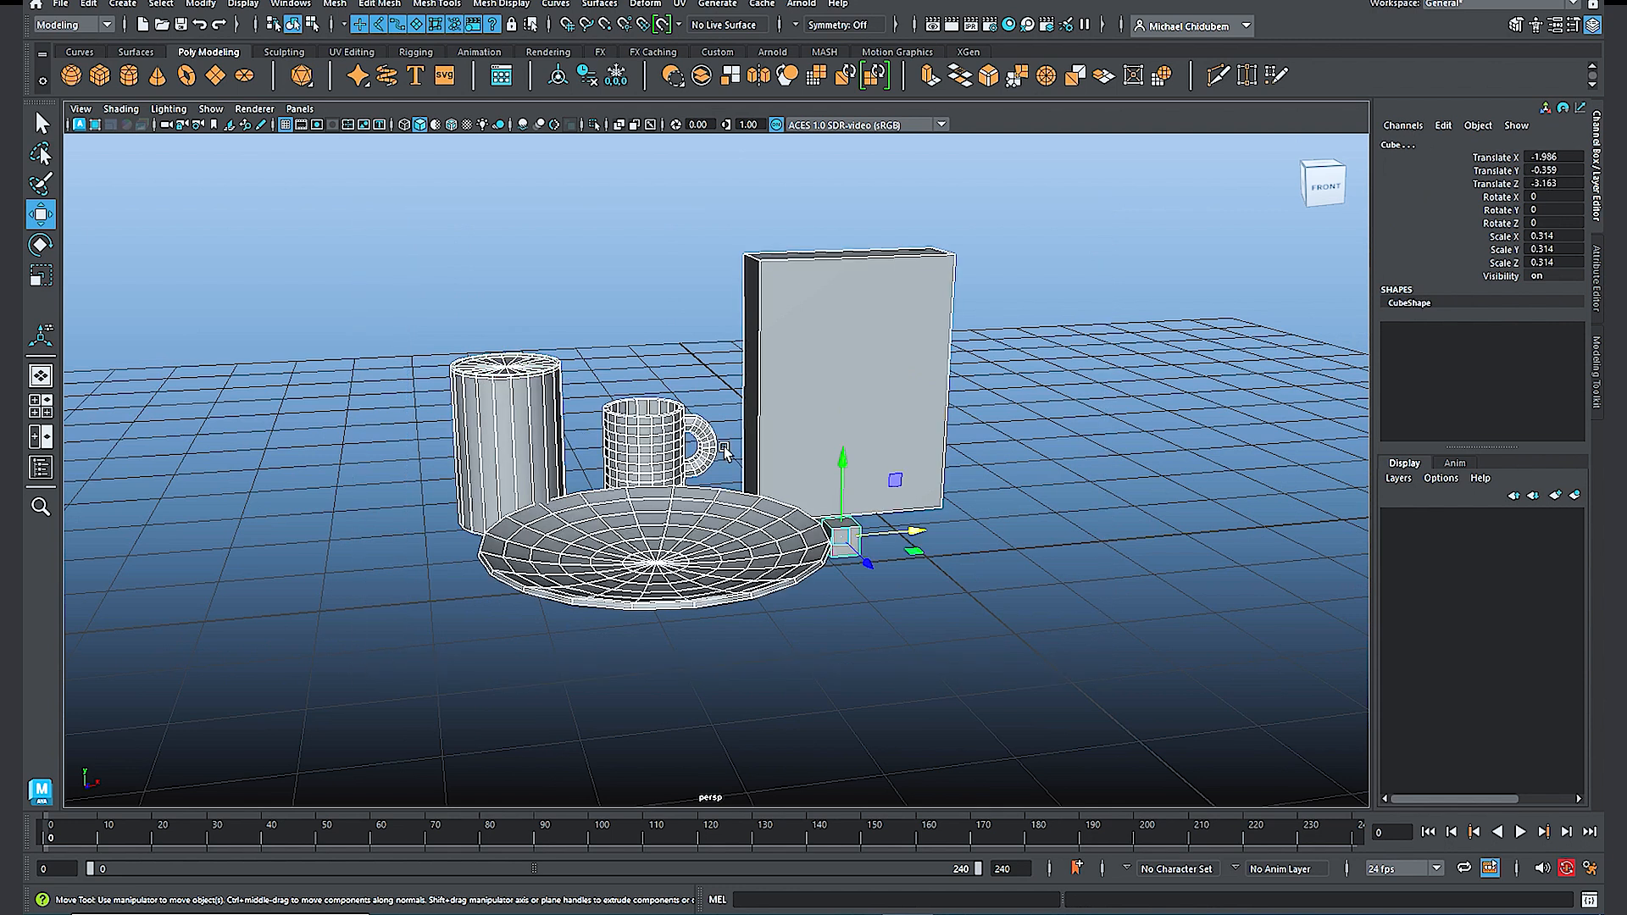
pyautogui.click(88, 3)
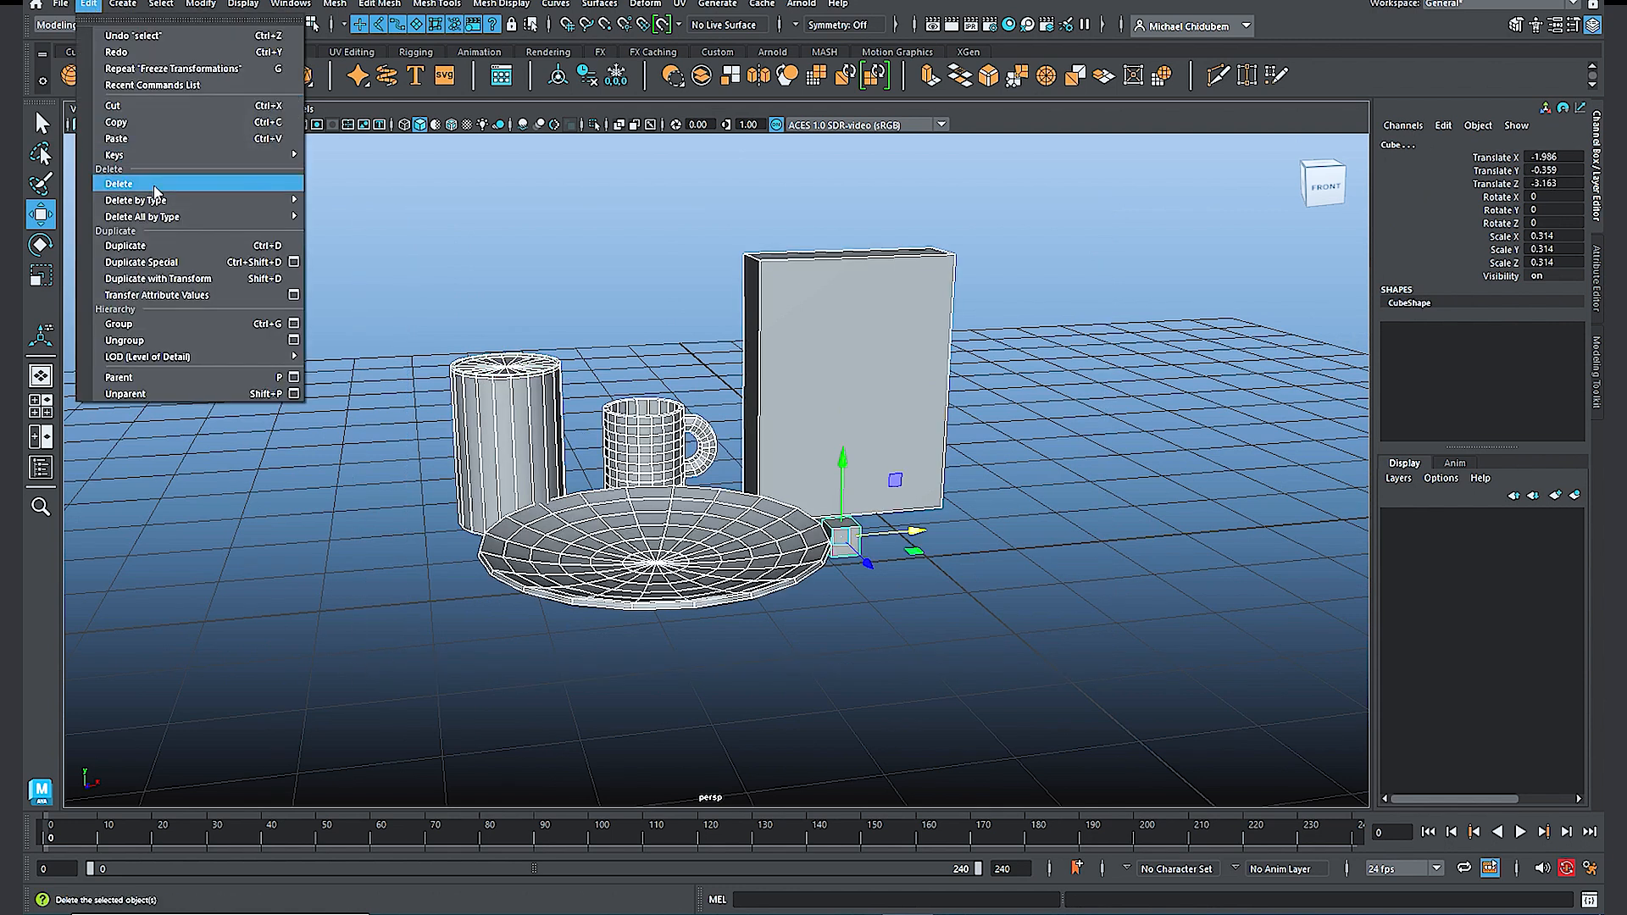
pyautogui.moveTo(158, 203)
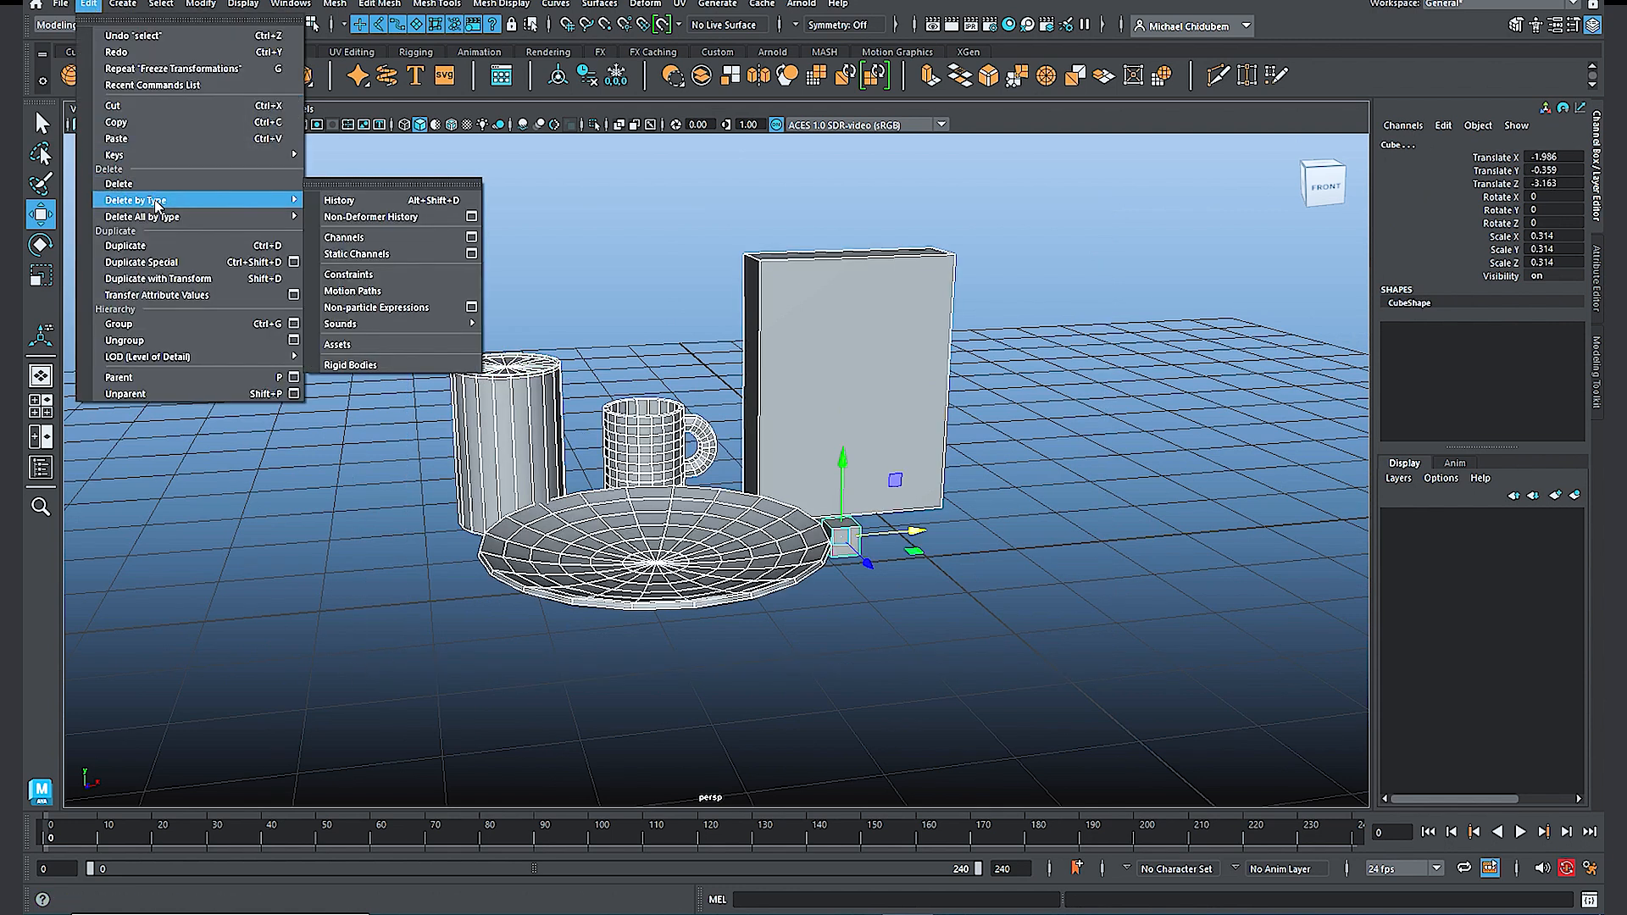
pyautogui.click(368, 203)
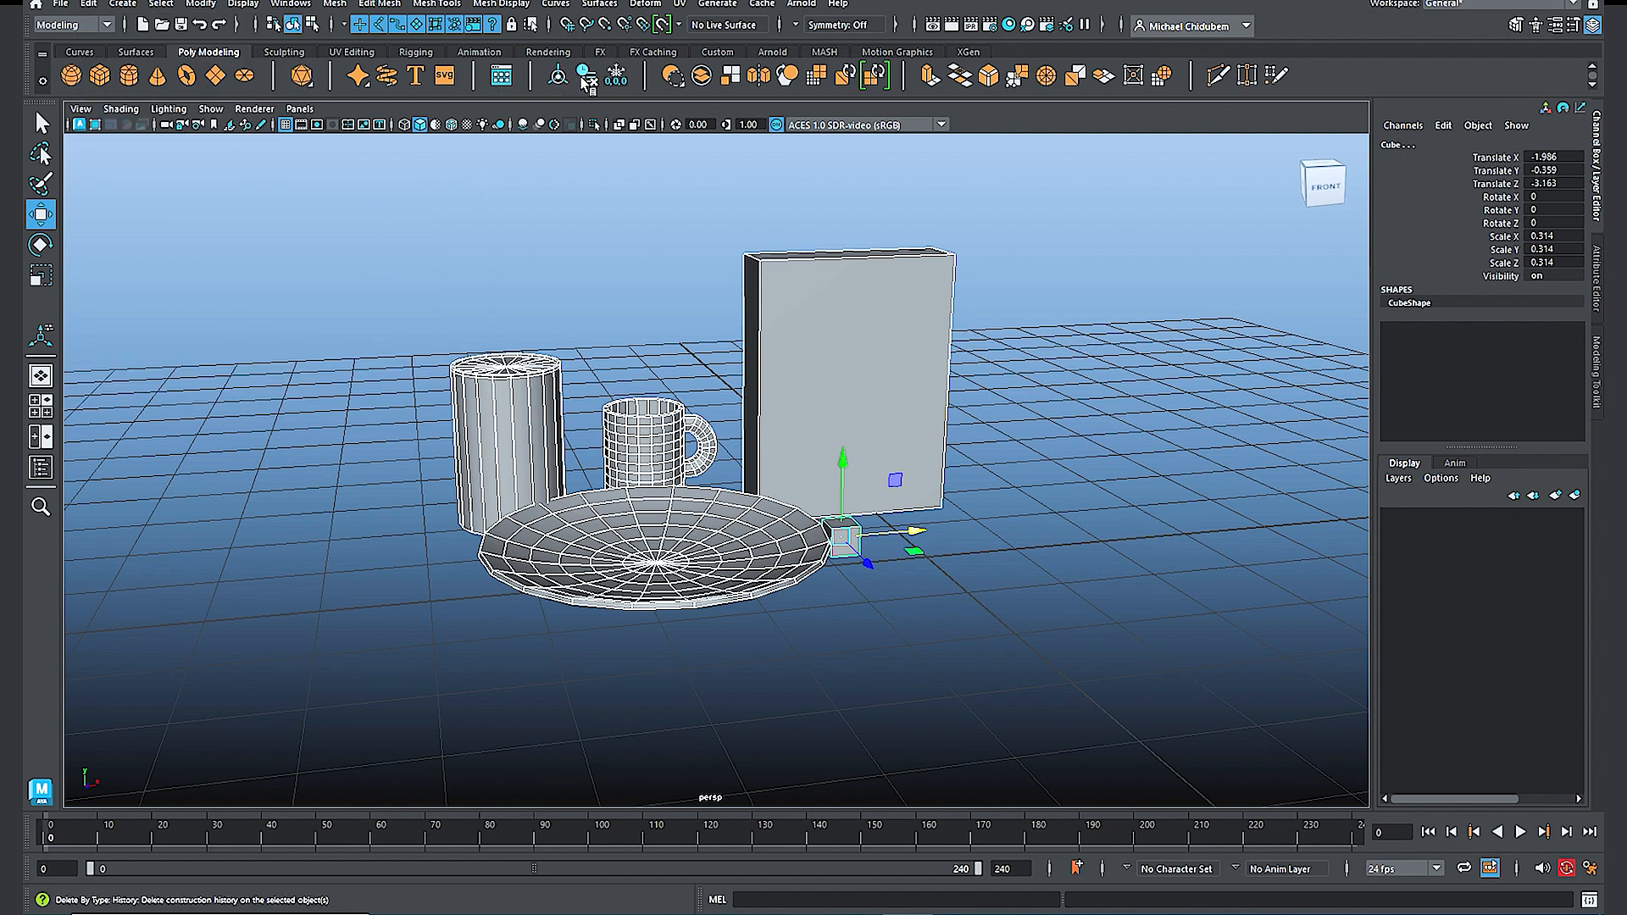
pyautogui.click(616, 75)
pyautogui.moveTo(389, 198); pyautogui.dragTo(1150, 662)
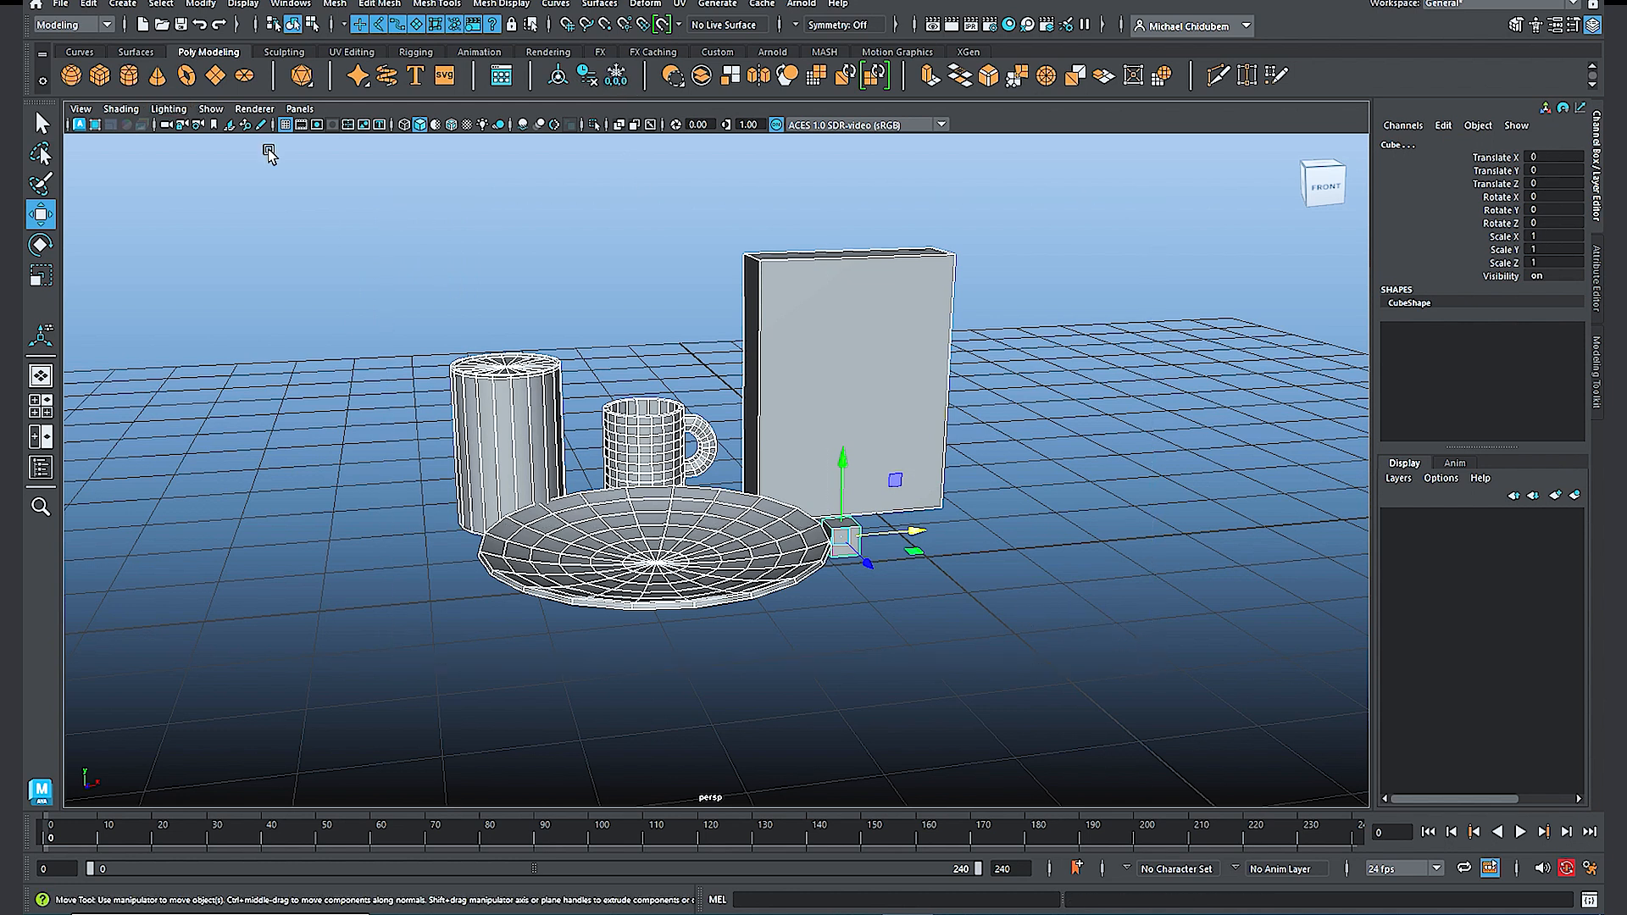
# Step: Save the Modelling.mb scene, clear the object selection and save the scene once more
pyautogui.click(61, 7)
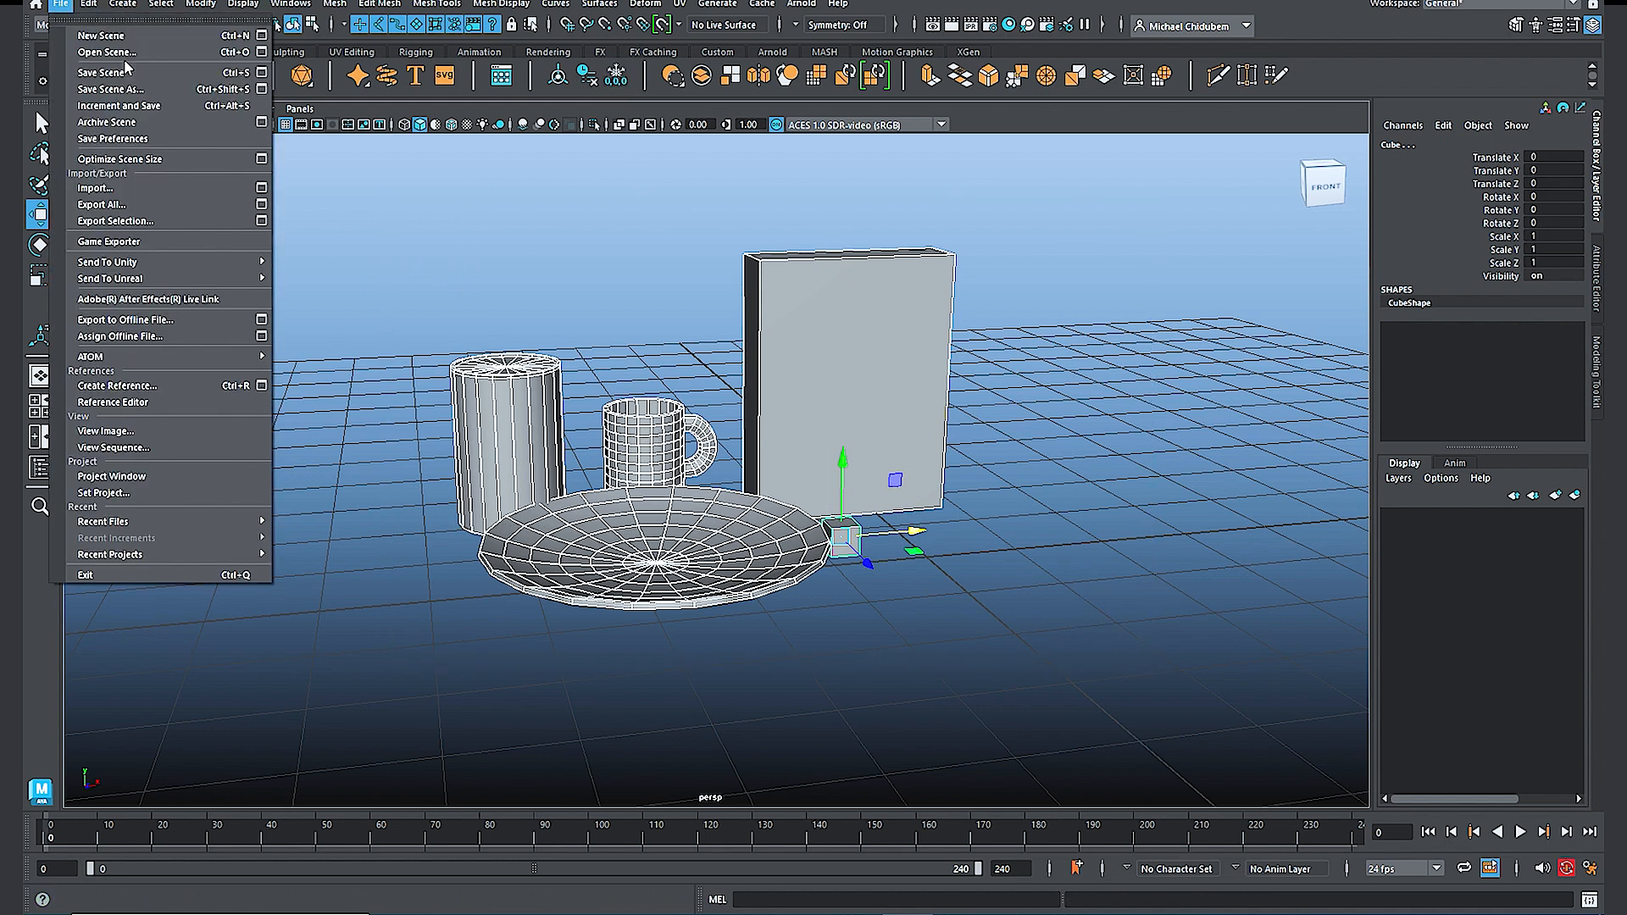
pyautogui.click(153, 77)
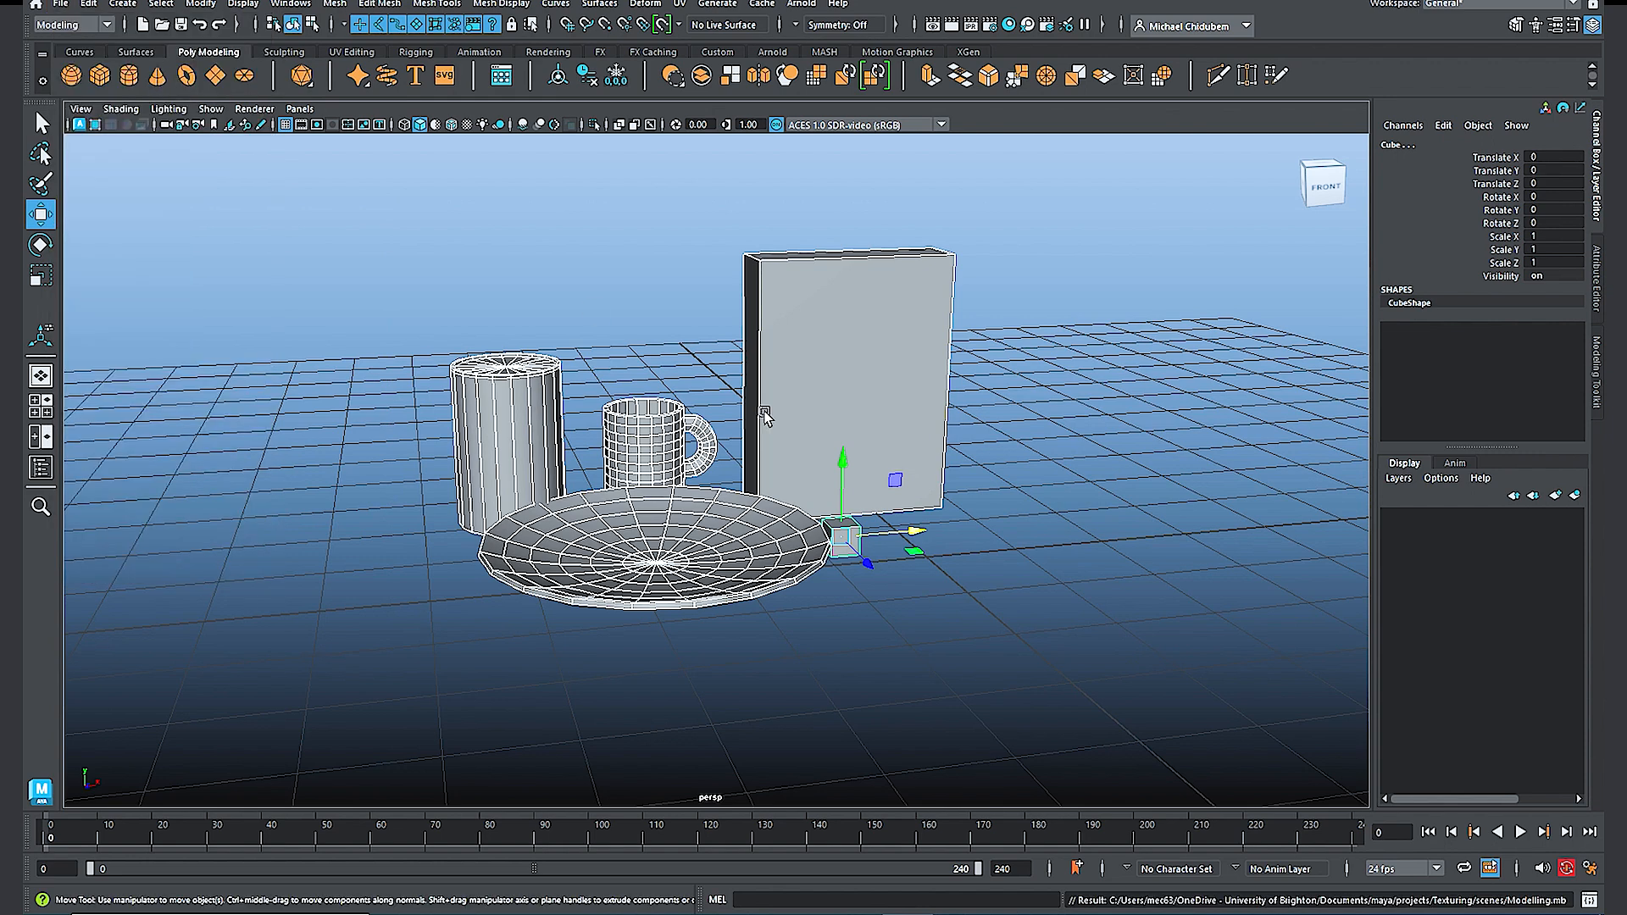
pyautogui.click(1032, 506)
pyautogui.keyDown('alt'); pyautogui.moveTo(1000, 489); pyautogui.dragTo(1137, 530); pyautogui.keyUp('alt')
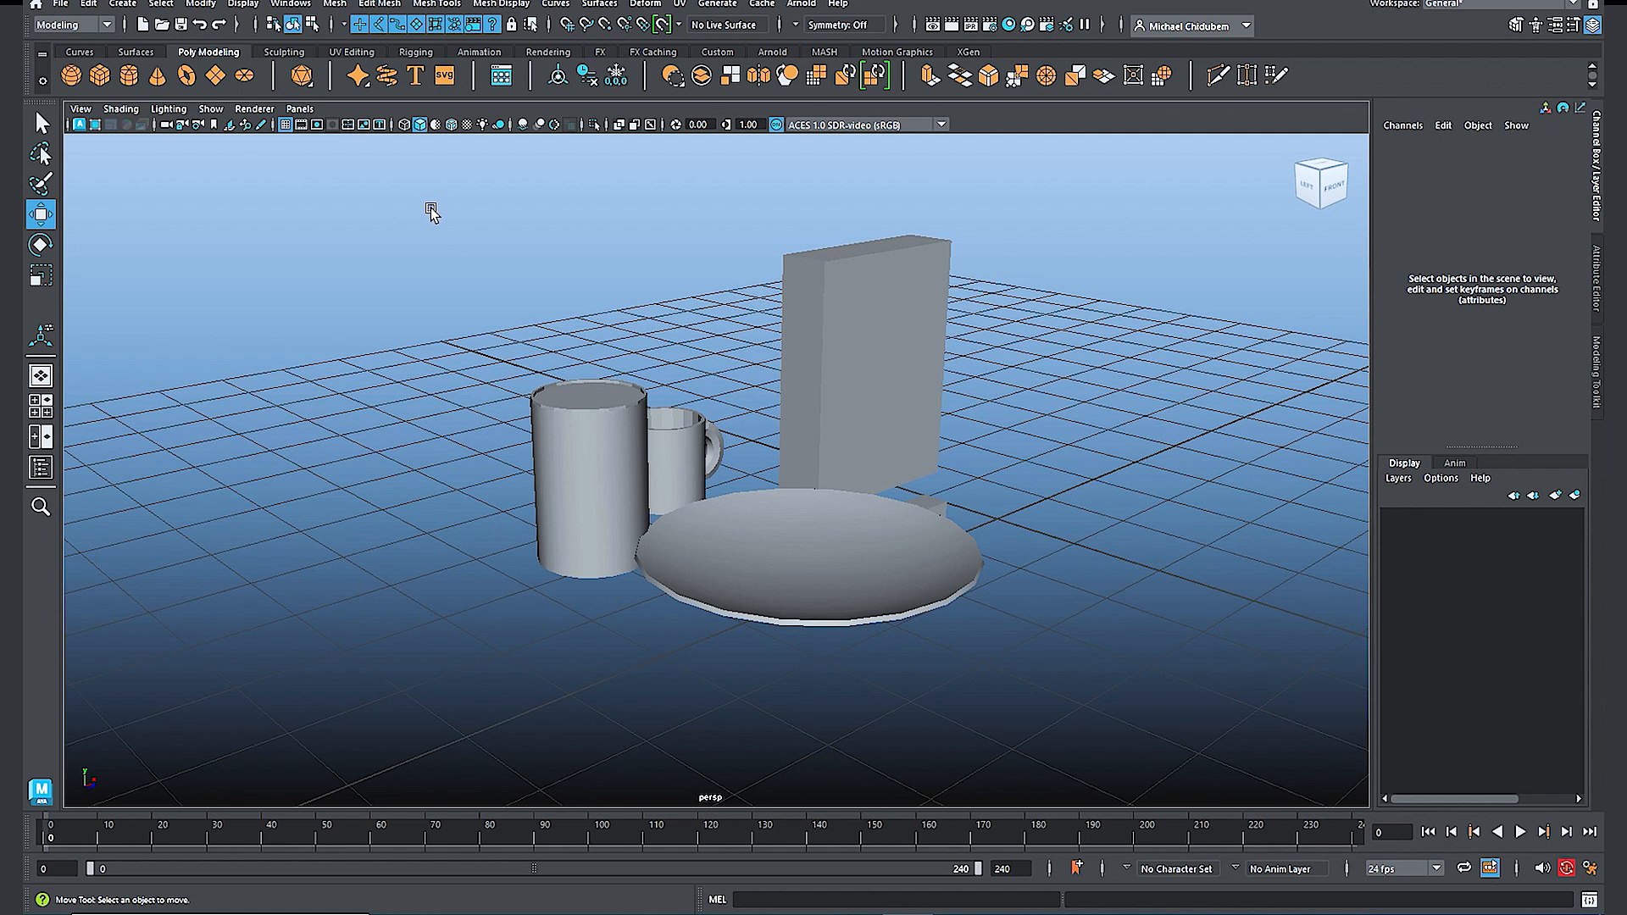
pyautogui.hotkey('ctrl', 's')
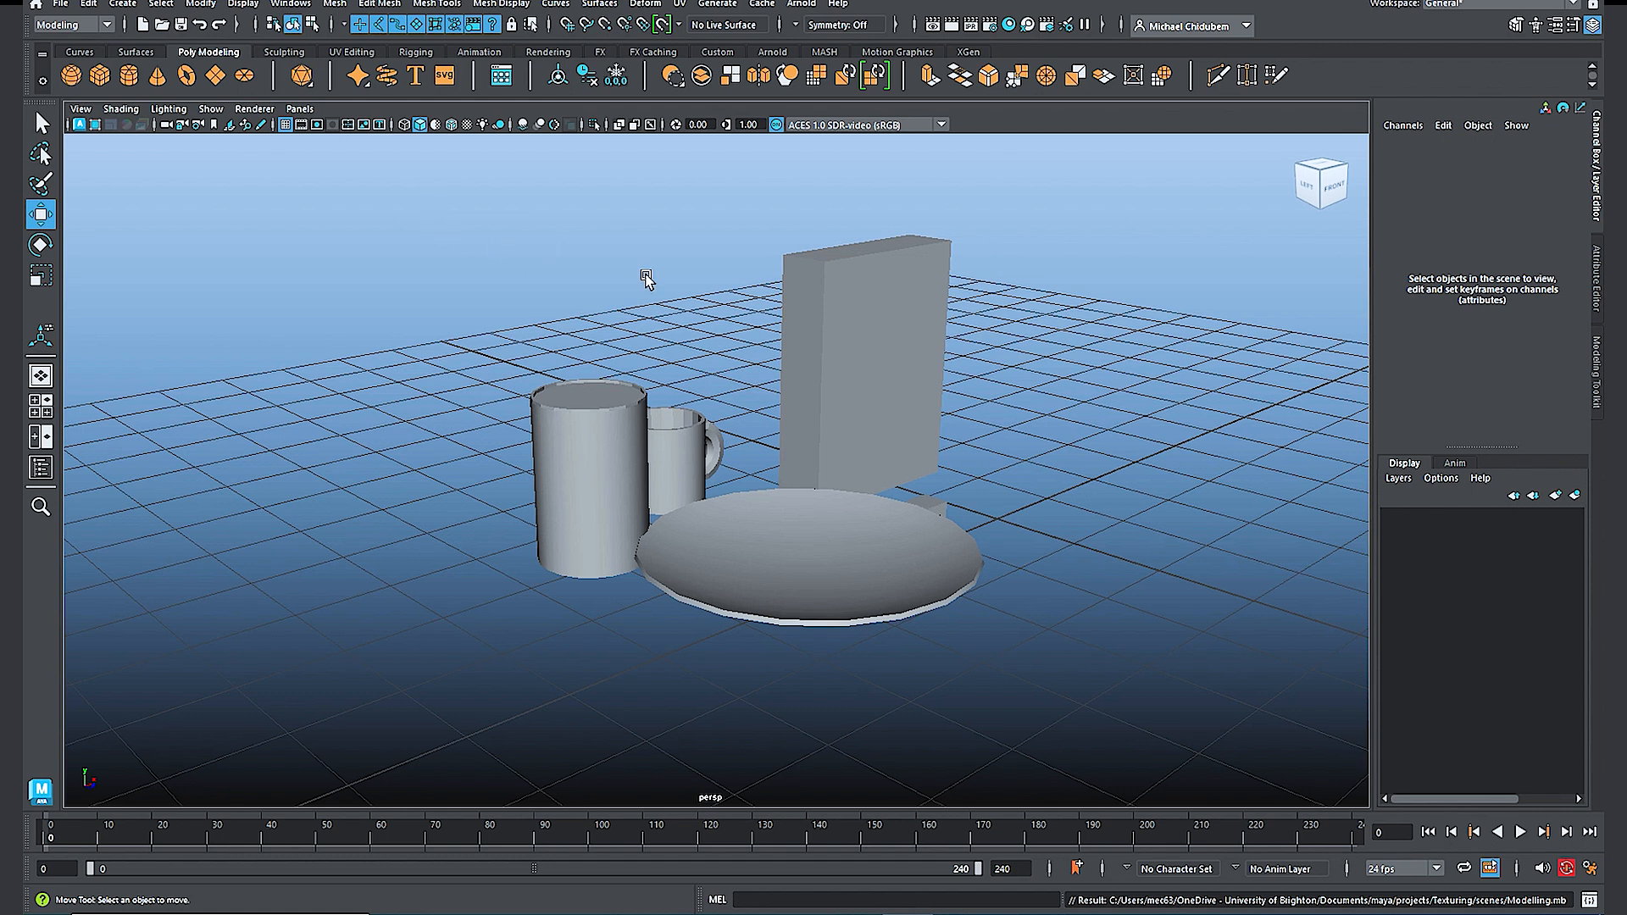